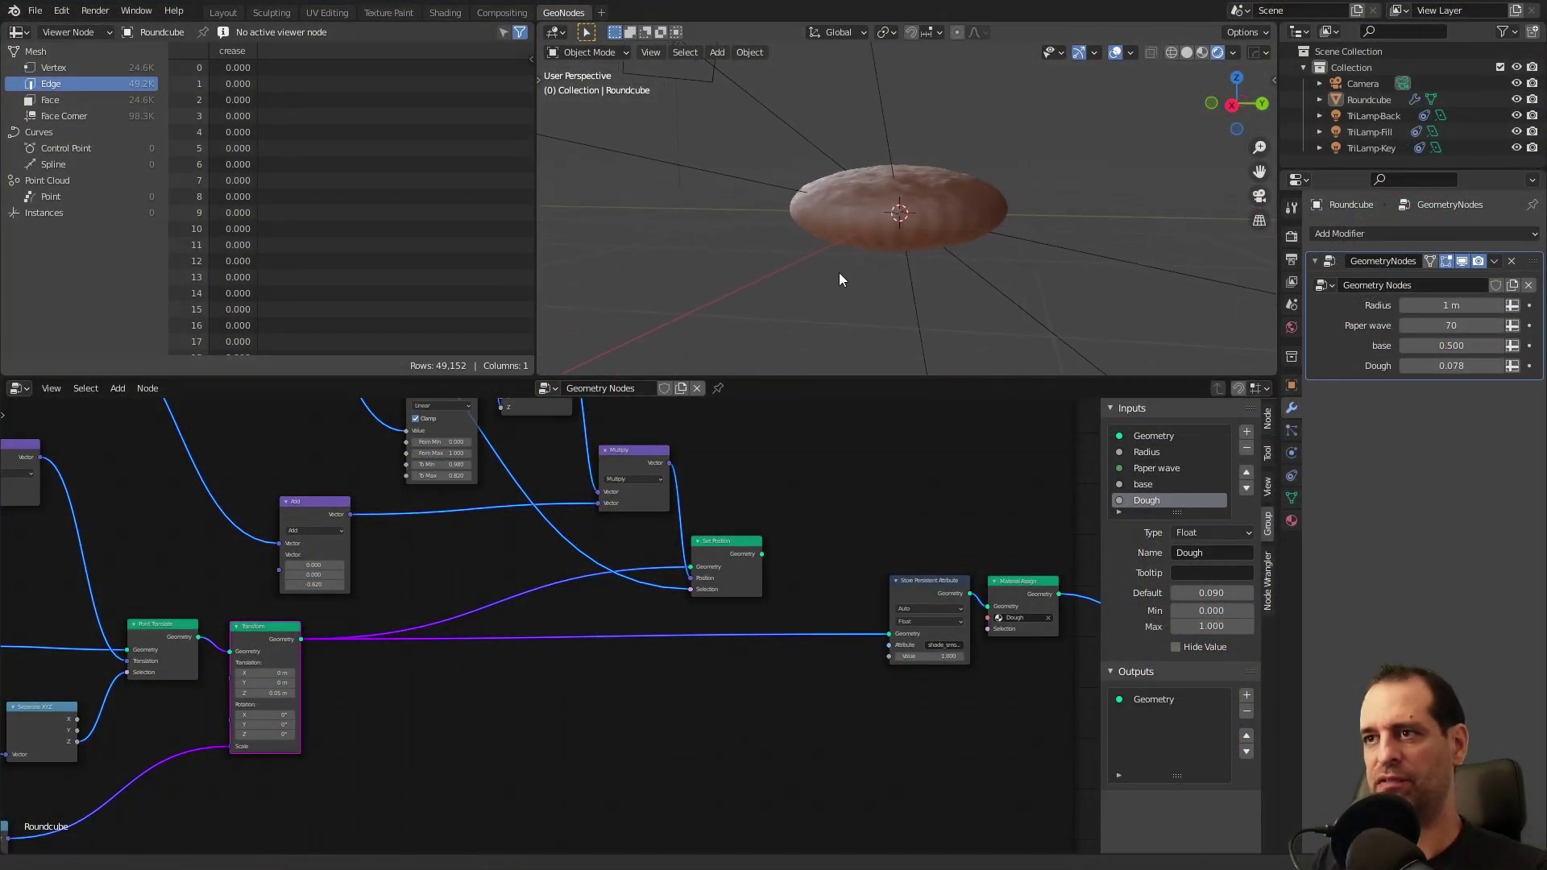
- Connect the Set Position geometry output to the Store Persistent Attribute node in the dough branch
middle_drag(836, 258, 881, 268)
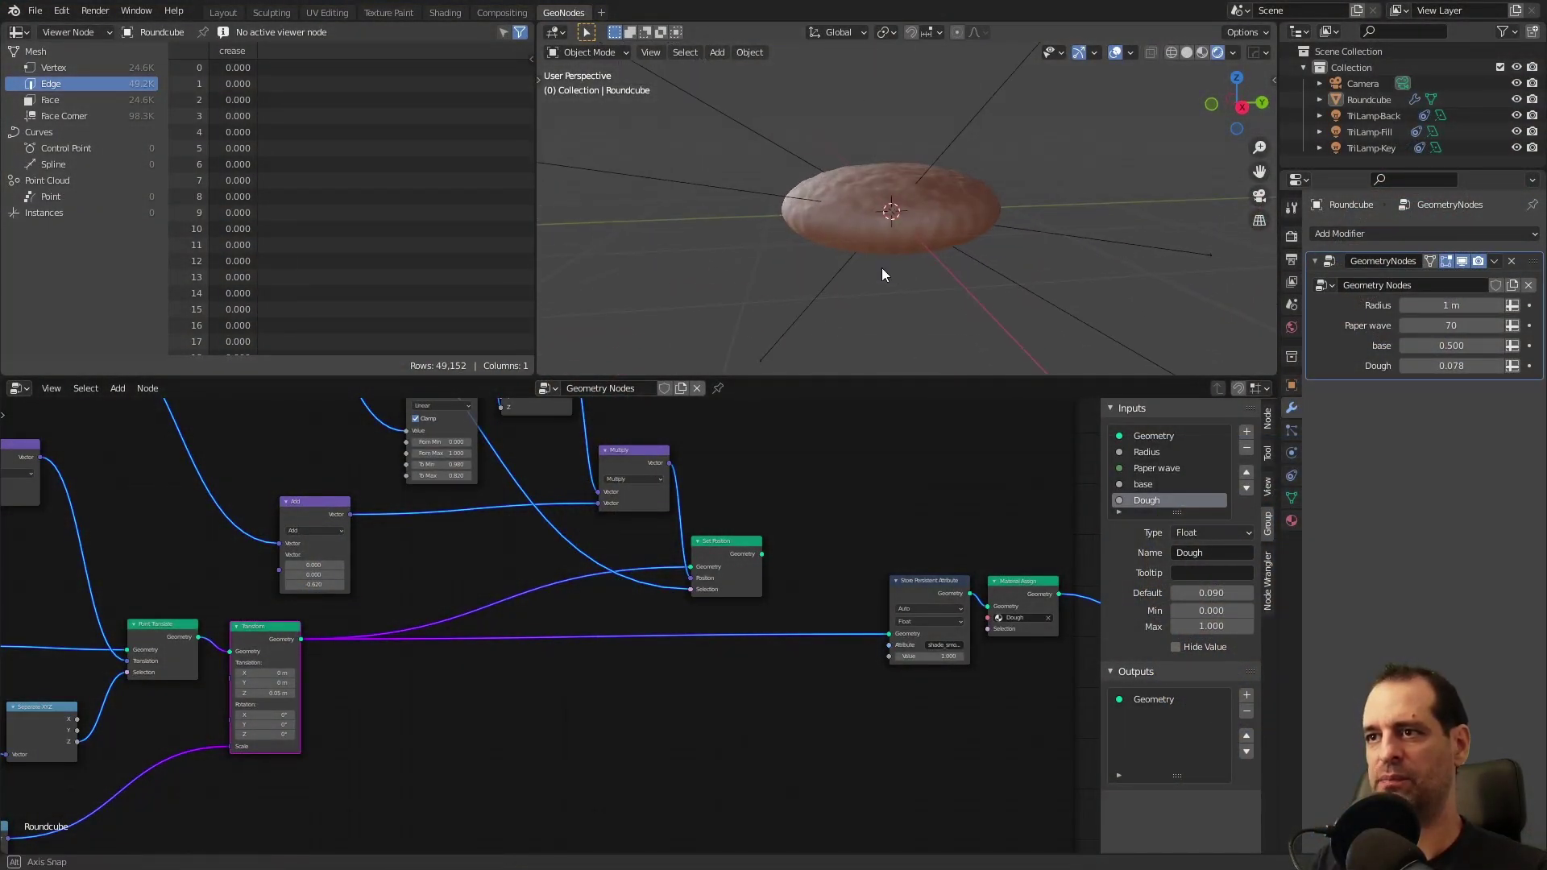
scroll(862, 596, down, 3)
middle_drag(651, 684, 709, 751)
scroll(801, 714, up, 2)
scroll(691, 656, down, 1)
scroll(725, 725, down, 1)
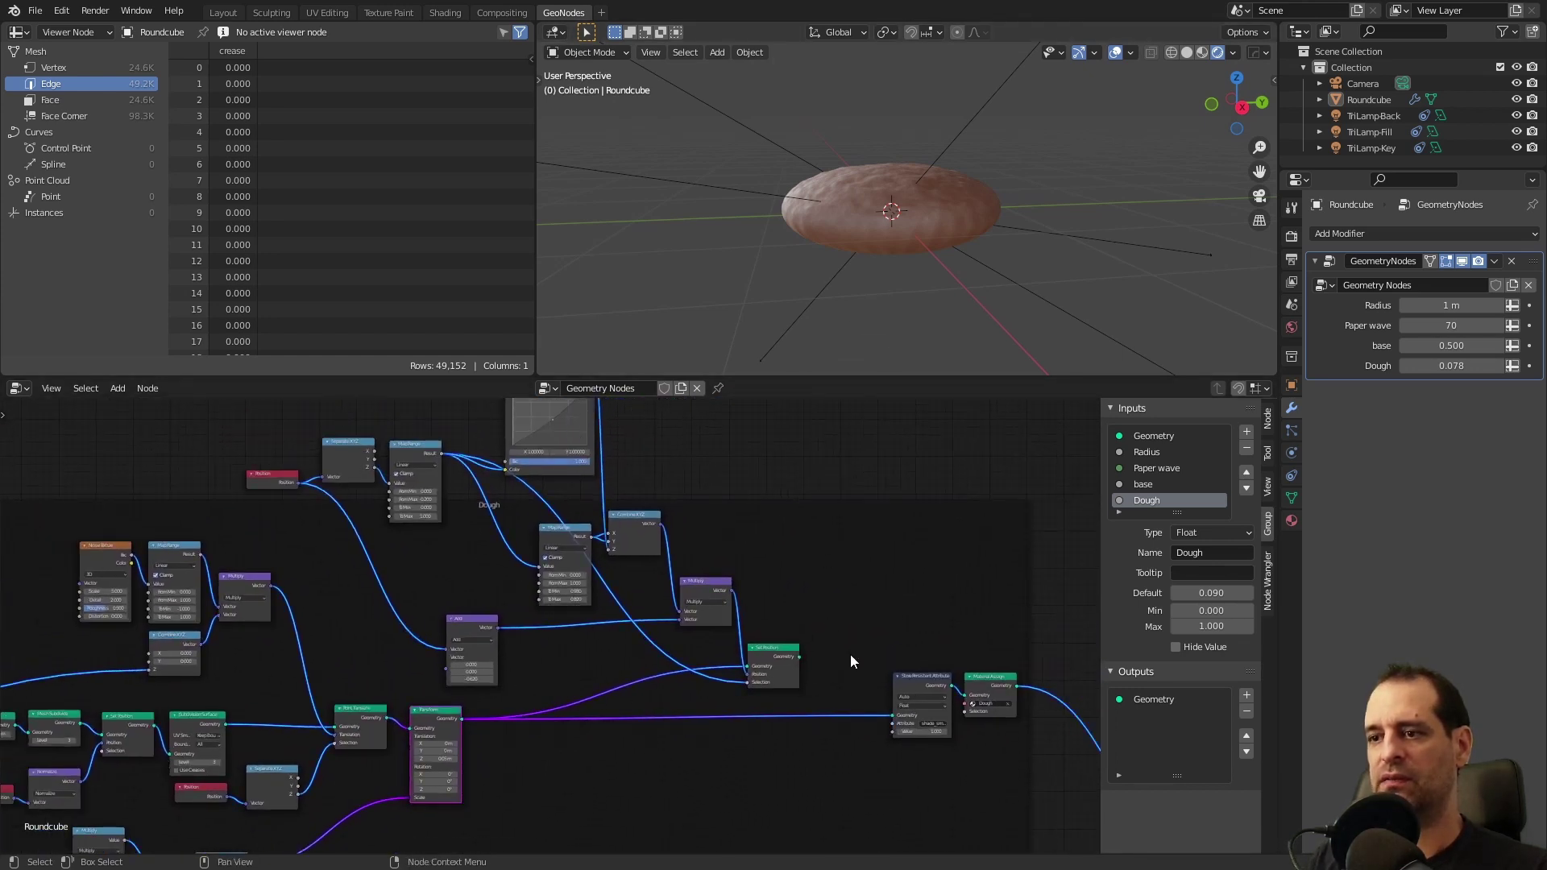
scroll(850, 654, up, 2)
drag(777, 556, 904, 636)
middle_drag(935, 320, 896, 302)
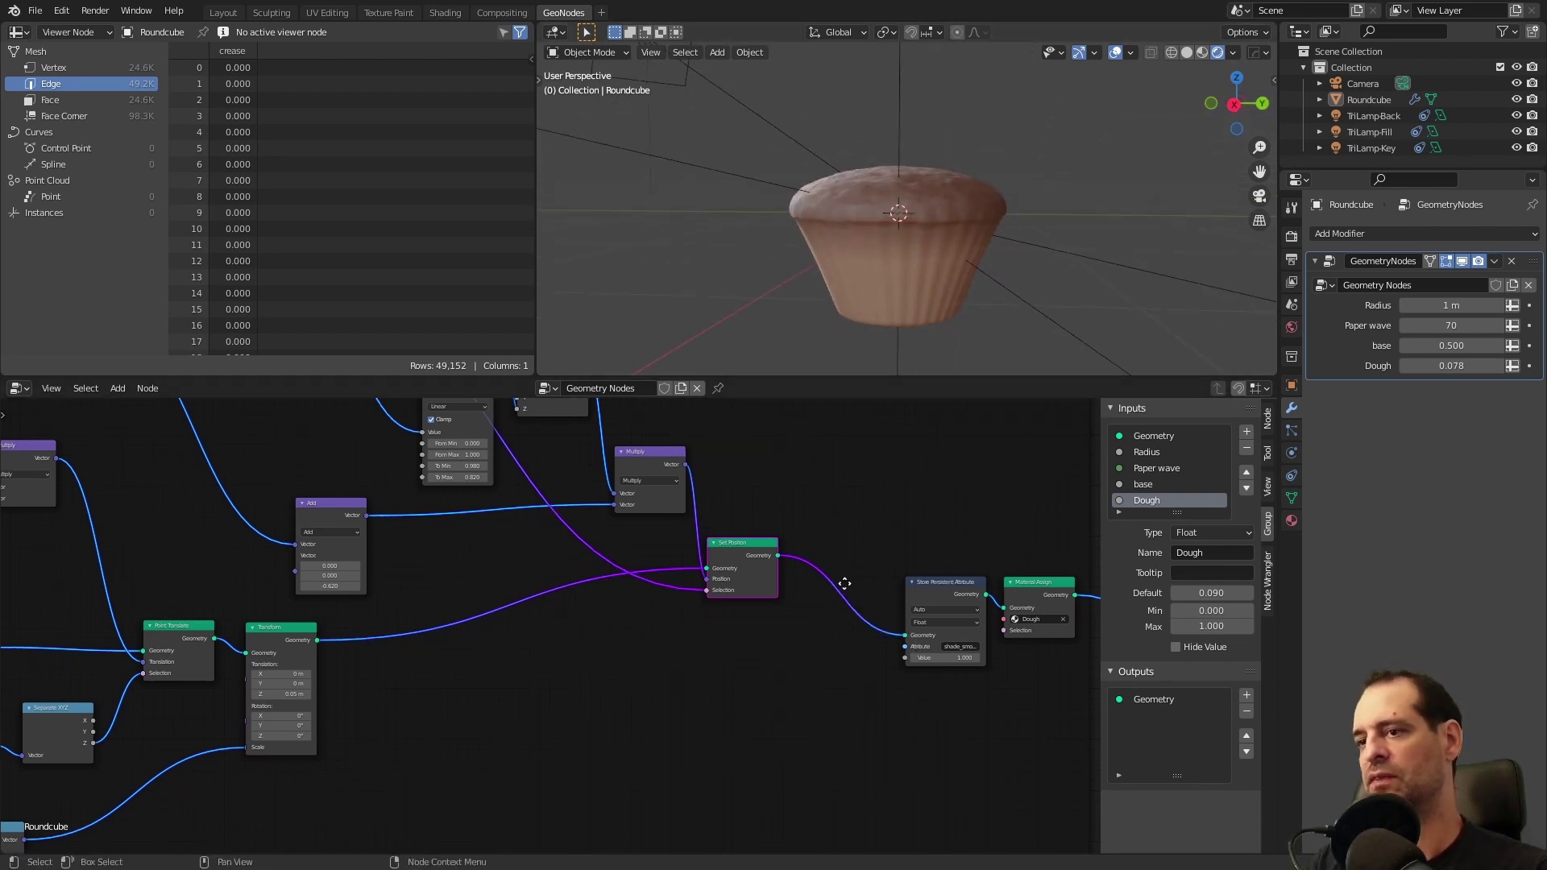
- Reconnect the Transform geometry directly to Store Persistent Attribute and move the Set Position node slightly up
middle_drag(398, 632, 397, 606)
drag(319, 615, 904, 611)
middle_drag(859, 522, 898, 591)
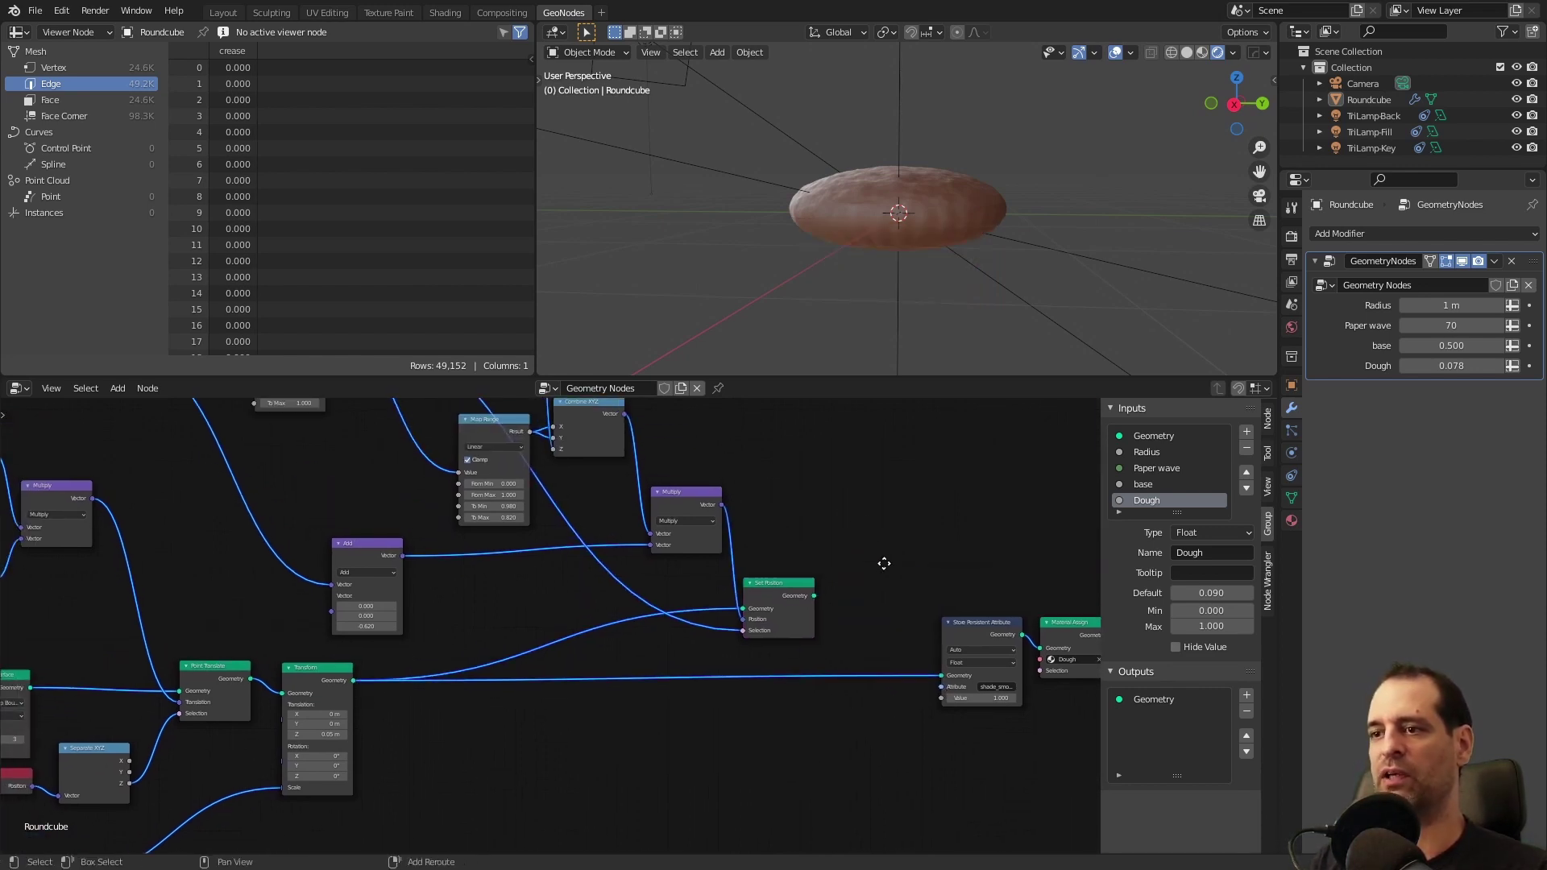
drag(794, 600, 796, 575)
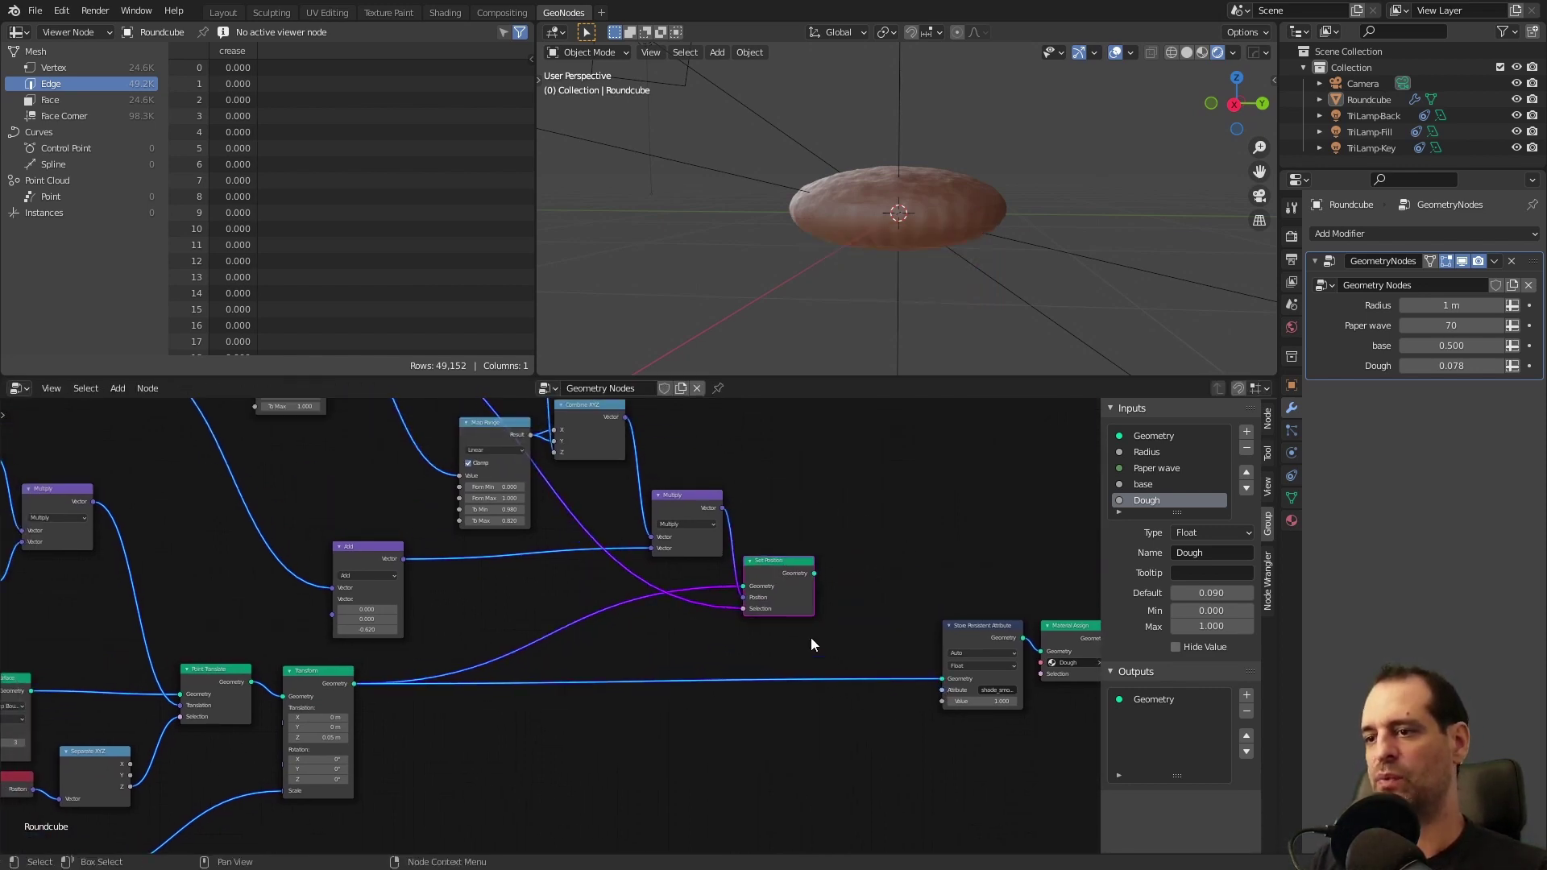
- Add a Switch node and place it just before the Store Persistent Attribute node
middle_drag(859, 622, 748, 564)
scroll(809, 583, up, 2)
scroll(830, 582, down, 4)
scroll(765, 561, up, 1)
scroll(782, 562, up, 1)
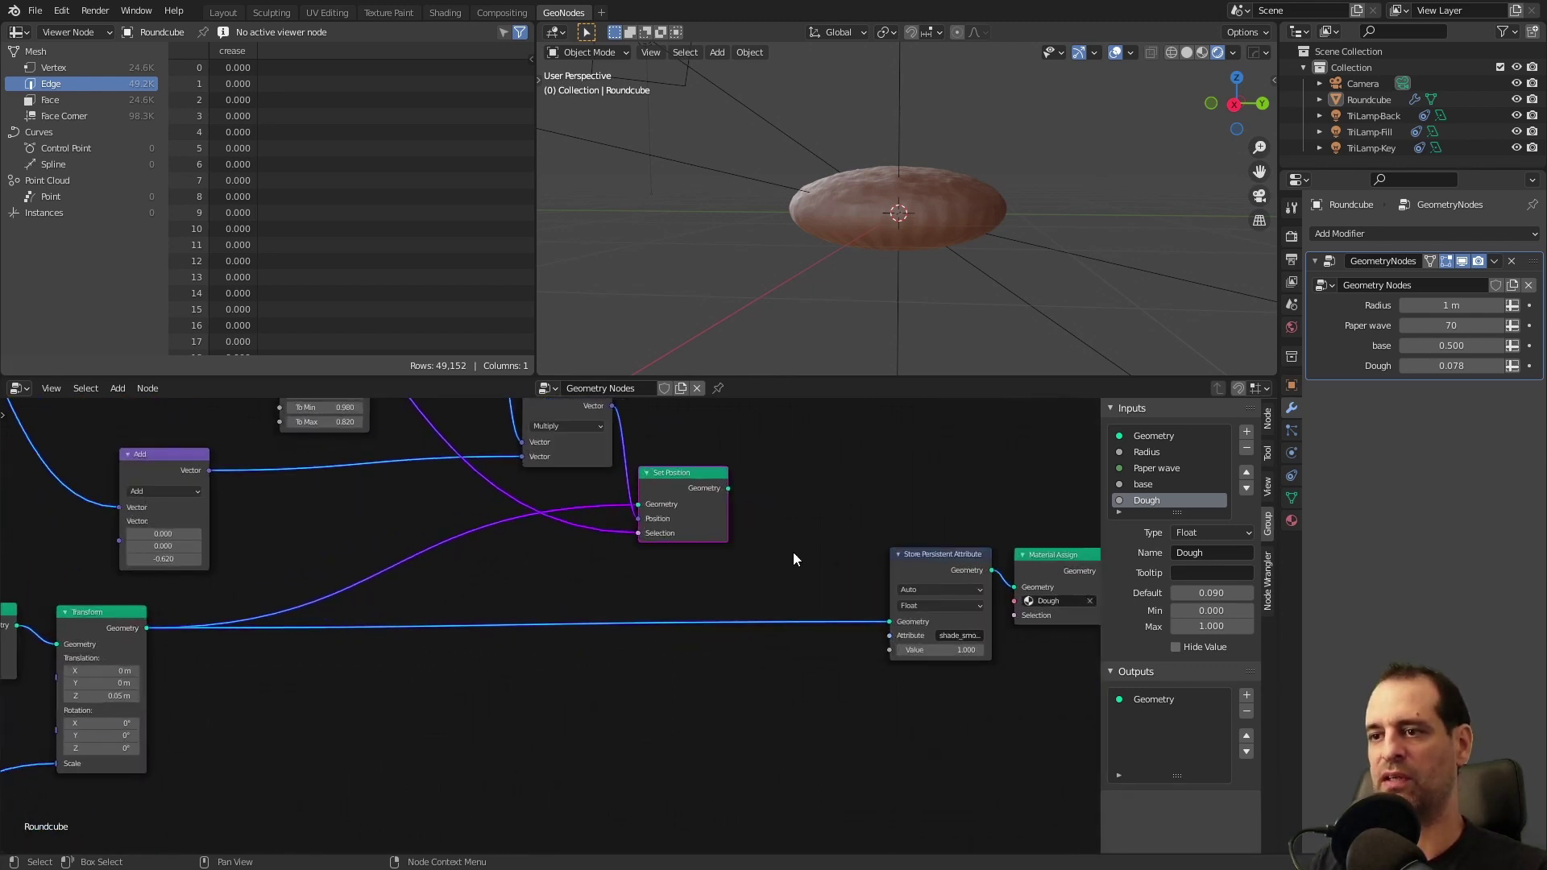
scroll(798, 553, down, 1)
middle_drag(786, 543, 702, 561)
key(shift+a)
key(s)
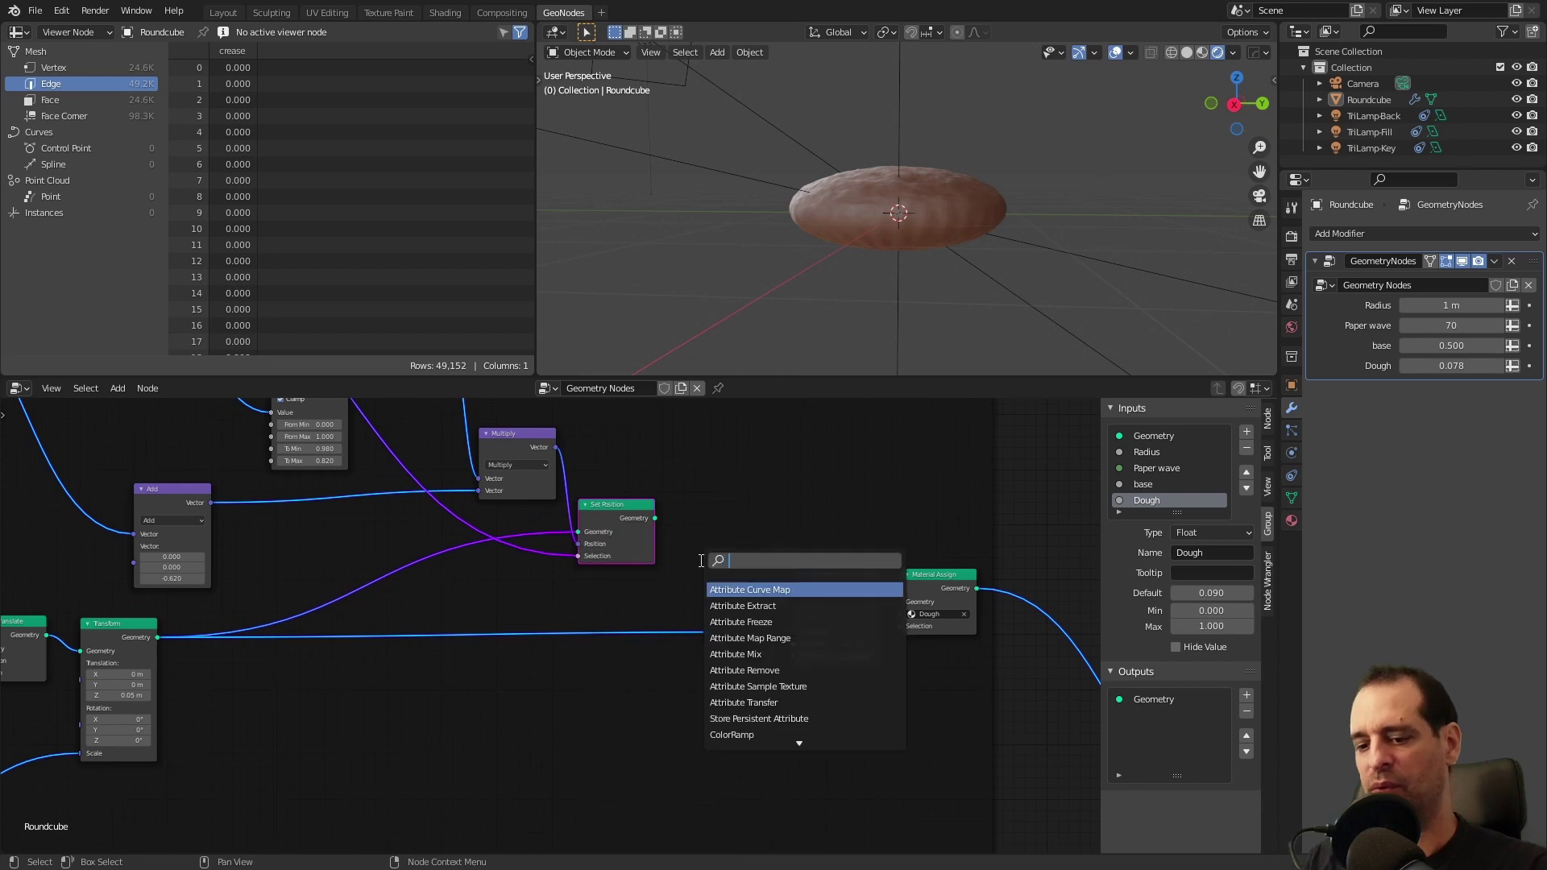
text(switch)
key(Return)
scroll(906, 655, up, 2)
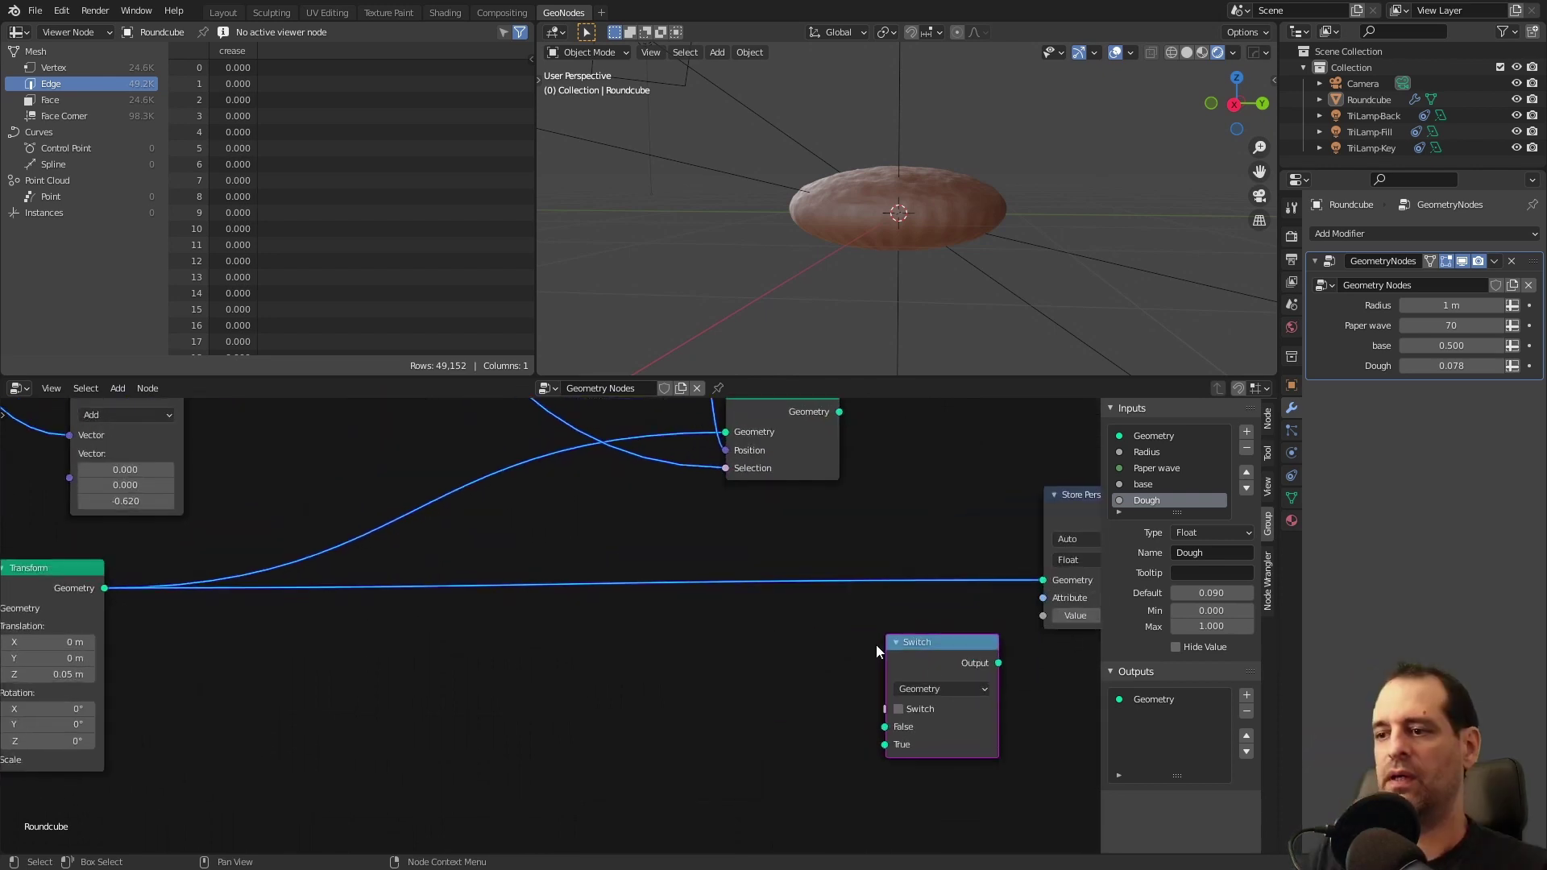
click(921, 629)
scroll(564, 648, down, 1)
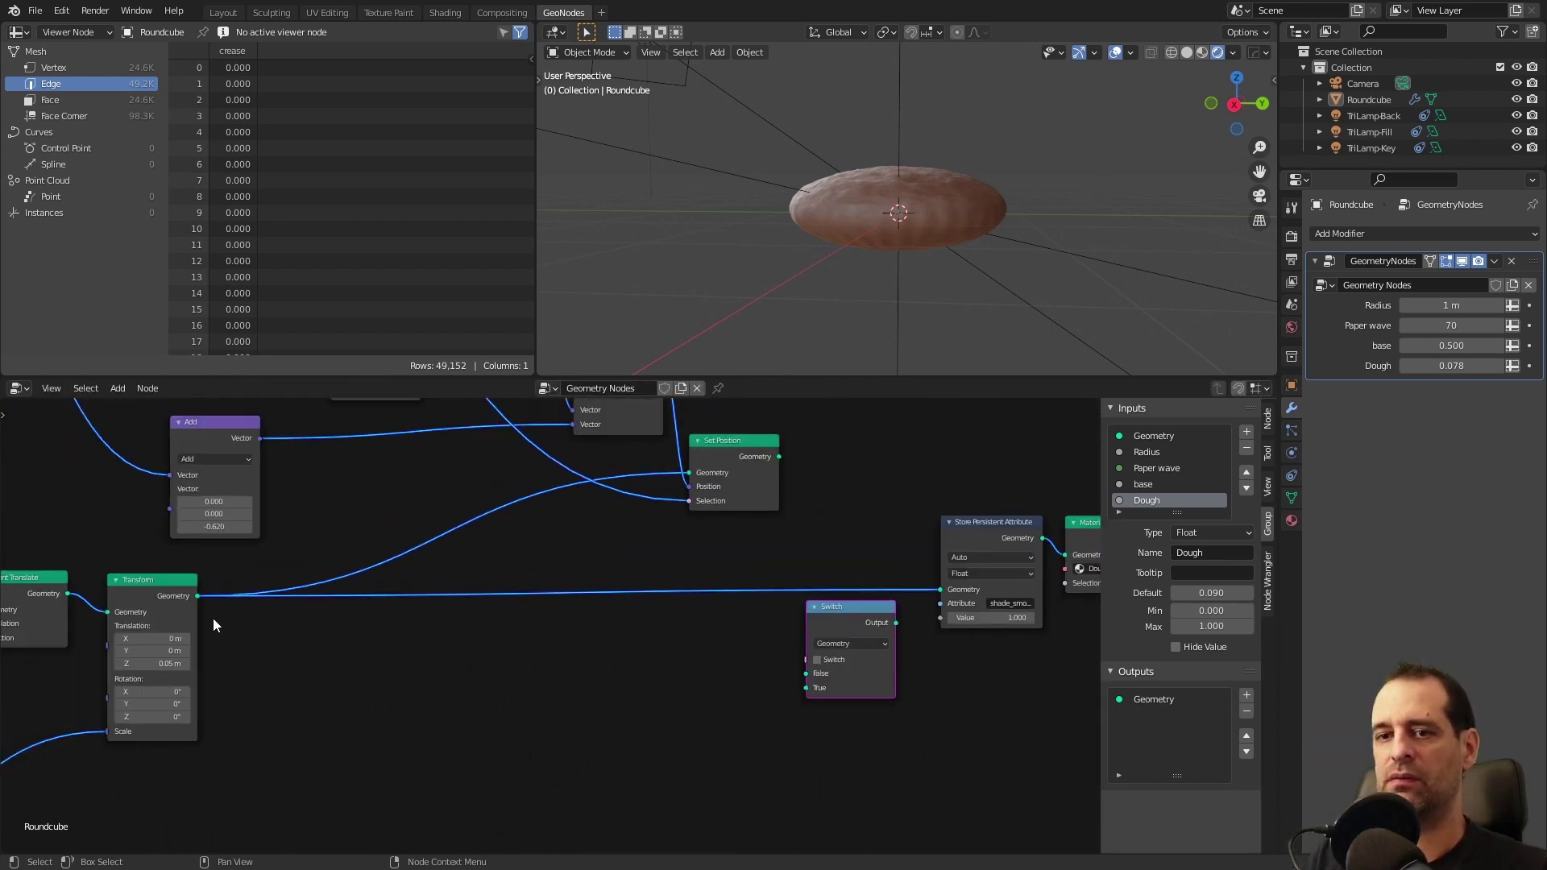
- Connect the Transform geometry to the Switch's False input and the Set Position geometry to its True input
drag(198, 596, 807, 674)
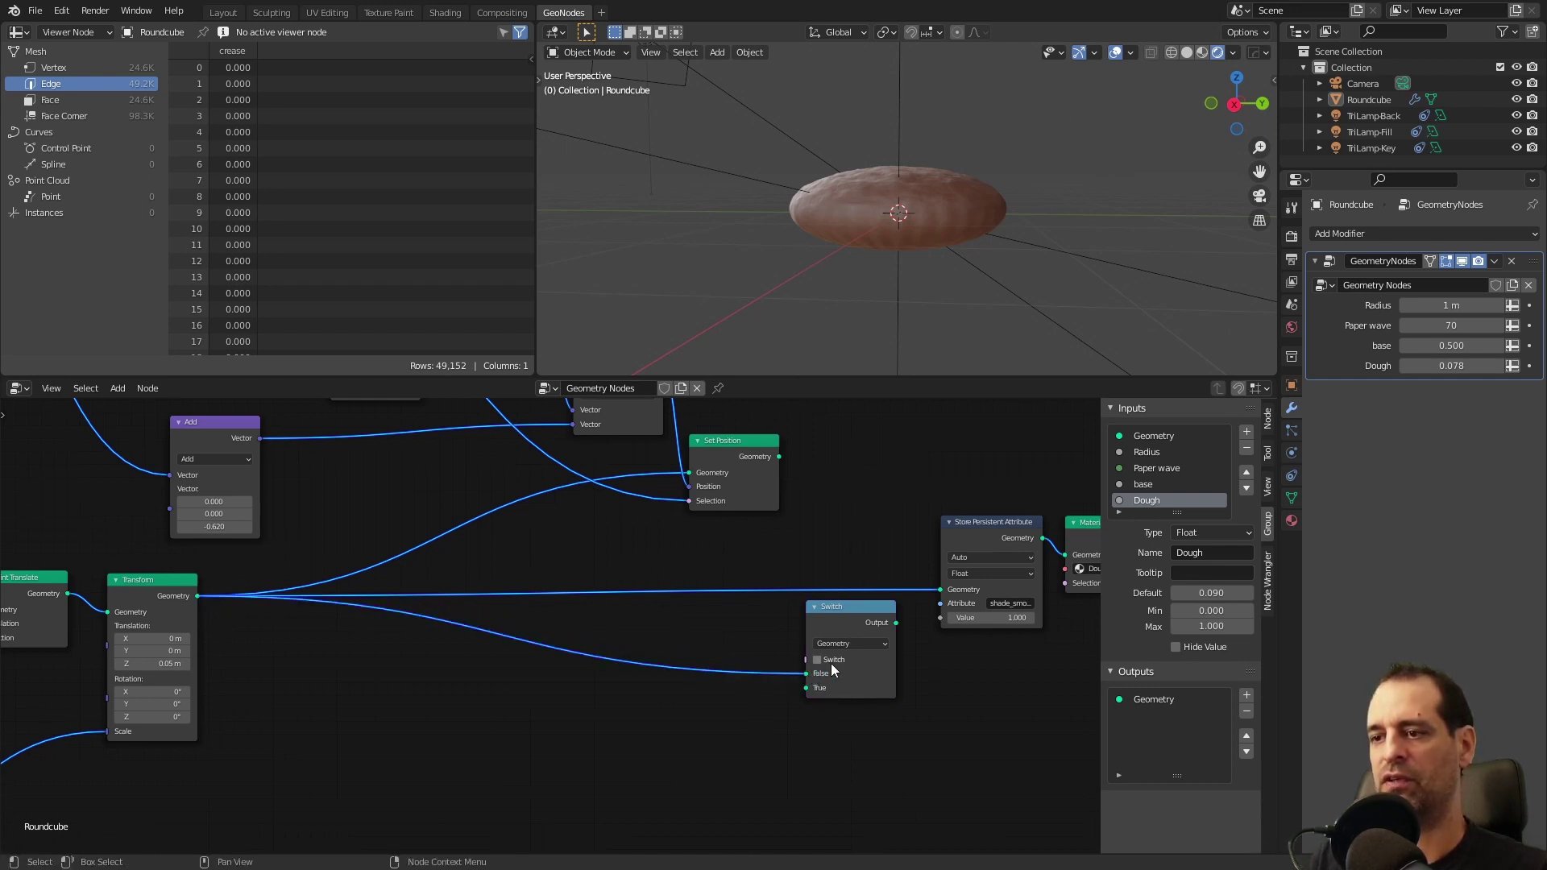
drag(834, 633, 848, 510)
scroll(814, 459, up, 1)
click(810, 435)
drag(817, 428, 863, 554)
click(911, 501)
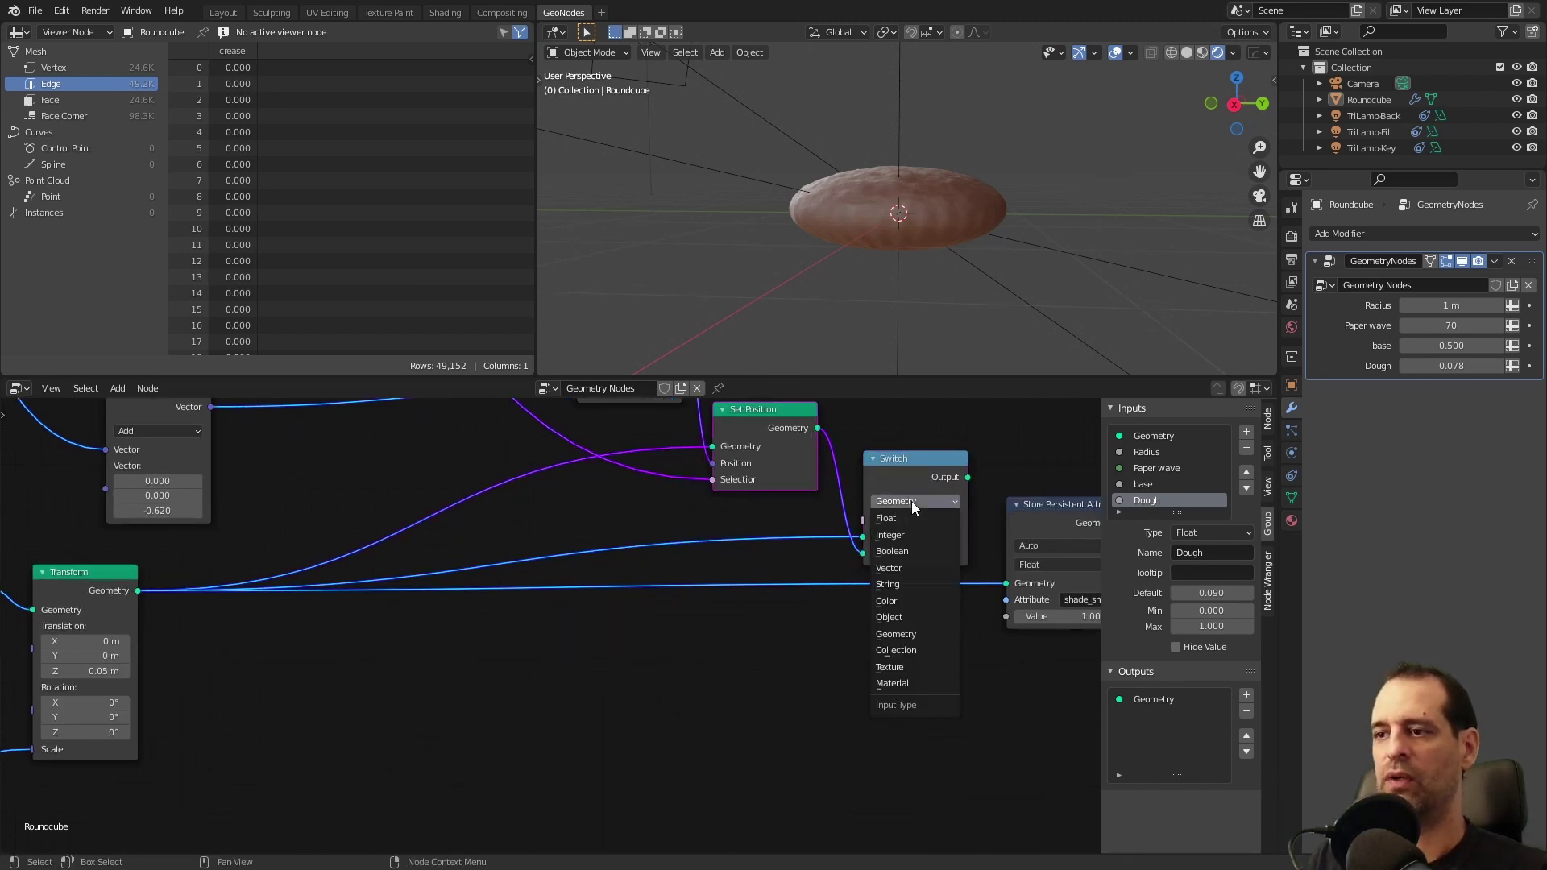
key(Escape)
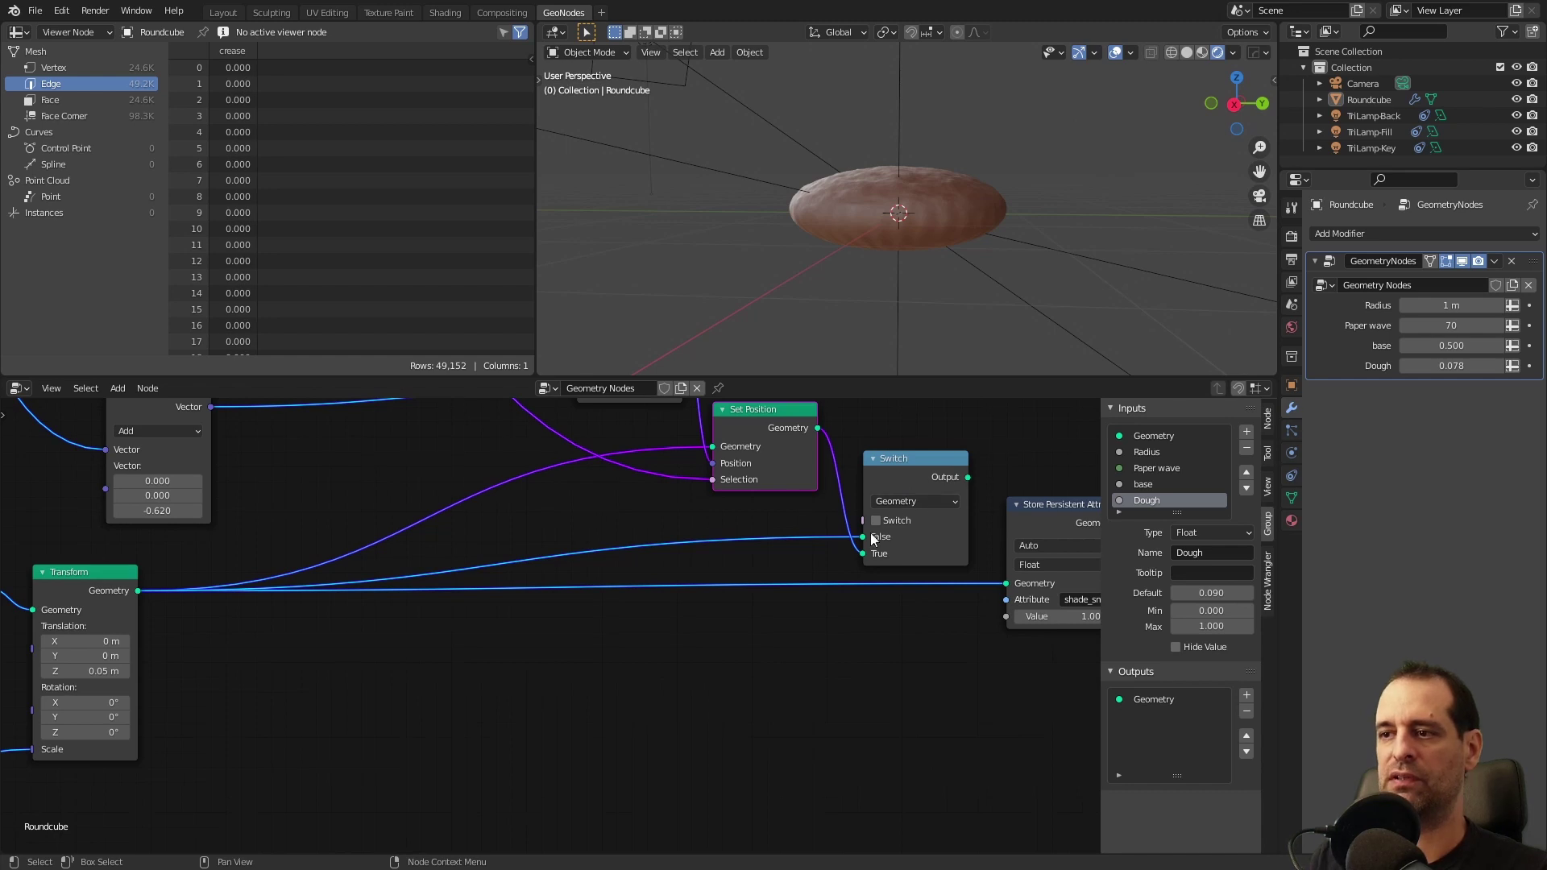
click(893, 500)
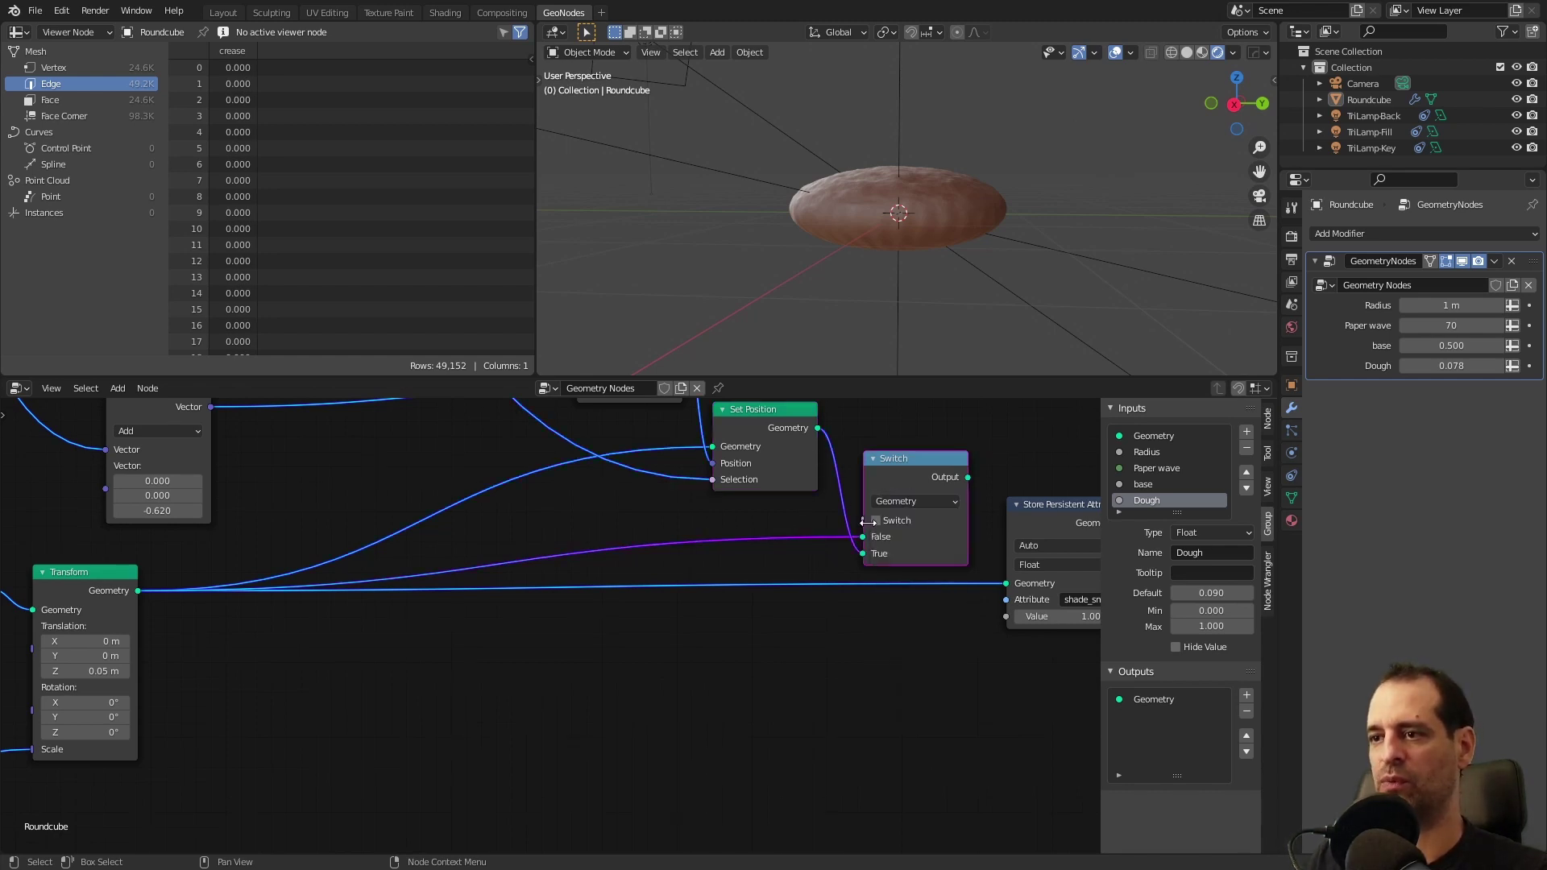
click(925, 501)
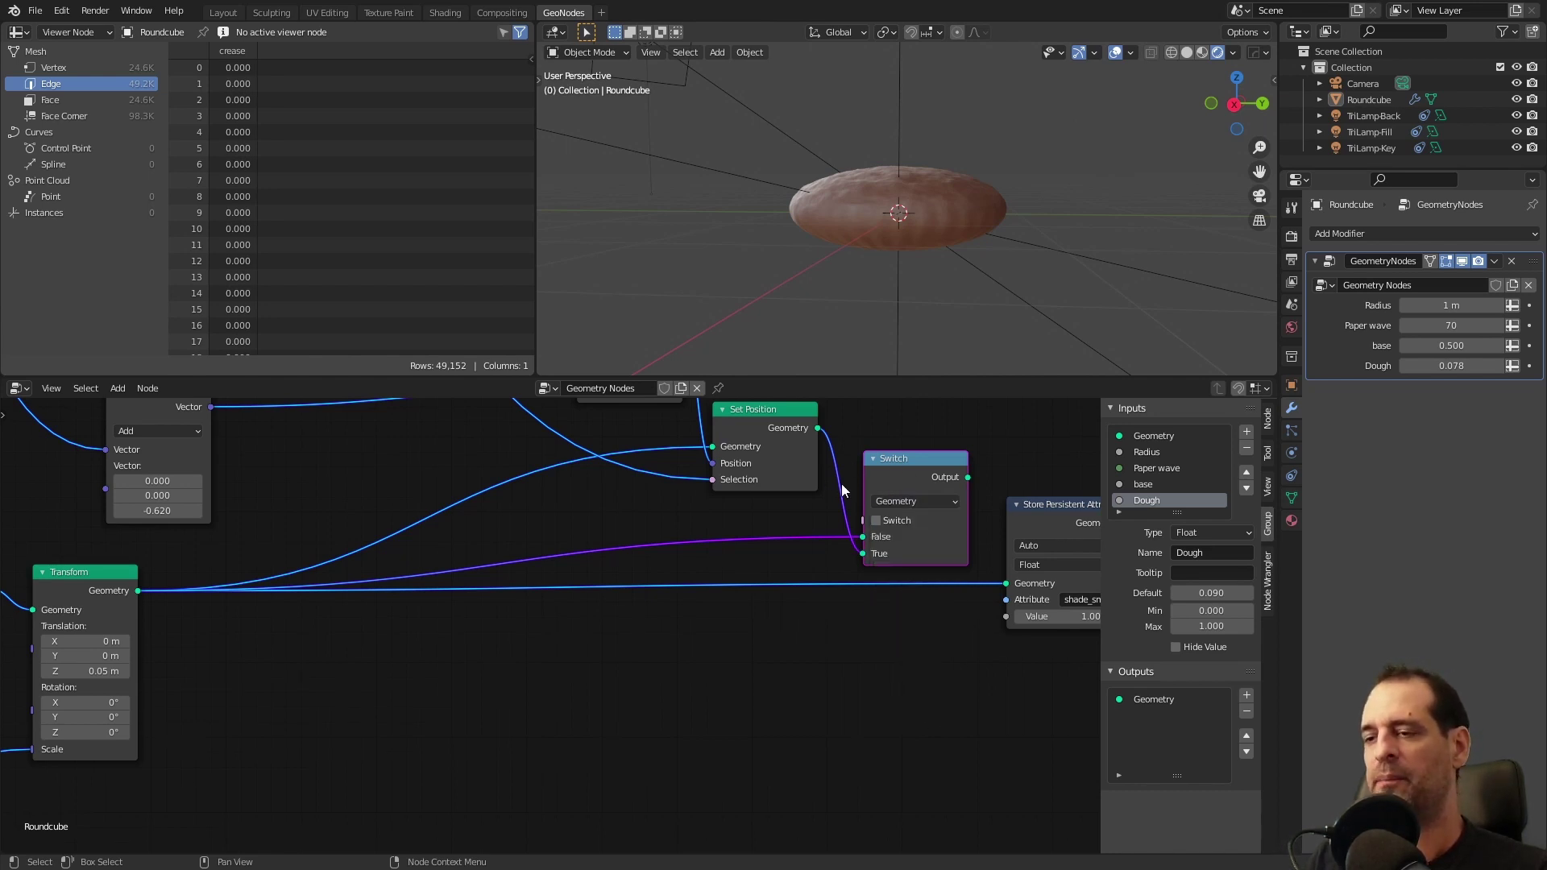
- Feed the Switch output into Store Persistent Attribute and toggle the Switch option to compare both shapes
drag(892, 477, 709, 527)
drag(927, 529, 1020, 587)
drag(885, 518, 902, 510)
click(883, 574)
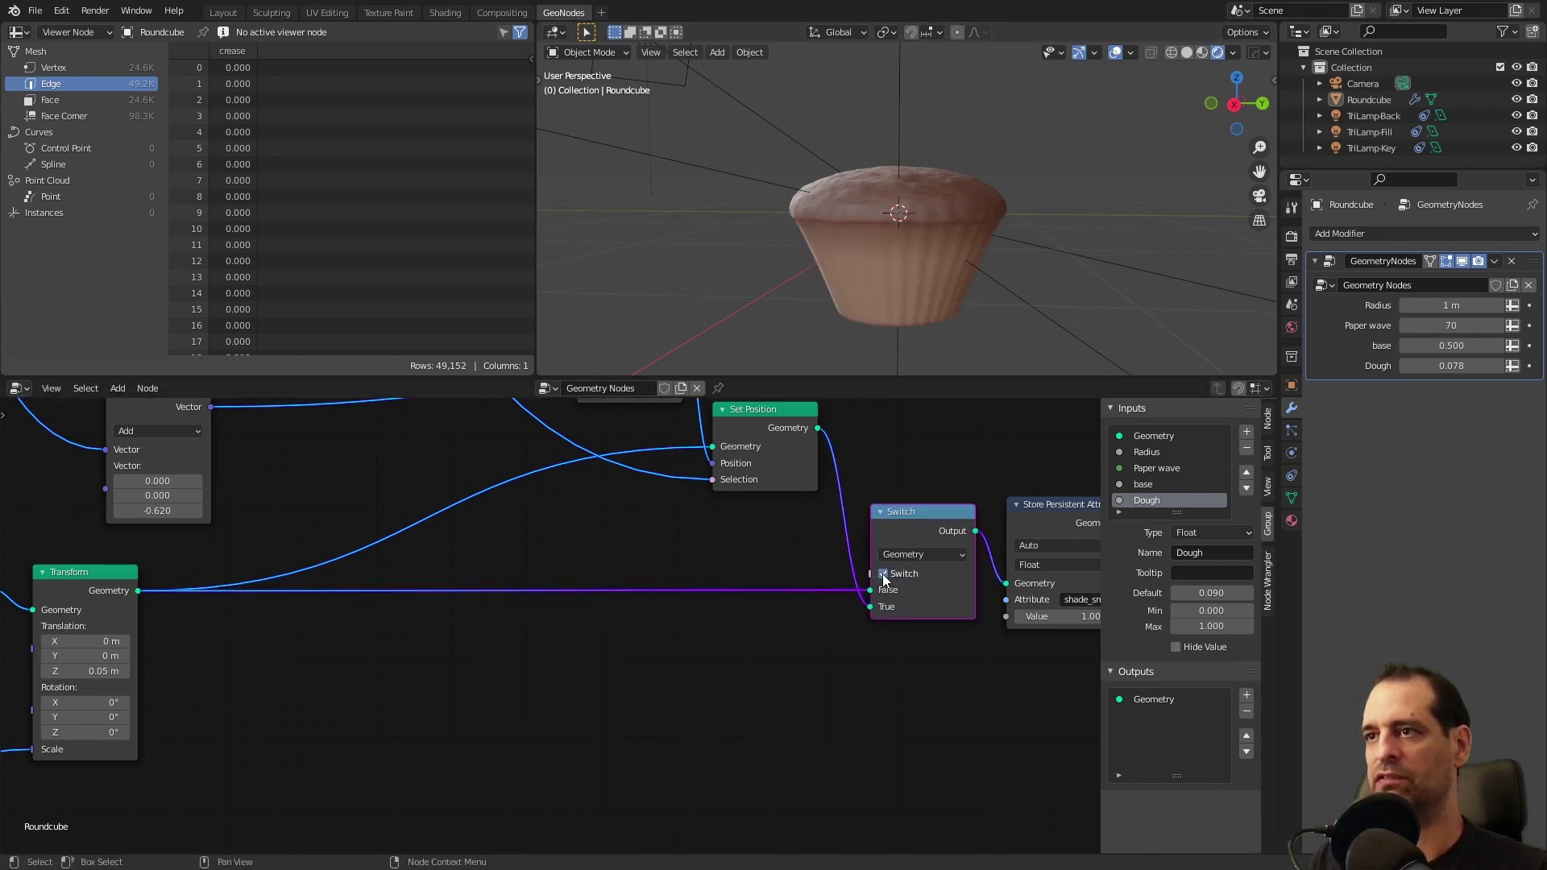
click(883, 574)
click(883, 574)
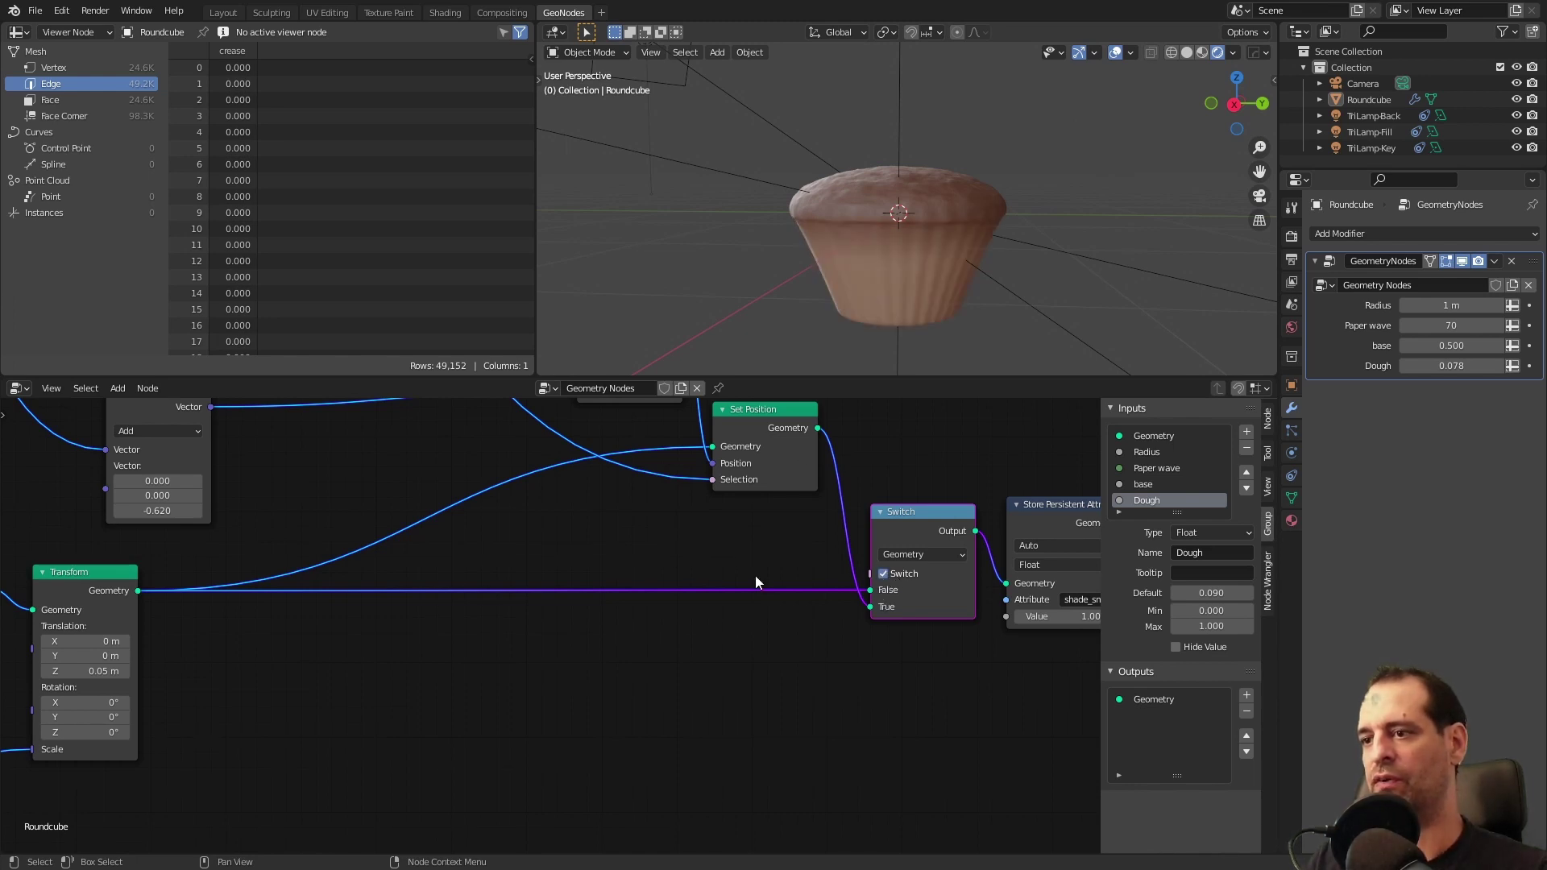
- Link the Paper frame's final material node to Join Geometry and save the file tutorial_cupcake.blend
key(Home)
drag(477, 656, 638, 603)
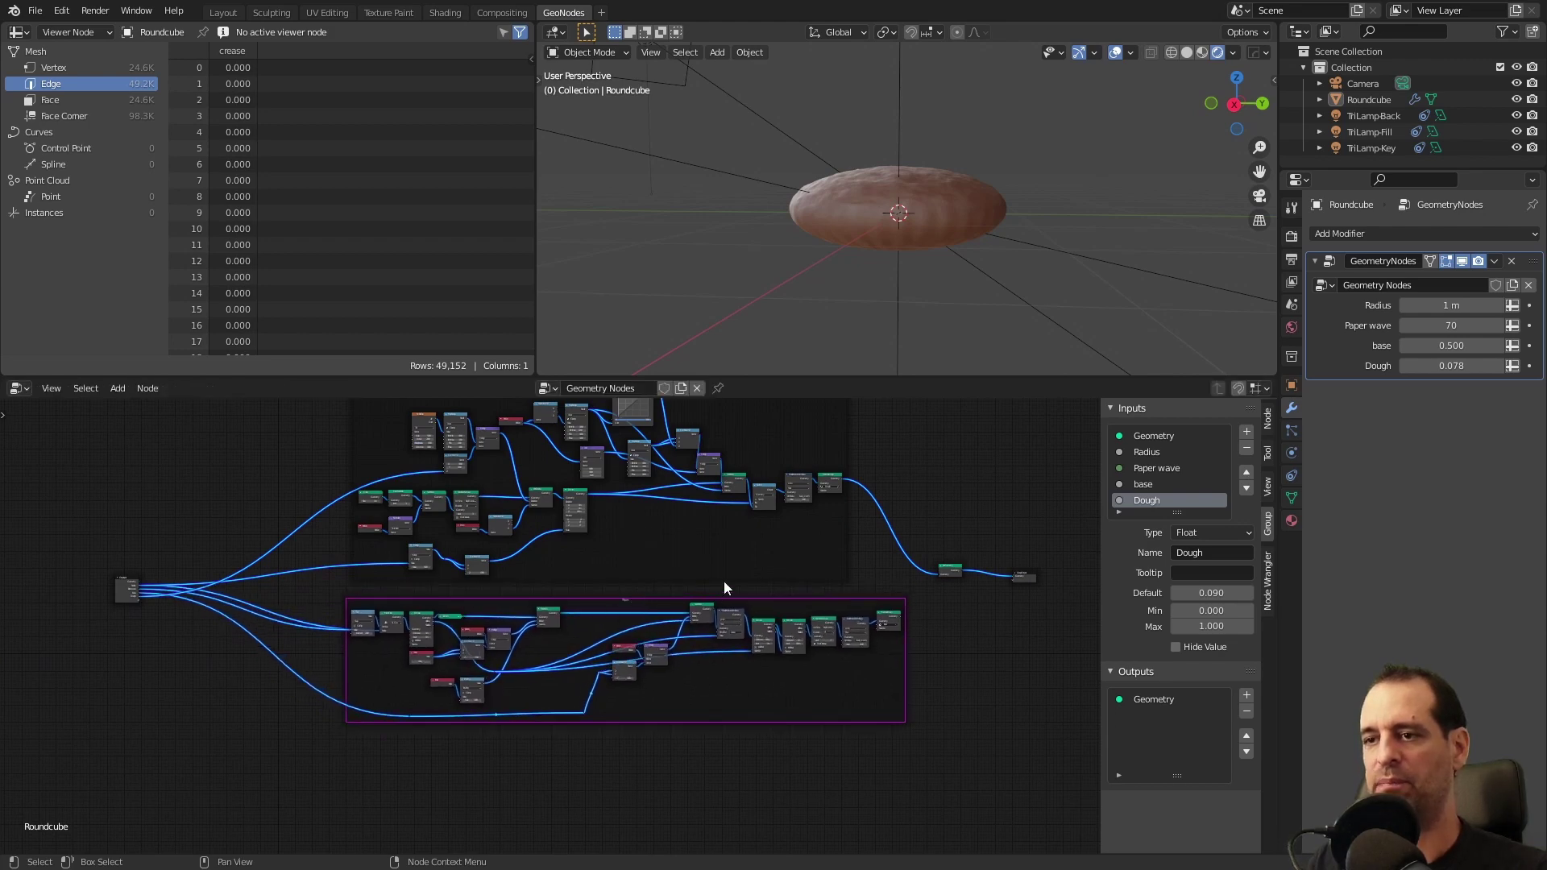
middle_drag(725, 587, 736, 684)
click(704, 480)
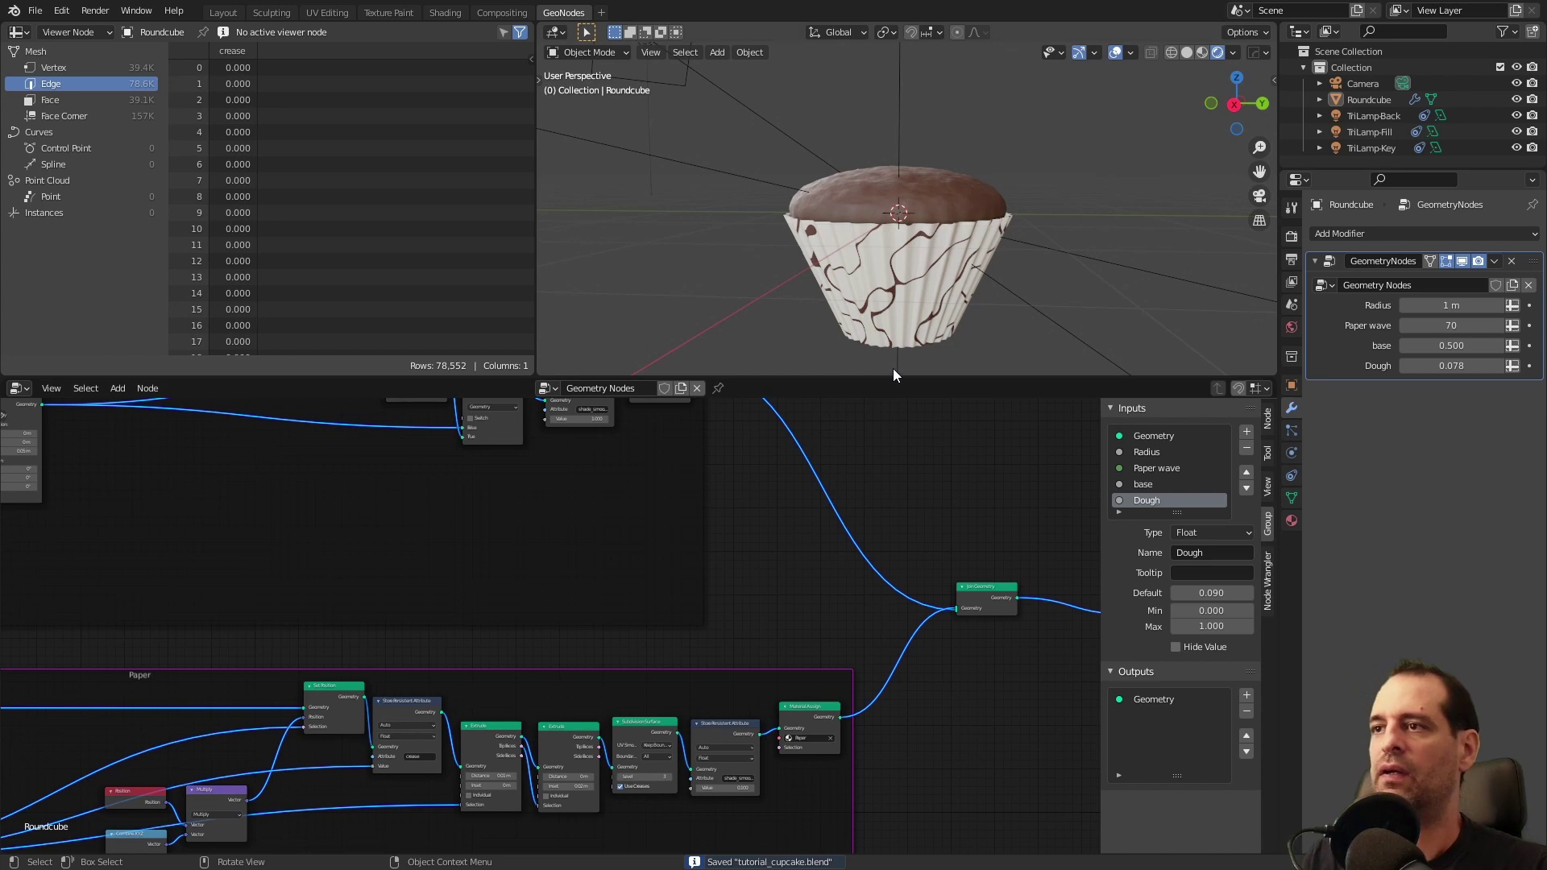
middle_drag(927, 307, 930, 259)
scroll(939, 225, down, 2)
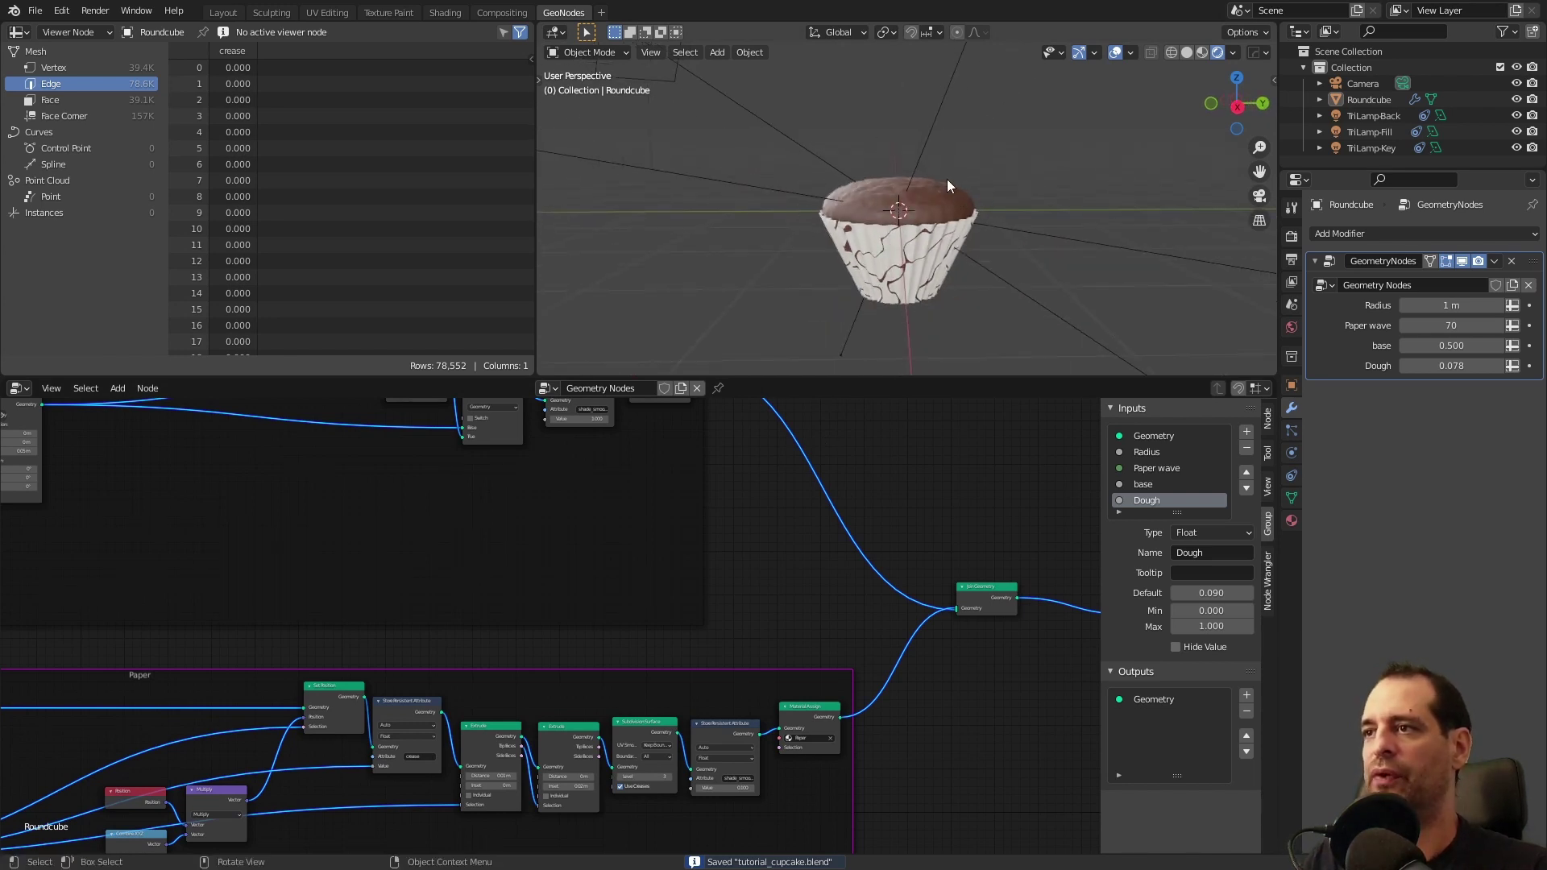
- Move the Join Geometry and Group Output nodes together down beside the lower edge of the Paper frame
scroll(812, 757, down, 3)
middle_drag(811, 758, 612, 609)
scroll(779, 615, down, 4)
scroll(778, 616, up, 2)
middle_drag(778, 615, 841, 612)
drag(794, 470, 967, 578)
drag(790, 491, 822, 675)
scroll(811, 748, up, 1)
middle_drag(811, 747, 788, 572)
scroll(788, 572, up, 3)
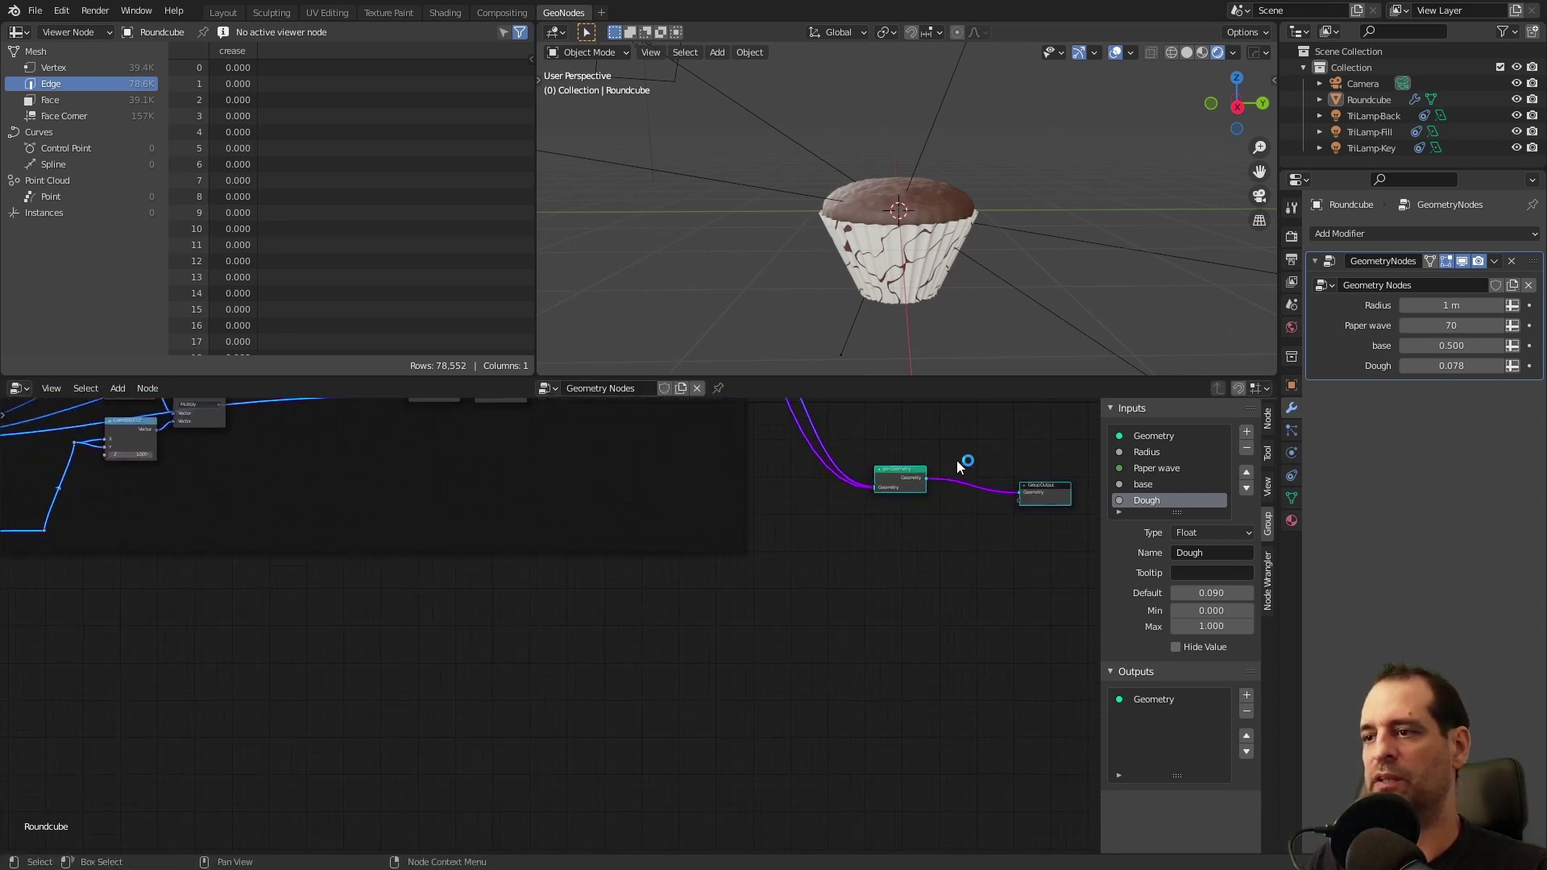
- Cut the link between Join Geometry and Group Output and move Group Output into the empty space below
ctrl+right_drag(981, 456, 967, 559)
drag(1048, 501, 855, 642)
scroll(653, 716, down, 5)
middle_drag(653, 716, 787, 596)
middle_drag(517, 591, 584, 634)
middle_drag(753, 687, 756, 629)
middle_drag(795, 556, 798, 602)
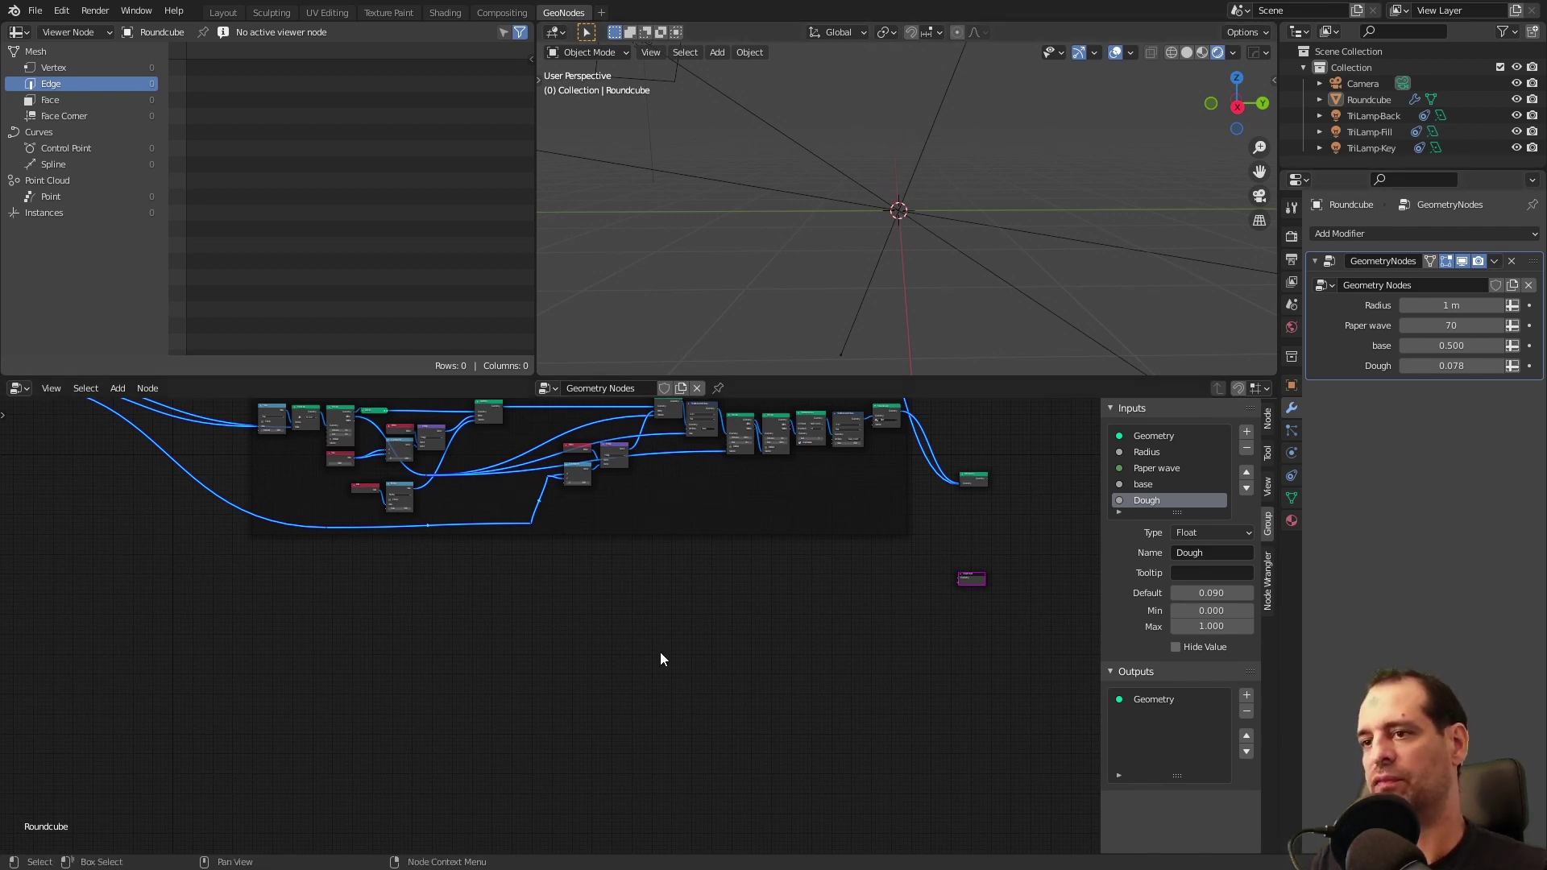
- Add a Spiral curve node below the Paper frame and connect its Curve output to Group Output
middle_drag(600, 599, 851, 588)
middle_drag(688, 579, 789, 574)
scroll(790, 576, up, 4)
key(shift+a)
click(698, 567)
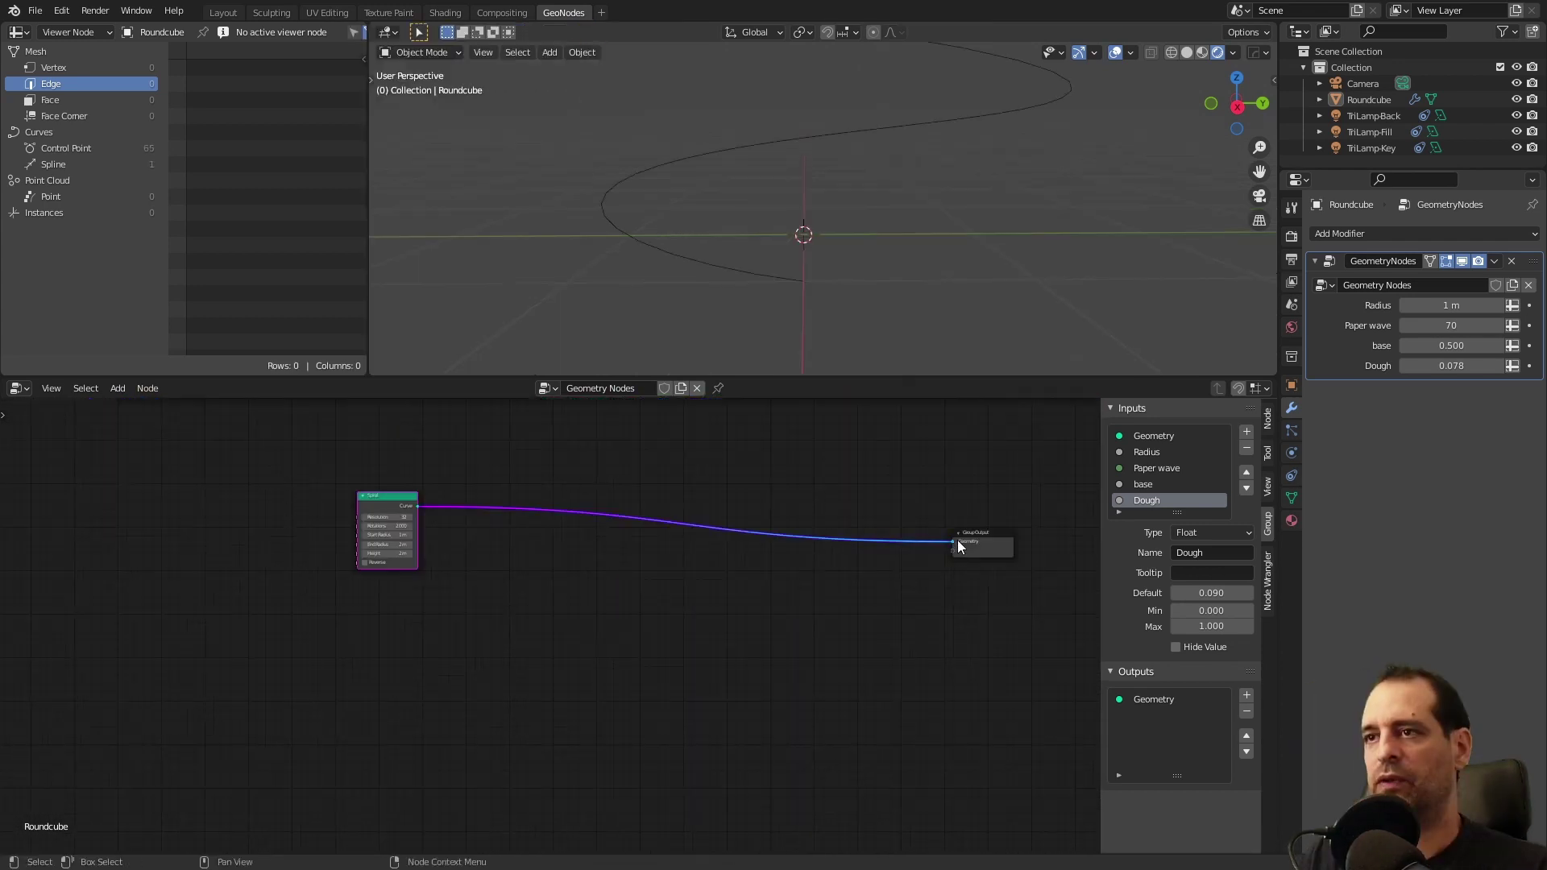
middle_drag(820, 340, 866, 237)
middle_drag(866, 238, 891, 240)
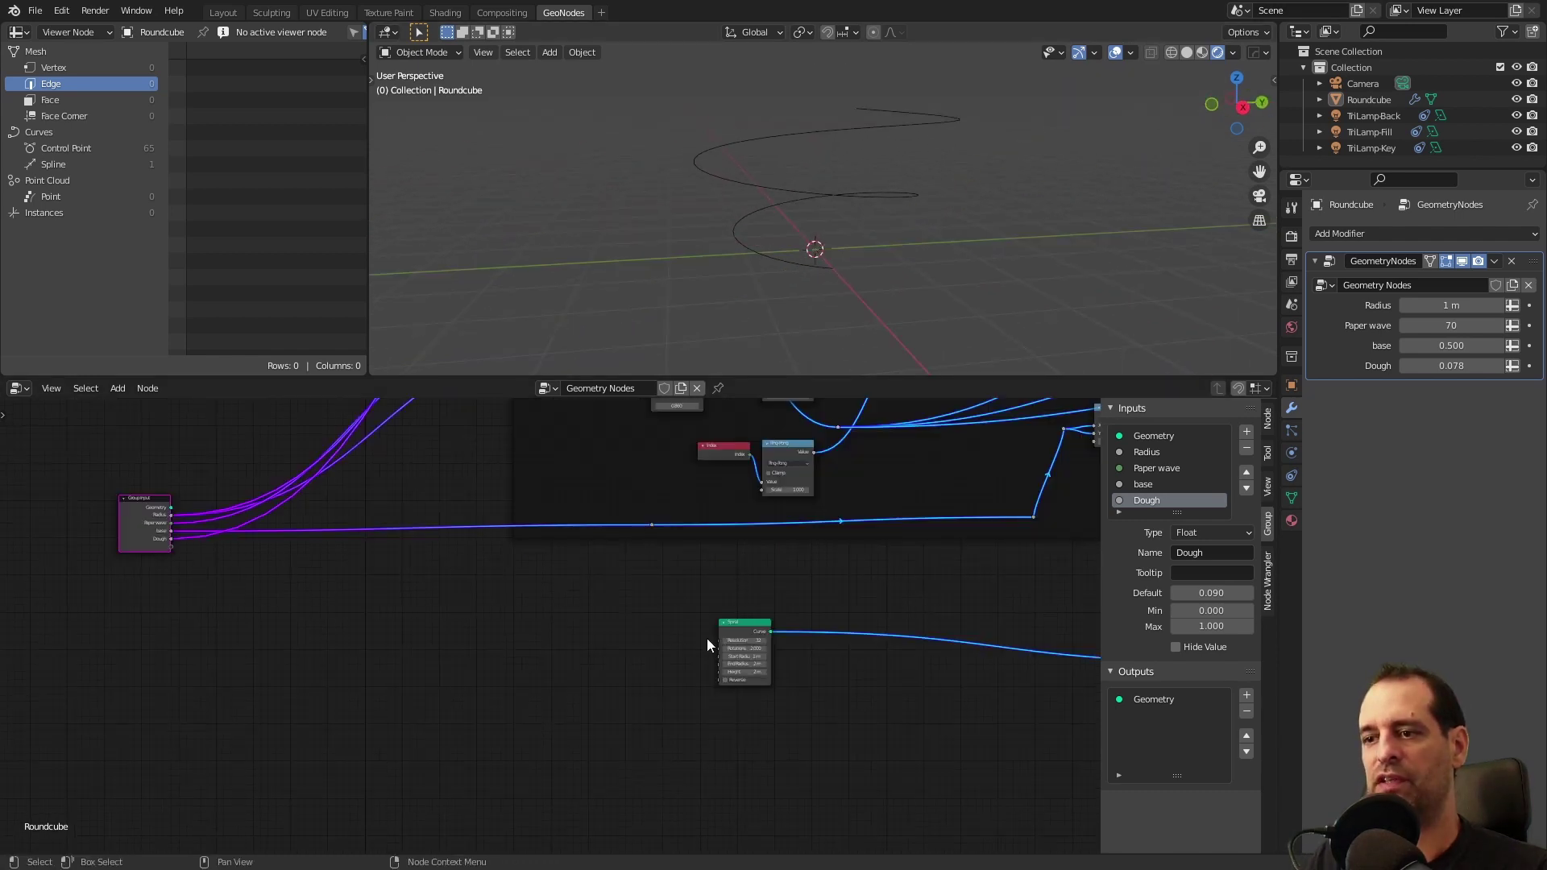
- Connect the Group Input's Radius to the Spiral node's Start Radius
scroll(699, 629, up, 2)
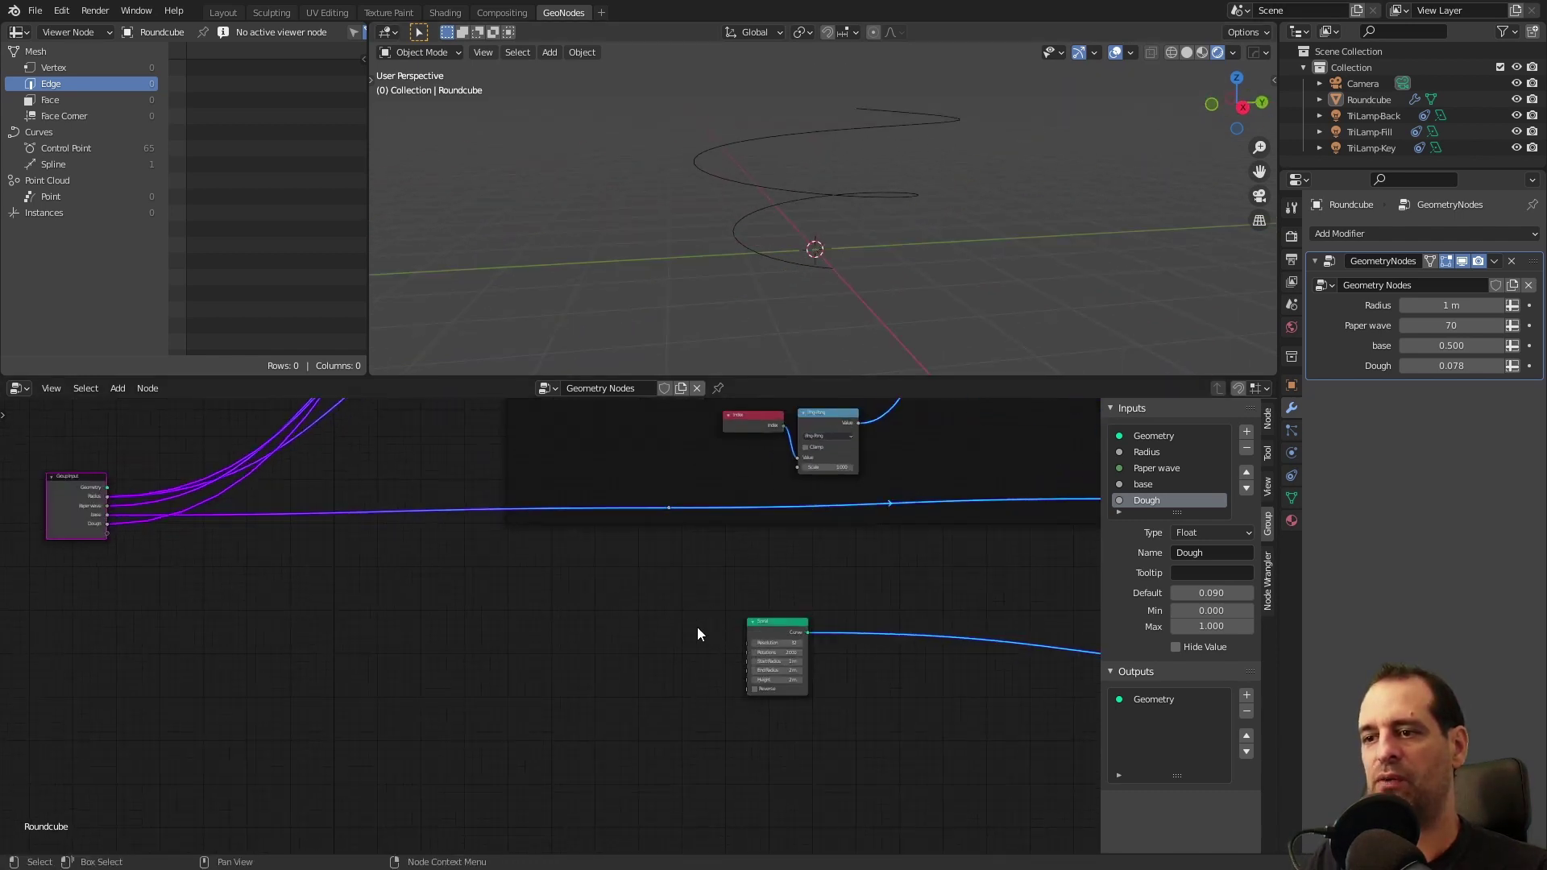
middle_drag(665, 611, 744, 594)
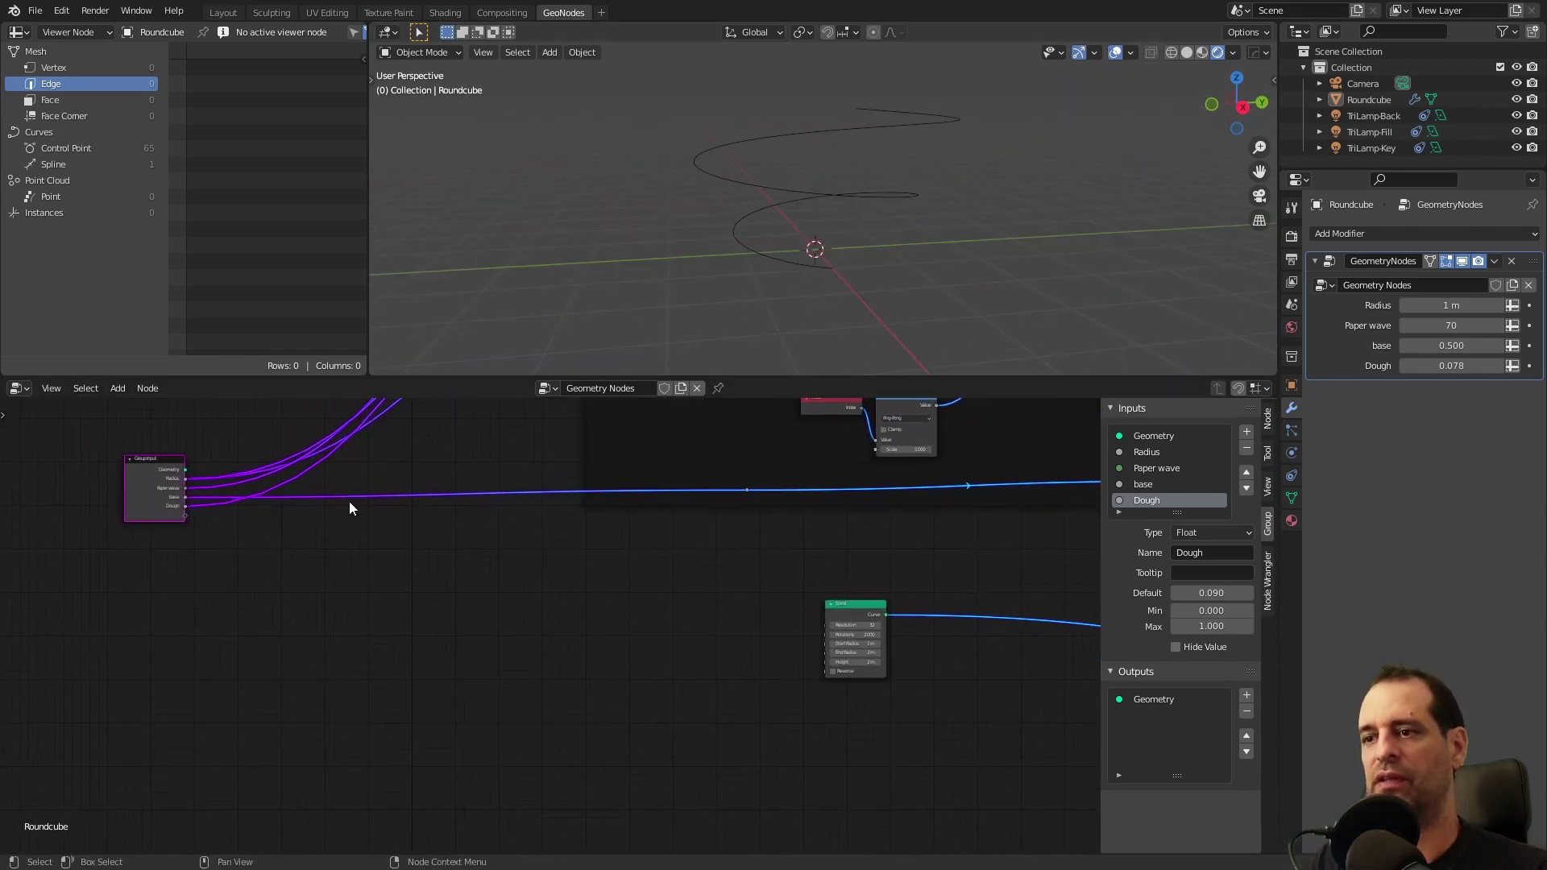
scroll(350, 501, up, 3)
middle_drag(359, 527, 442, 511)
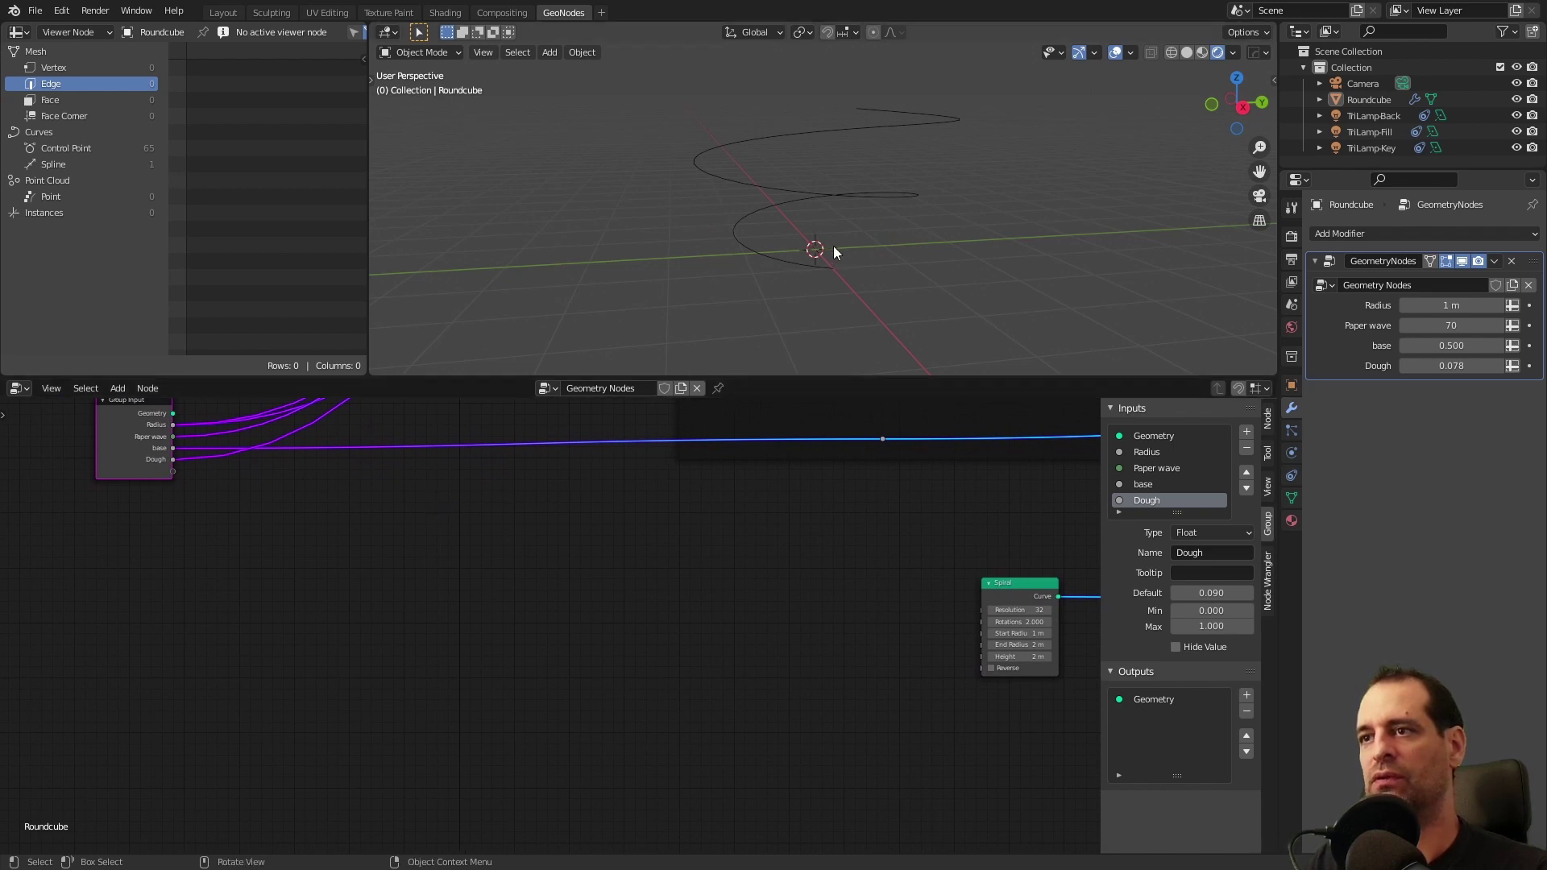
middle_drag(795, 244, 909, 239)
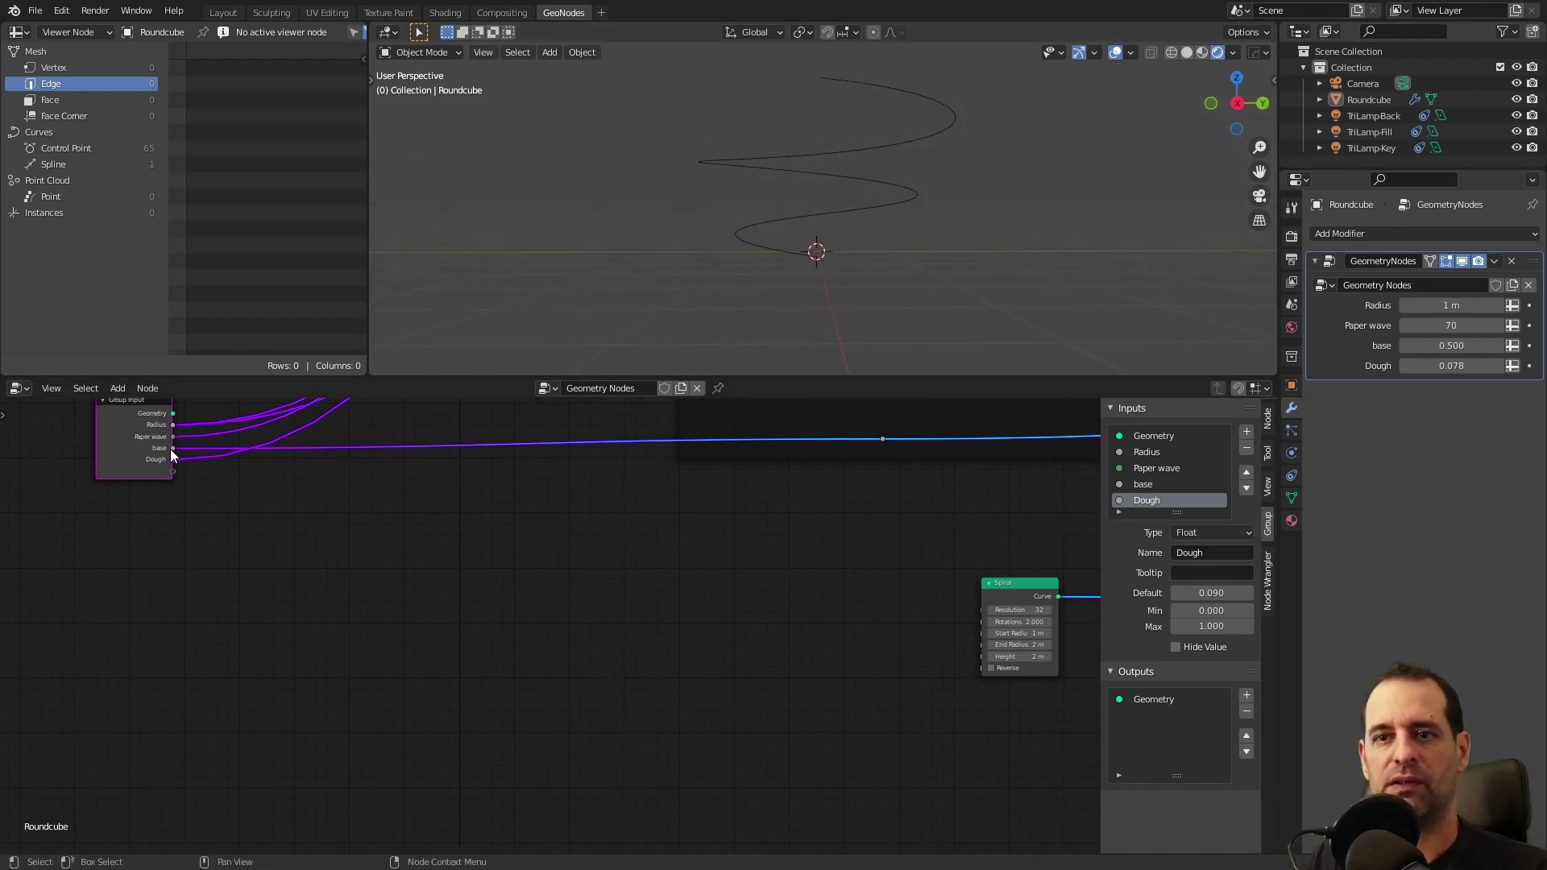
scroll(171, 456, up, 1)
middle_drag(192, 479, 186, 550)
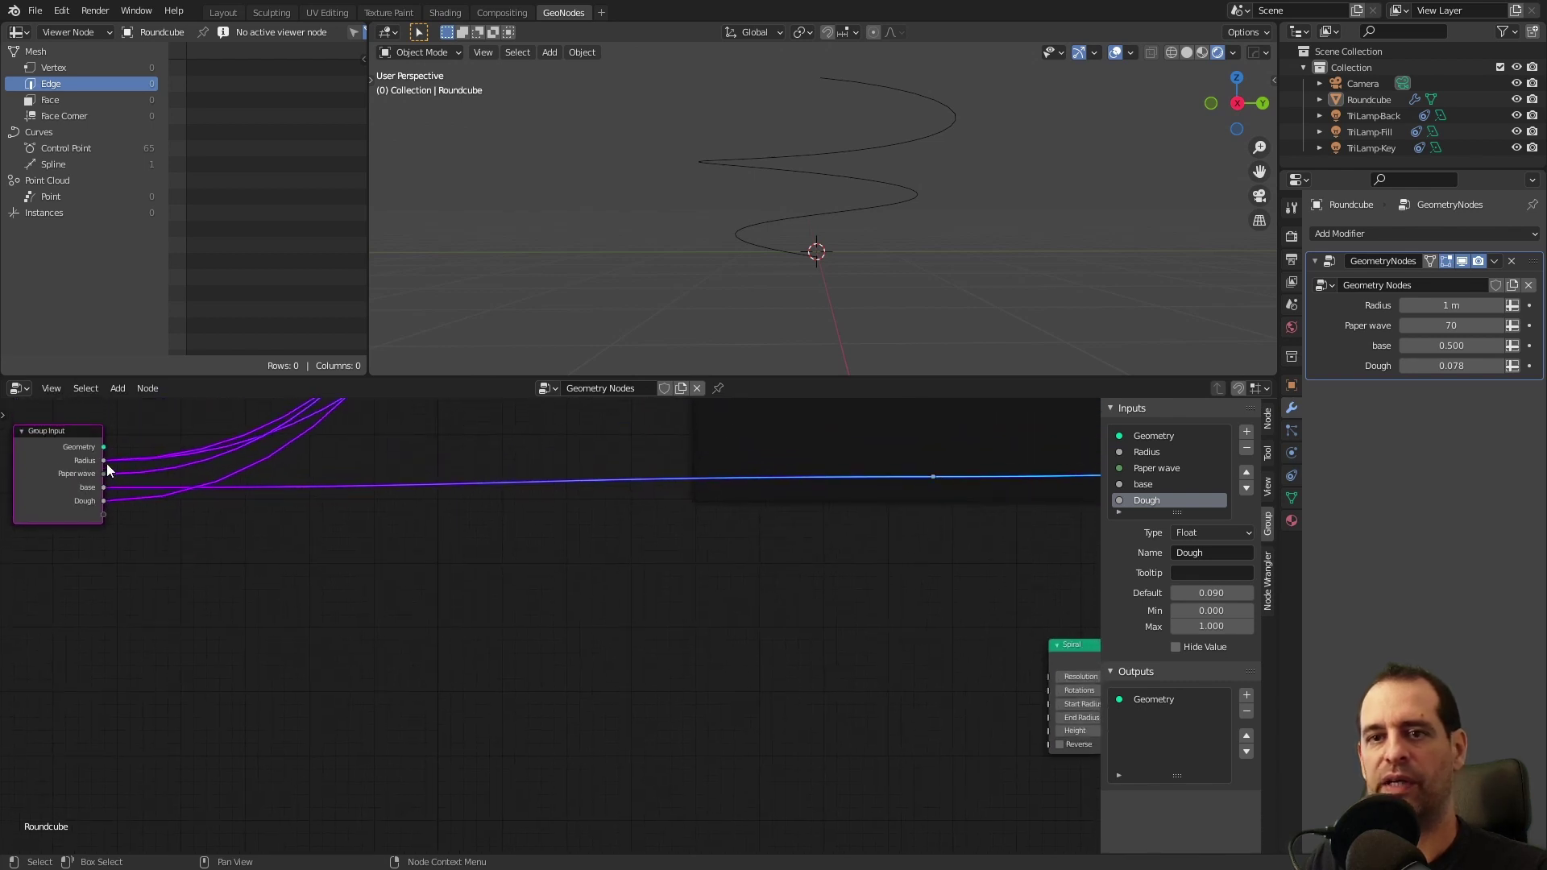
drag(104, 461, 1047, 706)
- Set the Spiral's End Radius to 0 m and its Rotations to 3
middle_drag(990, 641, 569, 602)
scroll(570, 602, up, 1)
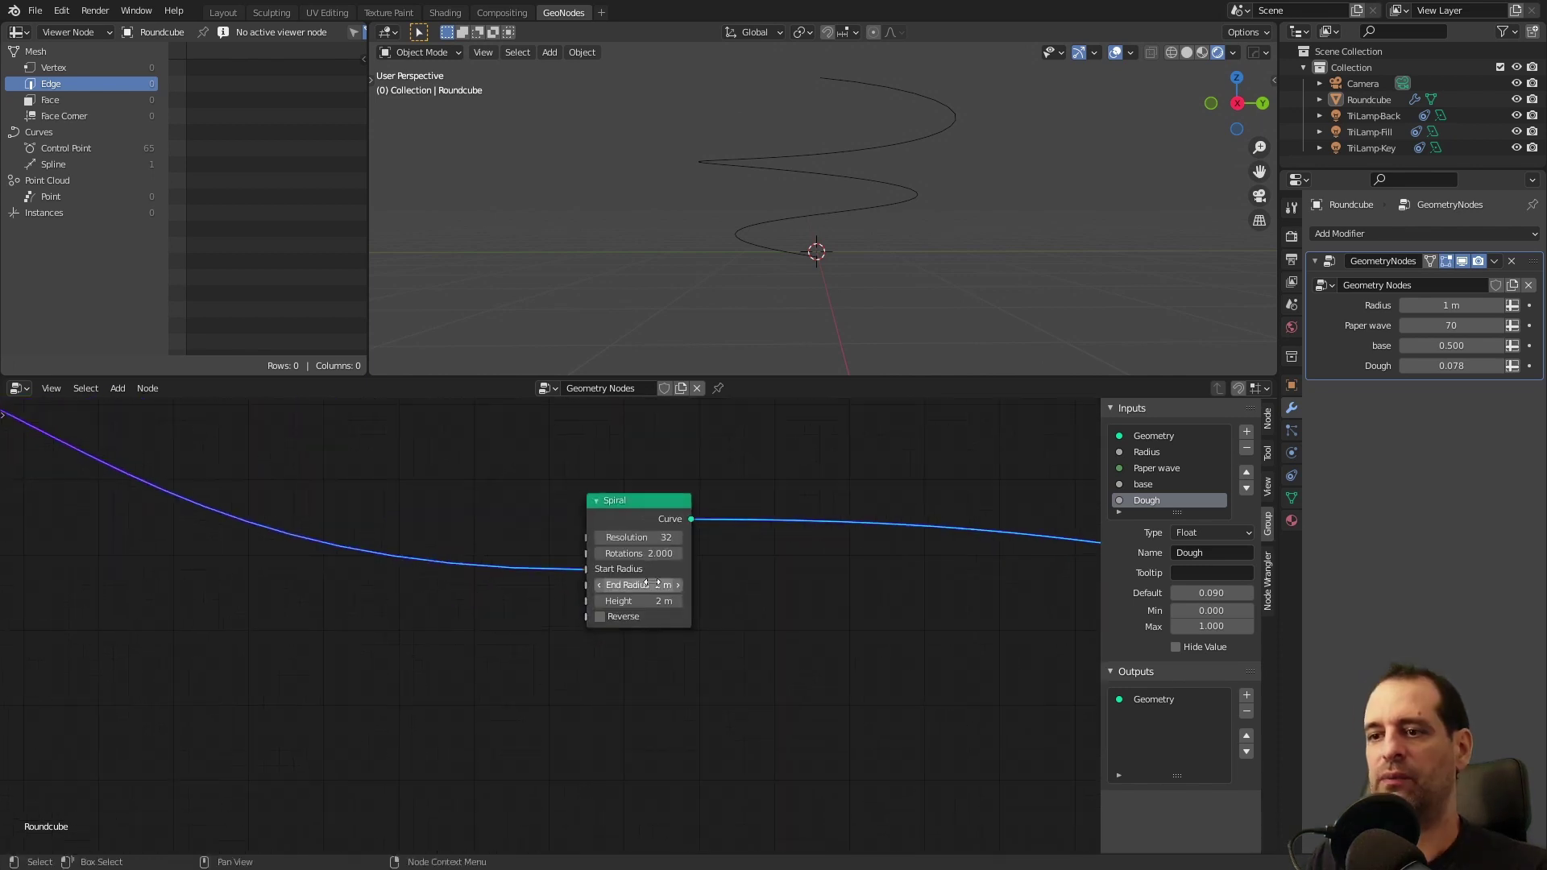
drag(645, 586, 596, 585)
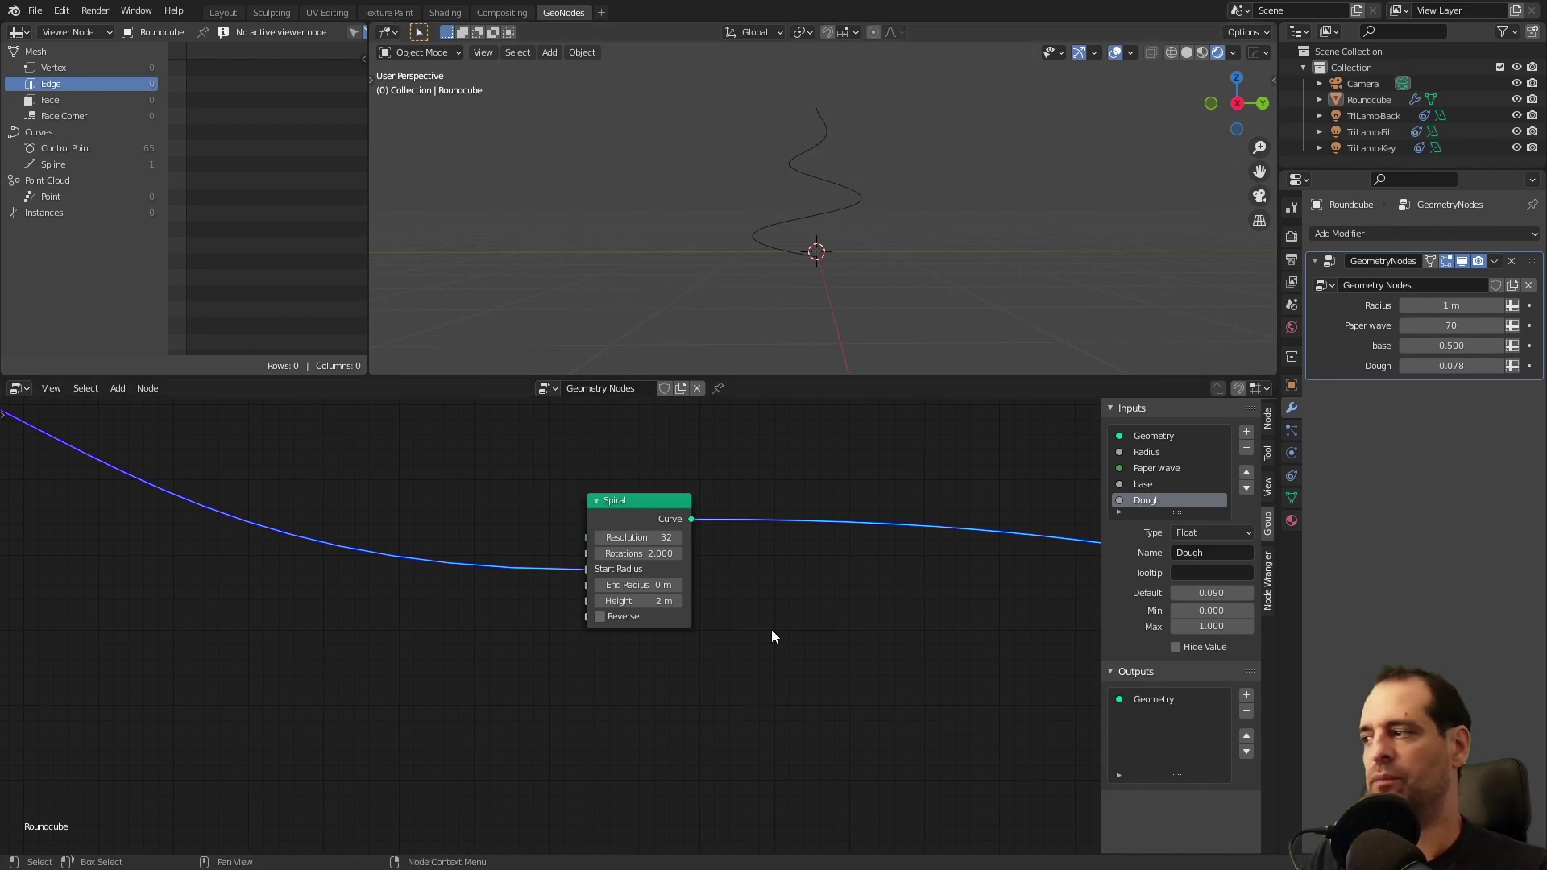
scroll(773, 631, up, 1)
click(621, 542)
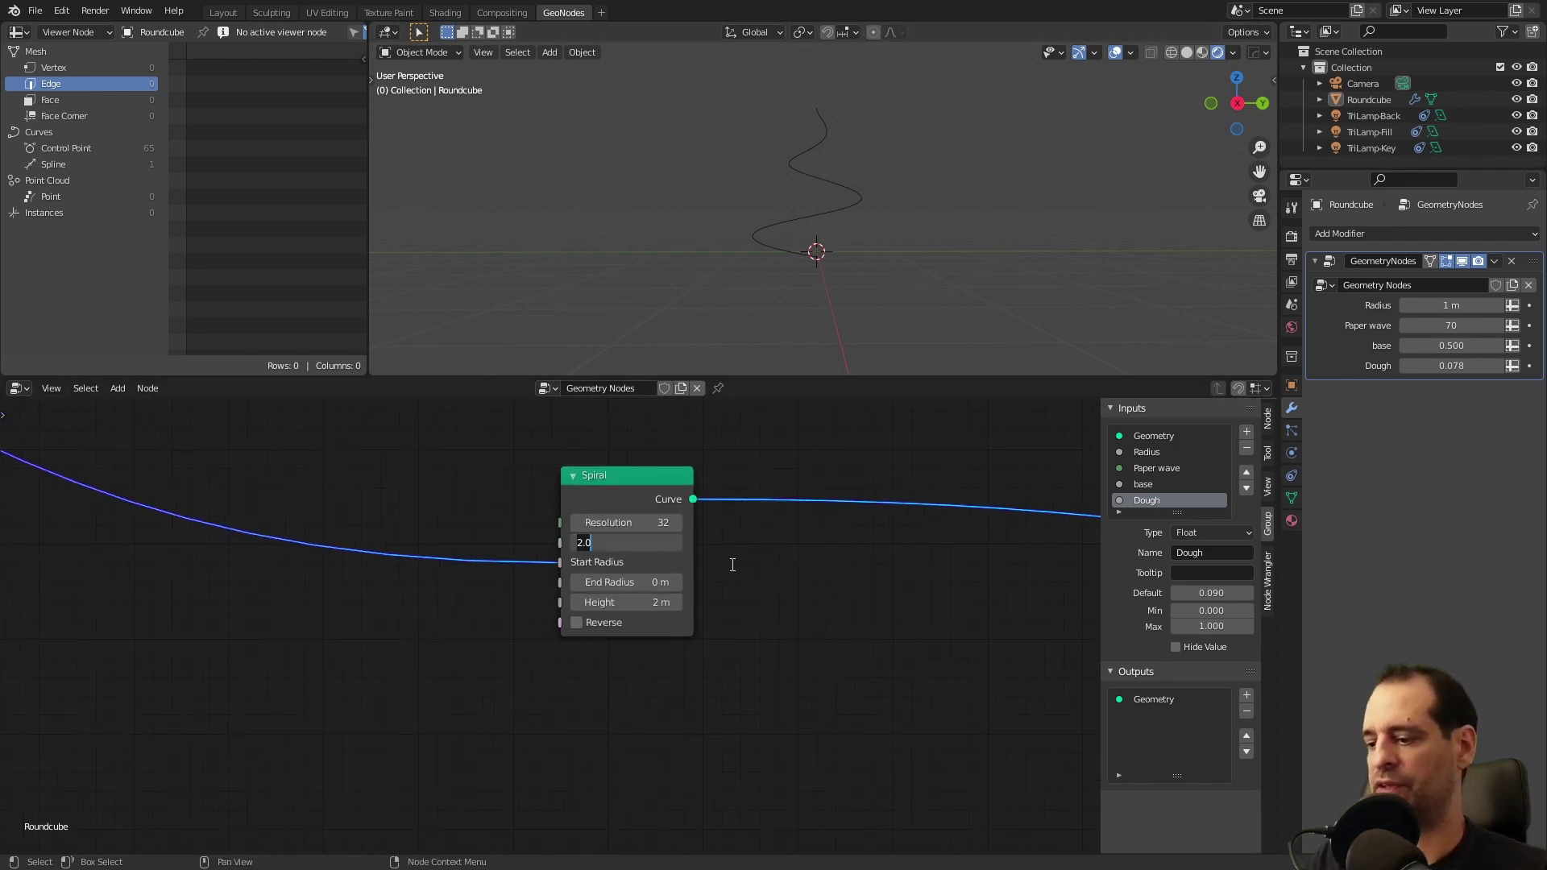
text(3)
key(Return)
- Set the Spiral's Height to 1.61 m and expose it as a group input named Cream Height
mouse_move(628, 602)
mouse_down()
mouse_move(647, 602)
mouse_move(564, 602)
mouse_move(607, 602)
mouse_up()
middle_drag(162, 556, 766, 717)
scroll(688, 702, down, 9)
scroll(448, 664, up, 3)
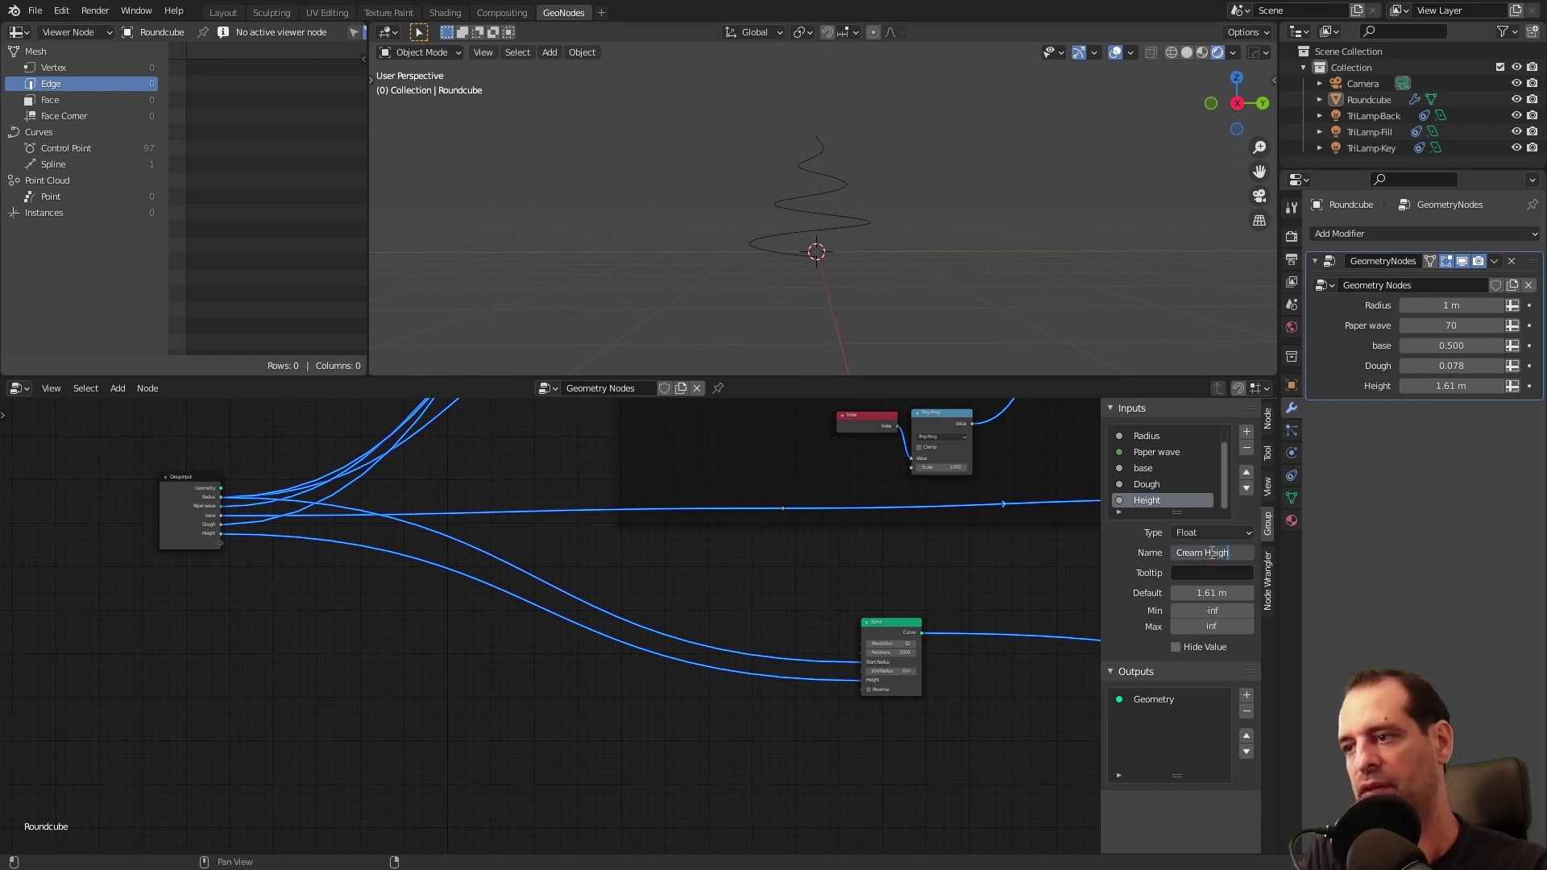
text(t)
key(Return)
- Set the Cream Height input's minimum to 0, maximum to 1 and default to 0.7 m
click(1201, 623)
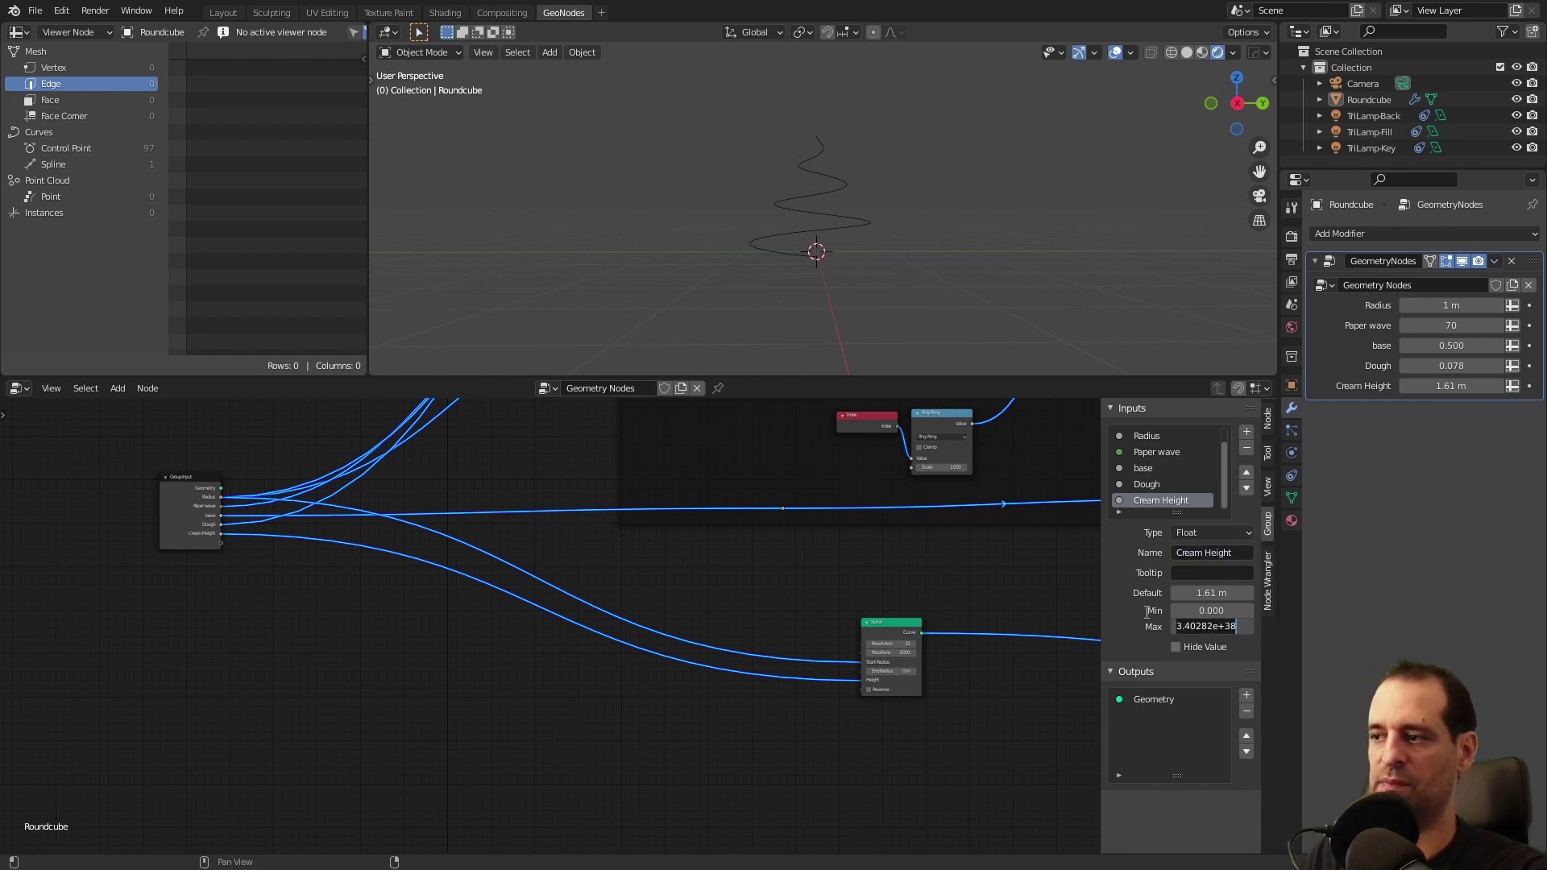
text(1)
key(Return)
click(1218, 593)
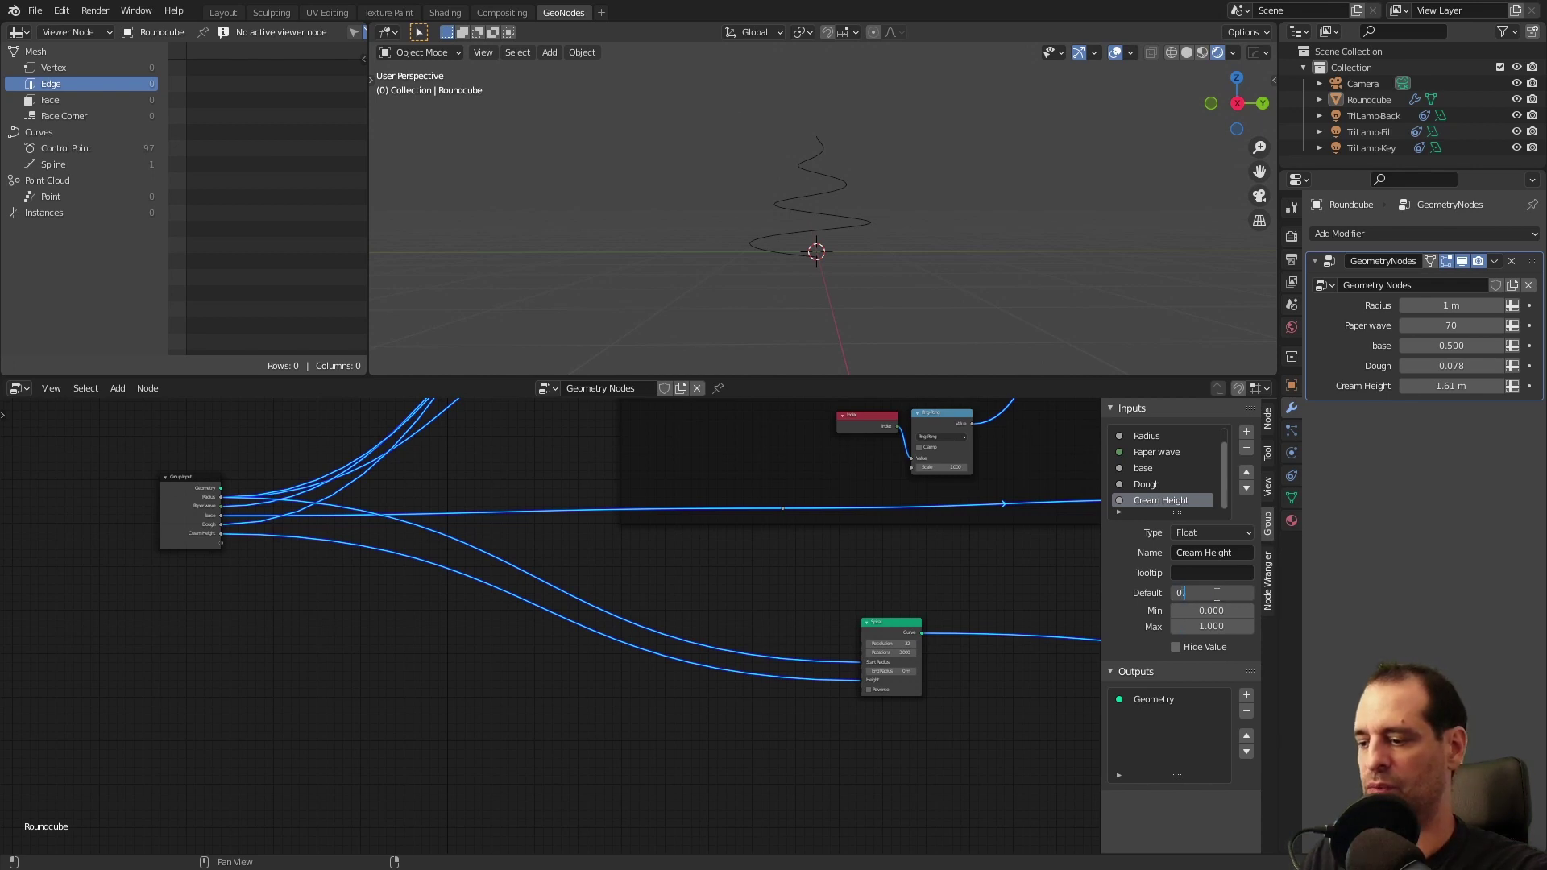
text(0.7)
key(Return)
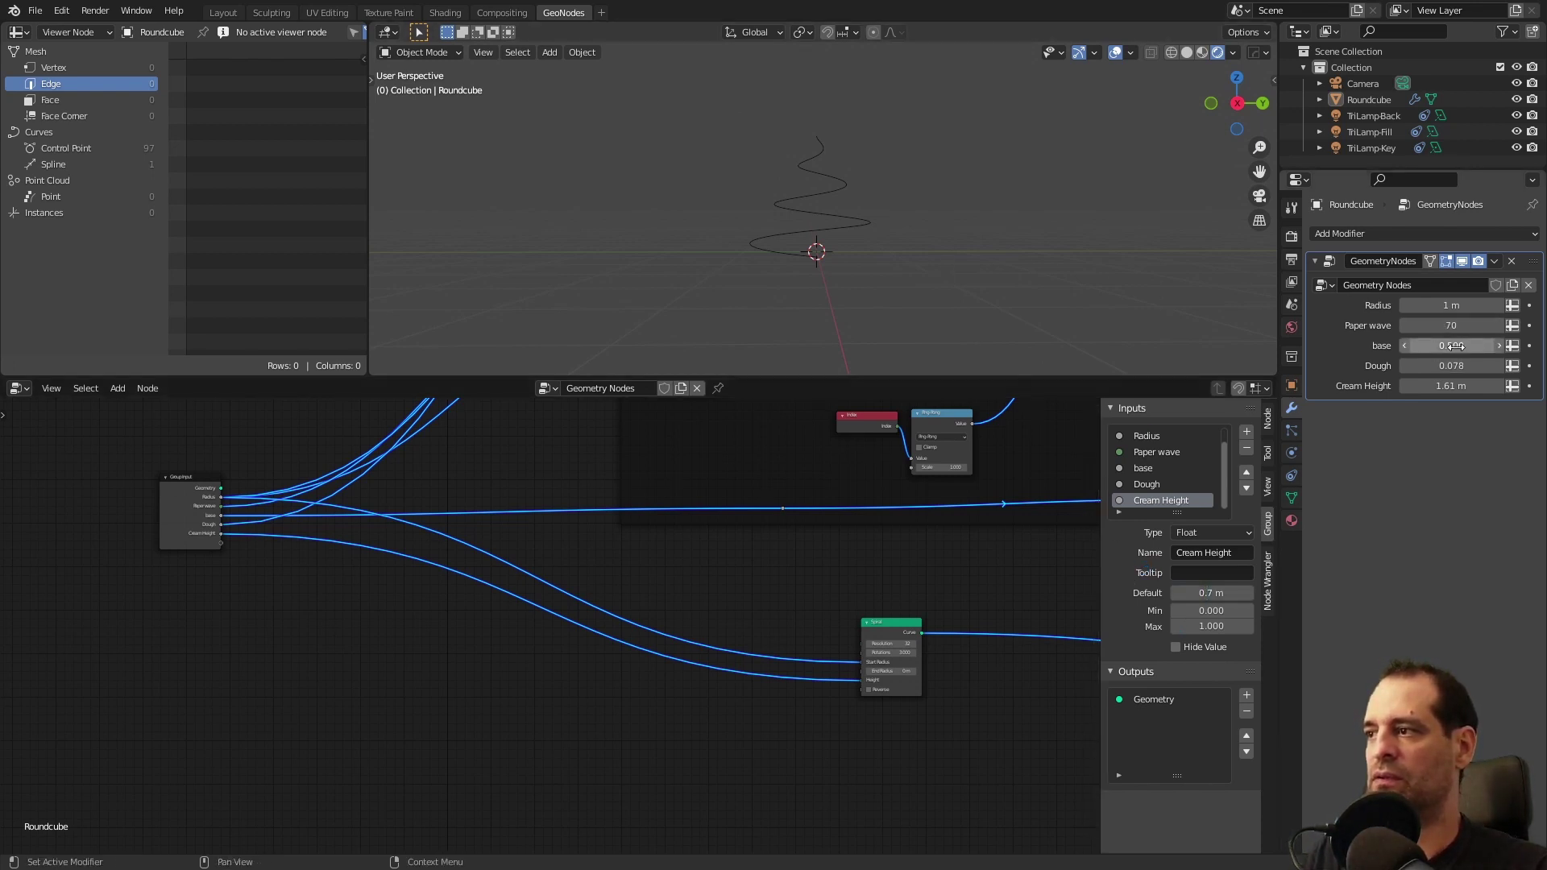
- Raise the Cream Height input's maximum to 2 and set the modifier's Cream Height to 2 m
mouse_move(1441, 384)
mouse_down()
mouse_move(1394, 385)
mouse_move(1451, 385)
mouse_up()
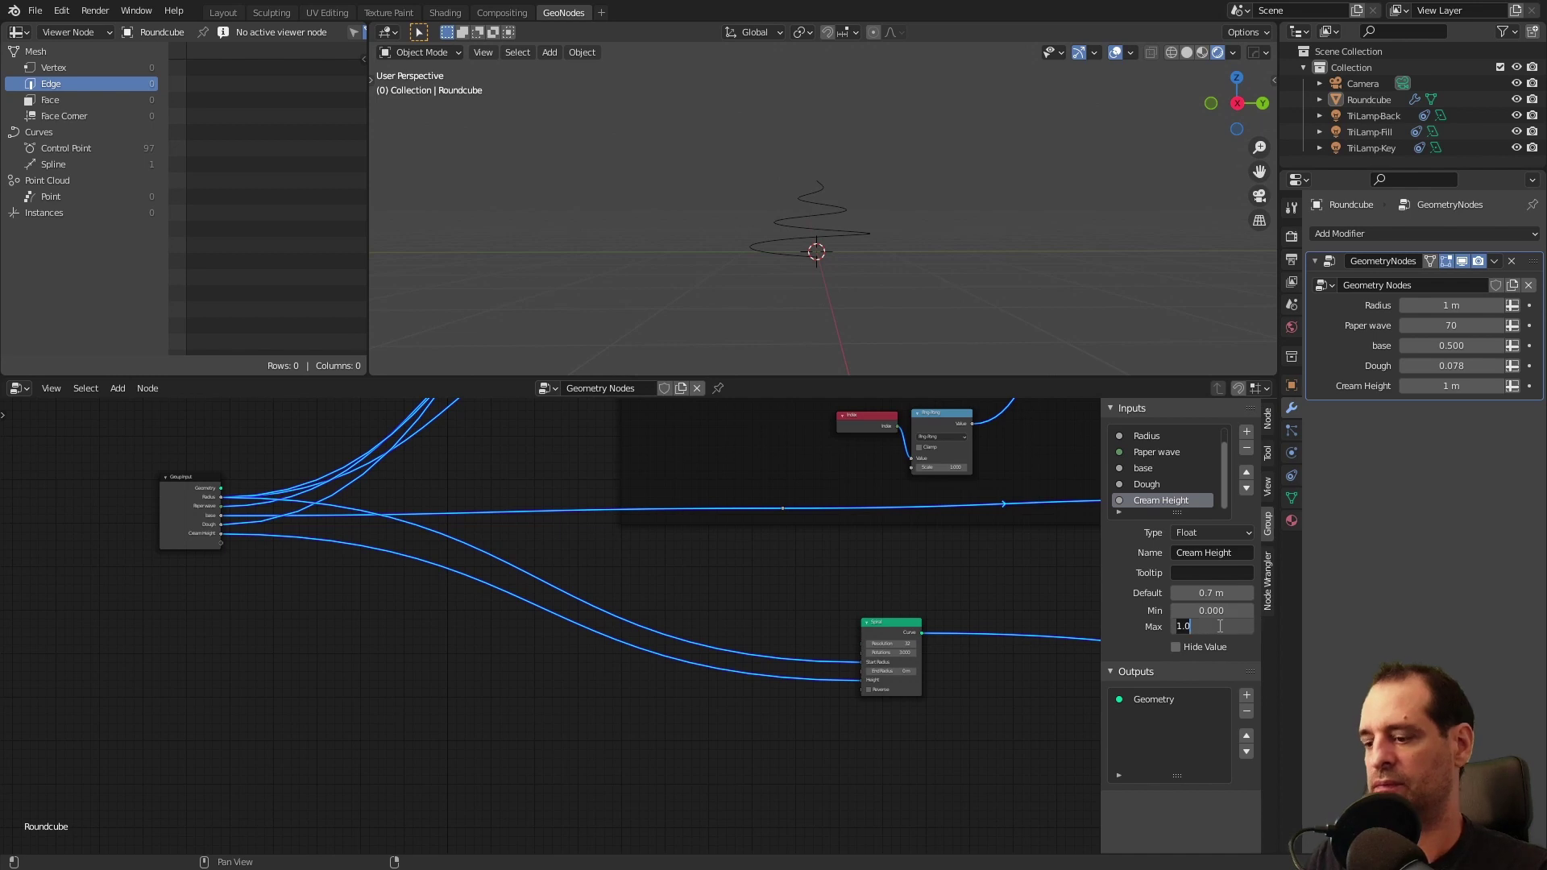
key(Return)
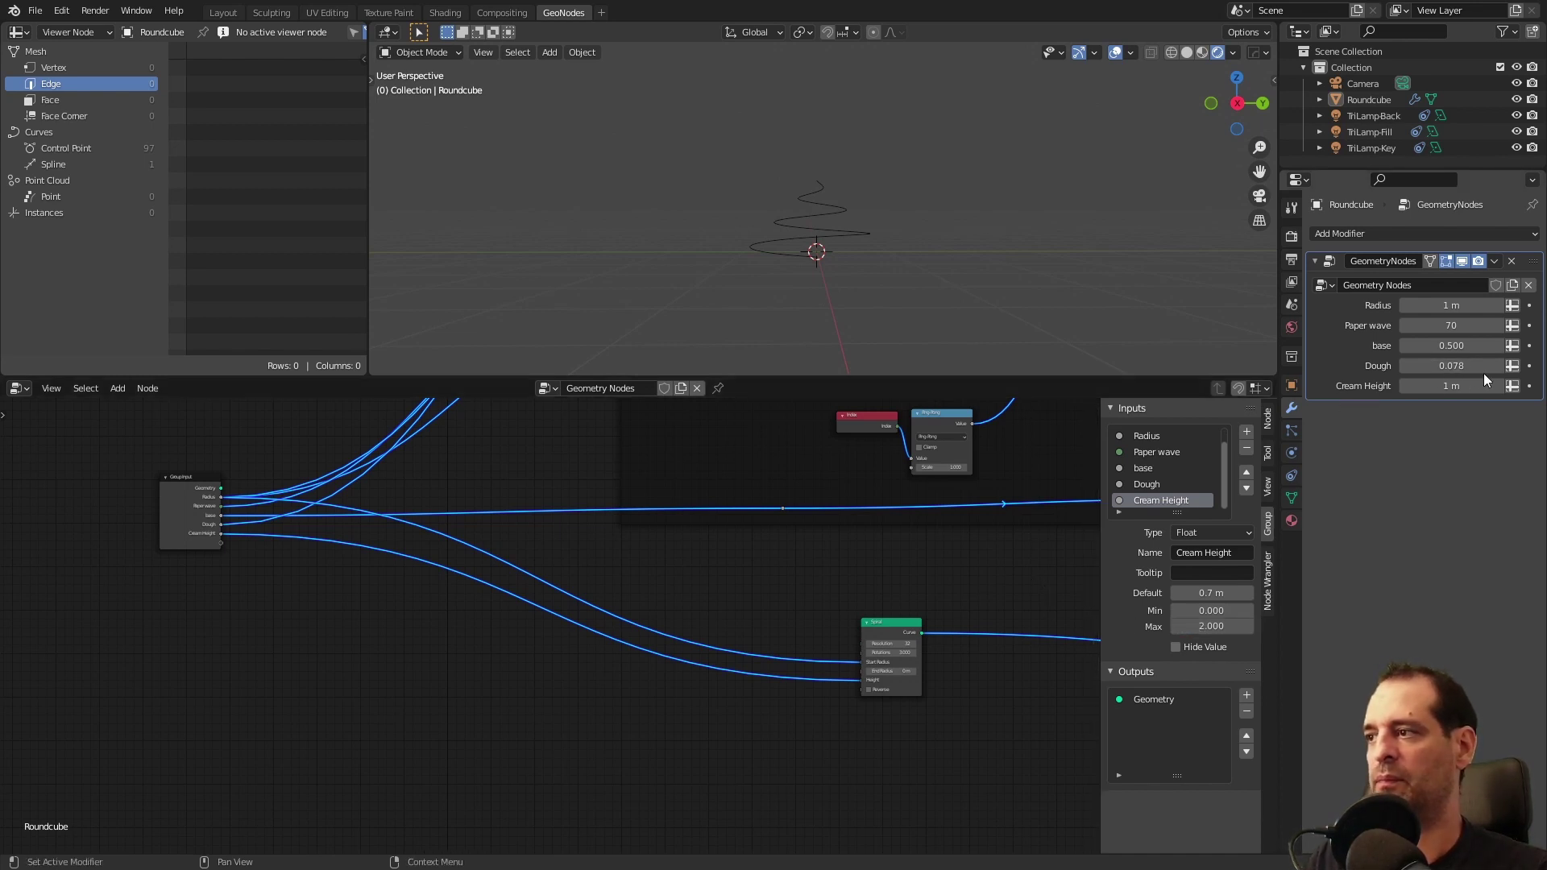
drag(1484, 383, 1535, 384)
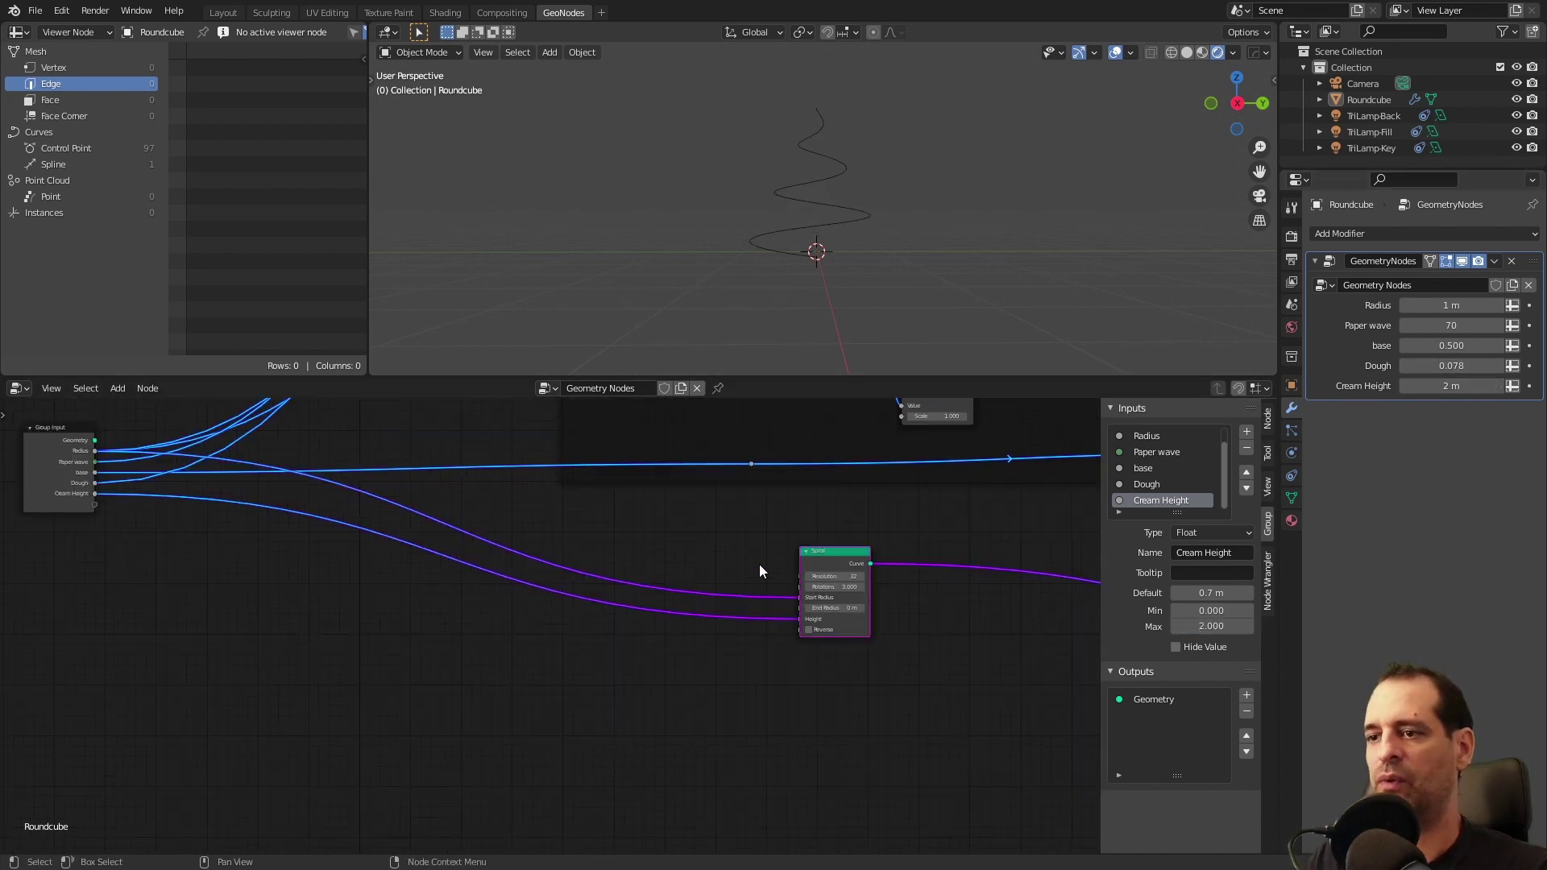
- Add a Star curve node below the Spiral node
scroll(760, 568, up, 1)
scroll(760, 574, up, 1)
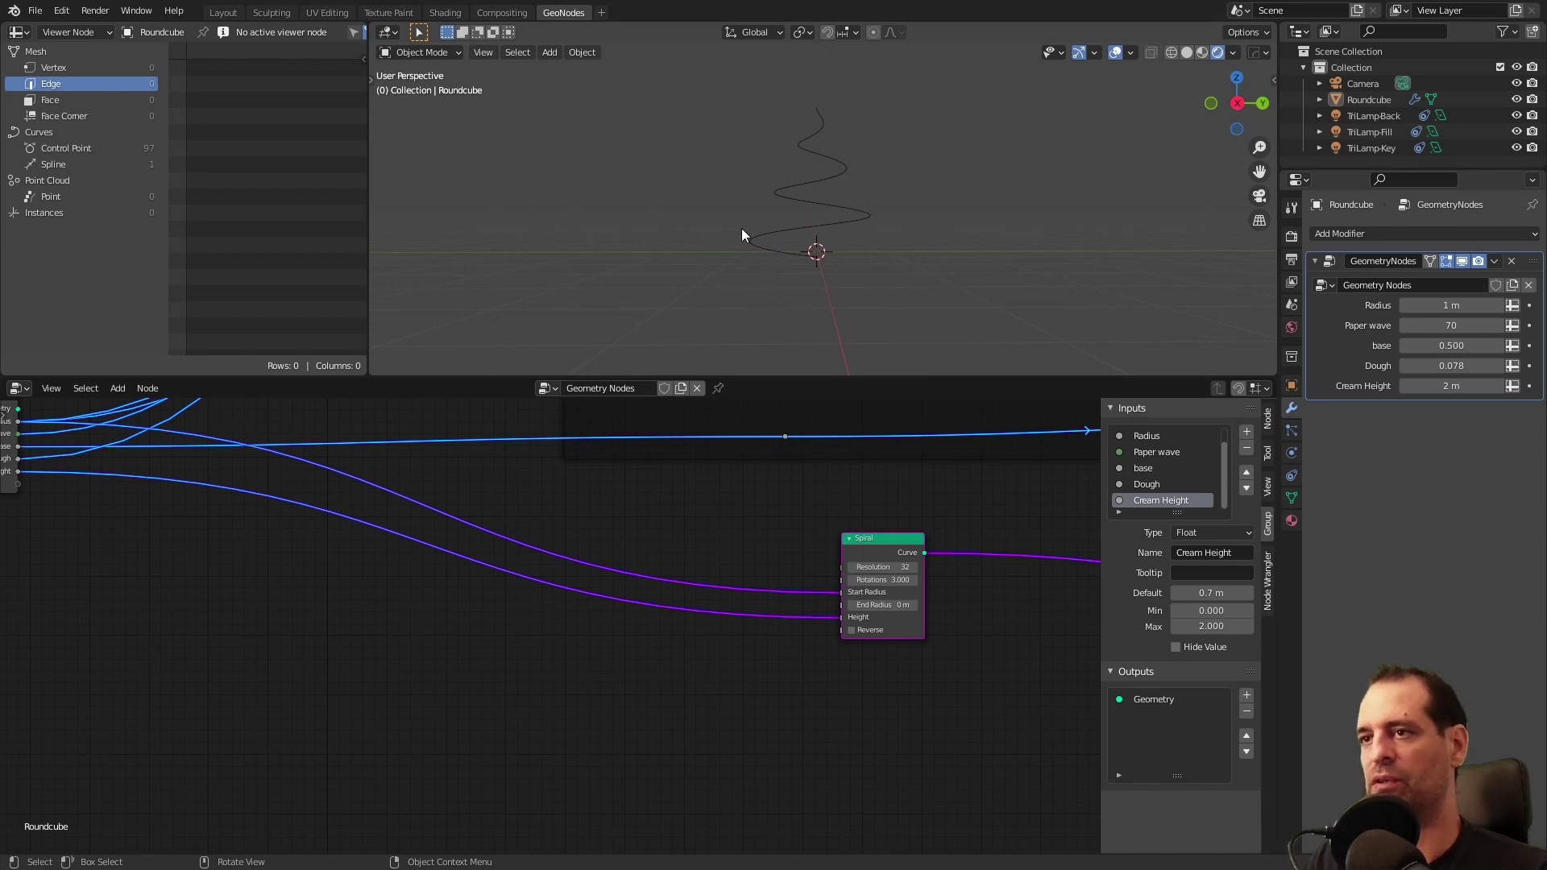
middle_drag(849, 552, 691, 522)
drag(691, 522, 568, 525)
scroll(683, 599, down, 1)
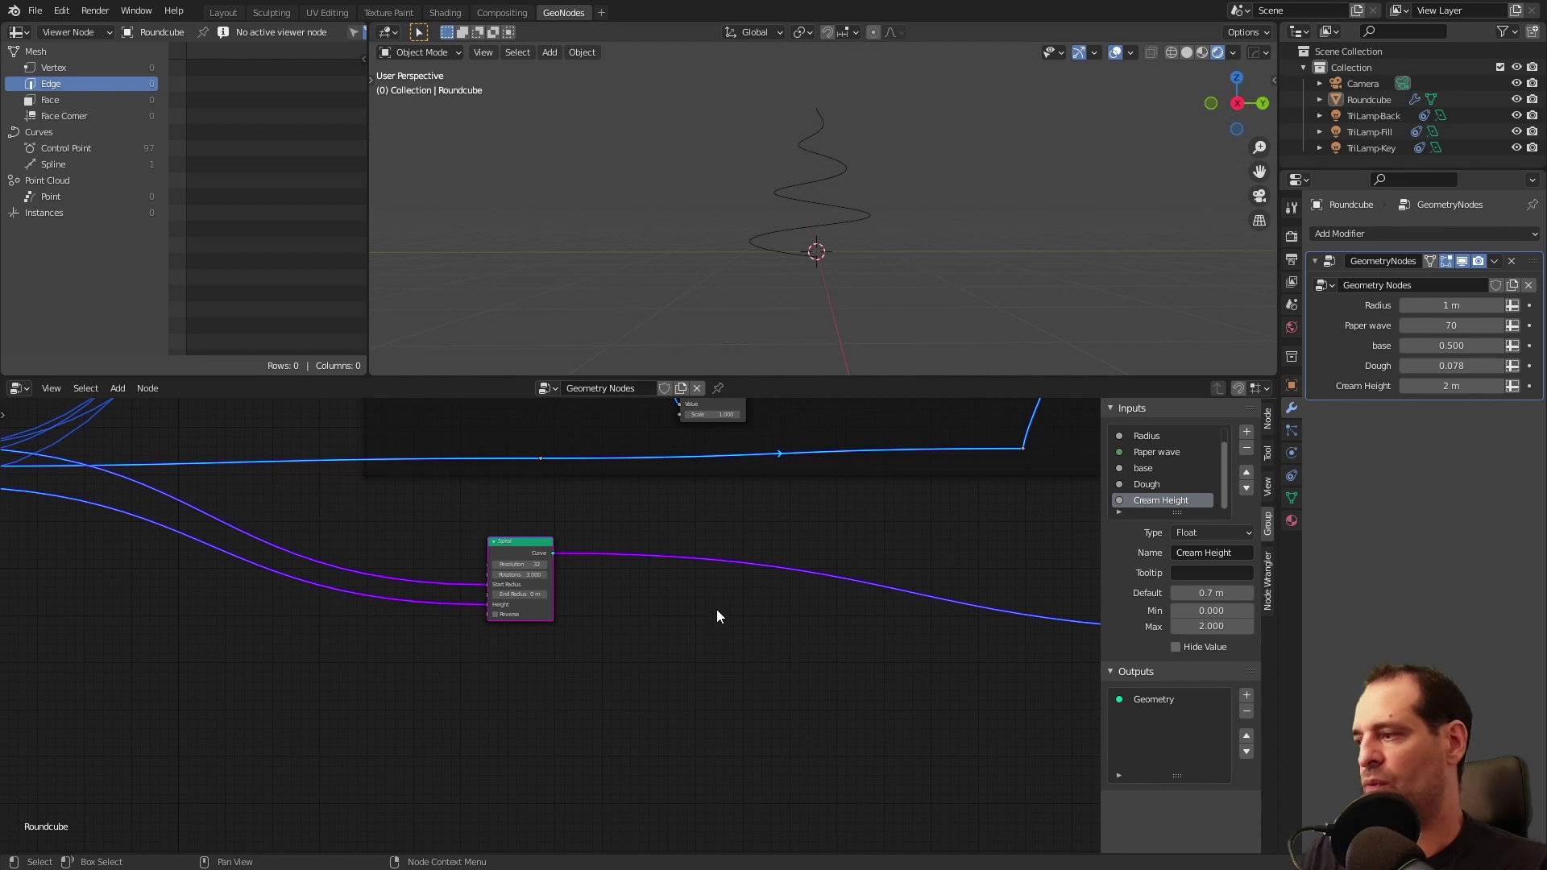
key(shift+a)
click(664, 571)
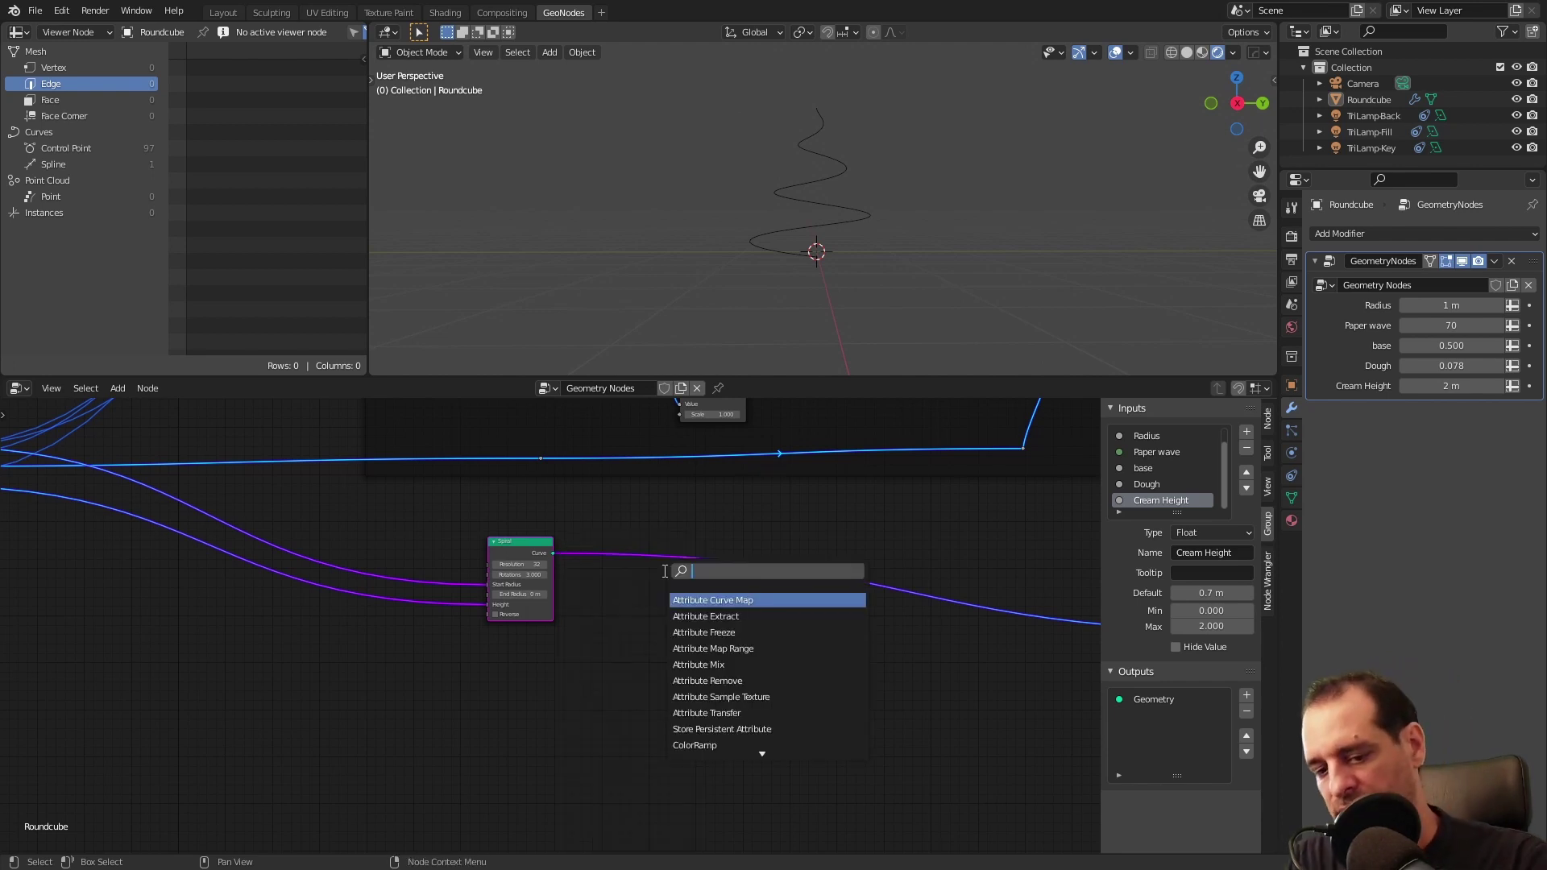
click(770, 567)
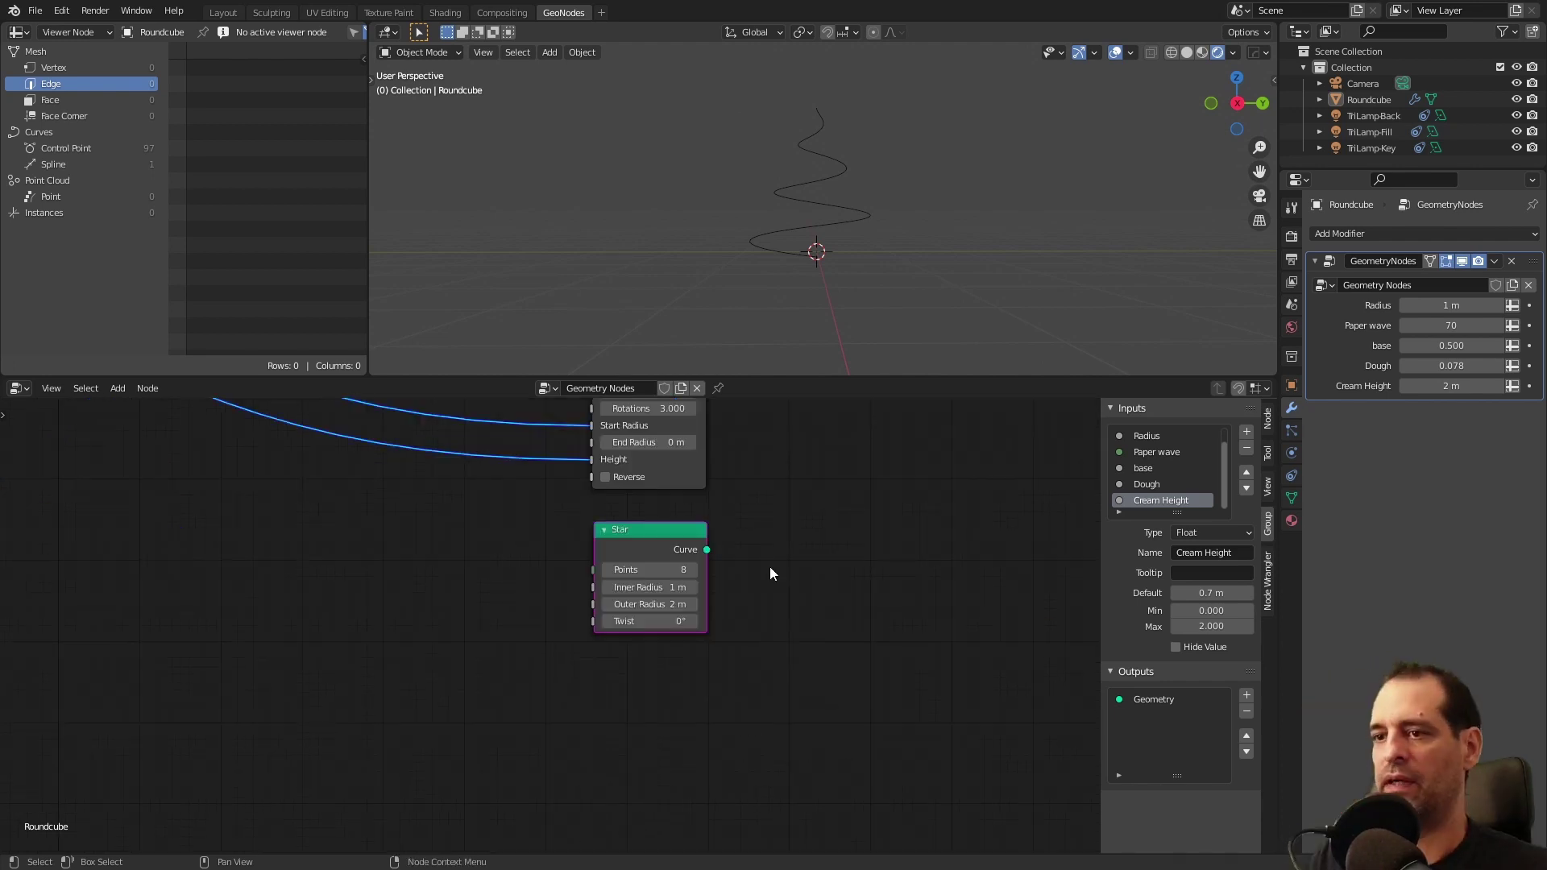
- Set the Star's Inner Radius to 0.15 m and its Outer Radius to 0.2 m
scroll(770, 567, up, 3)
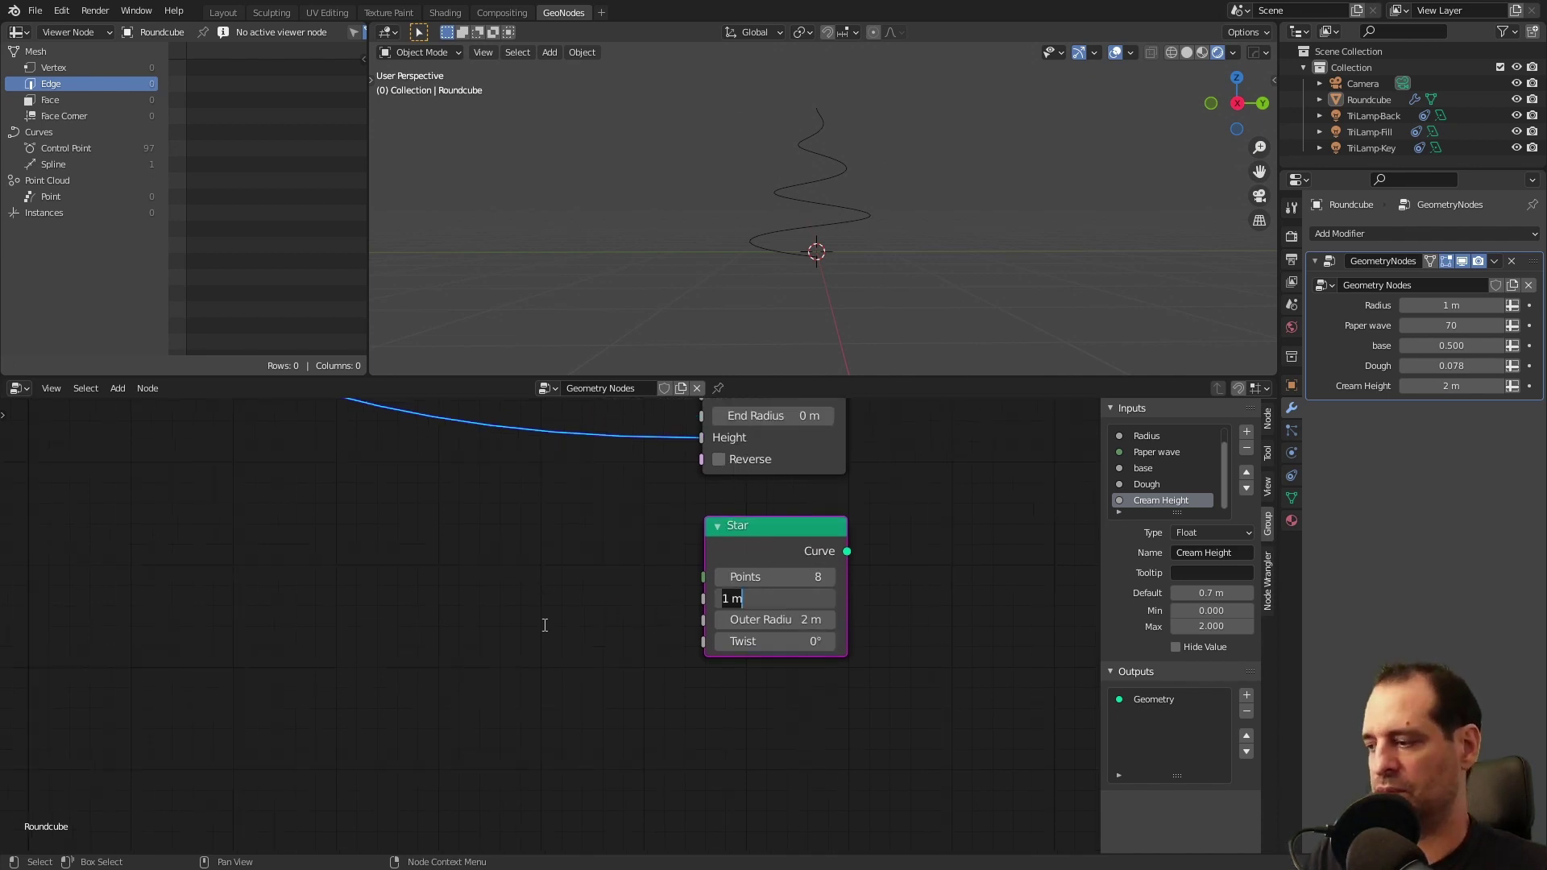
text(0.15)
key(Return)
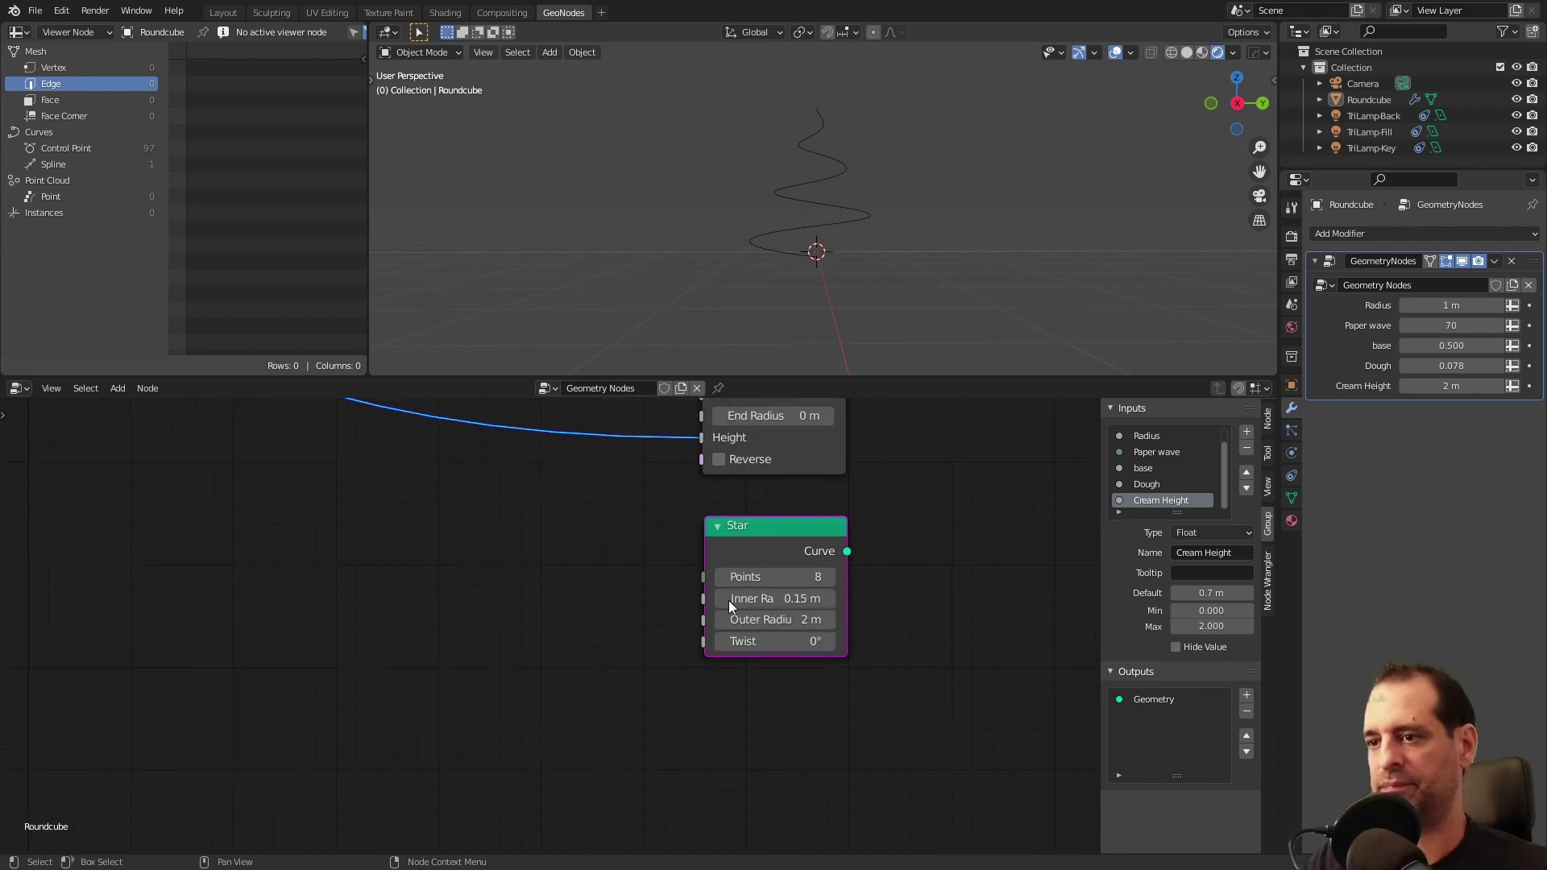
double_click(772, 619)
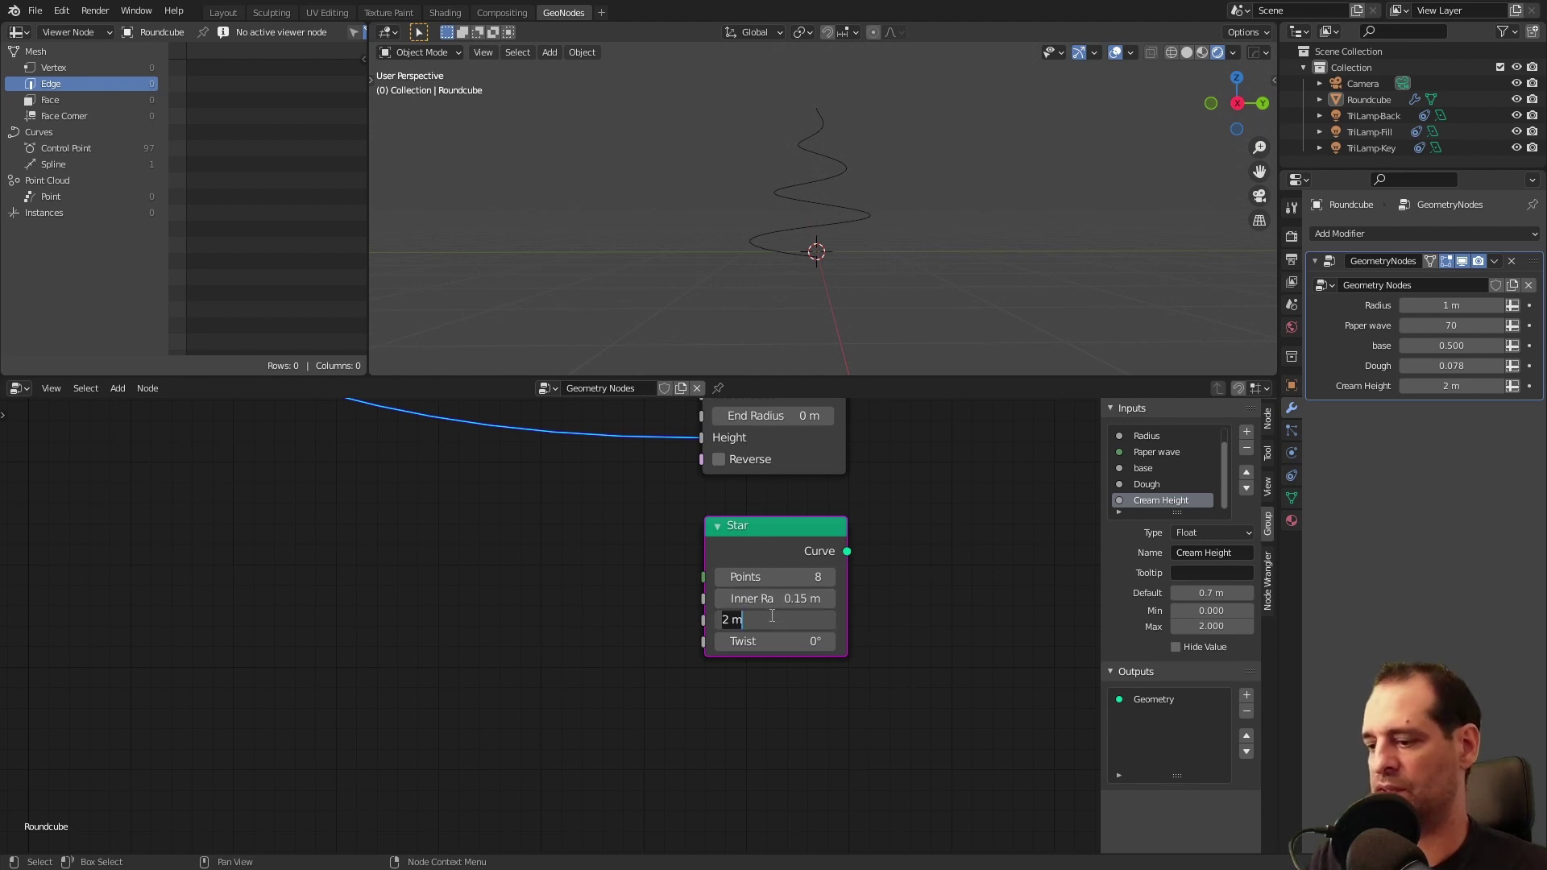
text(0.2)
key(Return)
- Insert a Curve to Mesh node after the Spiral and connect the Star's curve as its Profile Curve
scroll(838, 612, down, 2)
key(shift+a)
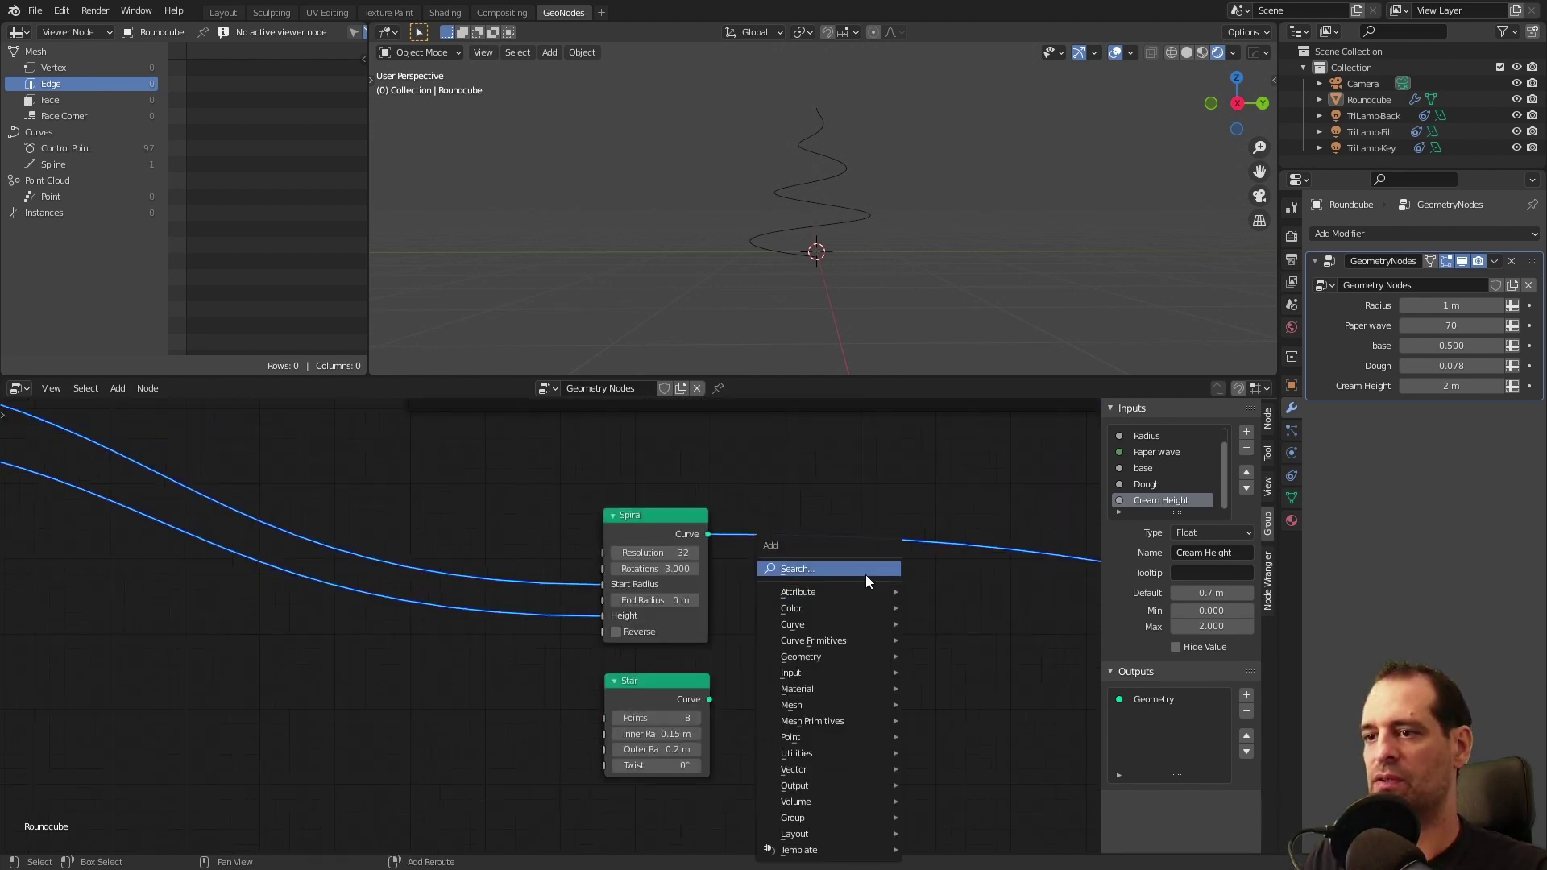
click(865, 573)
text(cur)
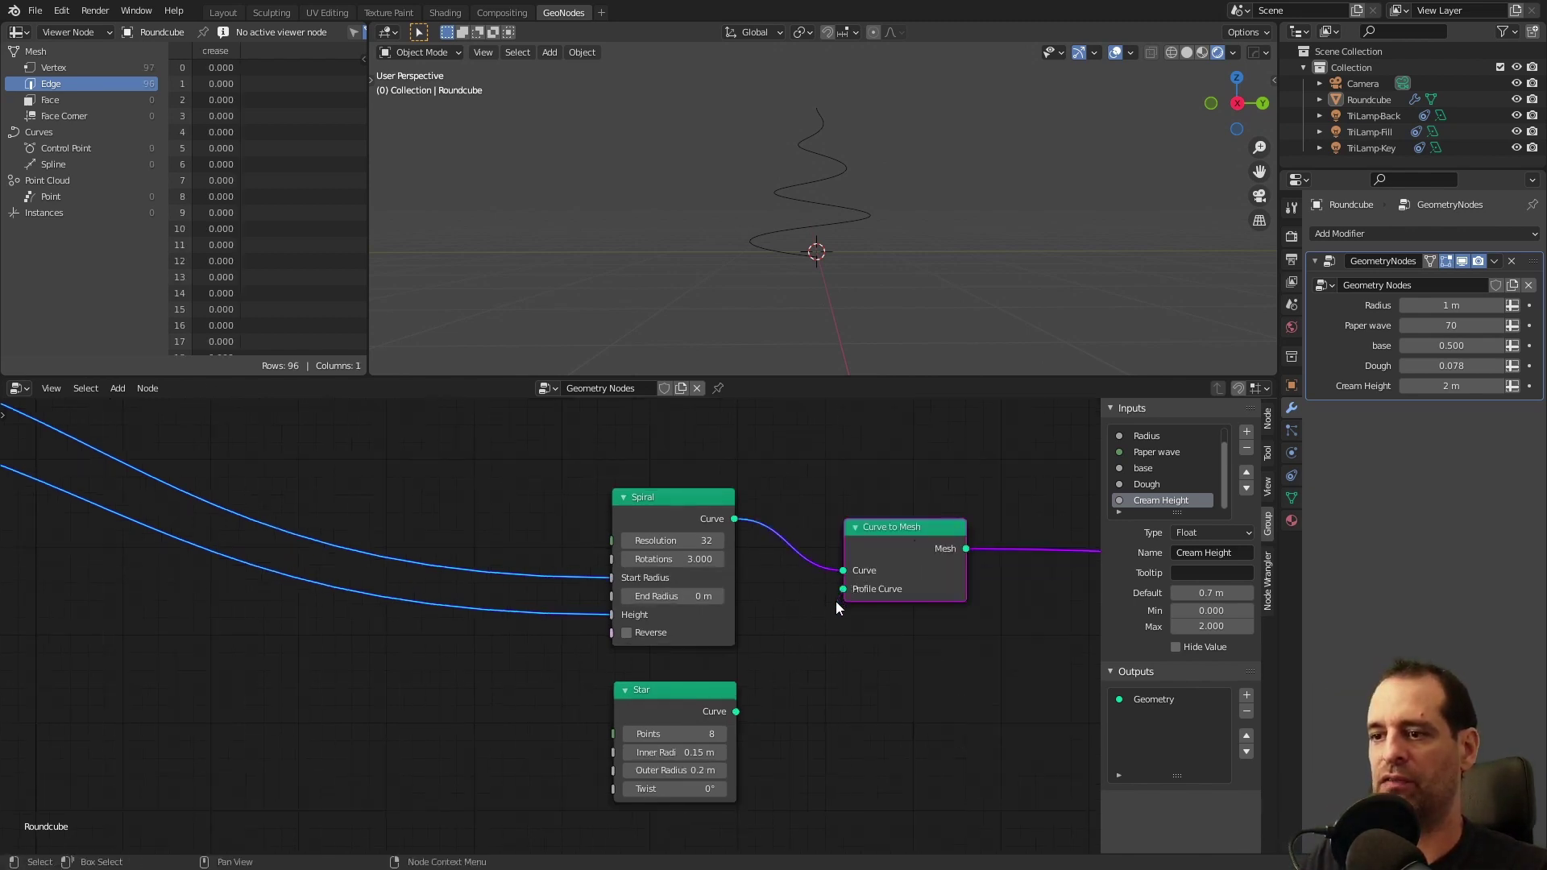
drag(735, 711, 843, 589)
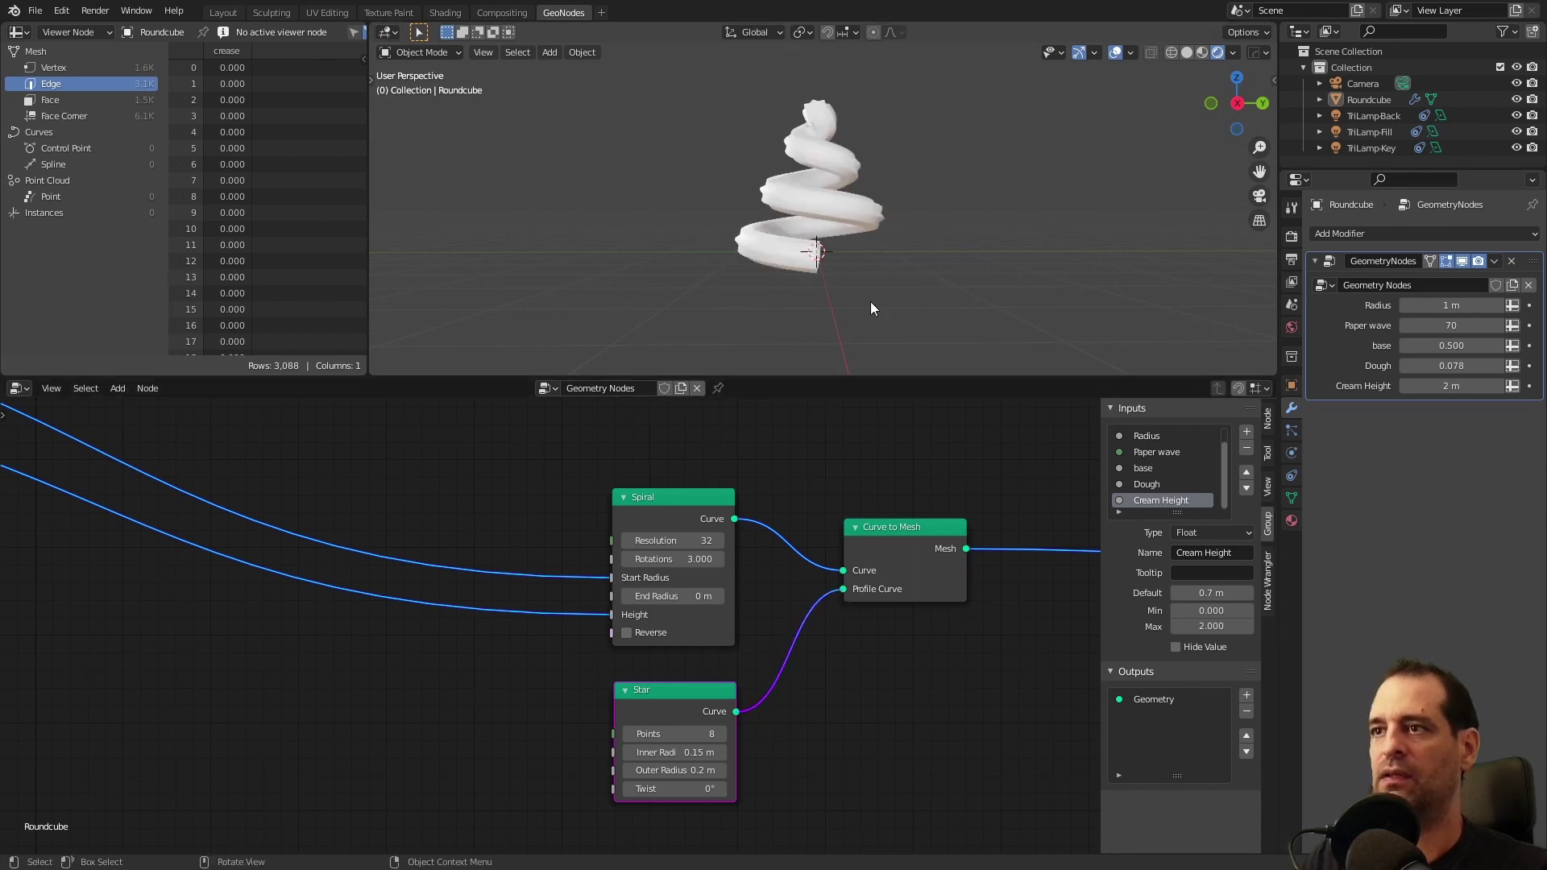
- Attach a Viewer to the Spiral's Curve output and show its control point data in the spreadsheet
middle_drag(858, 296, 974, 263)
scroll(972, 268, up, 4)
scroll(975, 264, down, 3)
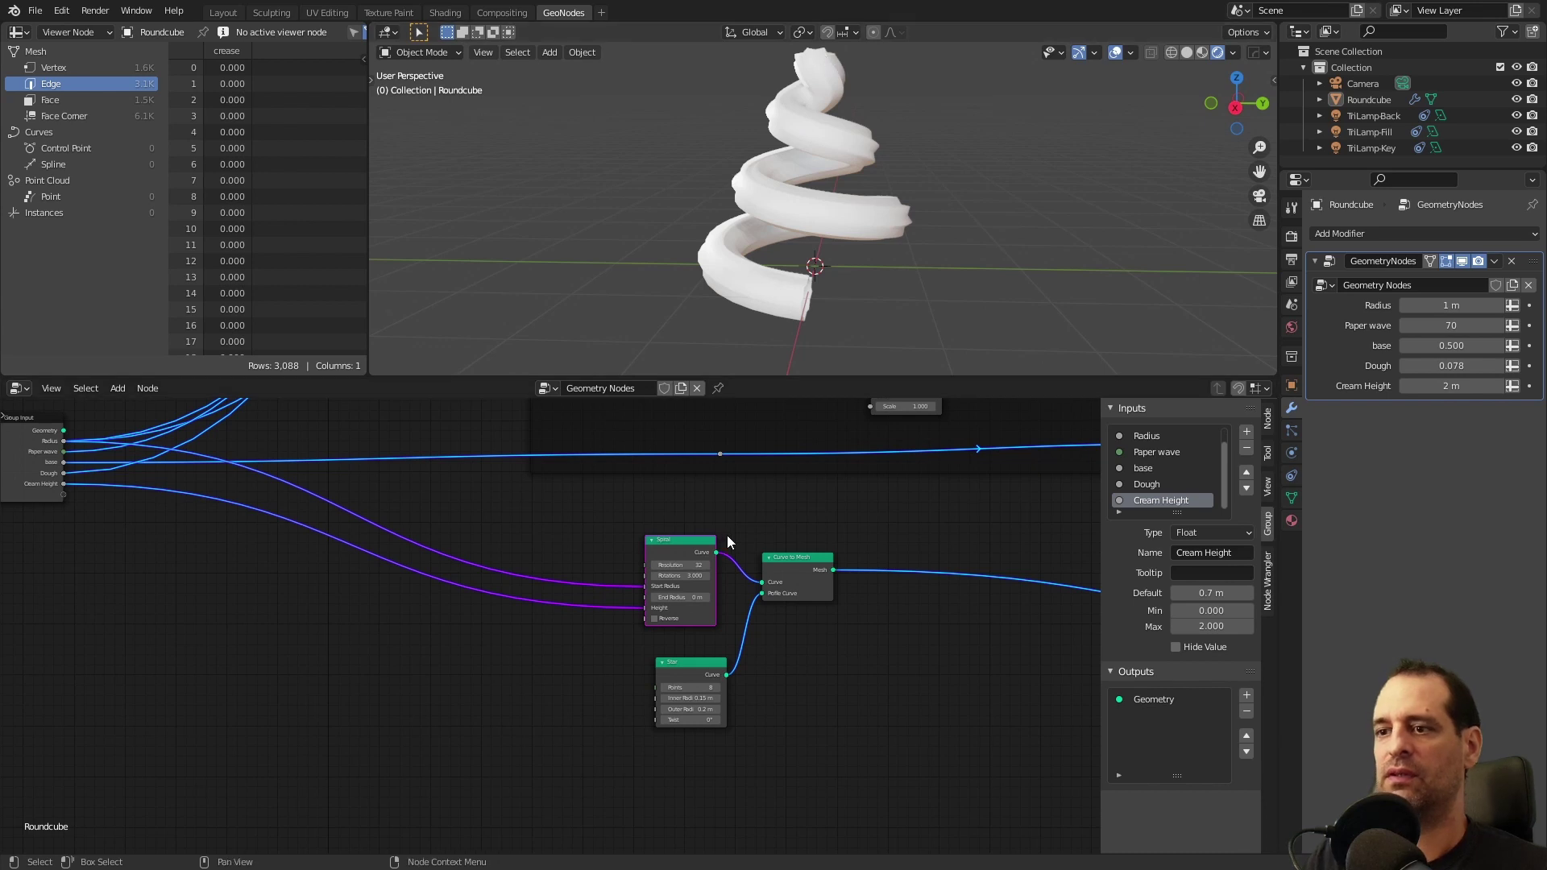
scroll(722, 535, up, 2)
middle_drag(722, 535, 814, 527)
scroll(649, 472, up, 1)
scroll(682, 490, up, 1)
drag(708, 485, 660, 475)
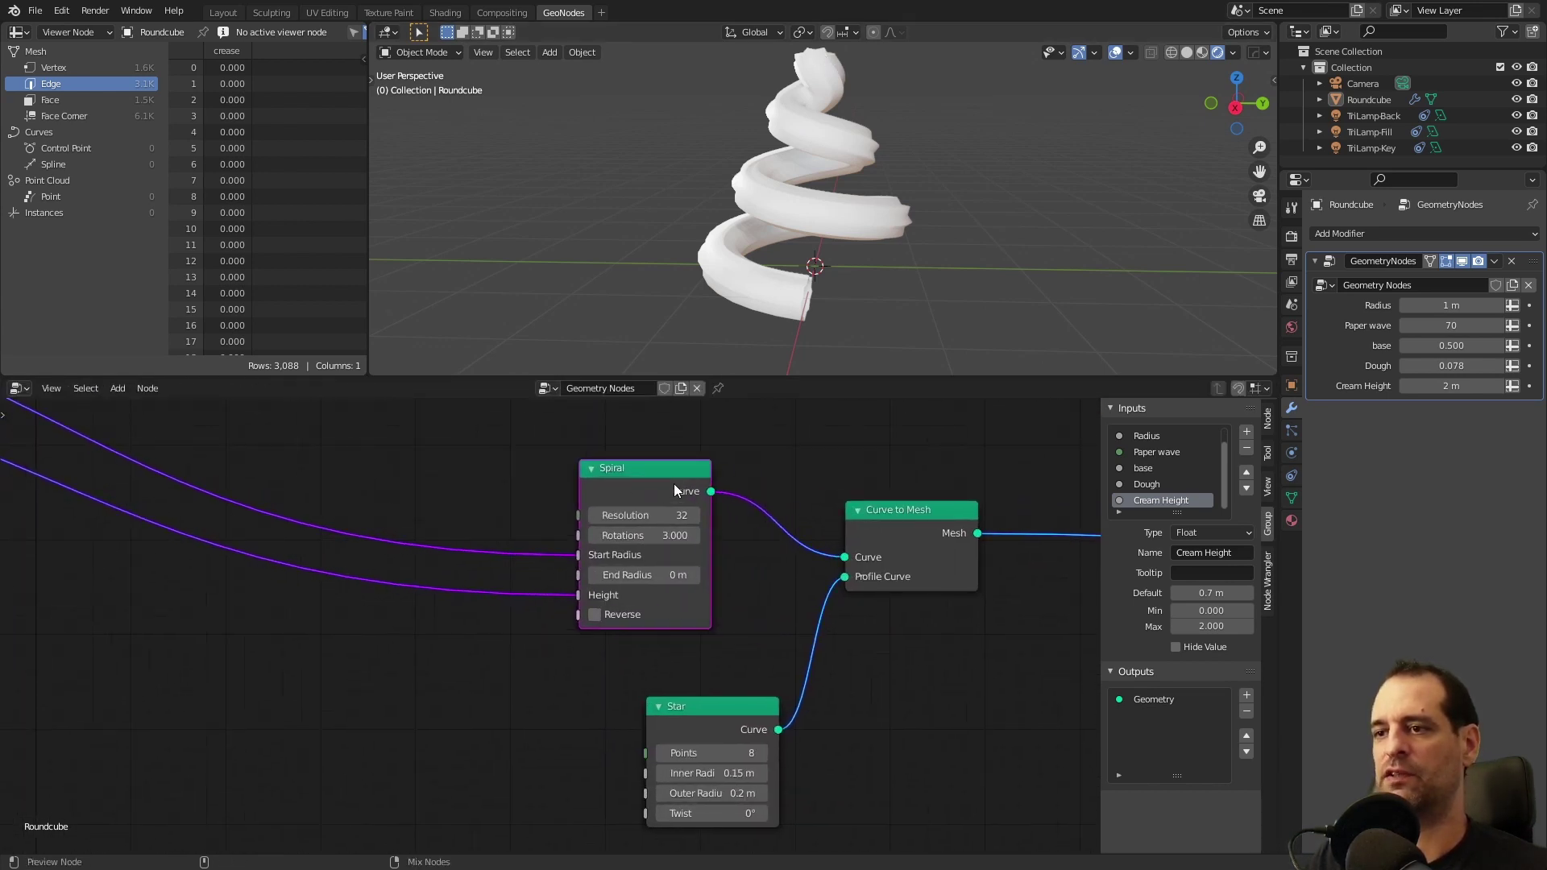
ctrl+shift+click(674, 483)
drag(814, 504, 826, 440)
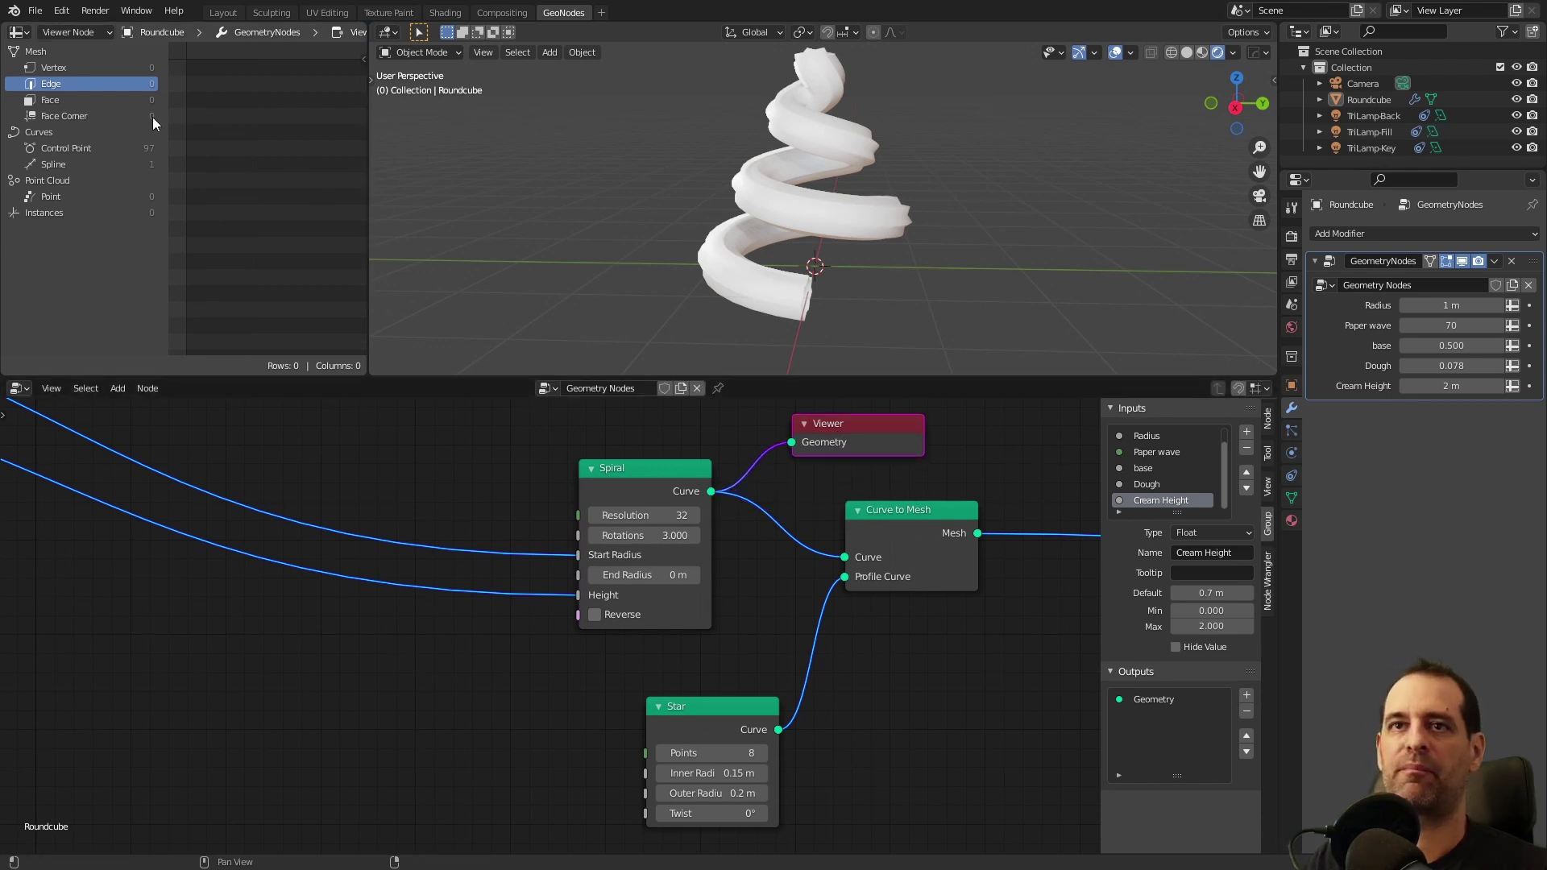
click(82, 147)
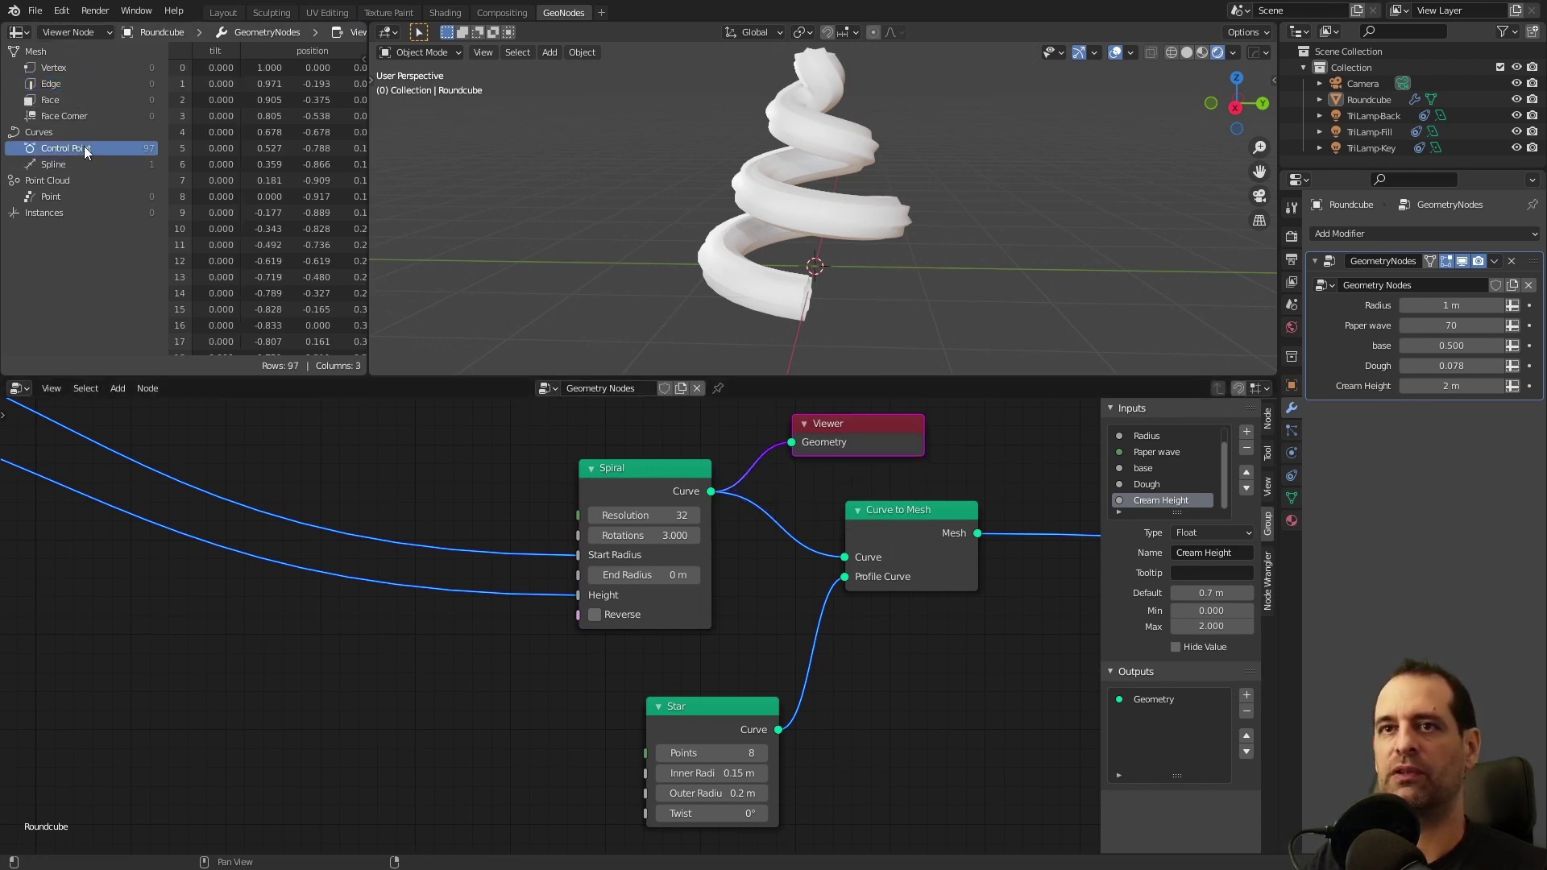
- Widen the spreadsheet and examine the radius values of the spiral's control points
drag(369, 124, 543, 124)
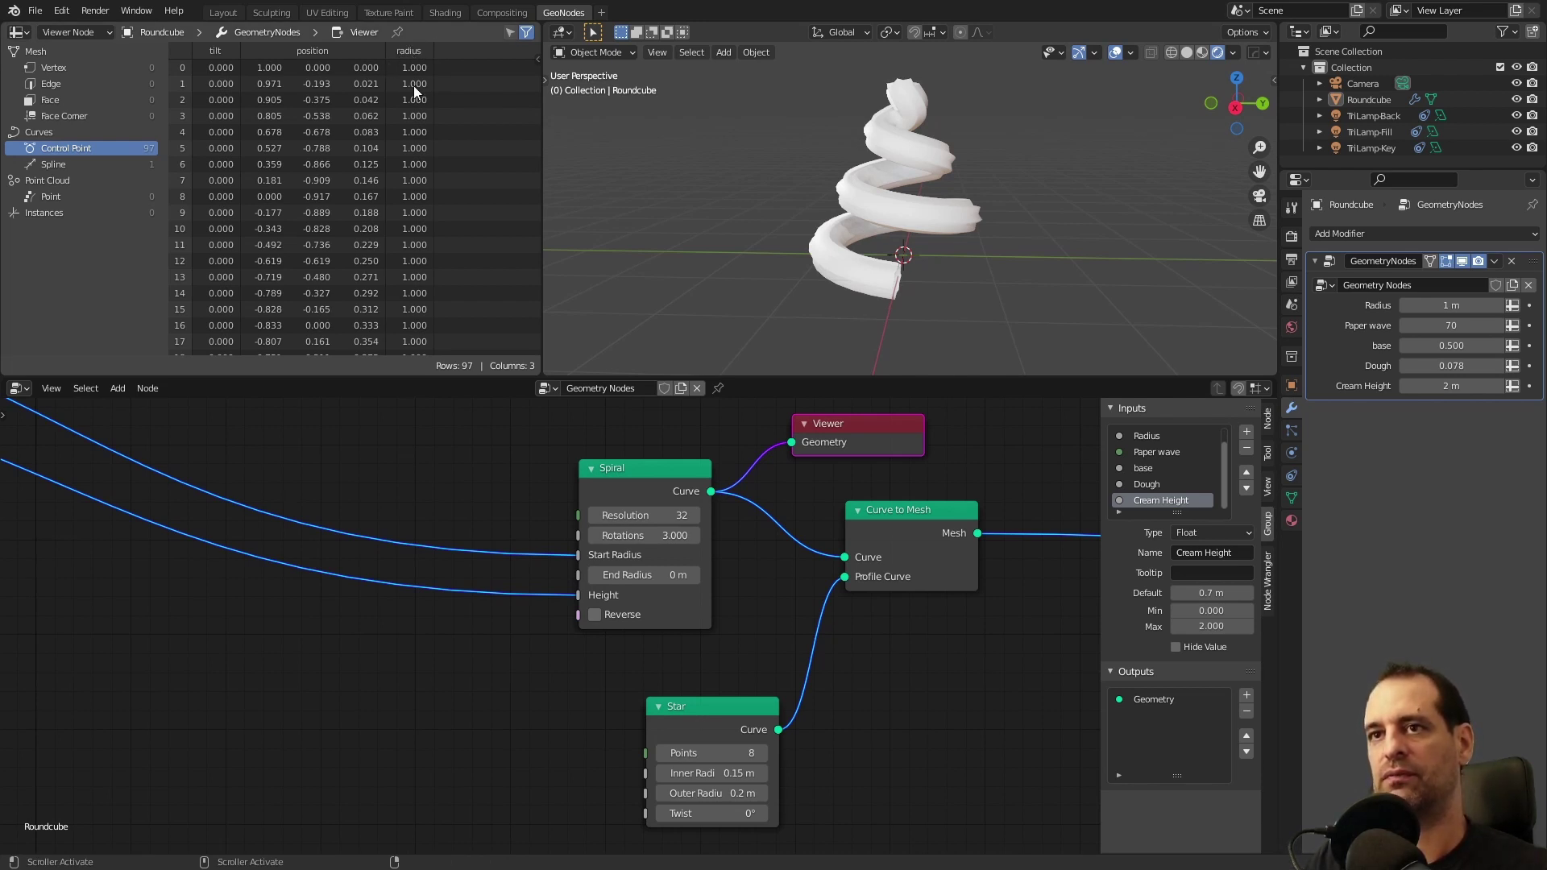
scroll(412, 115, down, 5)
scroll(413, 121, up, 5)
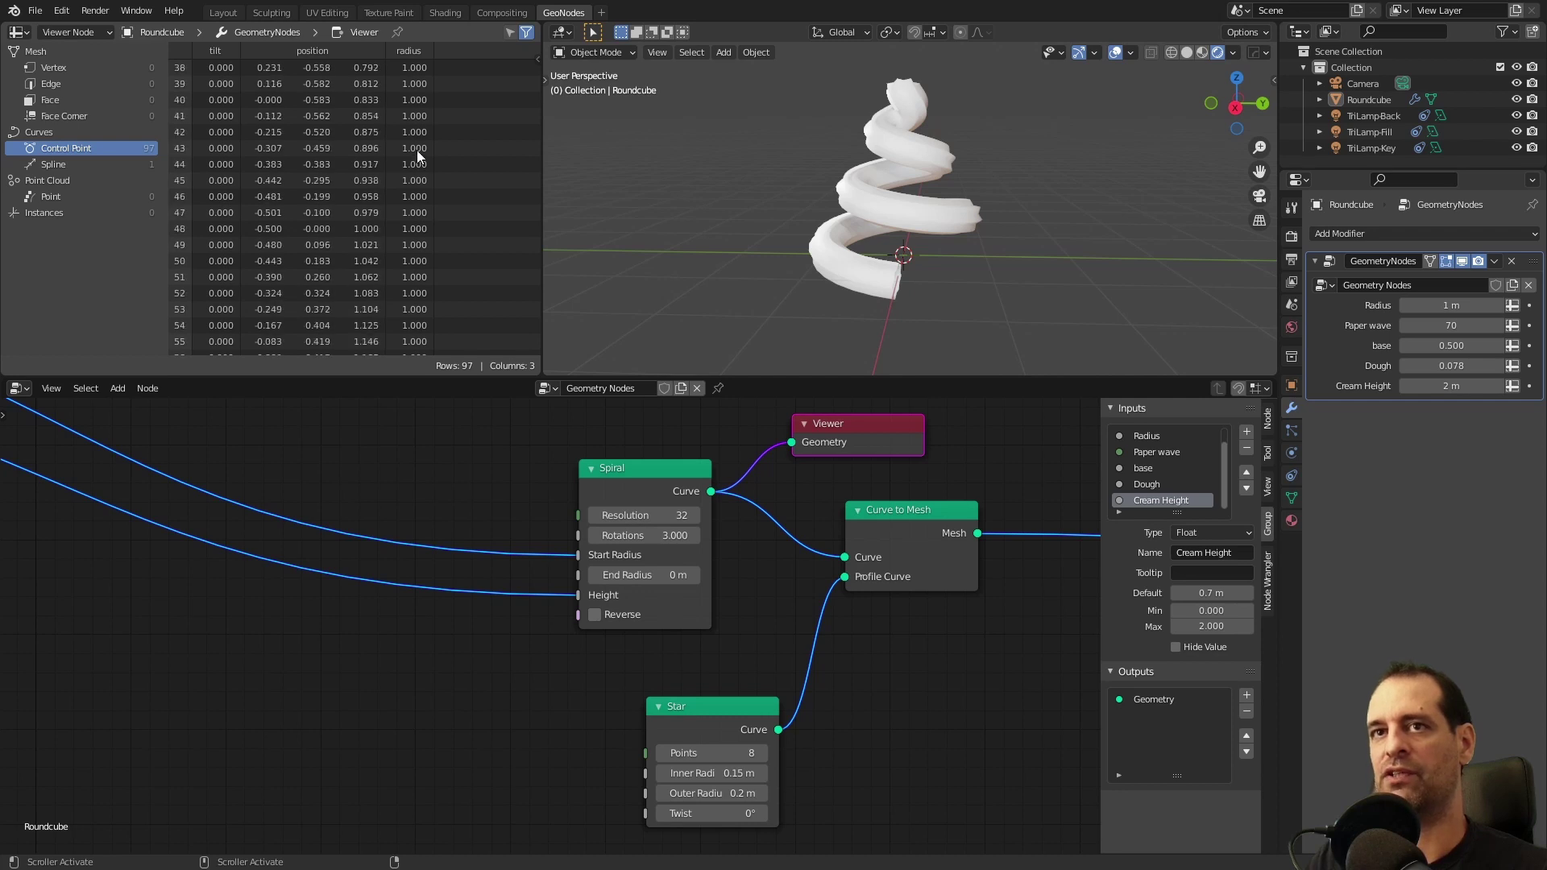
scroll(725, 524, down, 5)
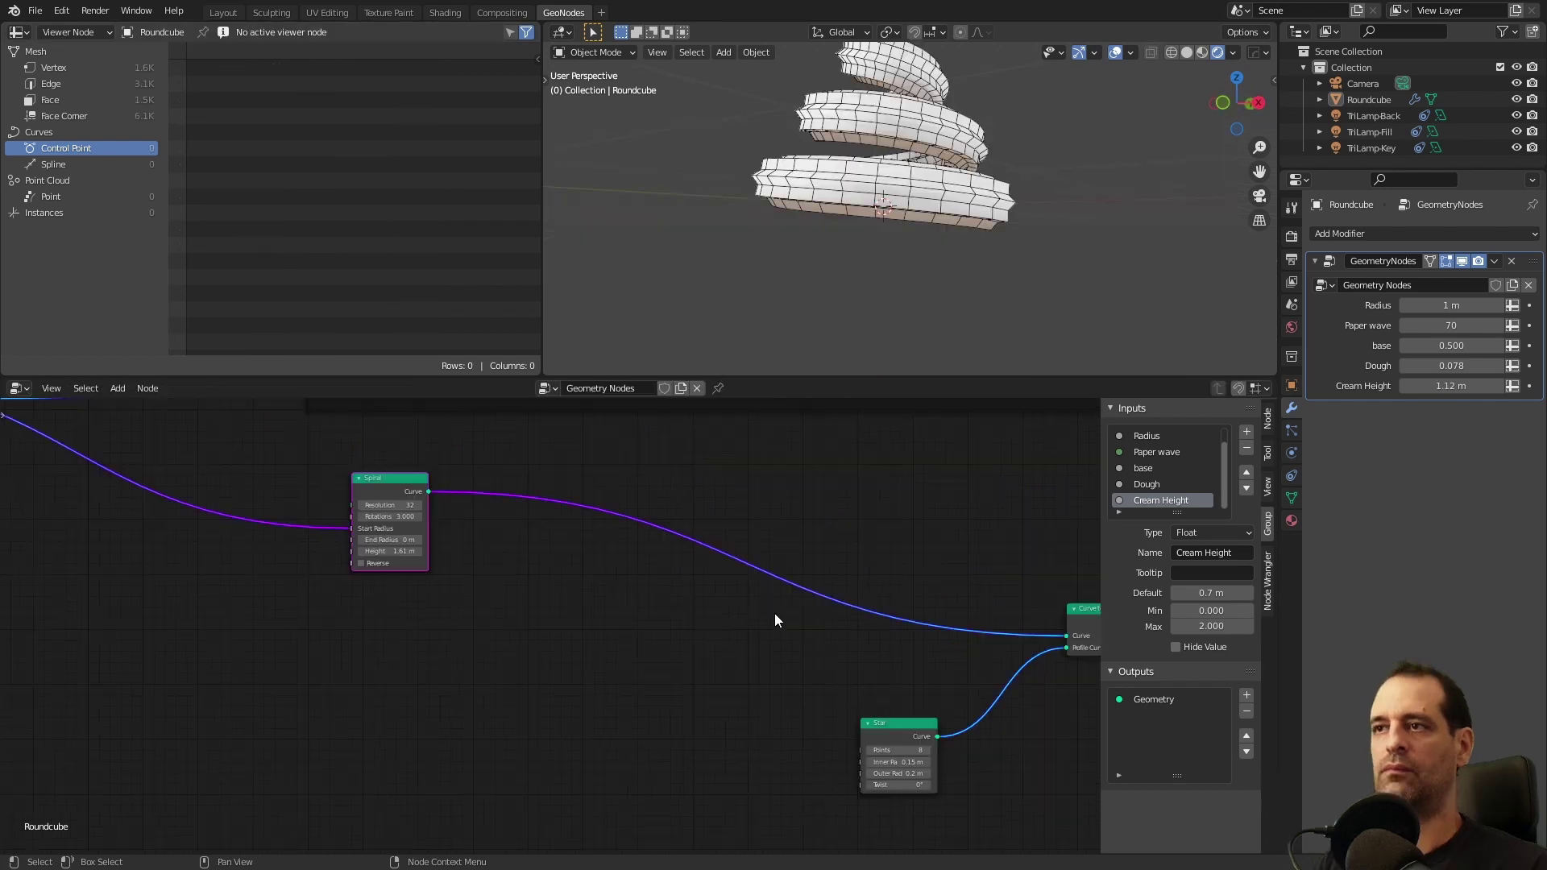
- View the Spiral's output through a Viewer and examine the indices of its first and last control points
middle_drag(980, 269, 830, 169)
middle_drag(935, 167, 846, 166)
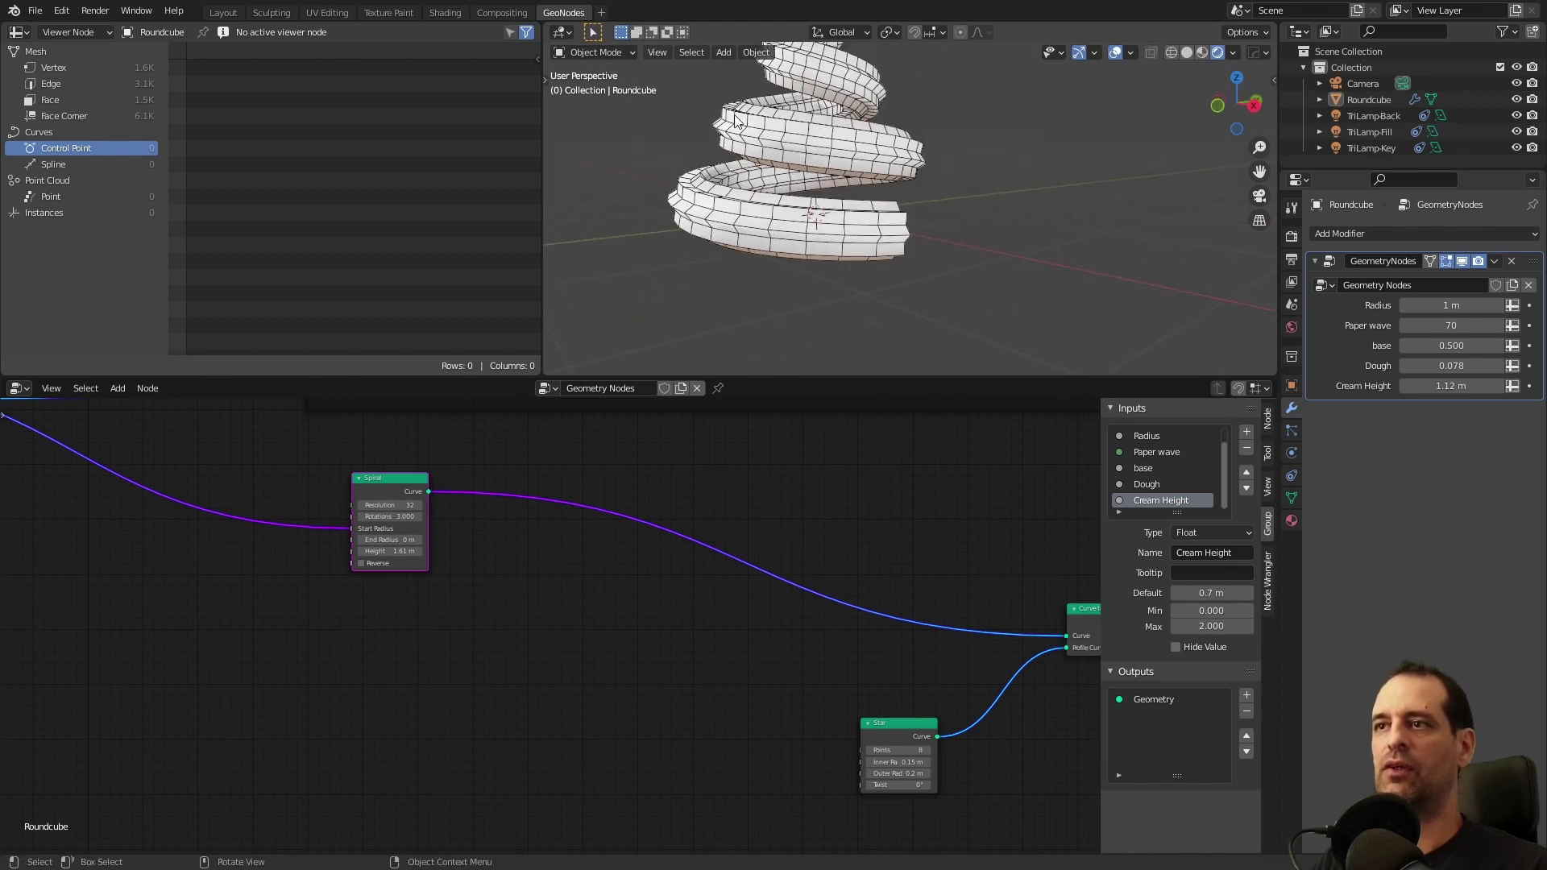
scroll(801, 68, down, 1)
shift+middle_drag(800, 68, 795, 103)
middle_drag(529, 614, 548, 605)
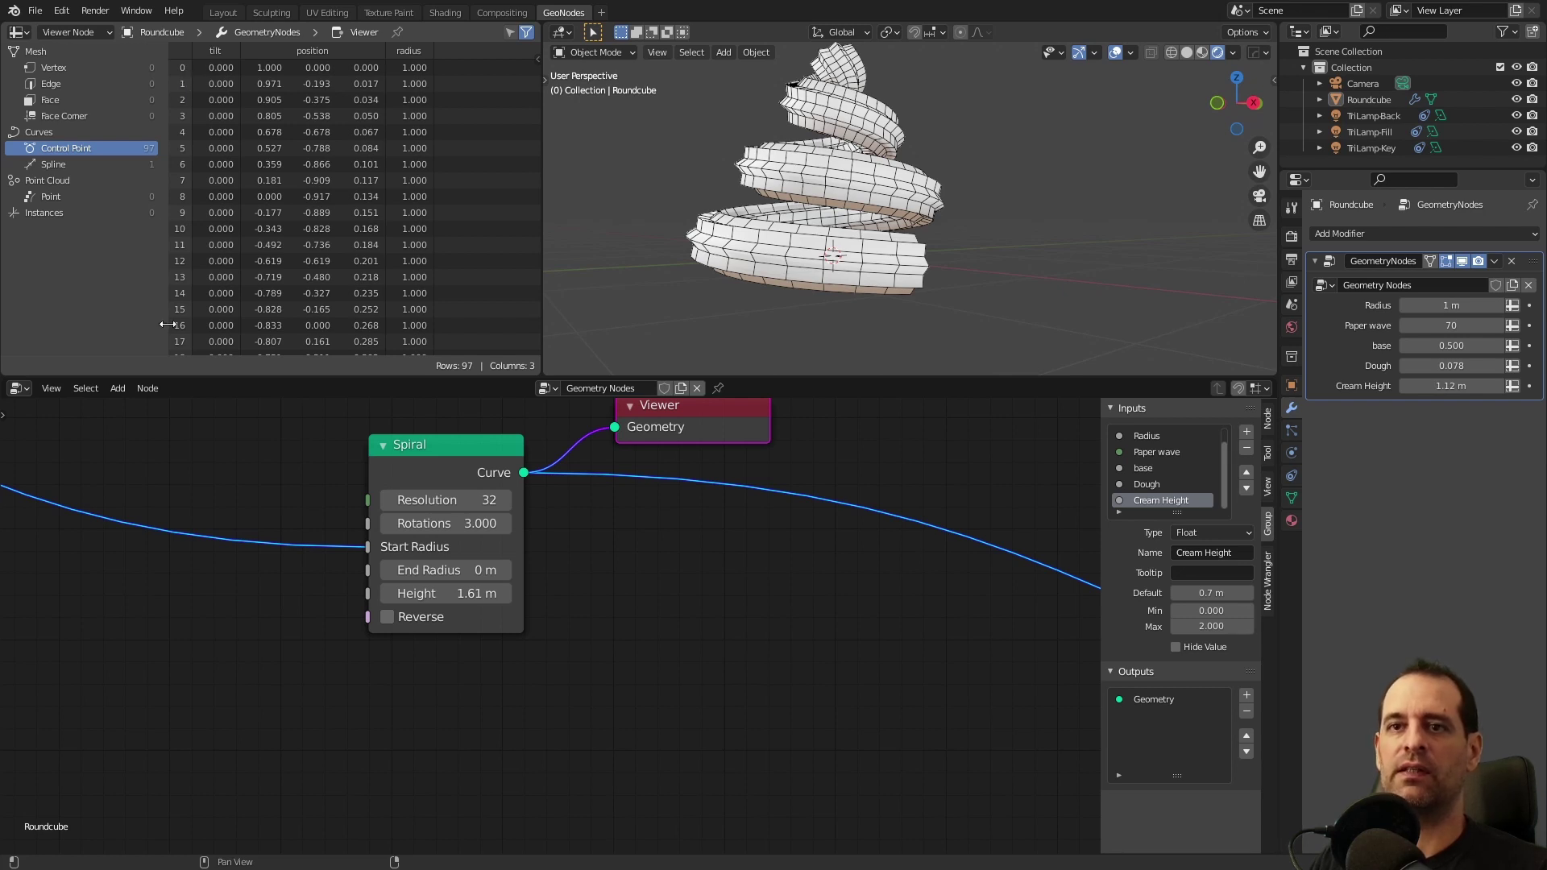
scroll(186, 83, down, 20)
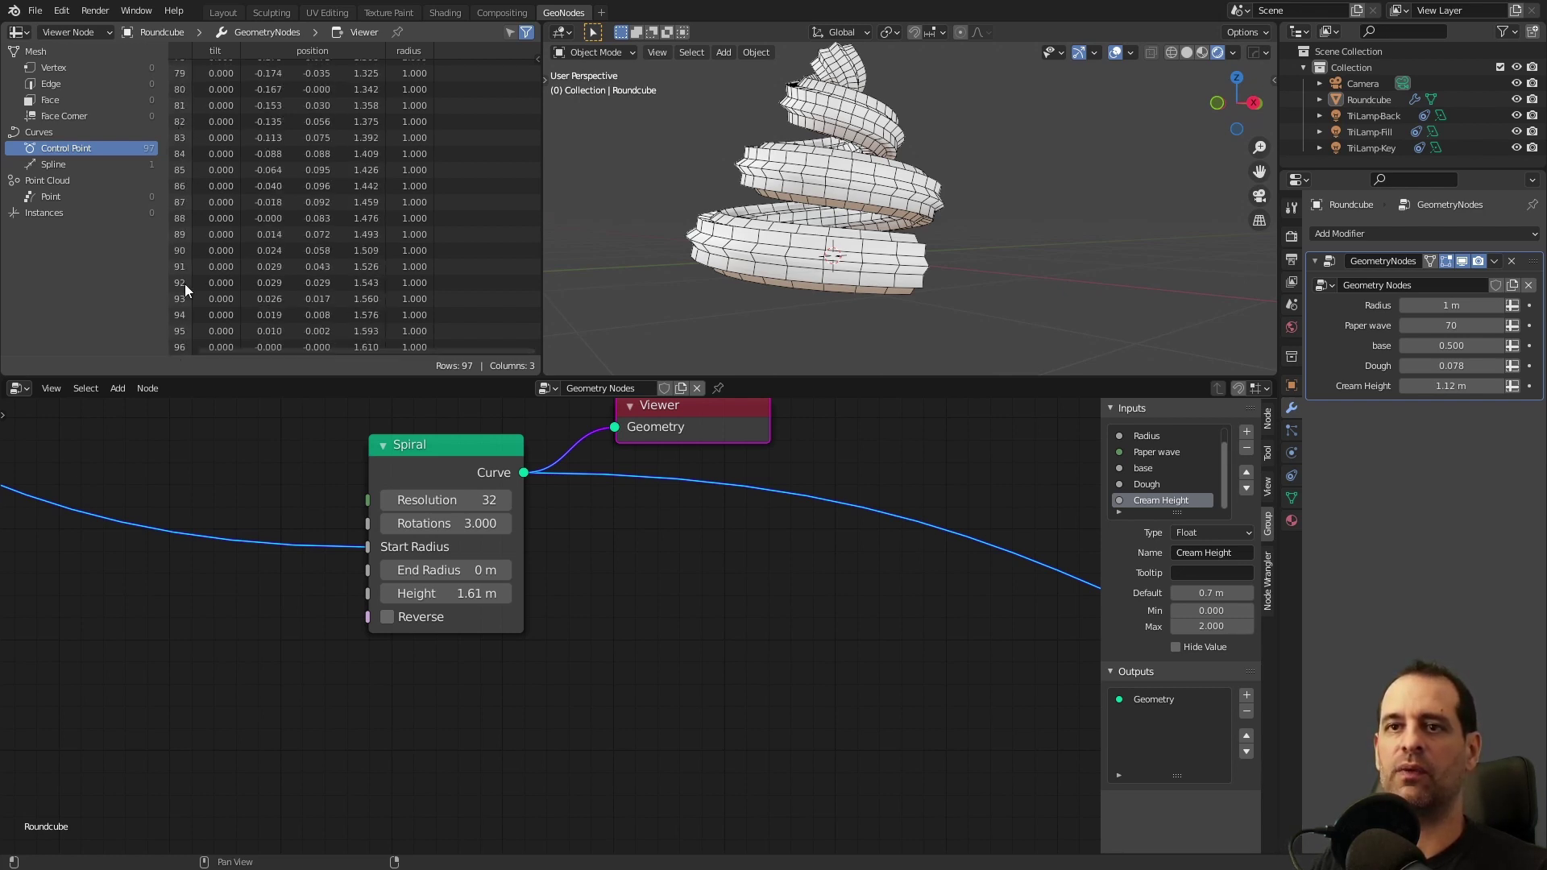
scroll(185, 318, up, 15)
scroll(186, 317, down, 15)
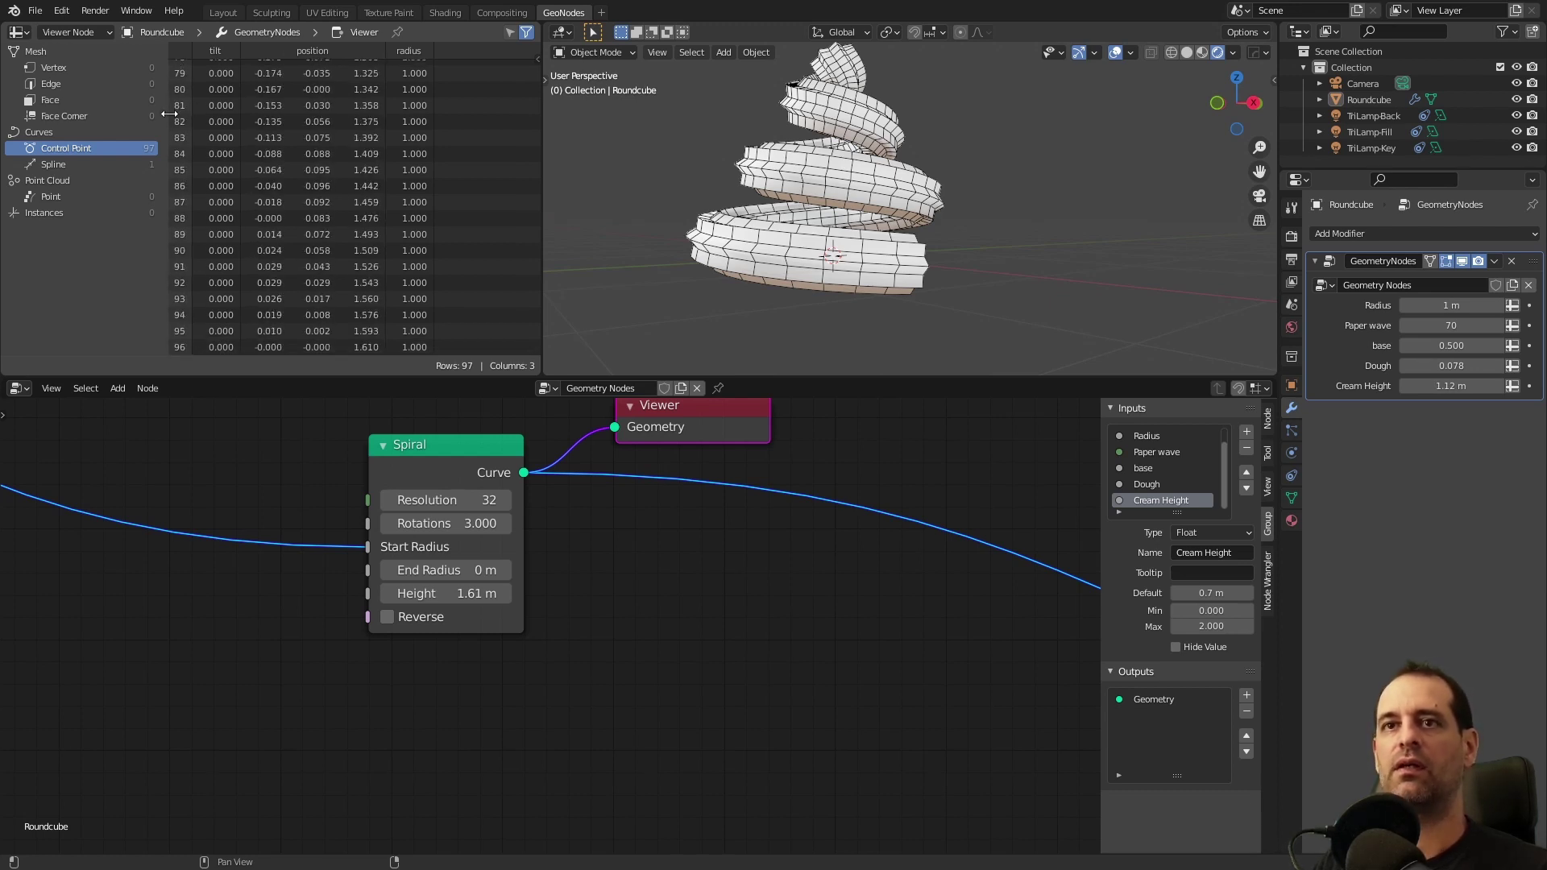
scroll(181, 121, up, 20)
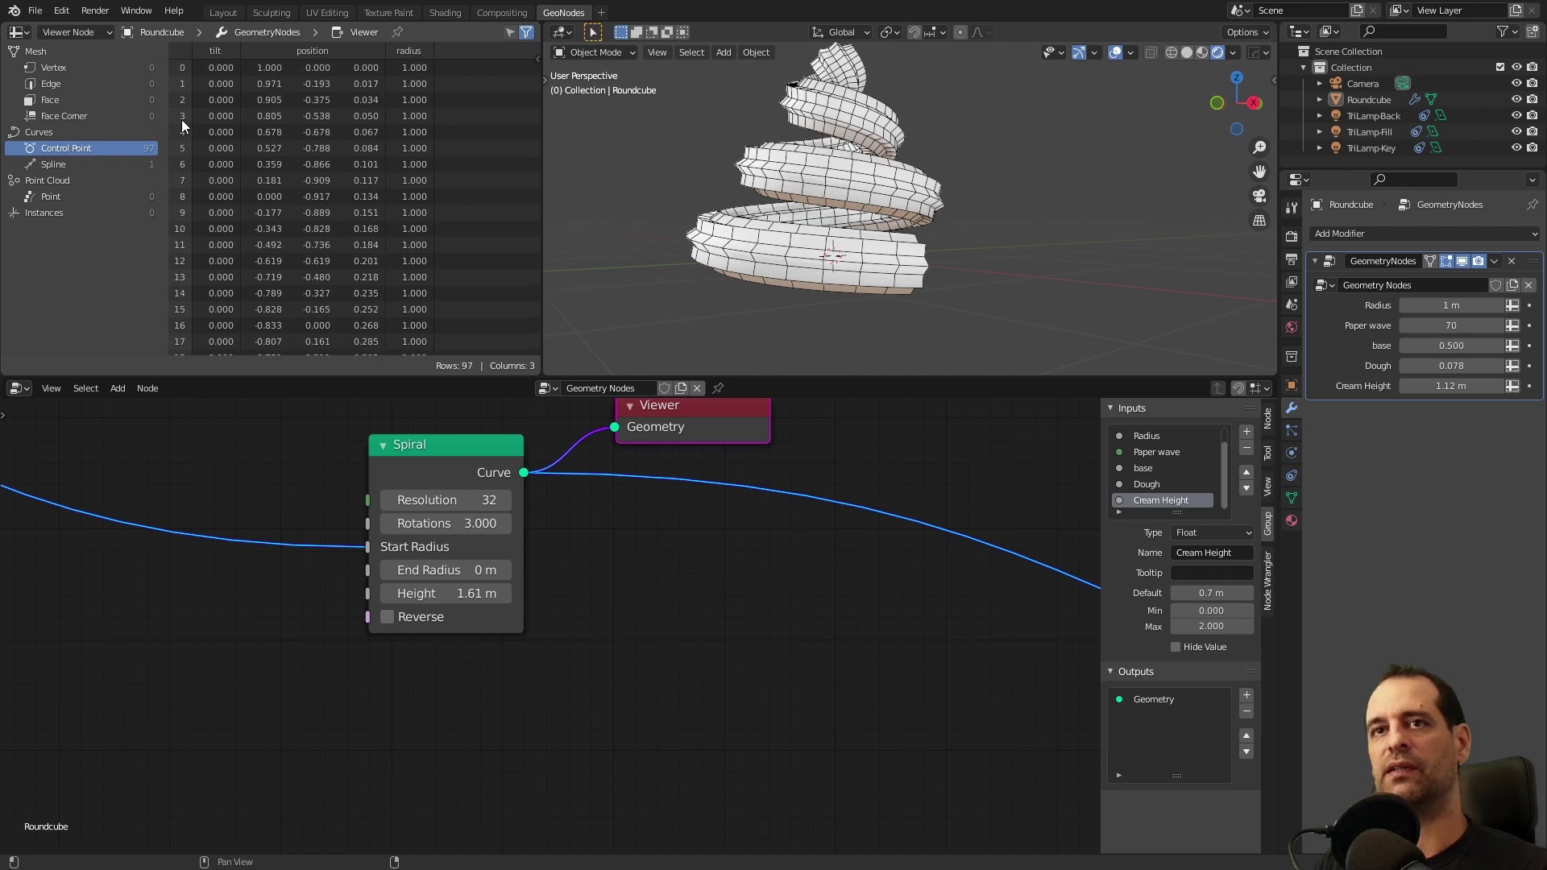
- Add an Index node and place it below the Spiral, to its left
middle_drag(615, 609, 615, 608)
drag(457, 480, 389, 493)
middle_drag(586, 660, 597, 622)
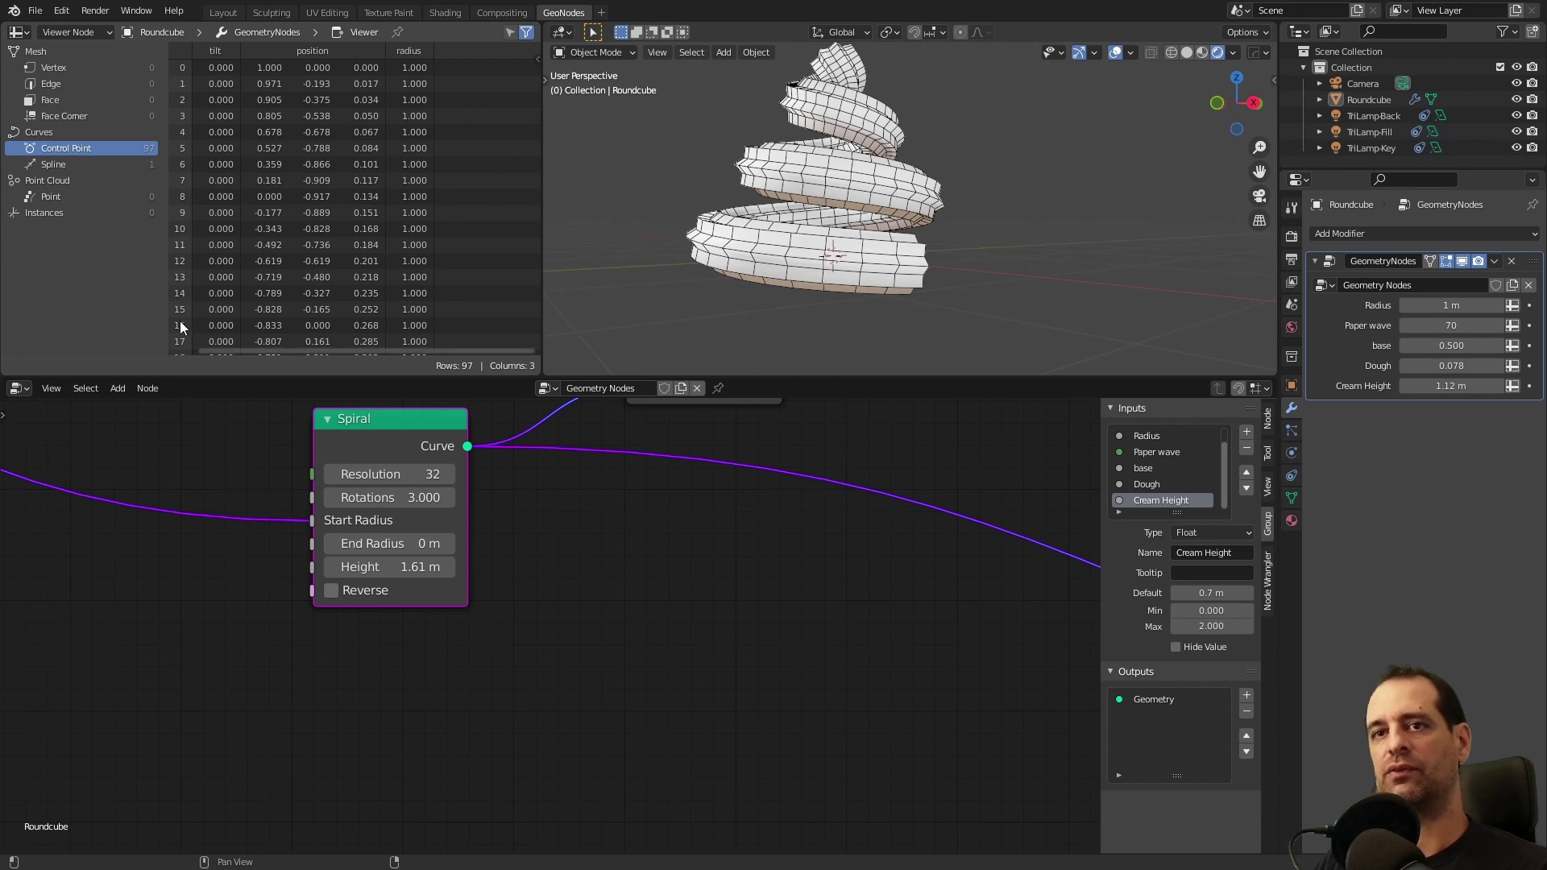
scroll(548, 522, down, 5)
mouse_move(551, 524)
middle_down()
mouse_move(552, 549)
mouse_move(572, 508)
middle_up()
key(shift+a)
click(569, 517)
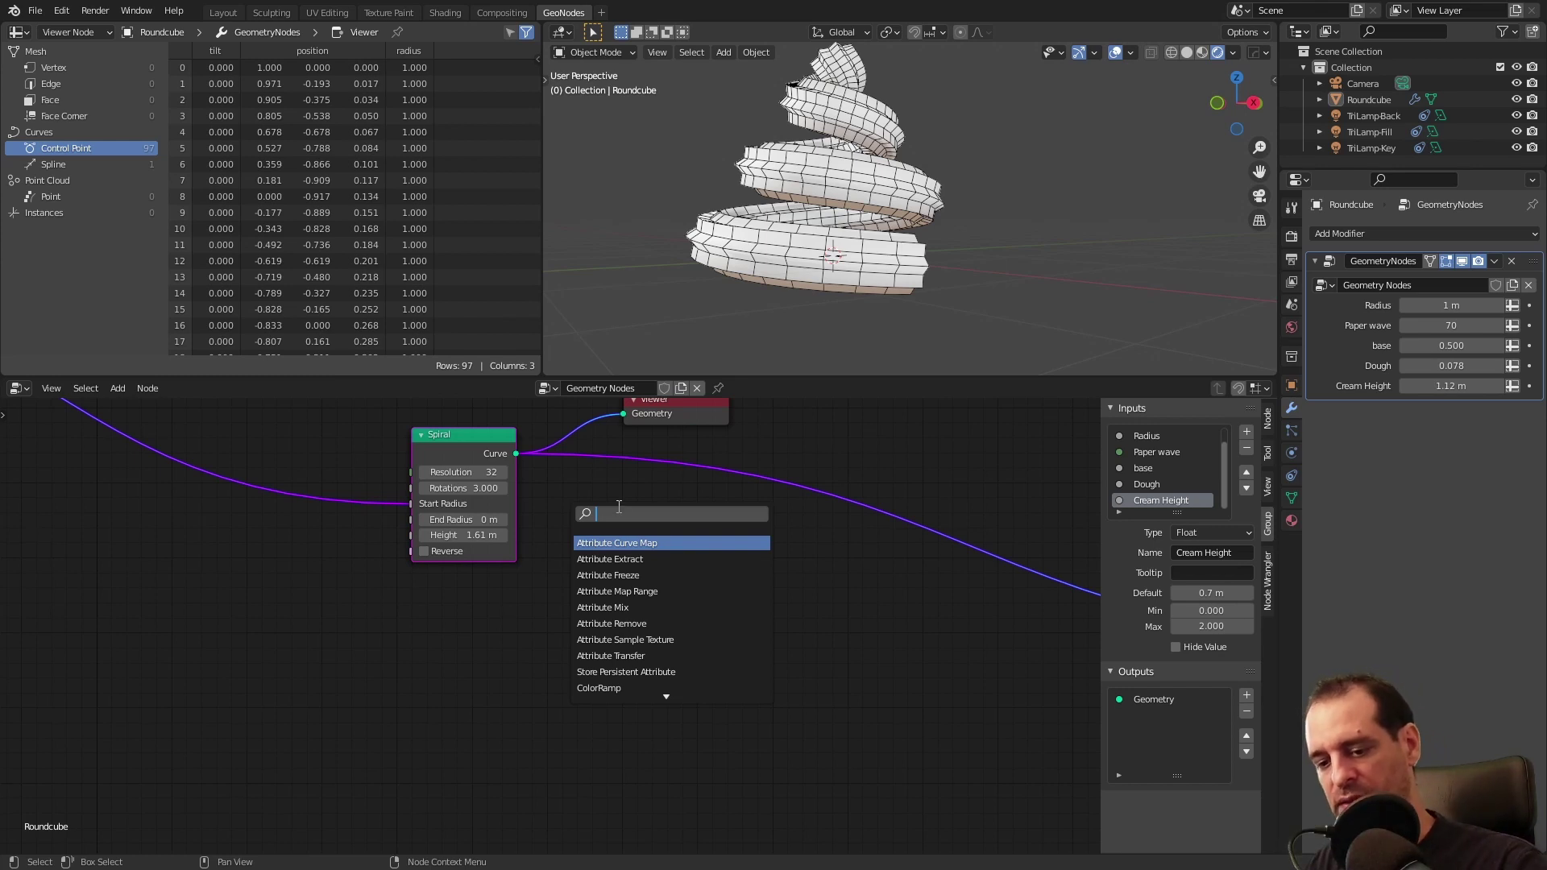
text(index)
key(Return)
click(485, 607)
scroll(520, 624, up, 5)
drag(460, 577, 239, 639)
middle_drag(404, 615, 494, 589)
- Add a Math node set to Divide with the Index as its first value and 96 as the divisor
scroll(496, 589, down, 2)
key(shift+a)
click(525, 561)
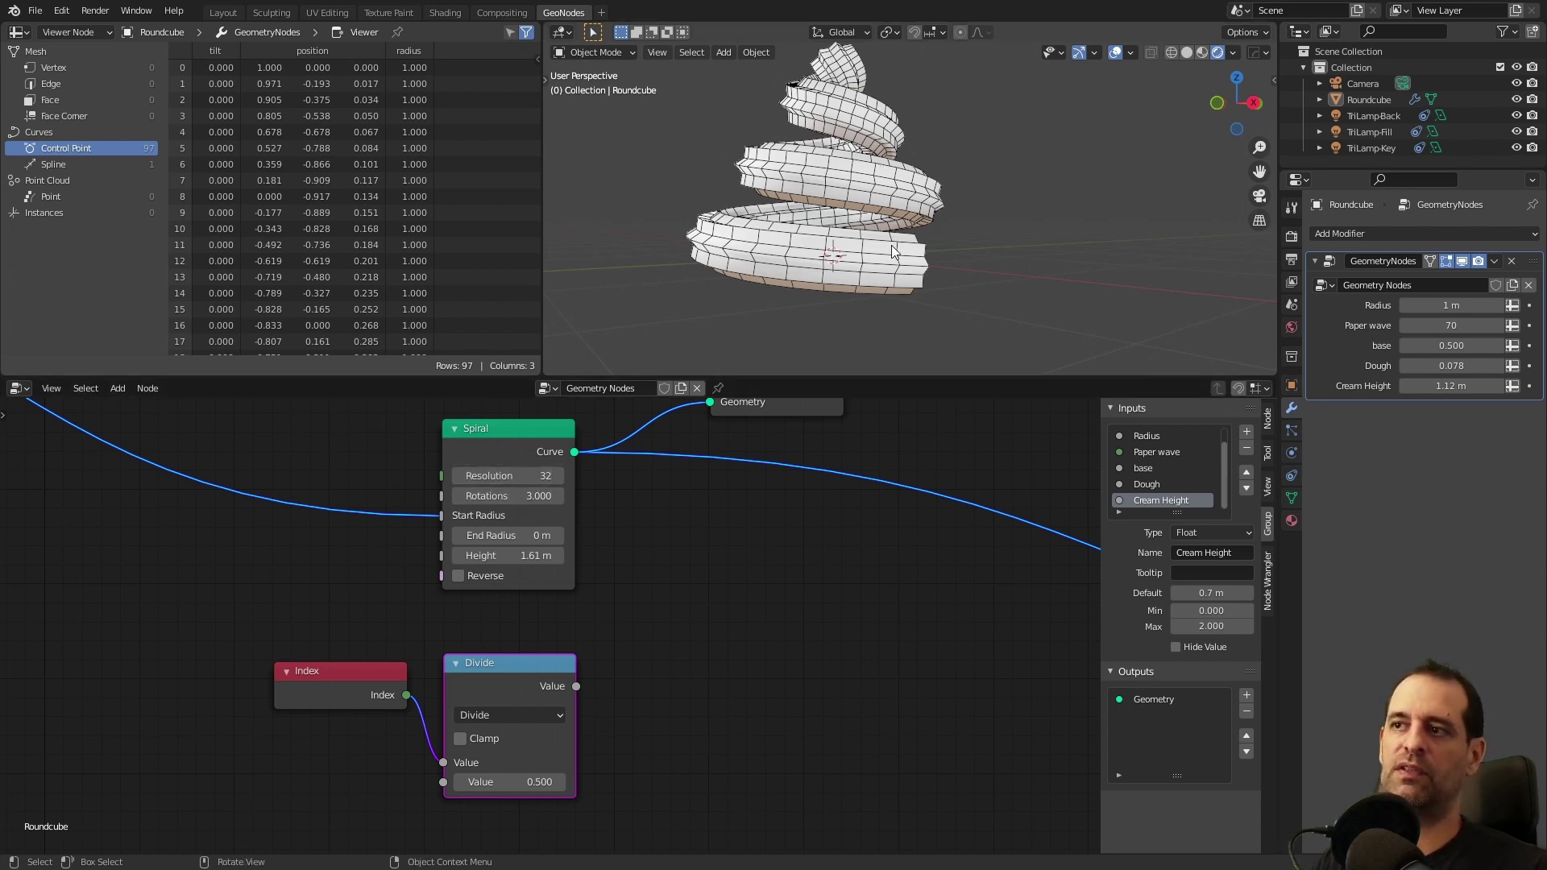
middle_drag(662, 632, 684, 606)
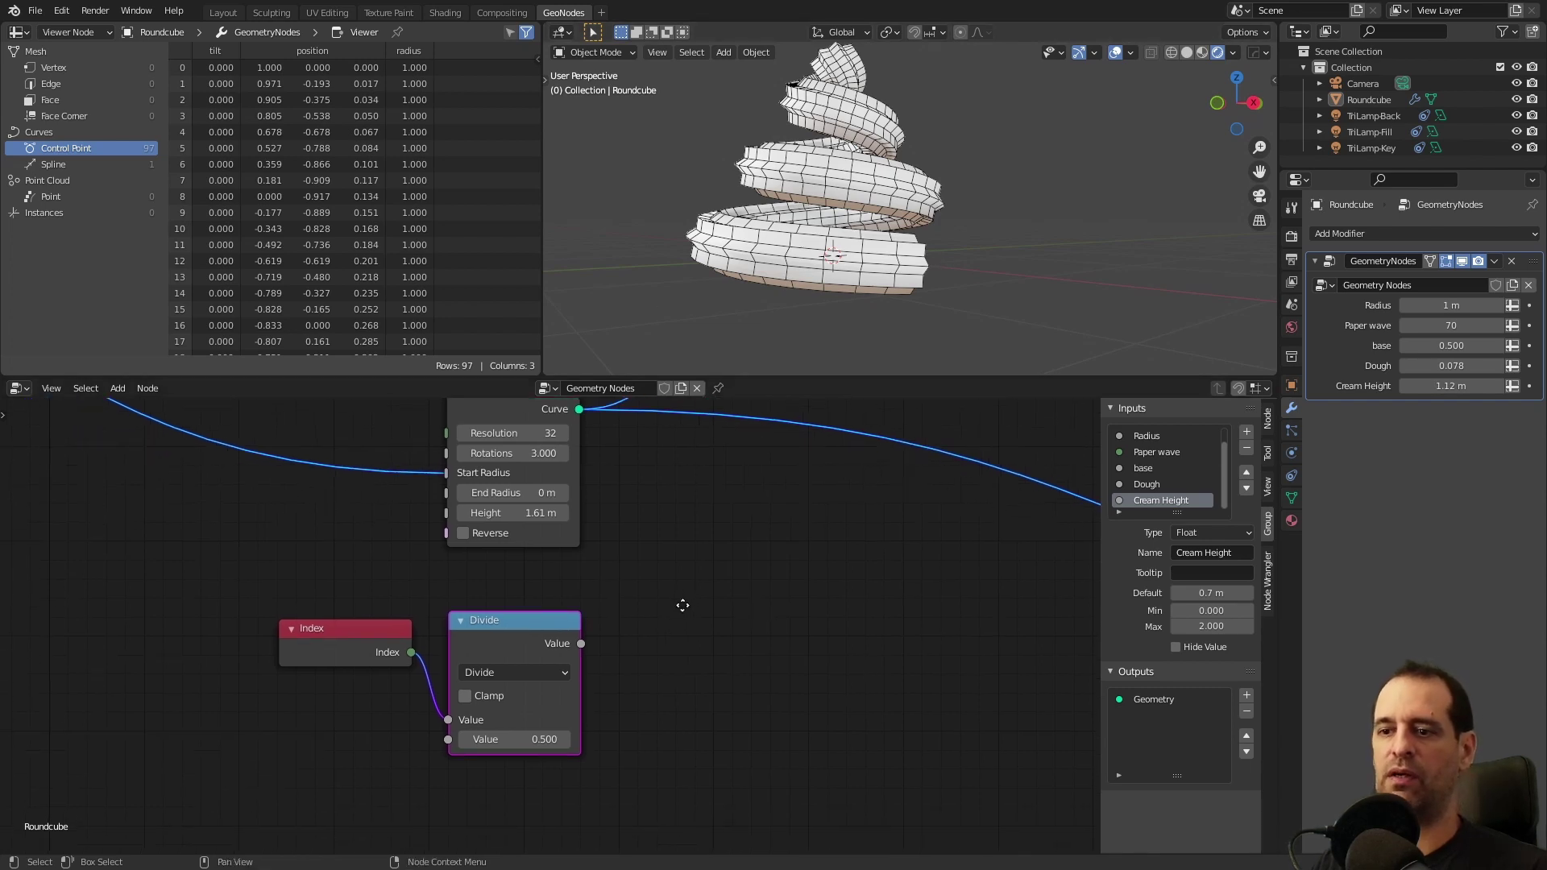
click(544, 746)
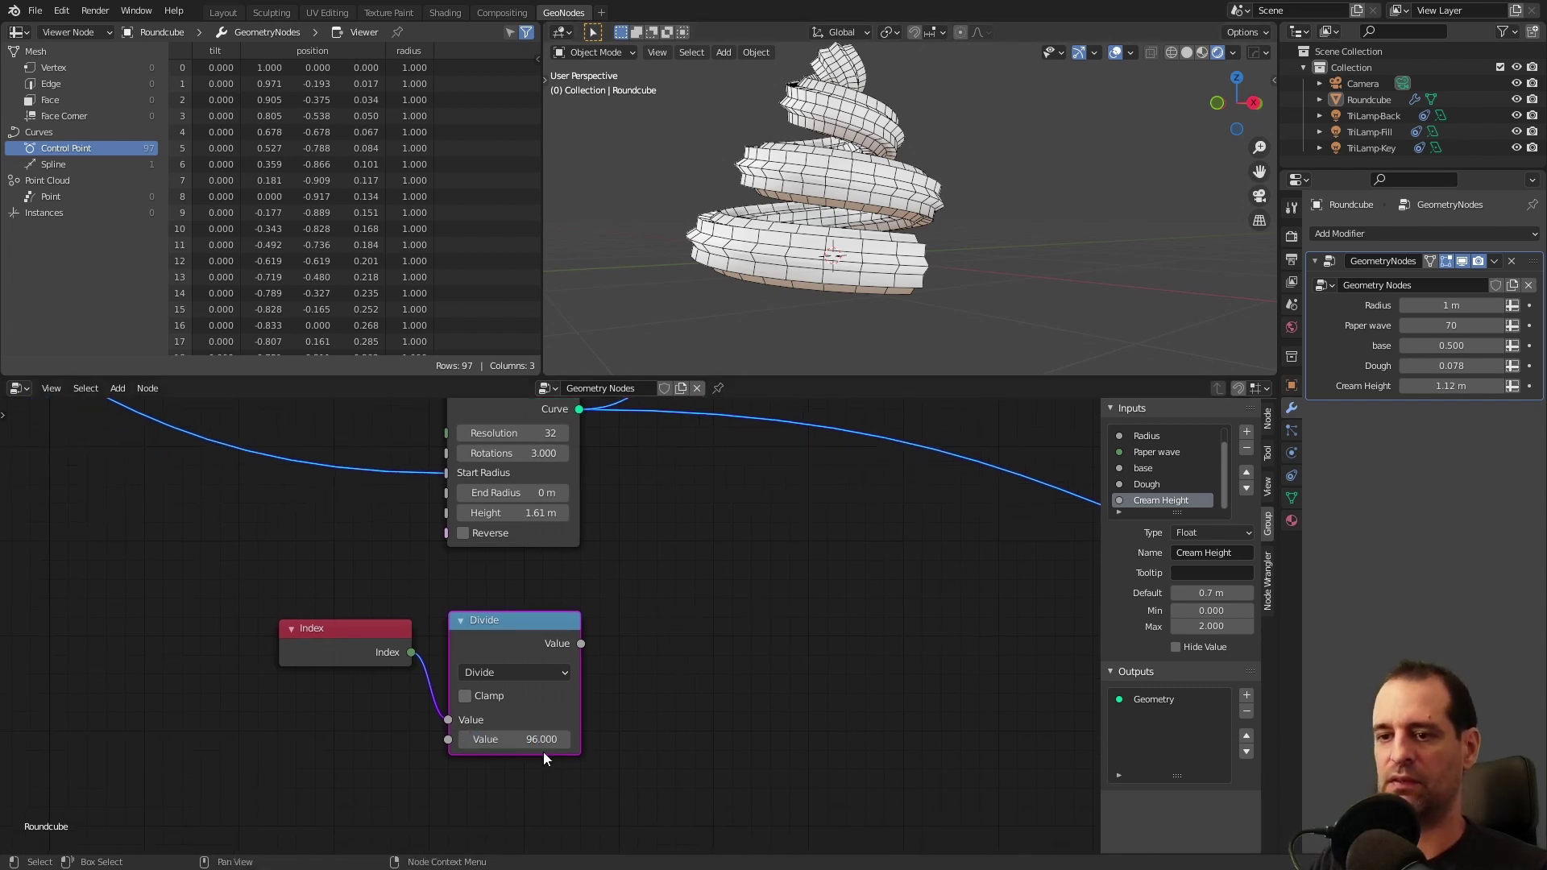
- Insert a Store Persistent Attribute node between the Spiral and Curve to Mesh
scroll(548, 660, down, 1)
middle_drag(680, 607, 645, 660)
key(shift+a)
click(719, 572)
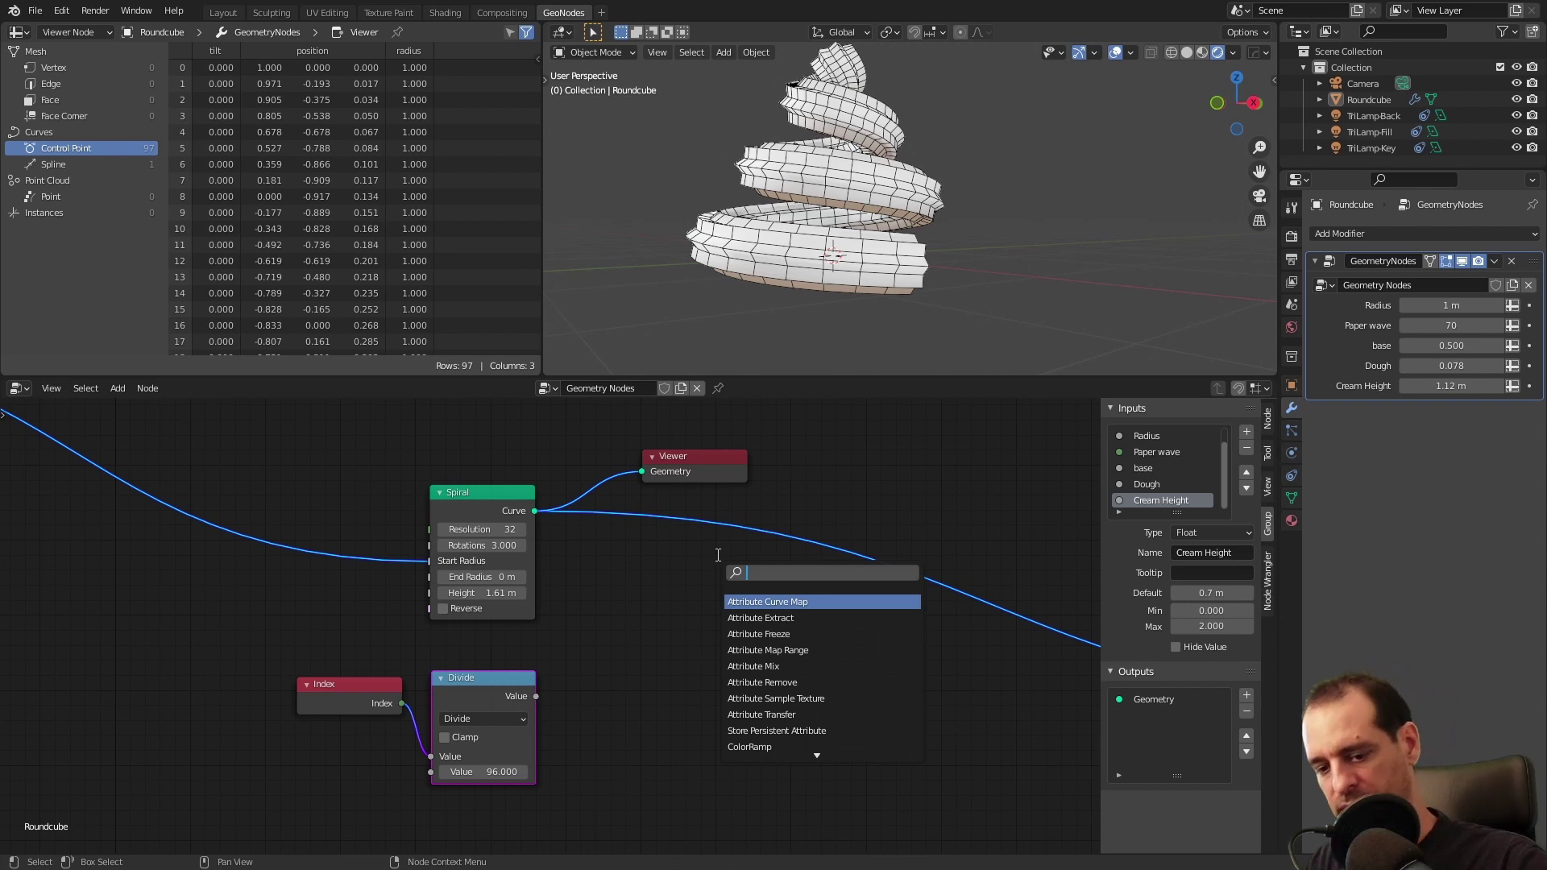
text(per)
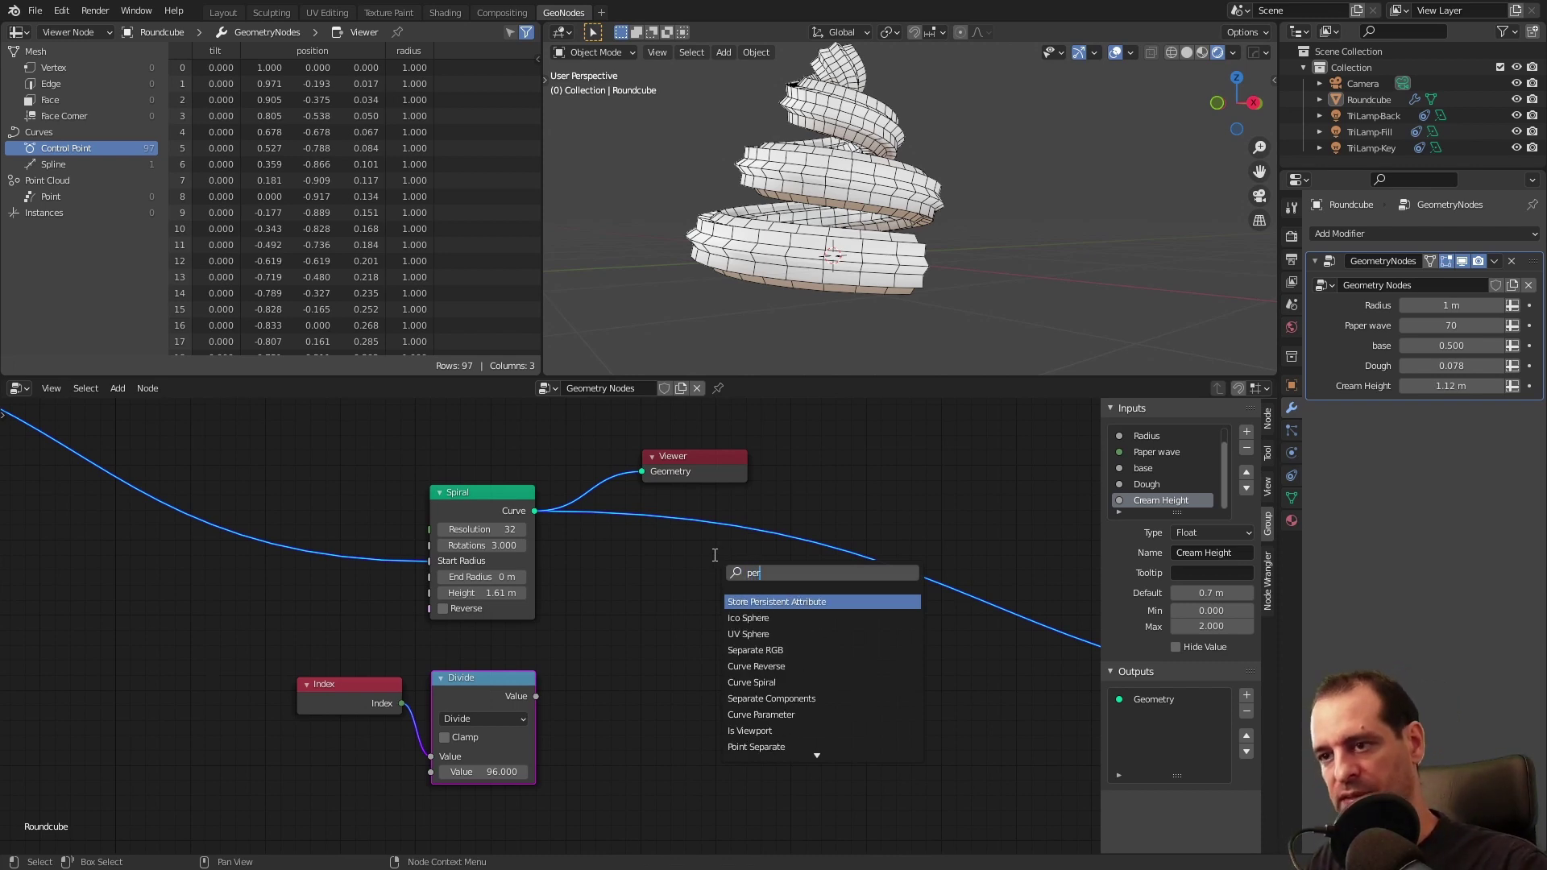
key(Return)
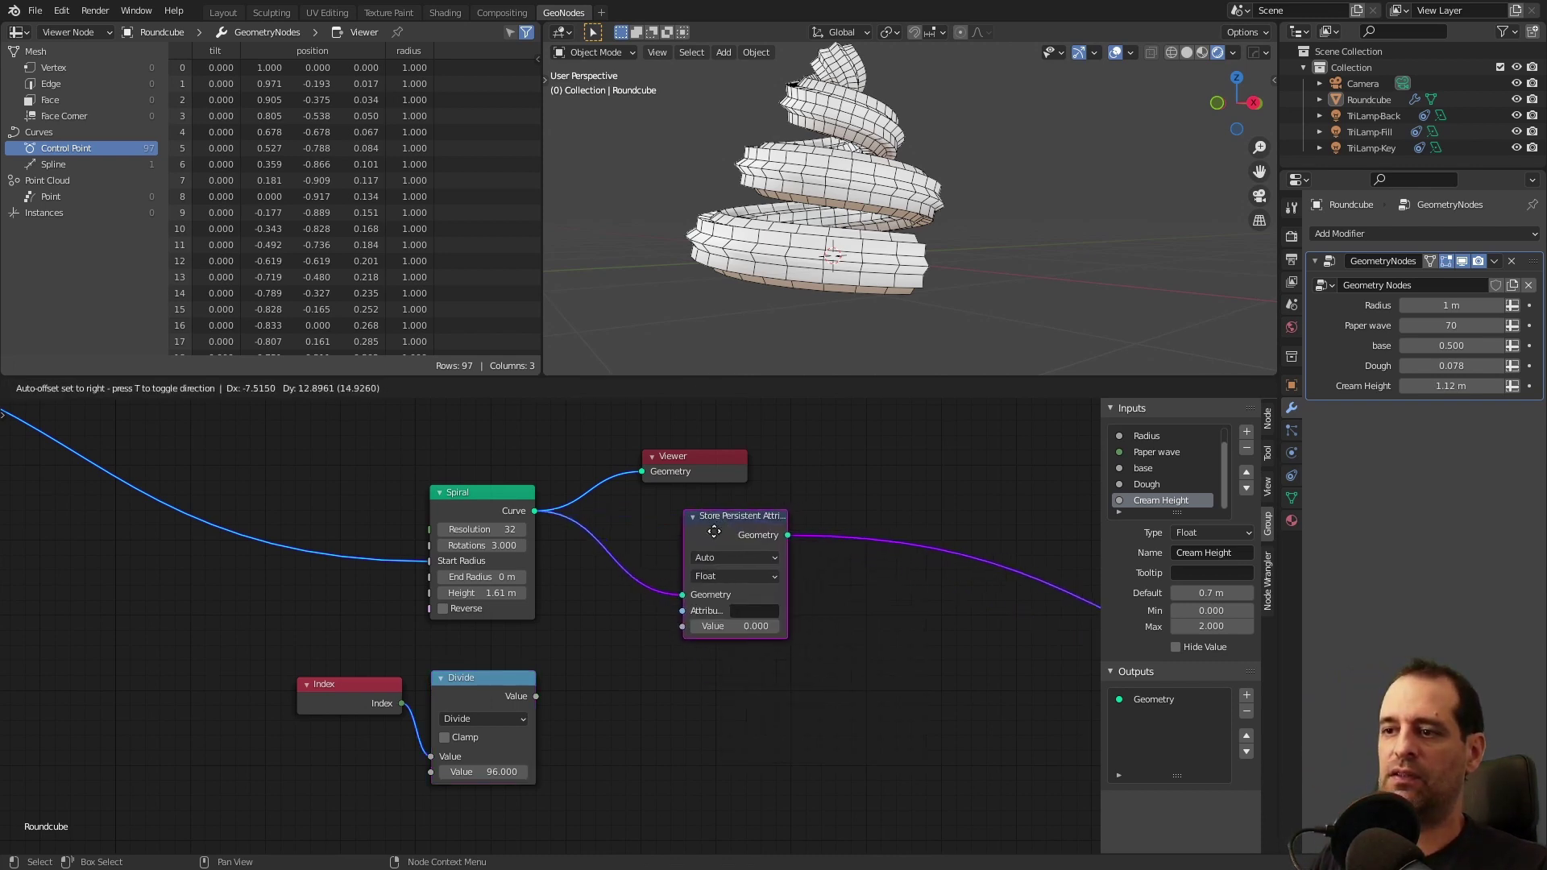
click(717, 532)
- Name the stored attribute check and connect the Divide result to its Value
middle_drag(618, 657, 632, 615)
click(762, 572)
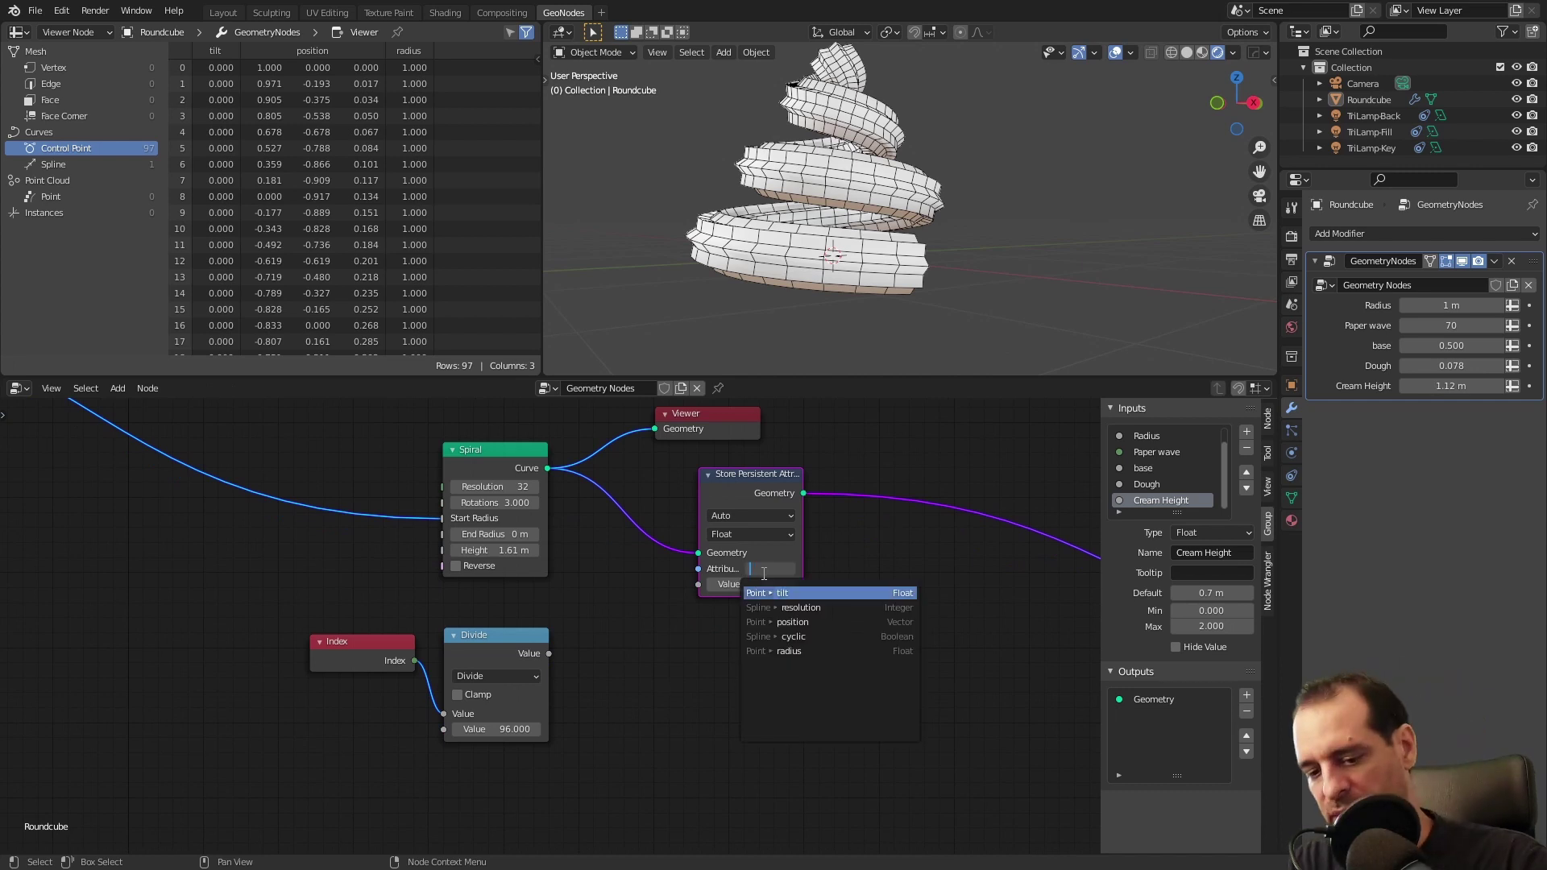
text(check)
key(Return)
drag(551, 652, 584, 626)
drag(705, 589, 701, 585)
middle_drag(816, 465, 776, 505)
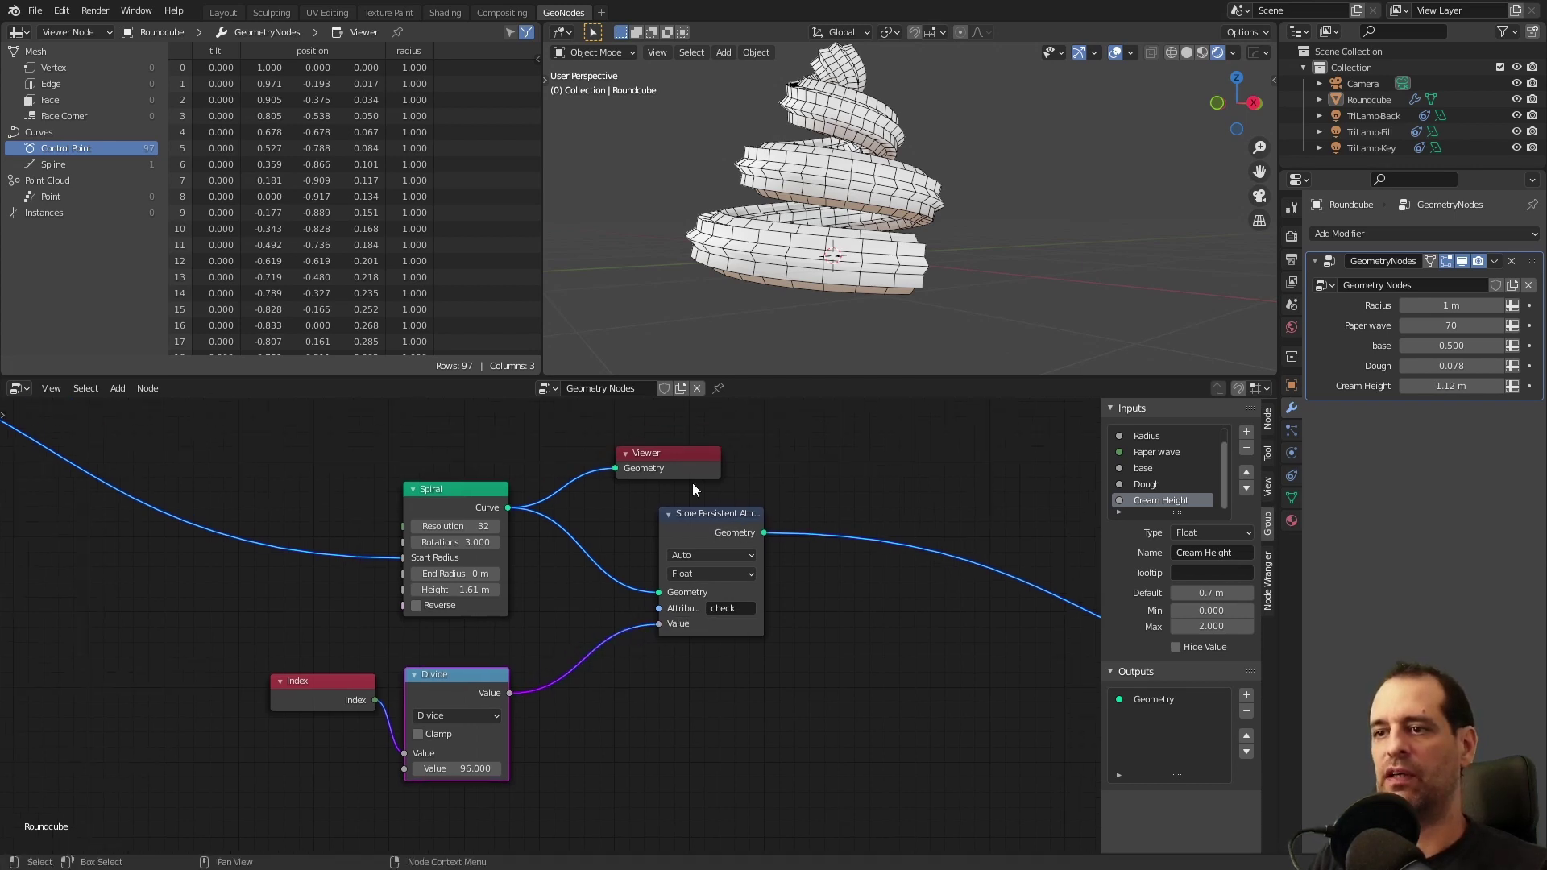
- Connect the Store Persistent Attribute geometry to the Viewer node and inspect the check values through to the last control point
drag(678, 458, 862, 452)
drag(764, 532, 823, 484)
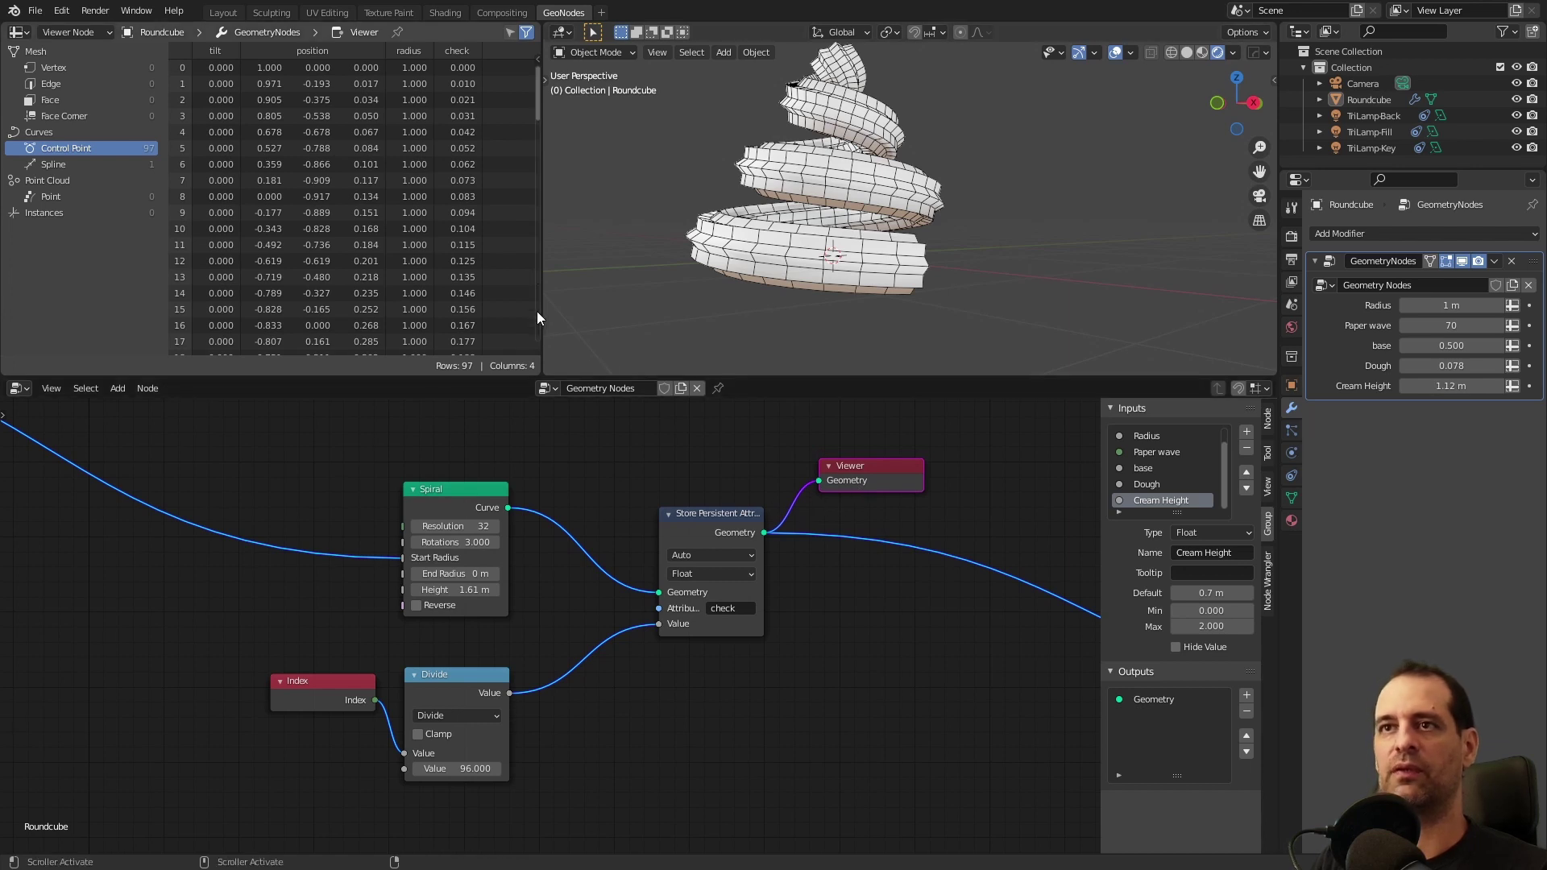
drag(538, 87, 545, 360)
click(694, 533)
drag(694, 533, 618, 512)
scroll(632, 625, down, 2)
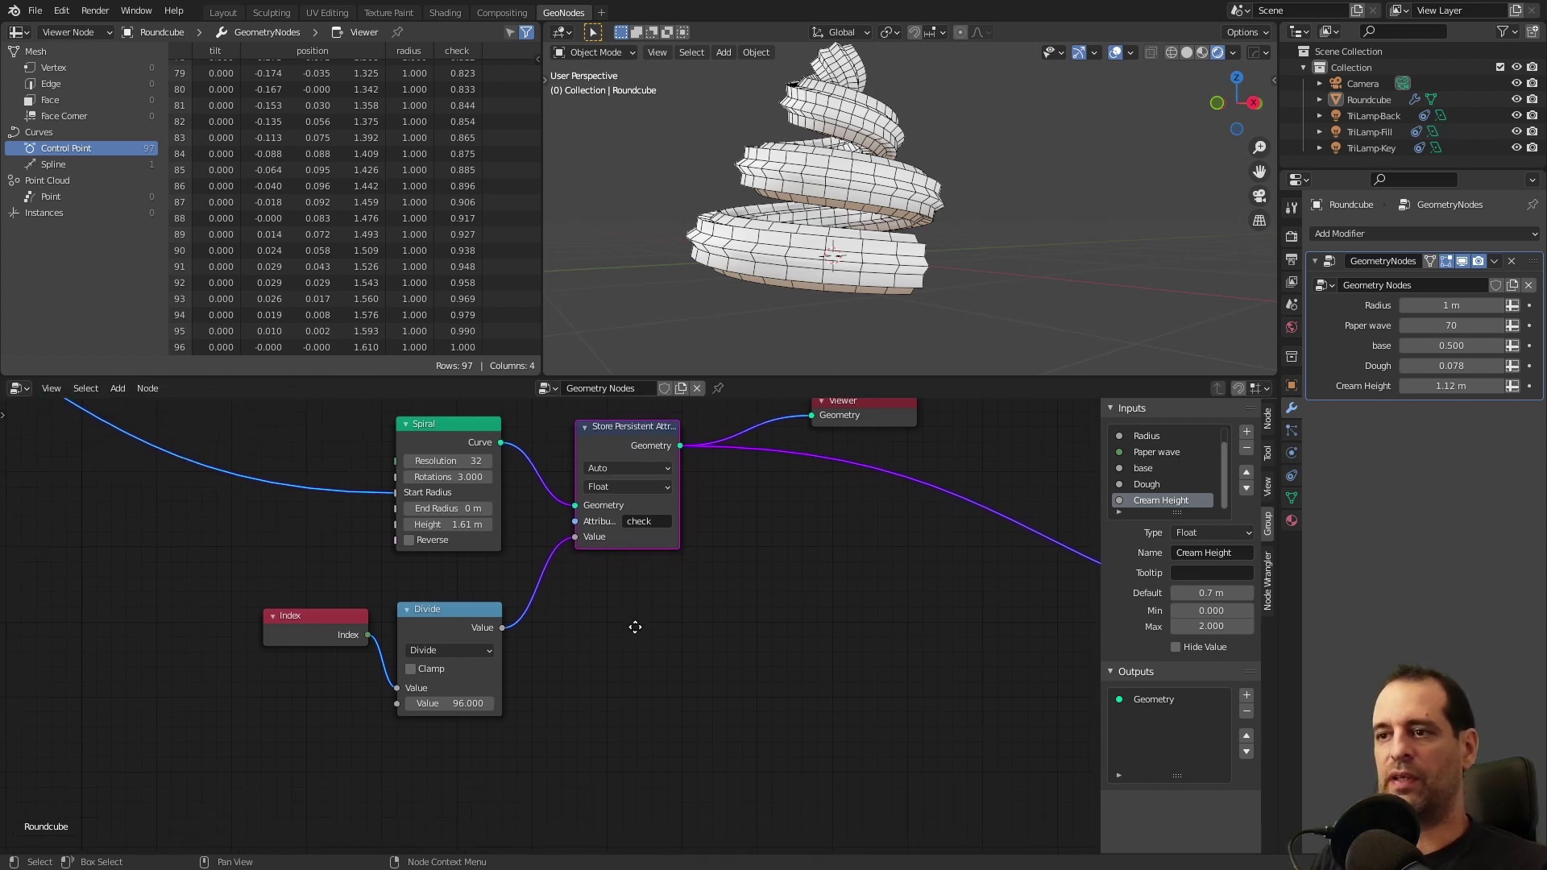
- Delete the Viewer node and move Store Persistent Attribute farther away from the Divide node to make room between them
drag(621, 498, 665, 506)
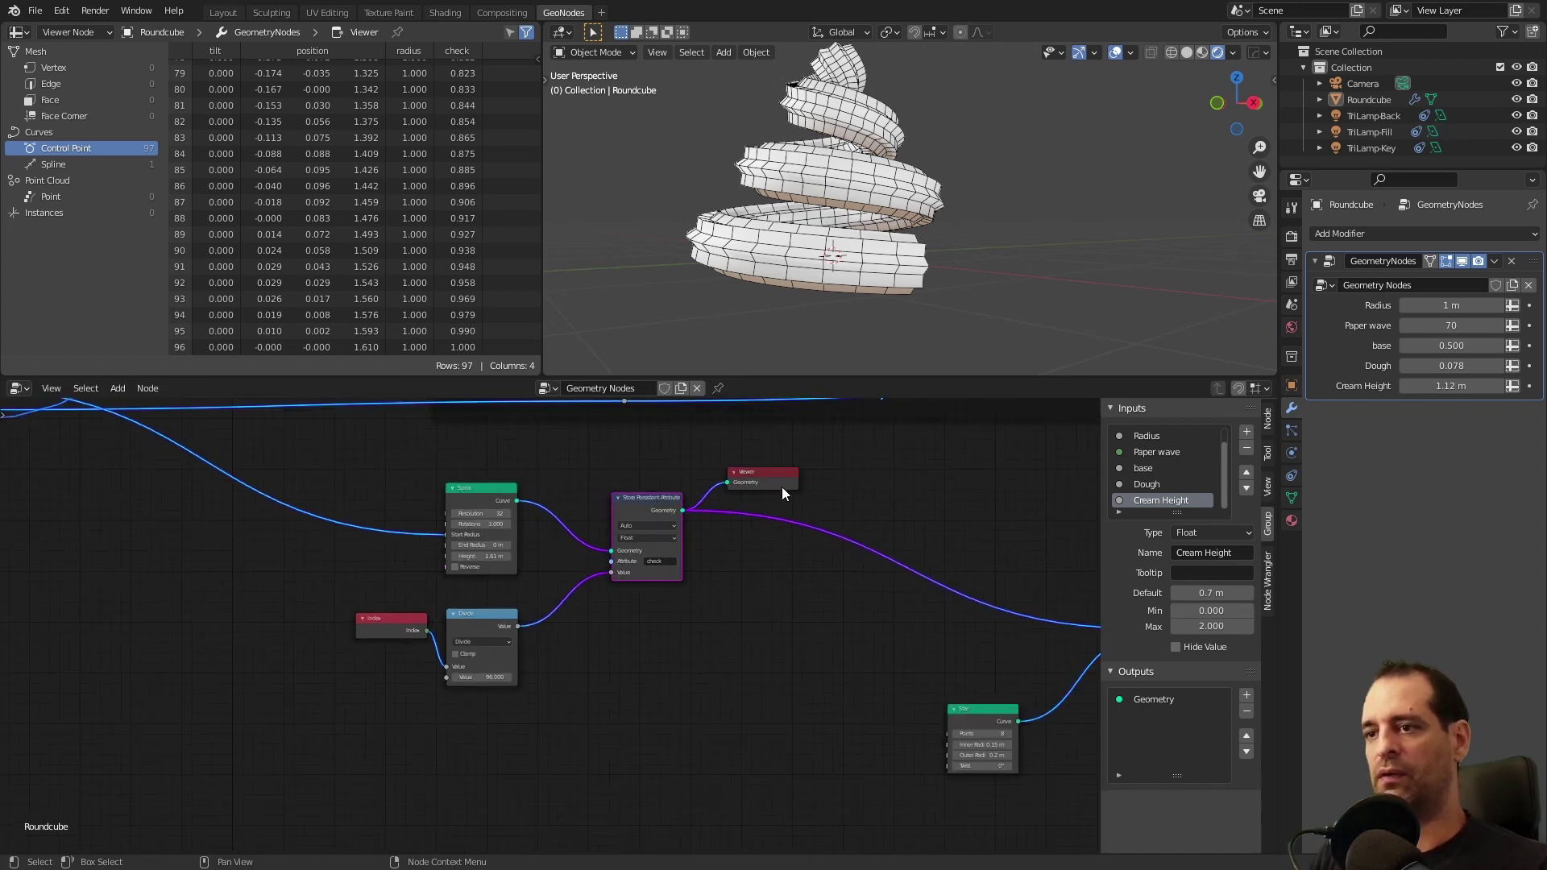
drag(778, 481, 807, 472)
key(x)
drag(662, 515, 890, 485)
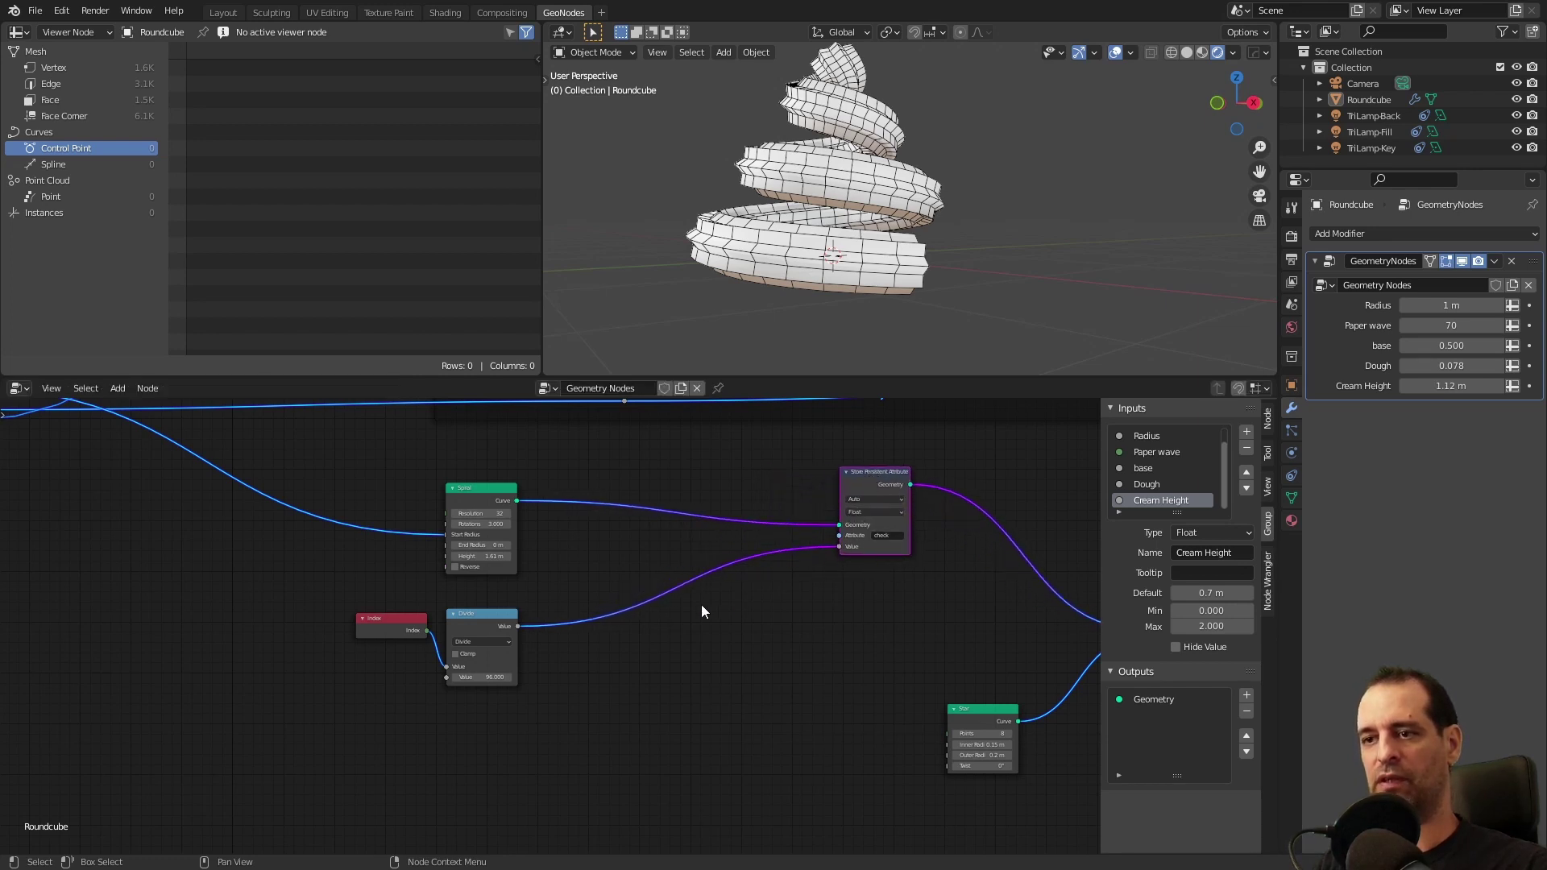
- Insert an RGB Curves node between the Divide result and the Value of Store Persistent Attribute
key(shift+a)
click(704, 553)
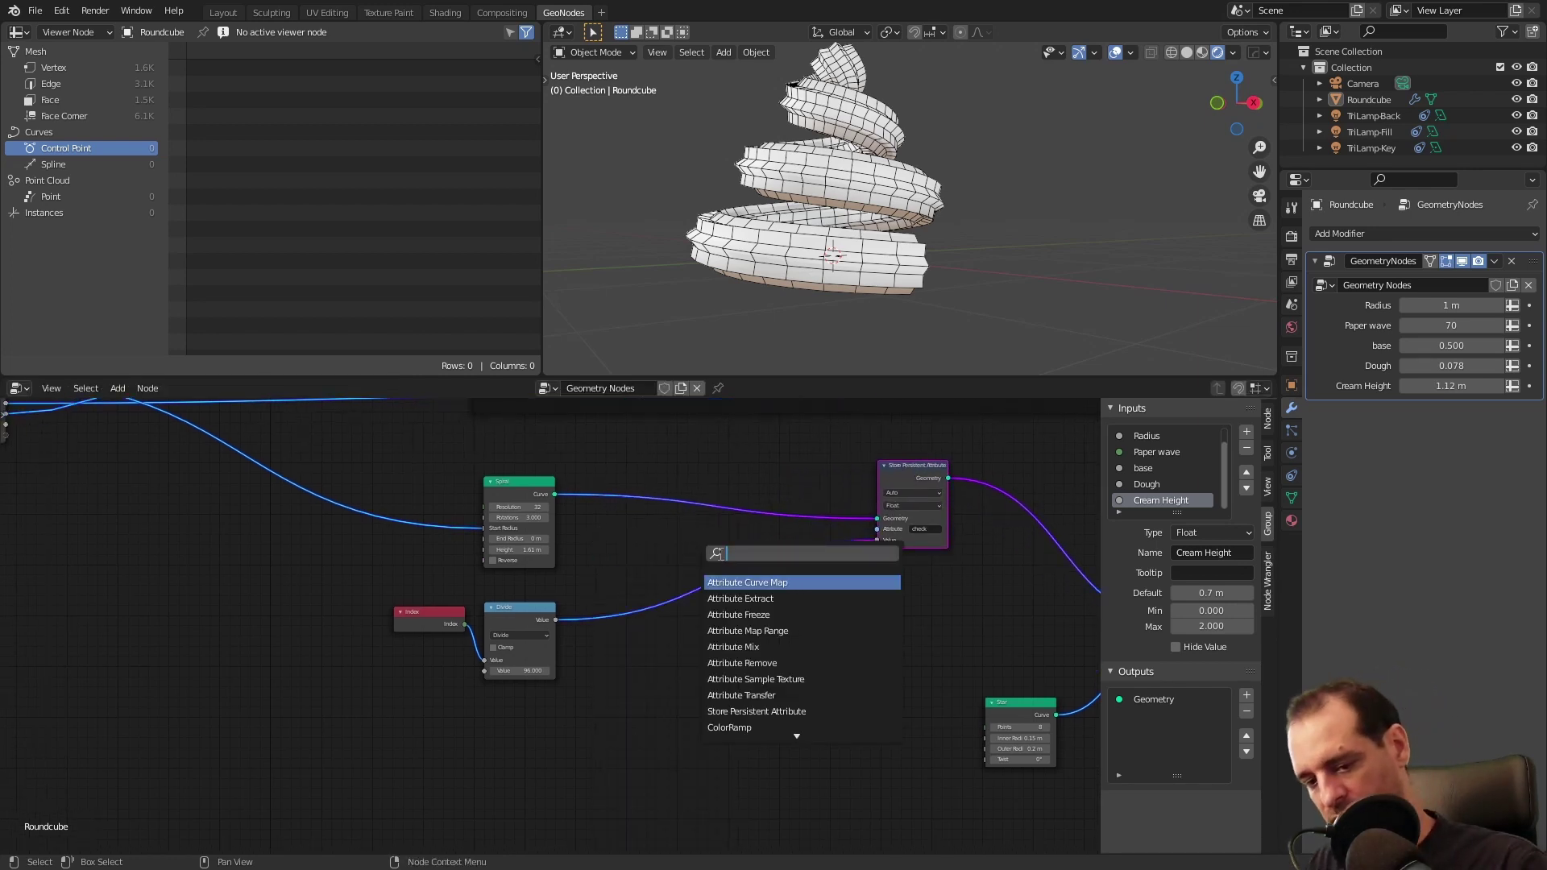
text(rgb)
key(Return)
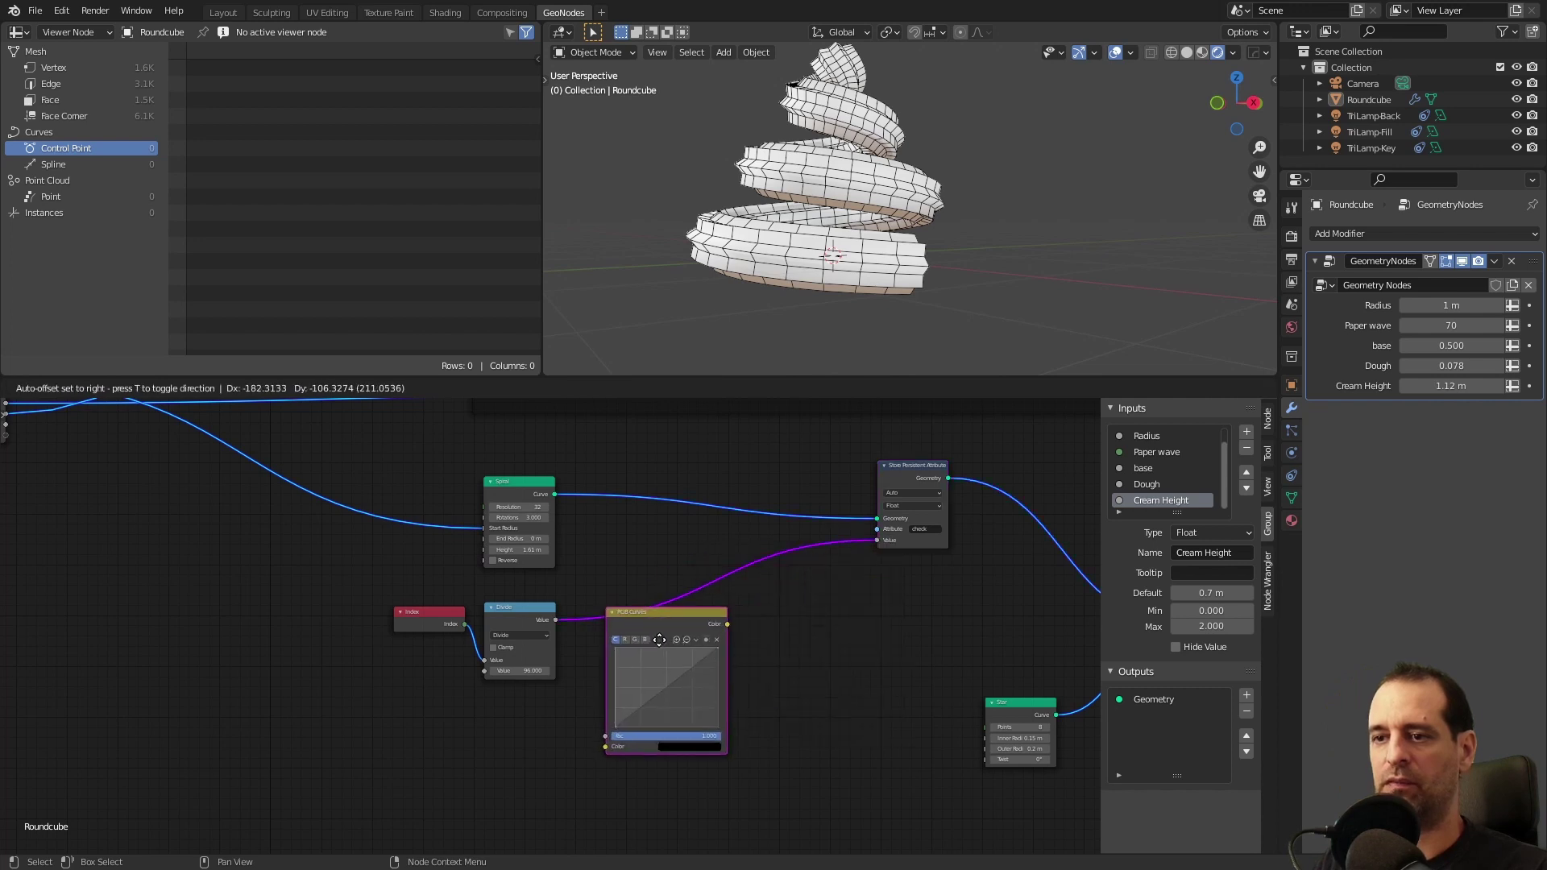
click(603, 600)
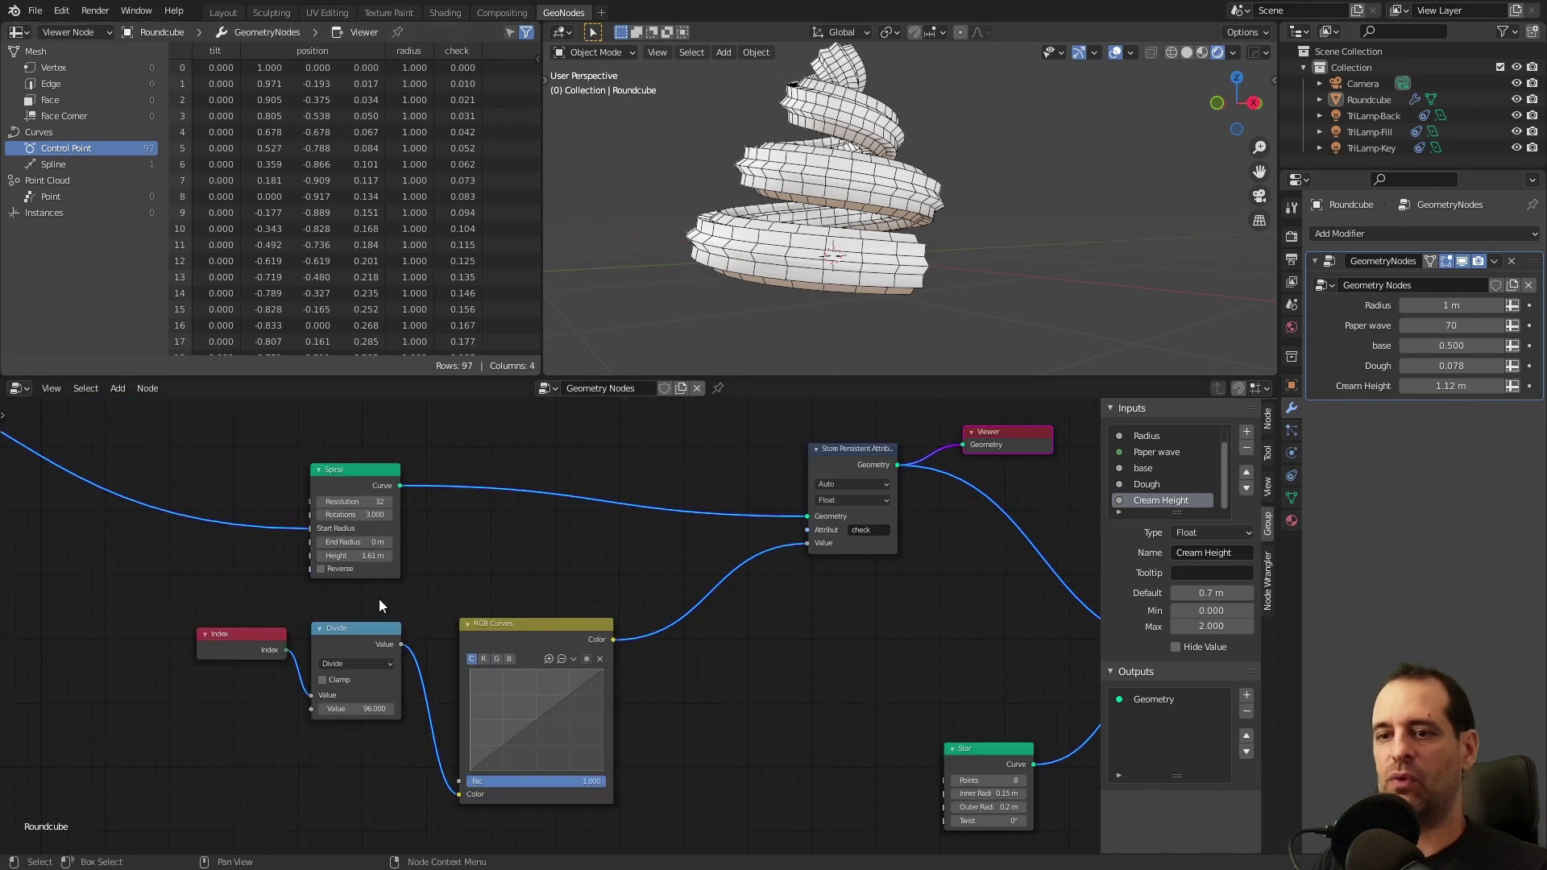
- Change the stored attribute's name to radius so it drives the thickness of the swept curve
middle_drag(382, 612, 394, 558)
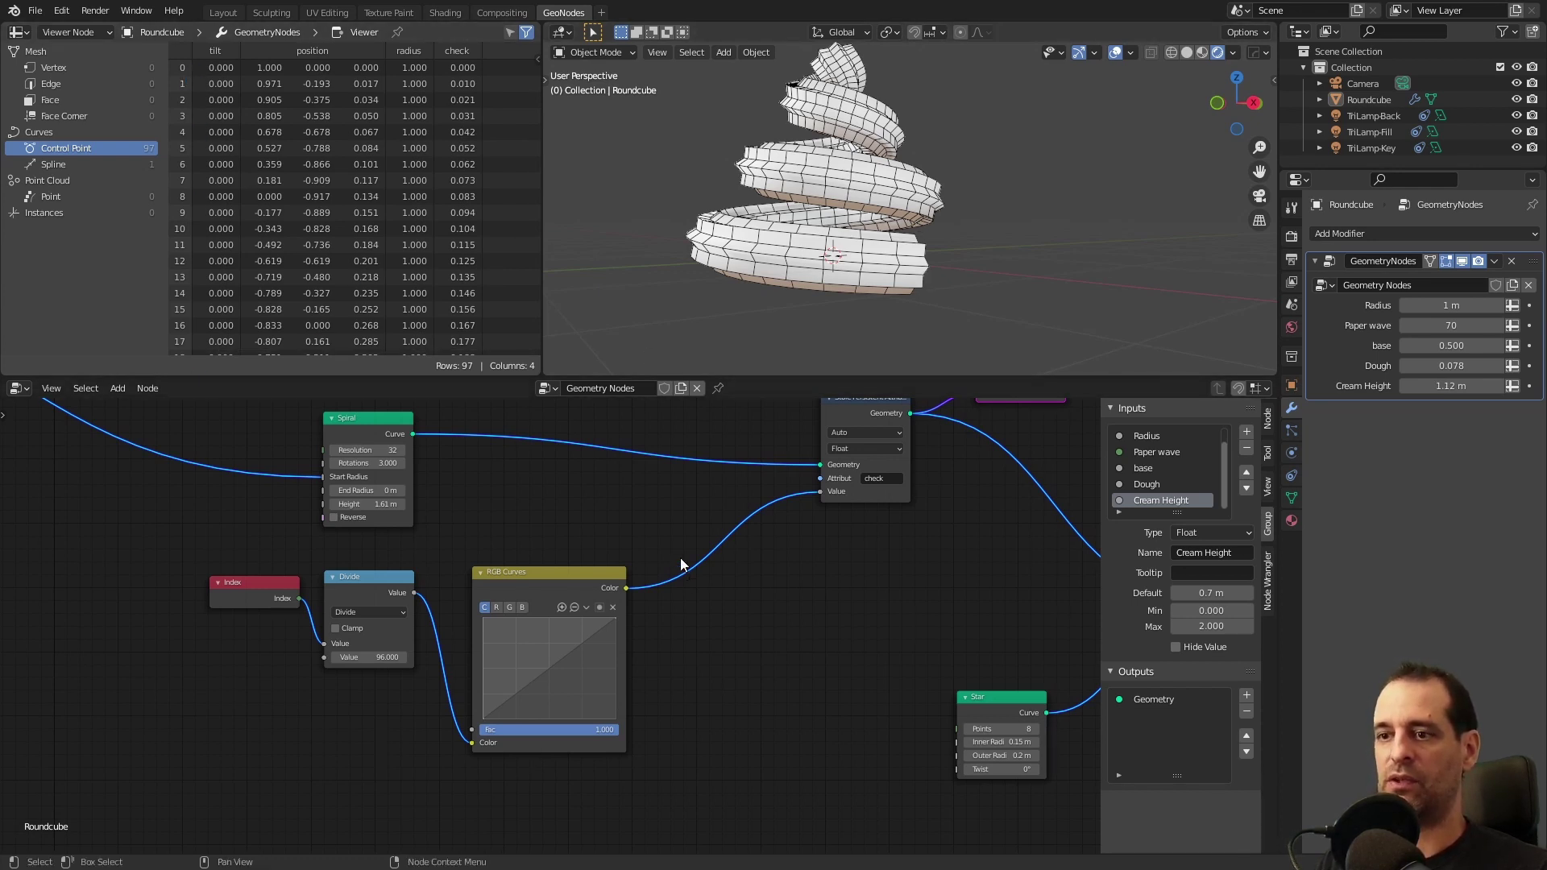
middle_drag(695, 637, 704, 608)
scroll(805, 597, down, 1)
middle_drag(805, 598, 656, 671)
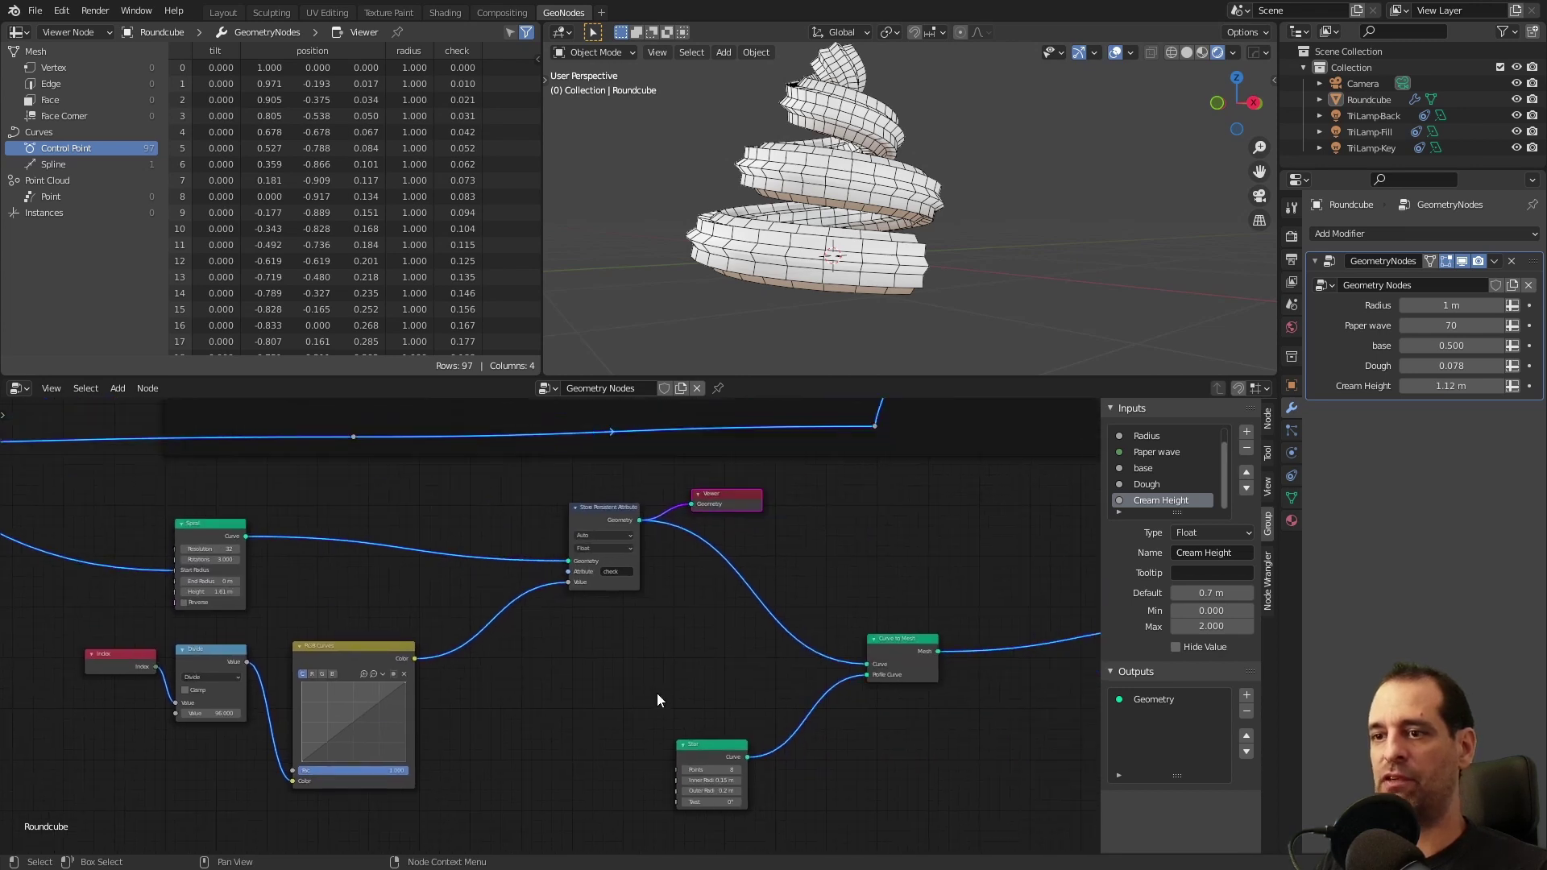
scroll(631, 547, up, 2)
click(670, 546)
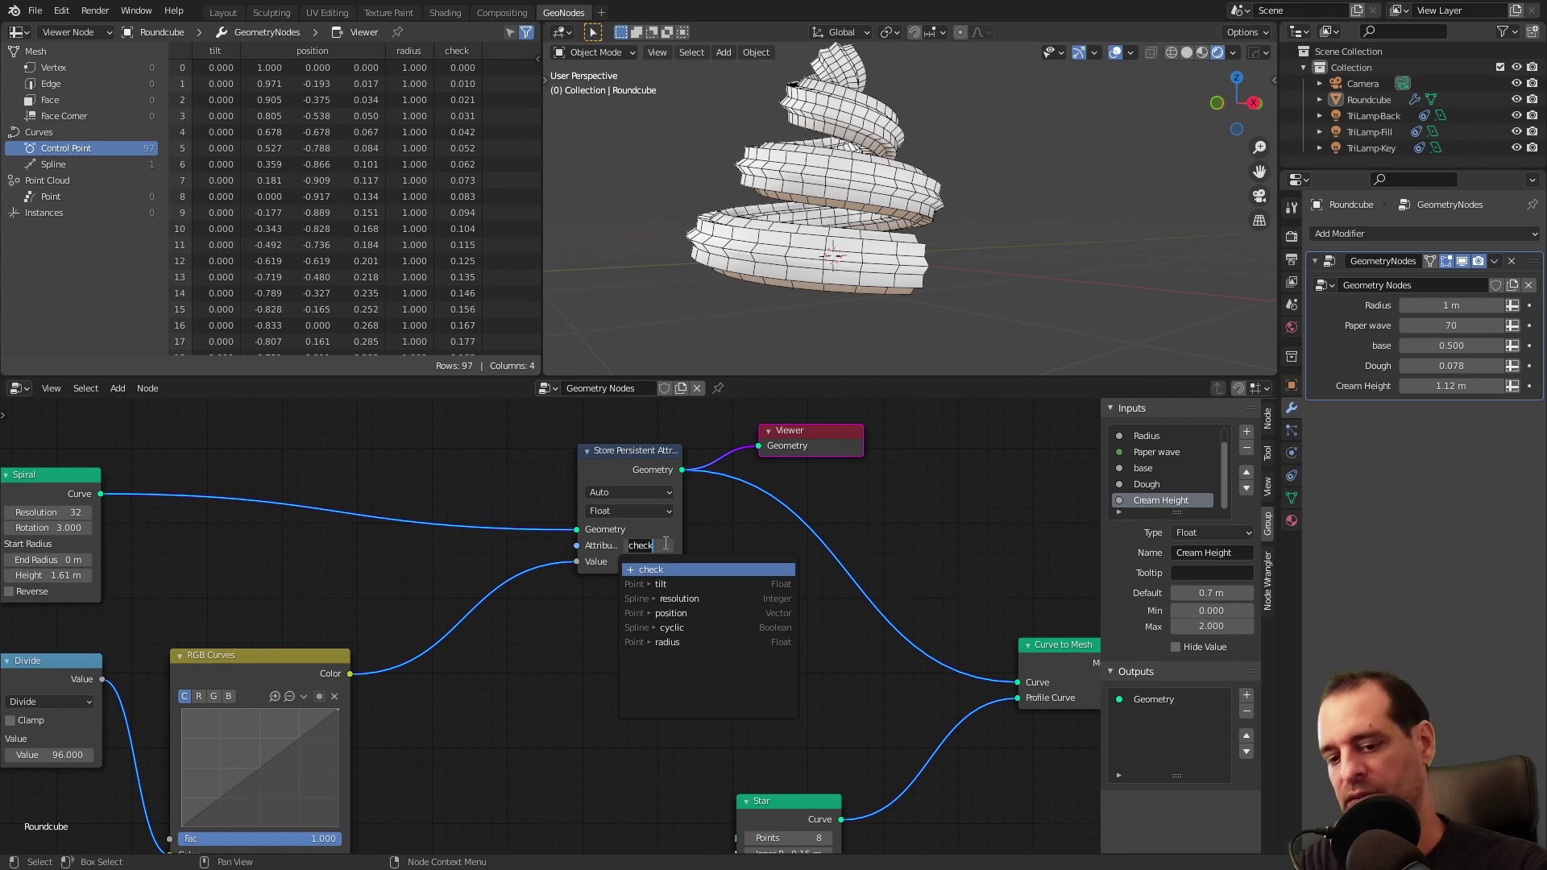
text(radius)
key(Return)
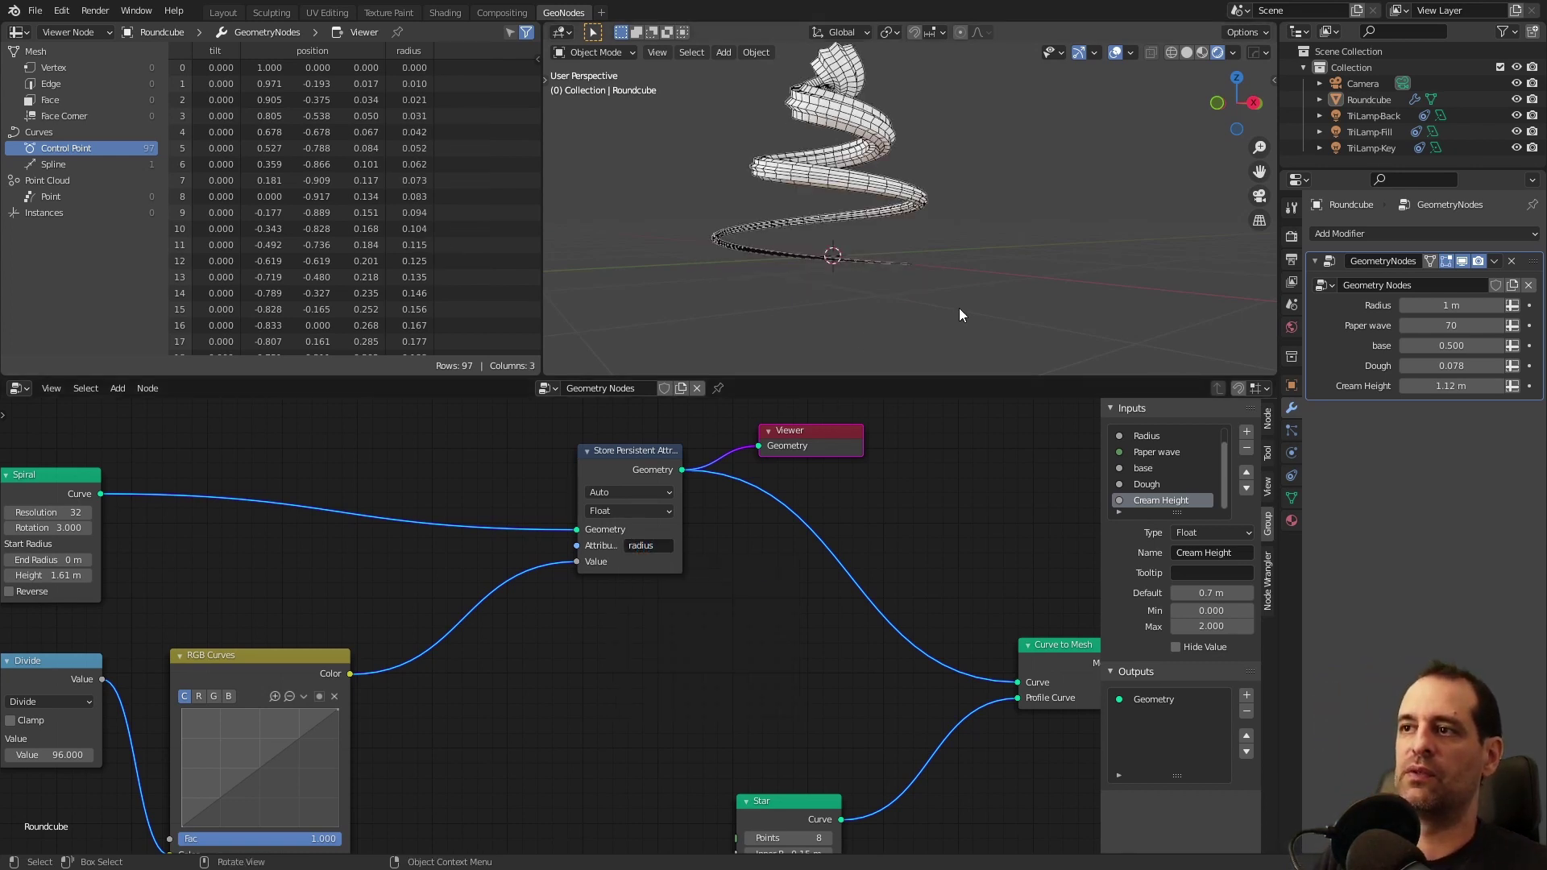
- Move the Viewer and Store Persistent Attribute nodes farther from the RGB Curves node to free up space
middle_drag(926, 283, 931, 288)
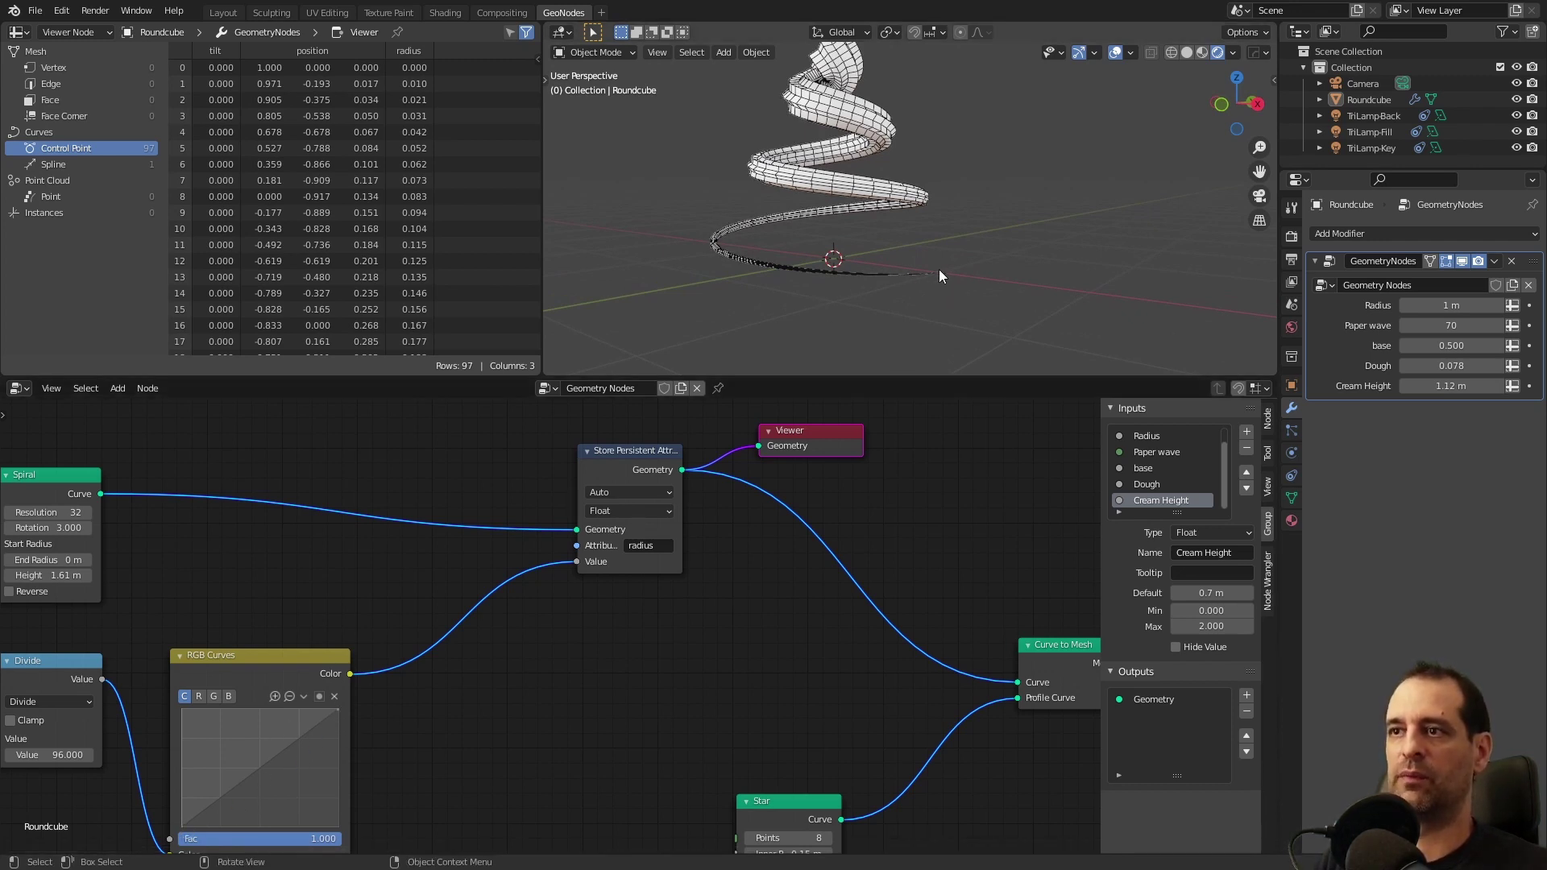
scroll(572, 603, down, 2)
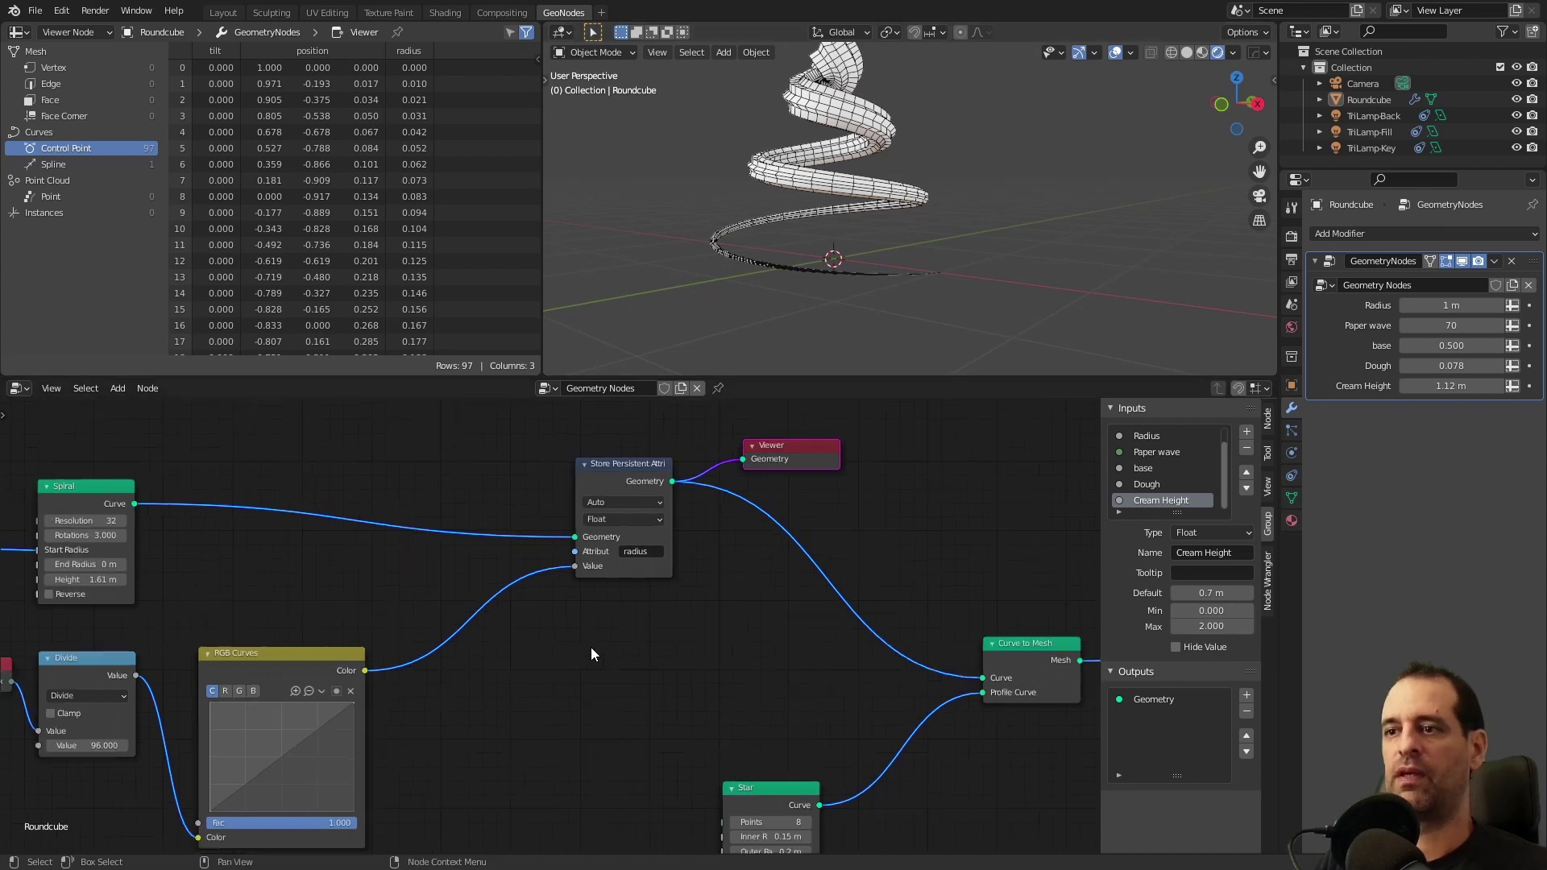
middle_drag(617, 633, 720, 631)
drag(876, 462, 912, 450)
drag(723, 485, 767, 462)
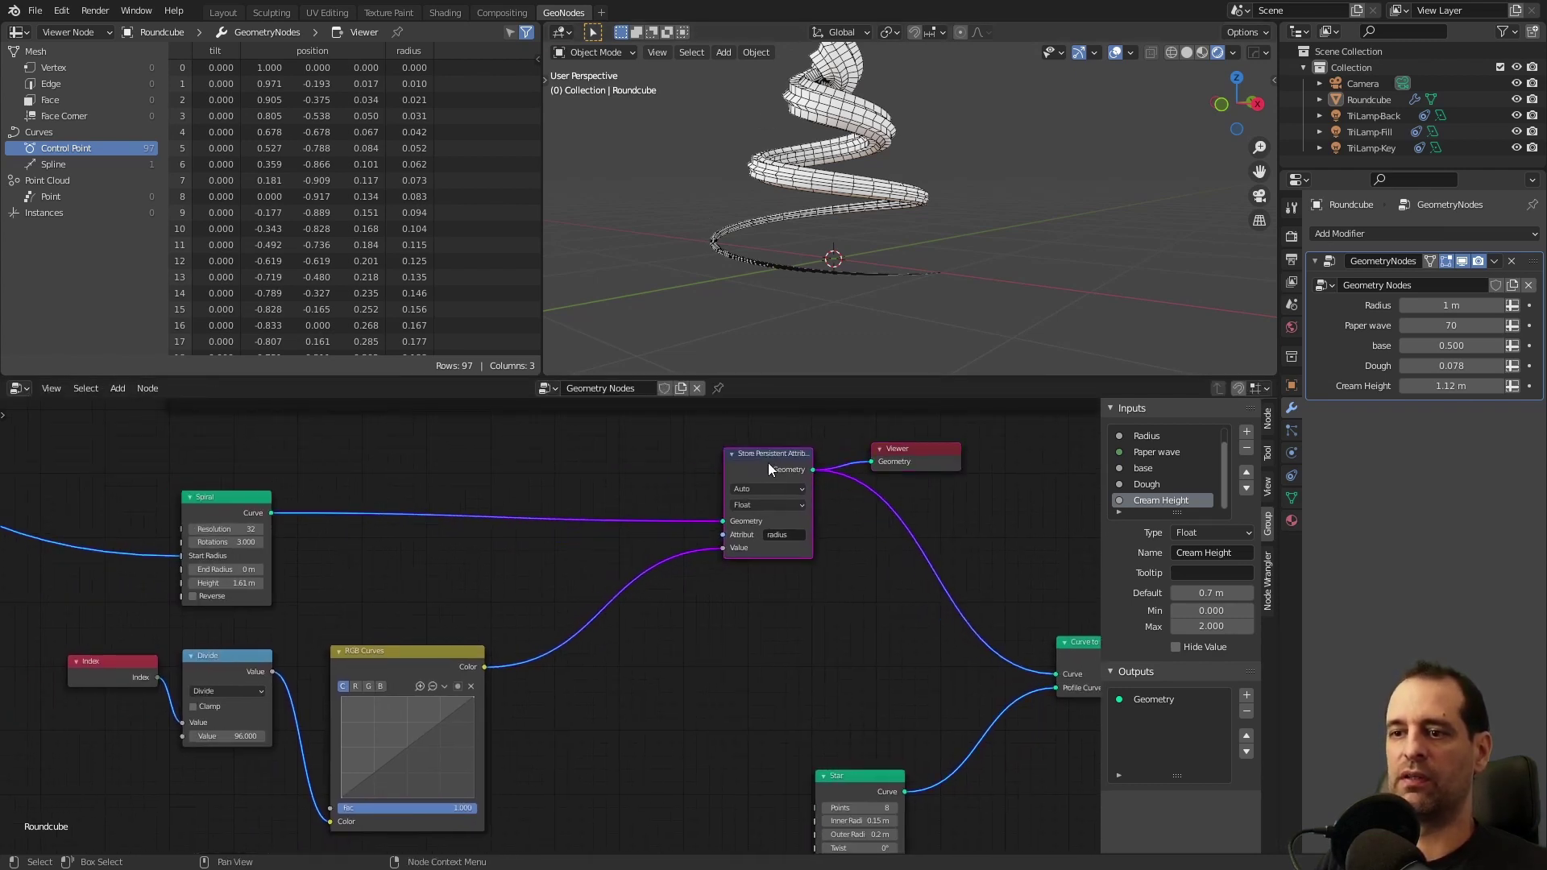
- Widen the RGB Curves node to more than twice its width and reposition it with the Index and Divide nodes
middle_drag(535, 642, 675, 572)
scroll(670, 577, up, 5)
drag(564, 562, 524, 564)
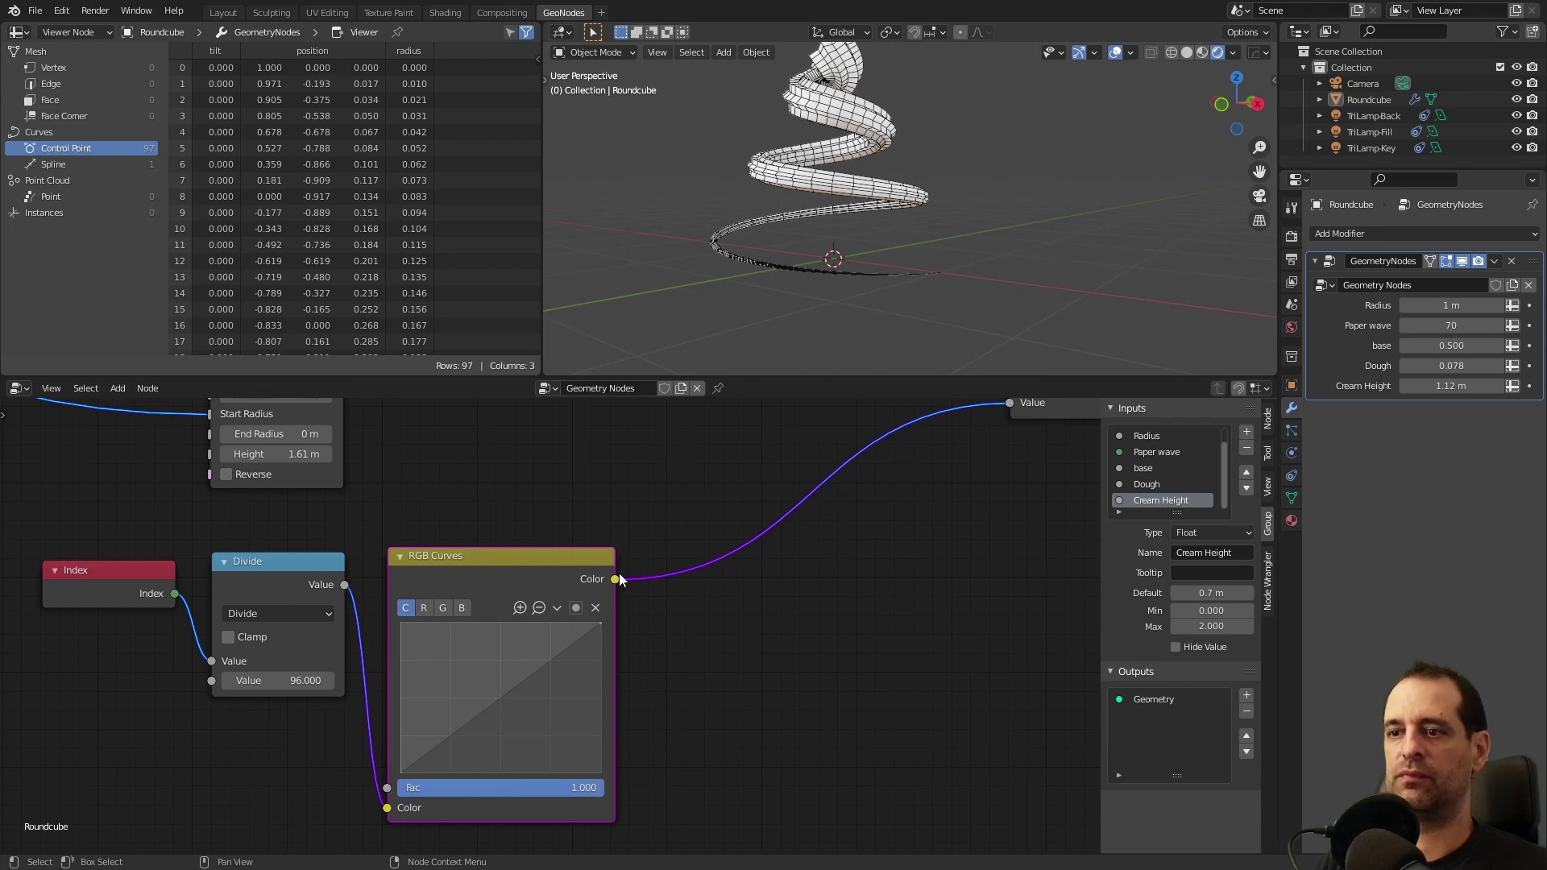
drag(614, 608, 933, 607)
middle_drag(626, 501, 683, 477)
drag(224, 558, 165, 553)
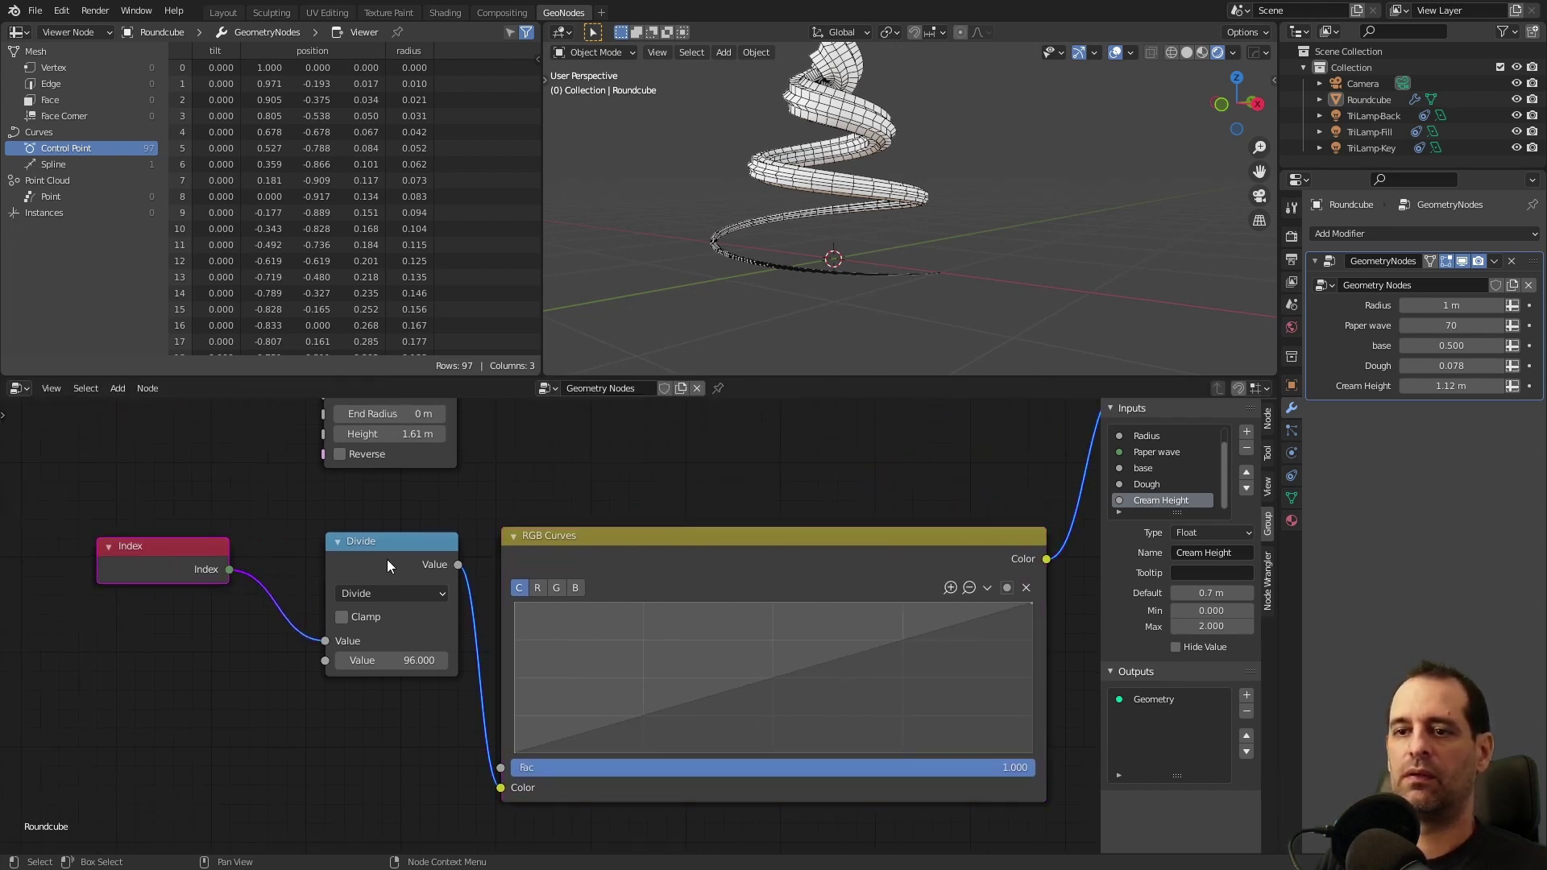
drag(386, 559, 332, 560)
drag(563, 553, 512, 554)
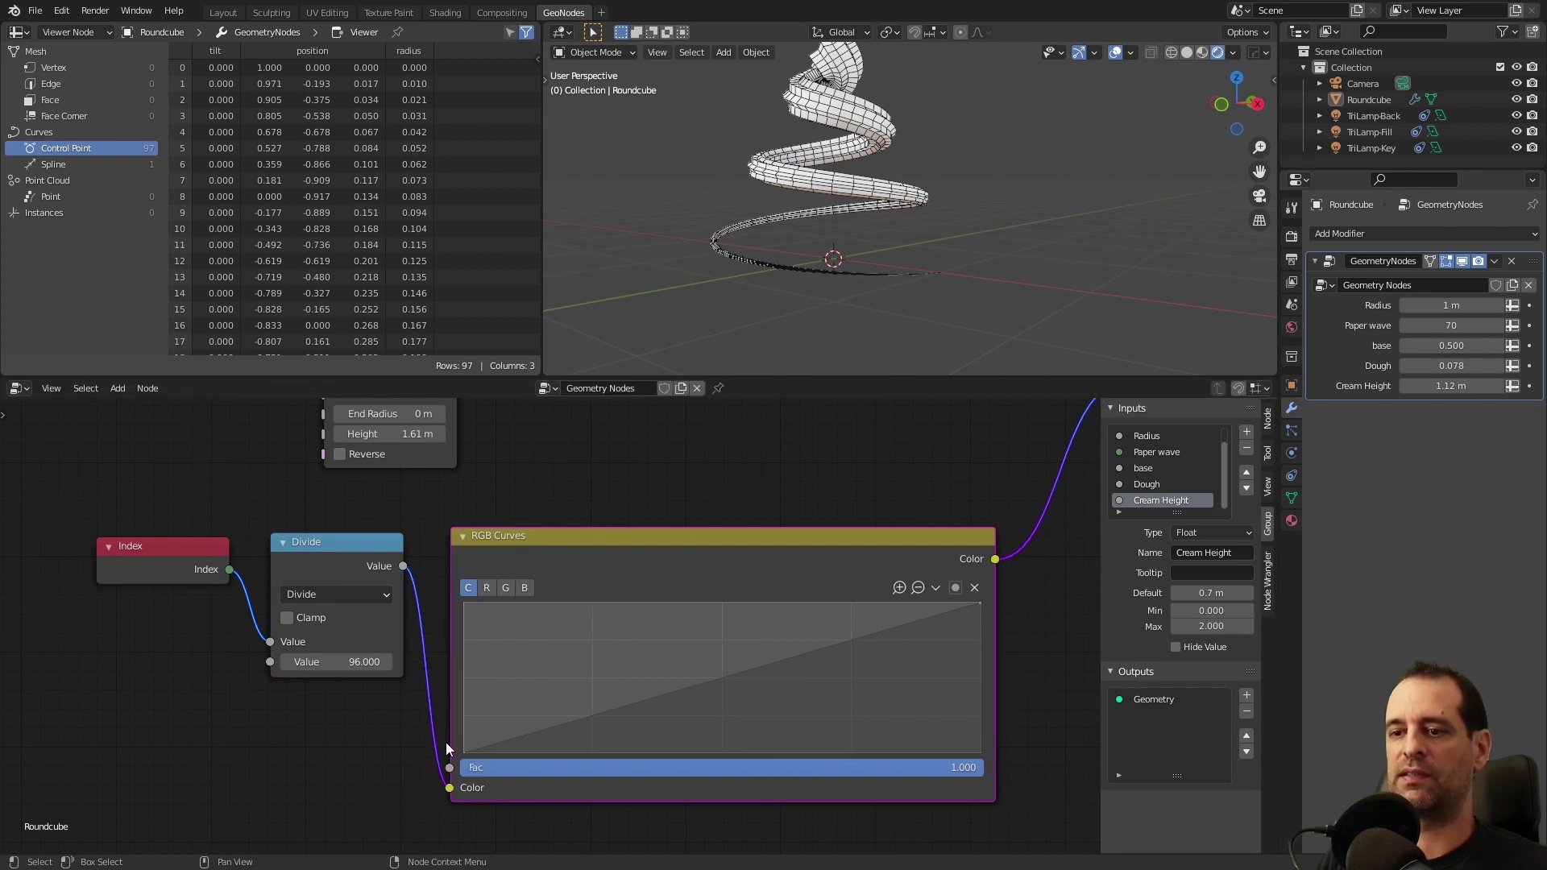
- Shape the RGB curve to rise steeply to about X 0.10, Y 0.93, stay high, and drop to Y 0 at X 1
middle_drag(771, 310, 830, 293)
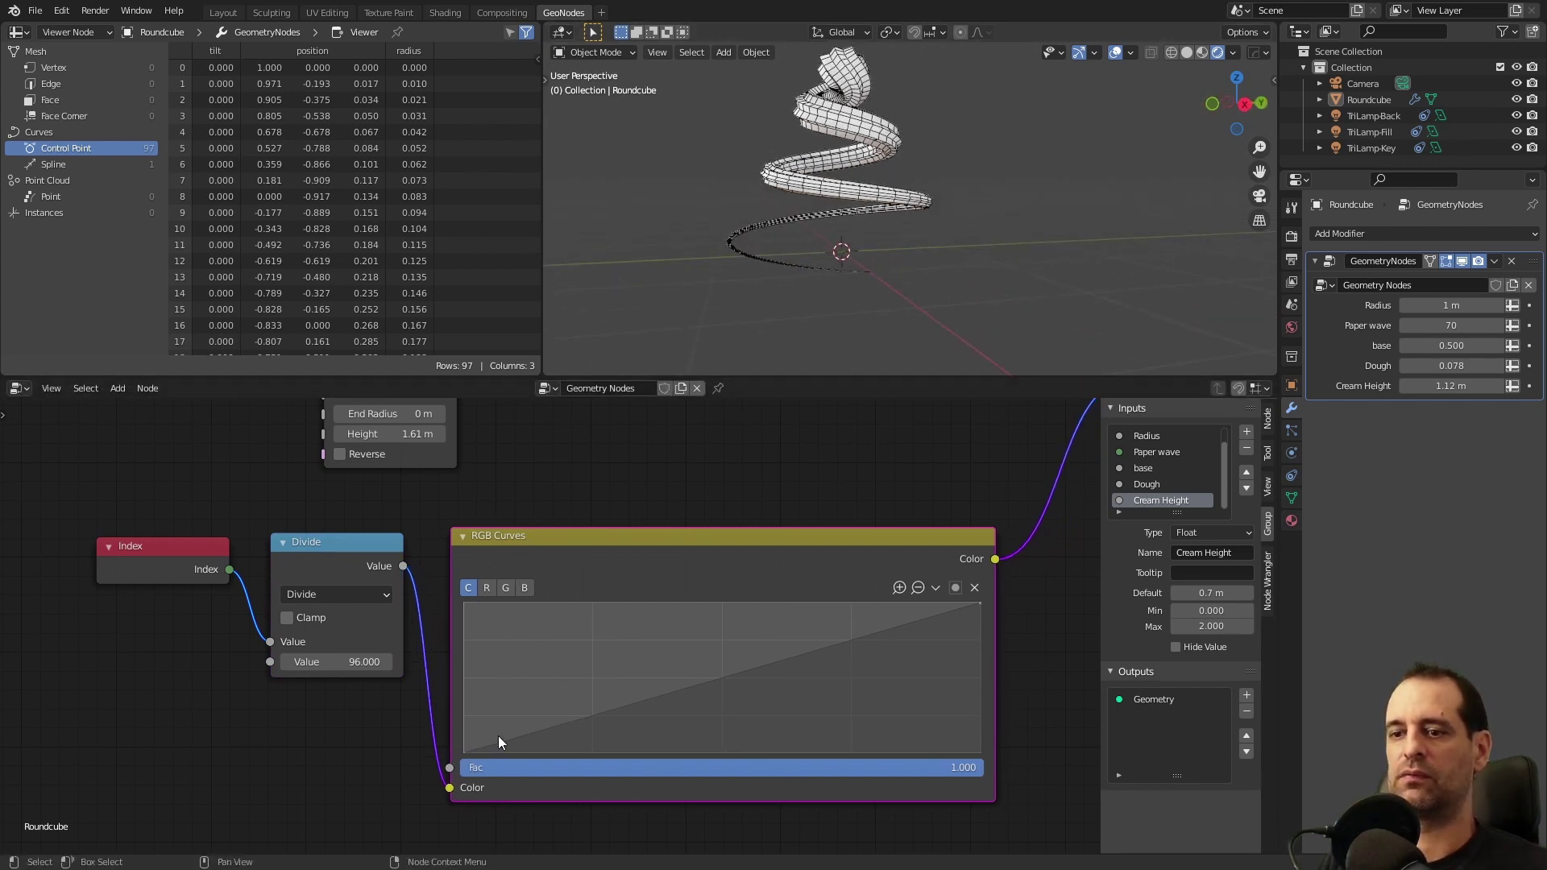
drag(501, 741, 516, 613)
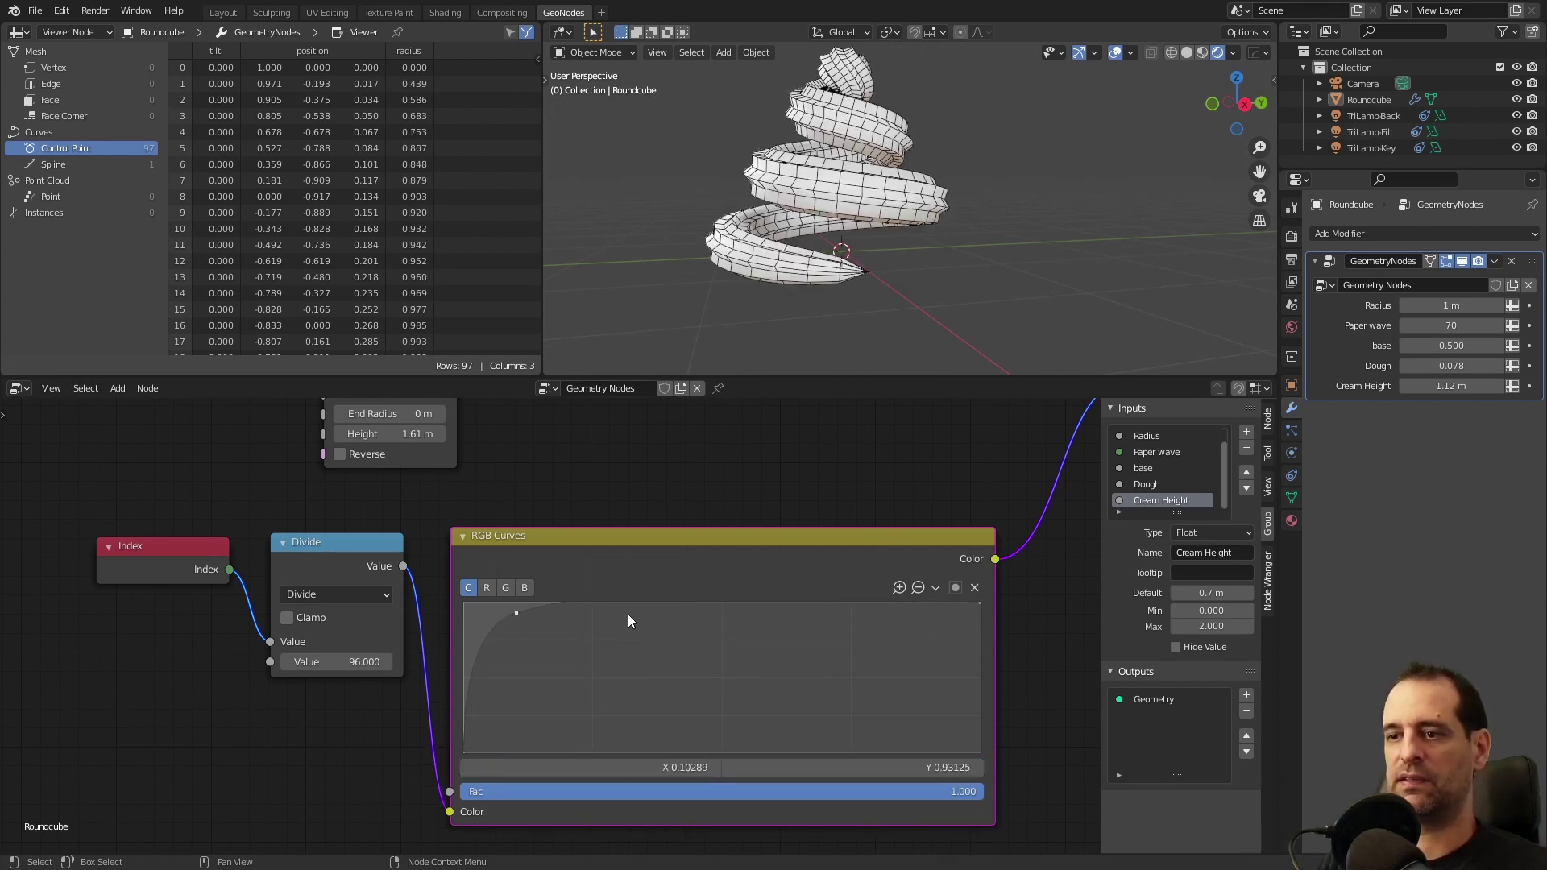
drag(564, 604, 965, 746)
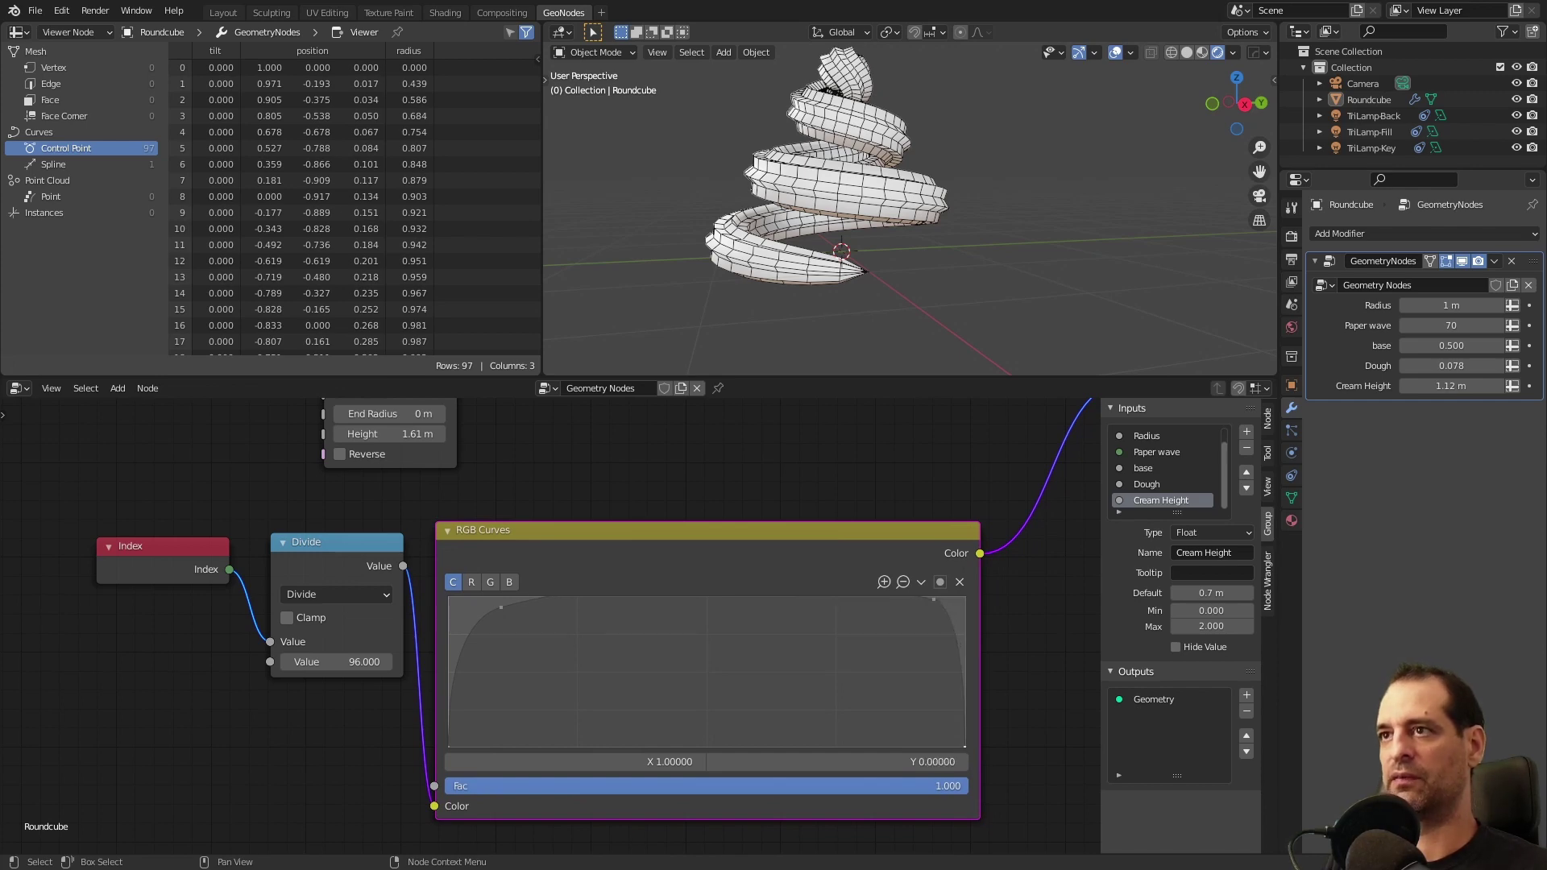
- Lower a point near the end of the RGB curve to about X 0.89, Y 0.64 and check the spiral's tapered tip
middle_drag(1013, 144, 840, 250)
scroll(840, 249, up, 3)
middle_drag(794, 314, 781, 272)
drag(933, 602, 910, 651)
middle_drag(890, 294, 736, 231)
scroll(680, 244, down, 3)
shift+middle_drag(892, 202, 814, 239)
shift+middle_drag(858, 242, 919, 246)
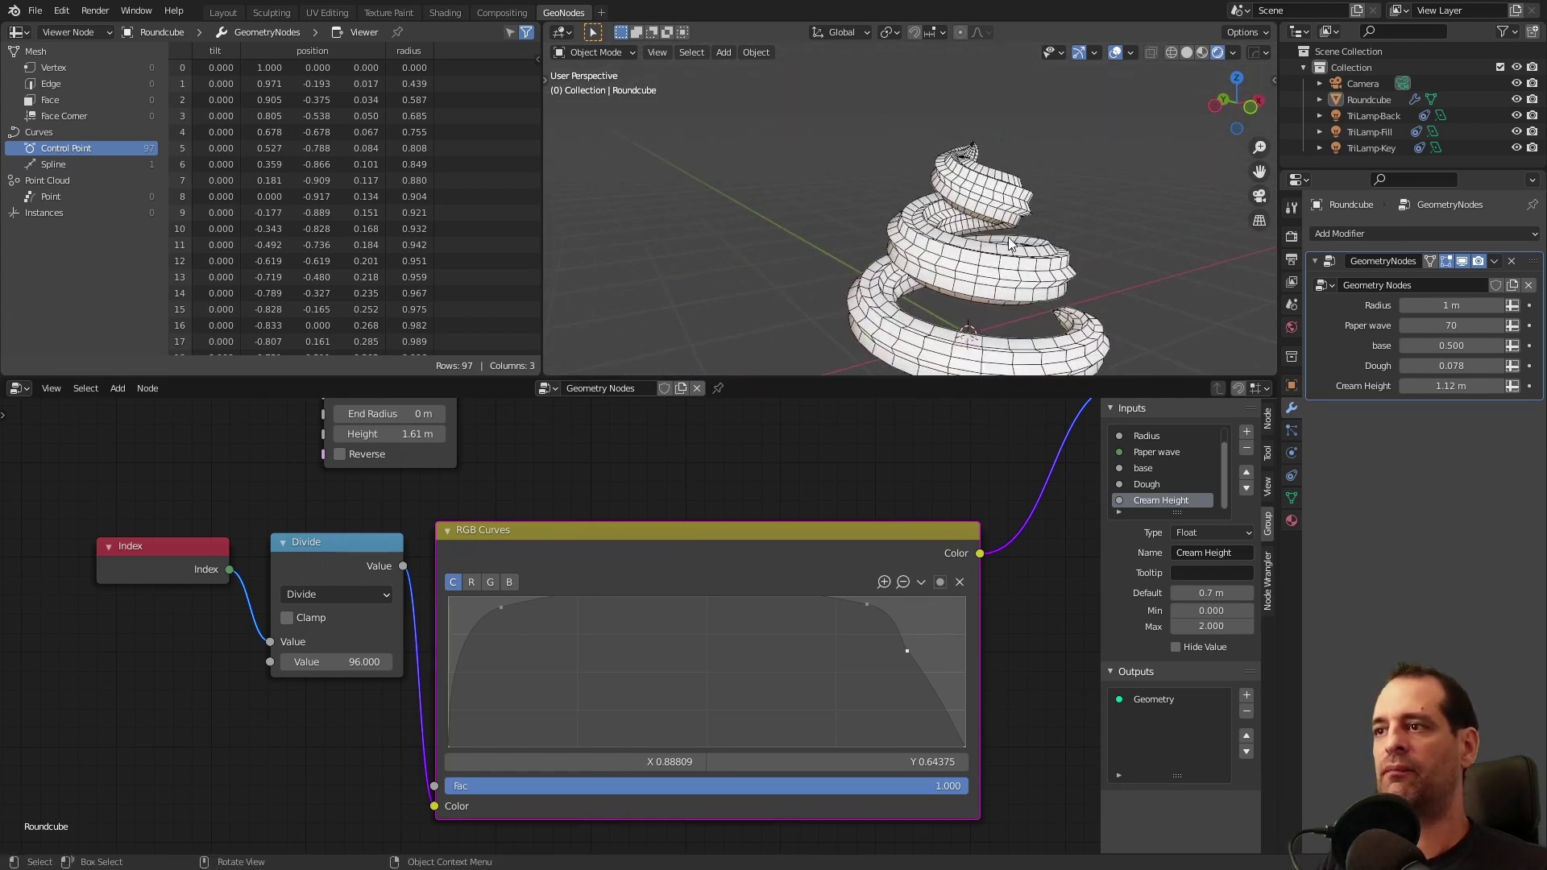
scroll(933, 329, up, 2)
middle_drag(933, 329, 947, 262)
shift+middle_drag(947, 262, 1005, 262)
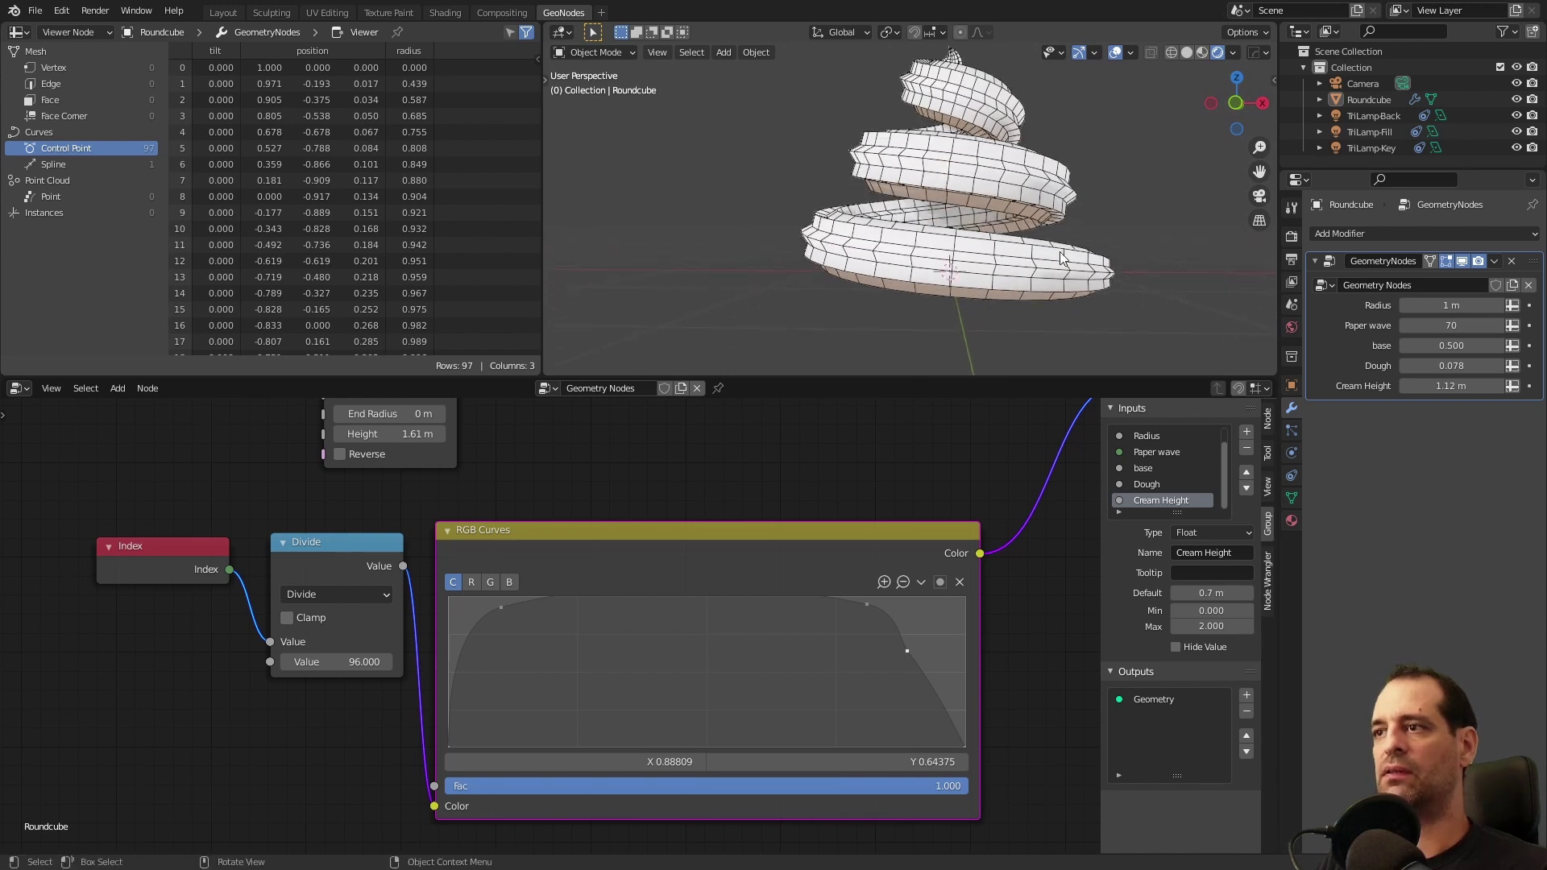
- Insert a Math node between the Group Input's Radius and the Spiral's Start Radius
scroll(496, 463, down, 1)
middle_drag(496, 462, 716, 552)
scroll(568, 536, down, 1)
middle_drag(480, 528, 536, 550)
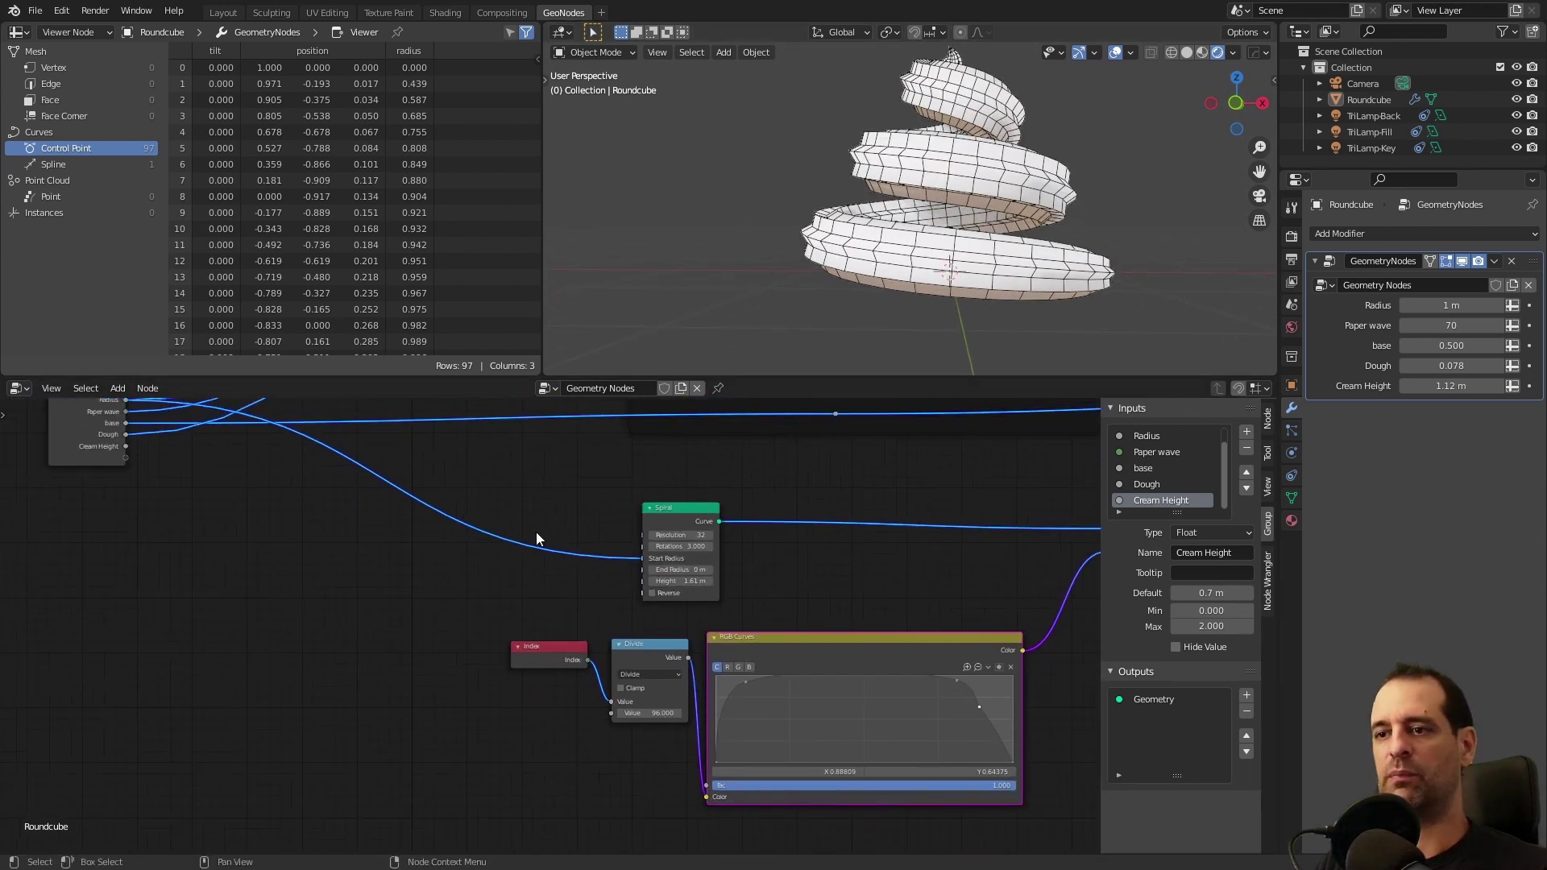
scroll(560, 544, up, 1)
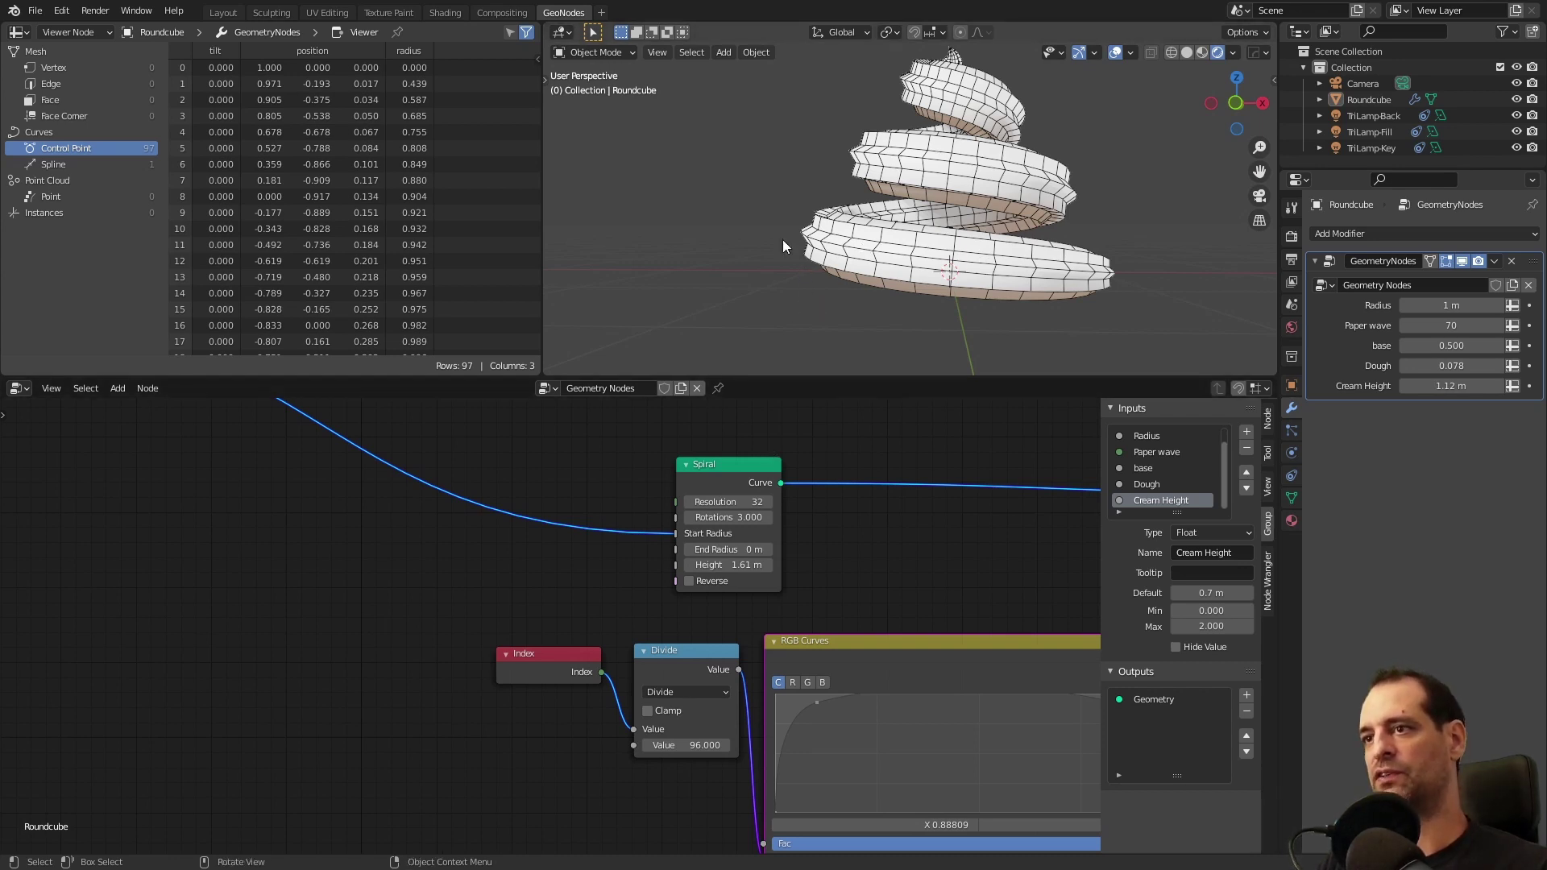
key(shift+a)
click(663, 459)
text(math)
key(Return)
click(620, 516)
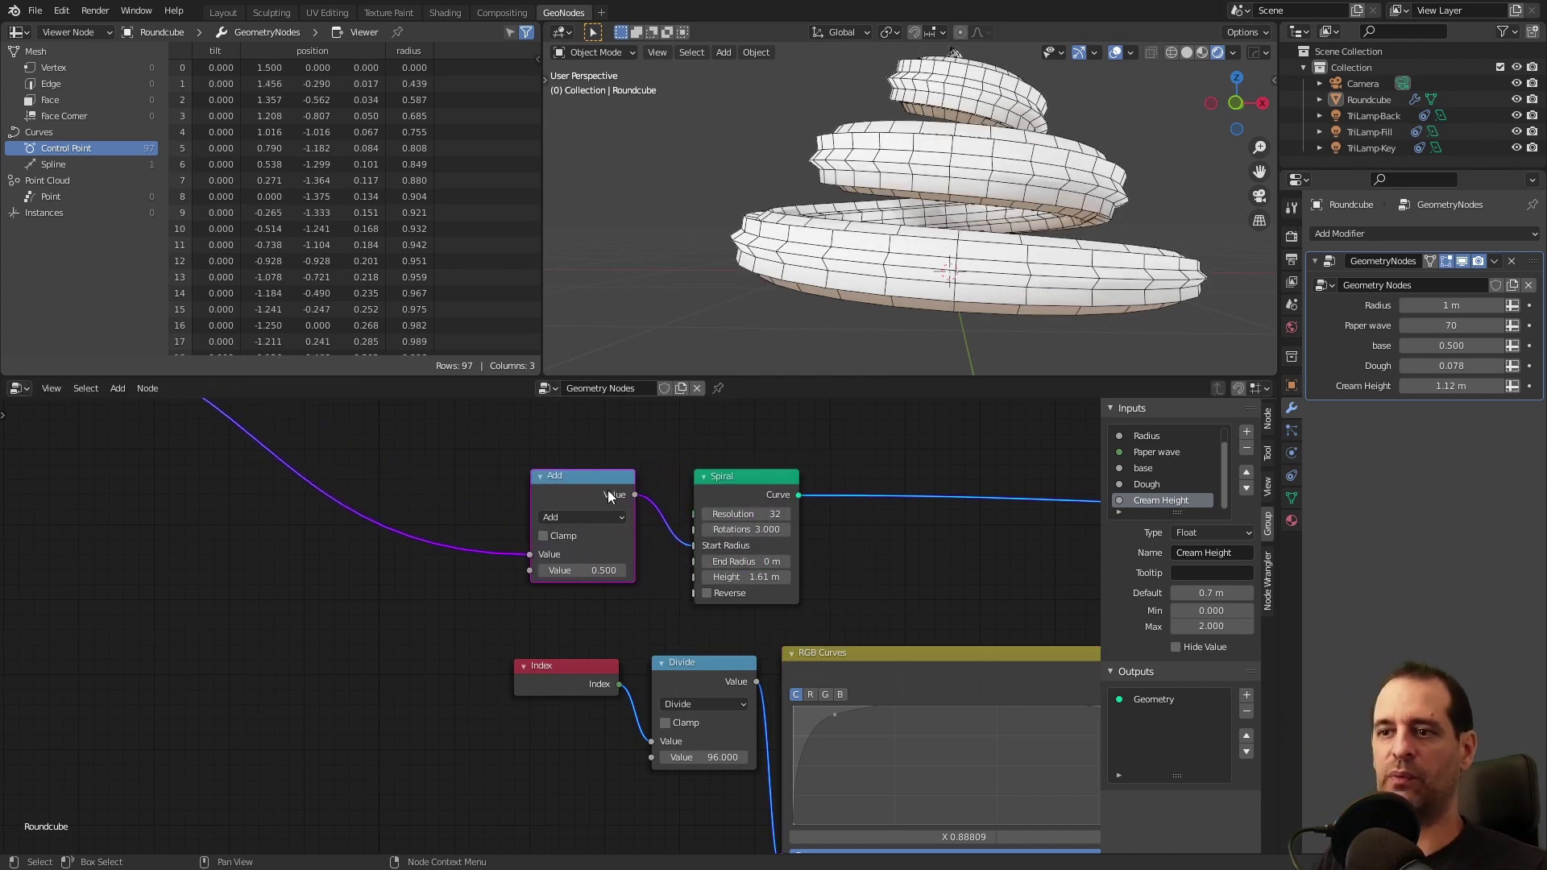
- Set the Math node feeding the Spiral's Start Radius to Multiply with a value of 0.8
click(621, 523)
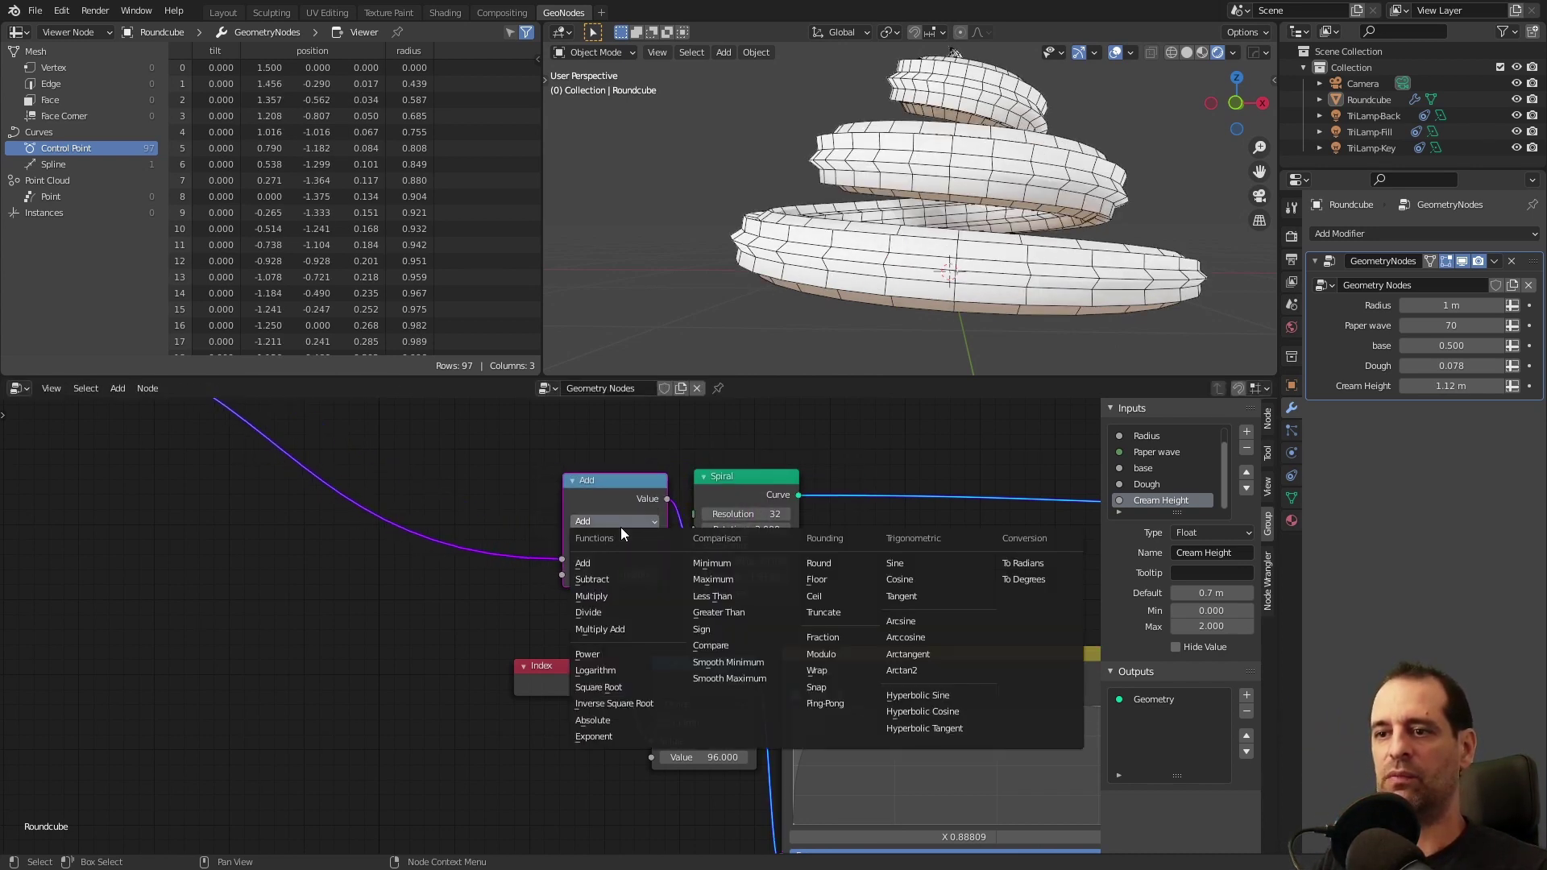
click(624, 596)
click(627, 574)
text(0.8)
key(Return)
scroll(729, 556, down, 1)
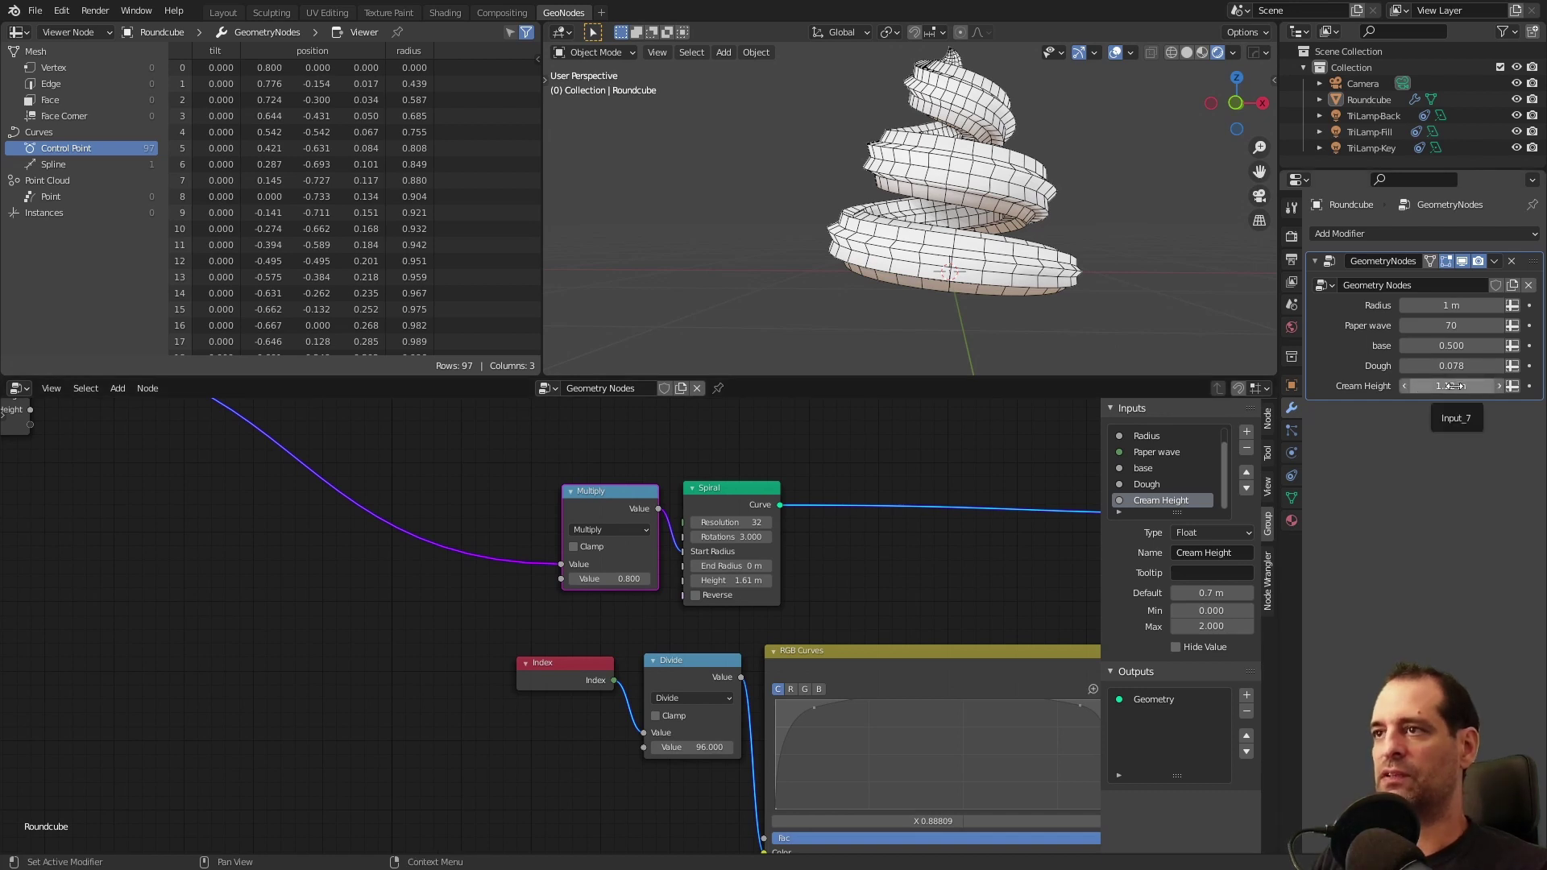
- Connect the Group Input's Cream Height to the Spiral's Height and set Cream Height to 0.94 m
drag(1455, 386, 1450, 386)
drag(1451, 386, 1453, 386)
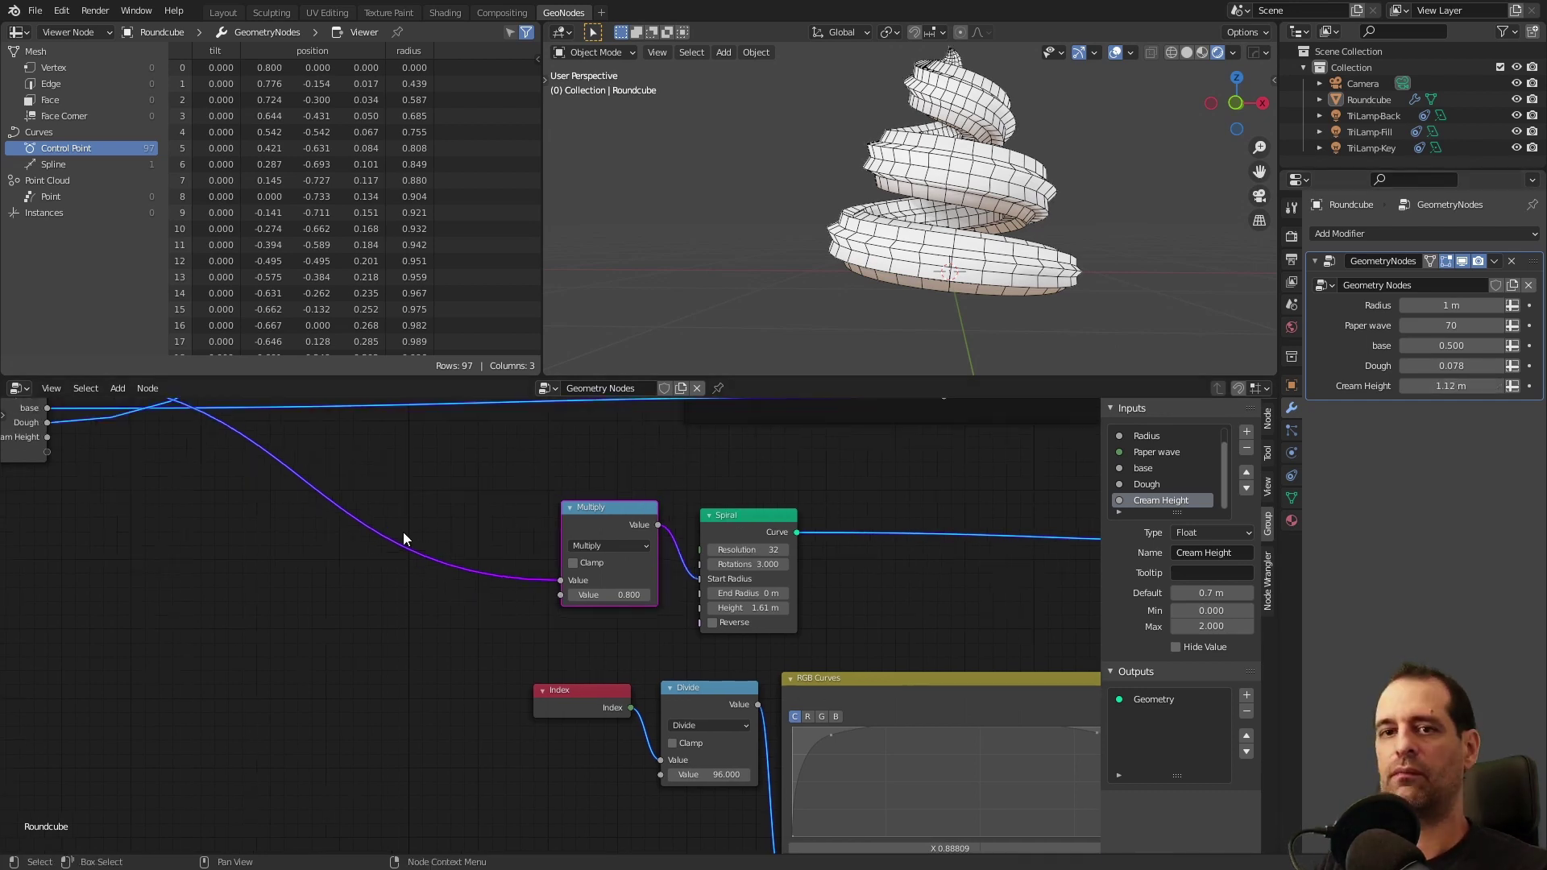
middle_drag(340, 509, 520, 588)
scroll(519, 588, down, 3)
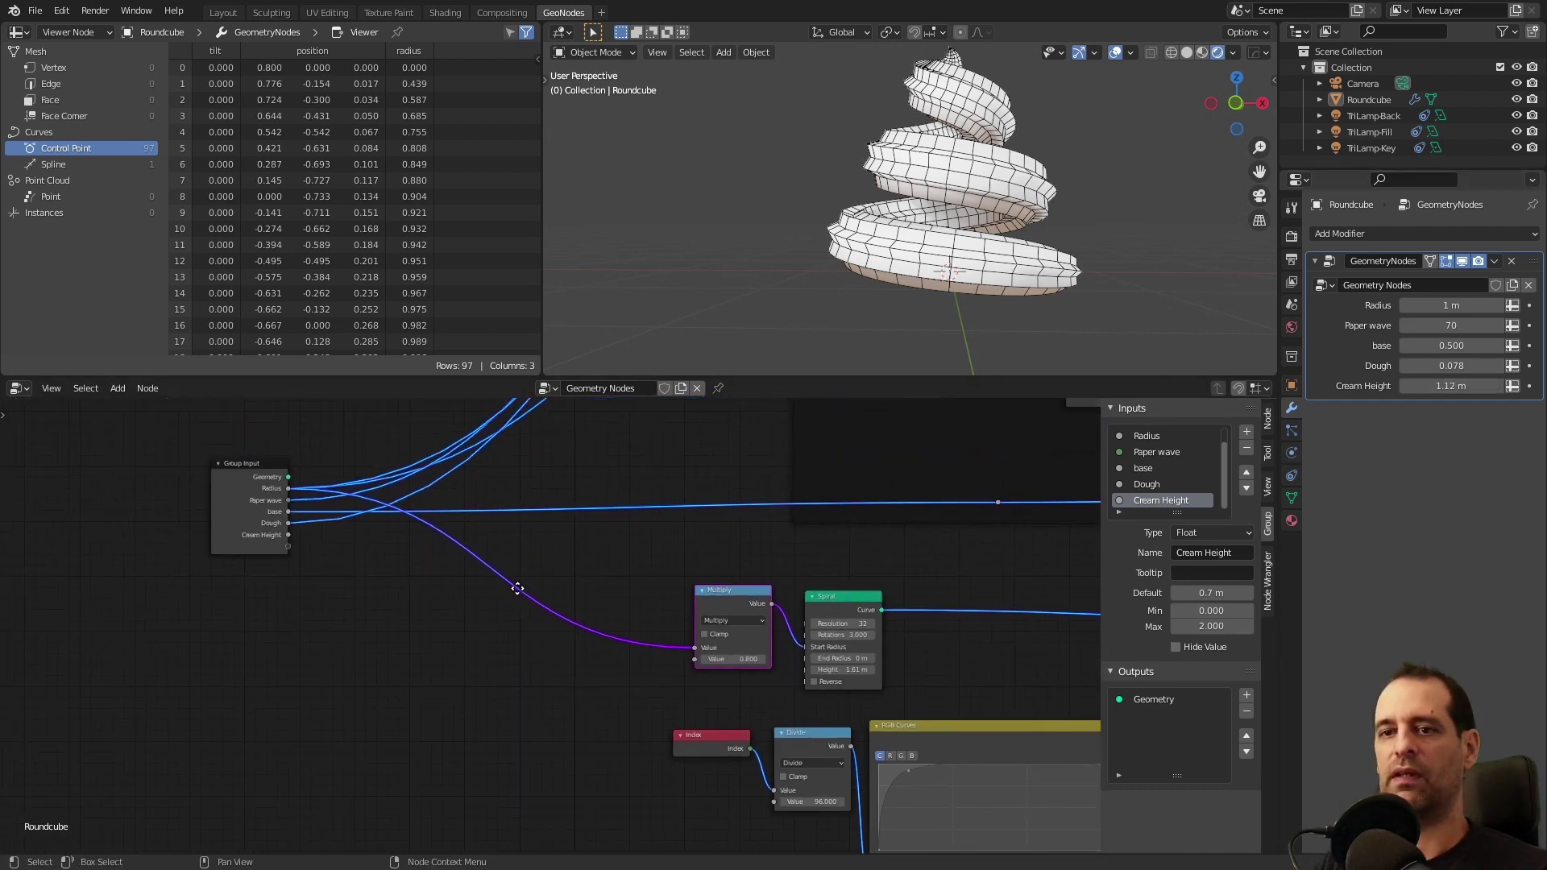
scroll(520, 587, up, 1)
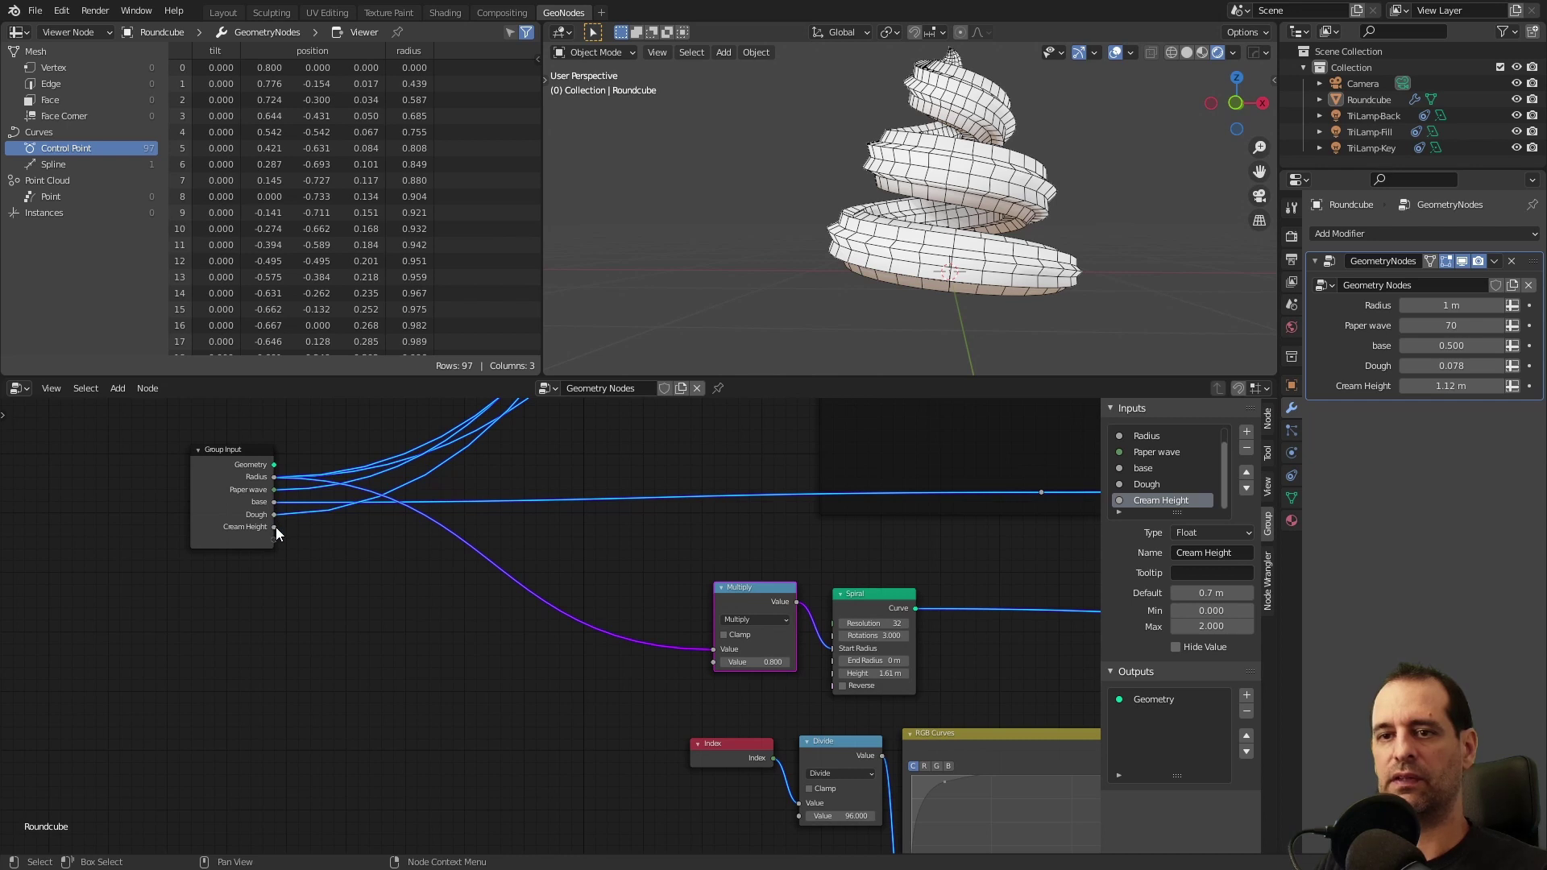
drag(275, 527, 791, 623)
middle_drag(736, 603, 617, 557)
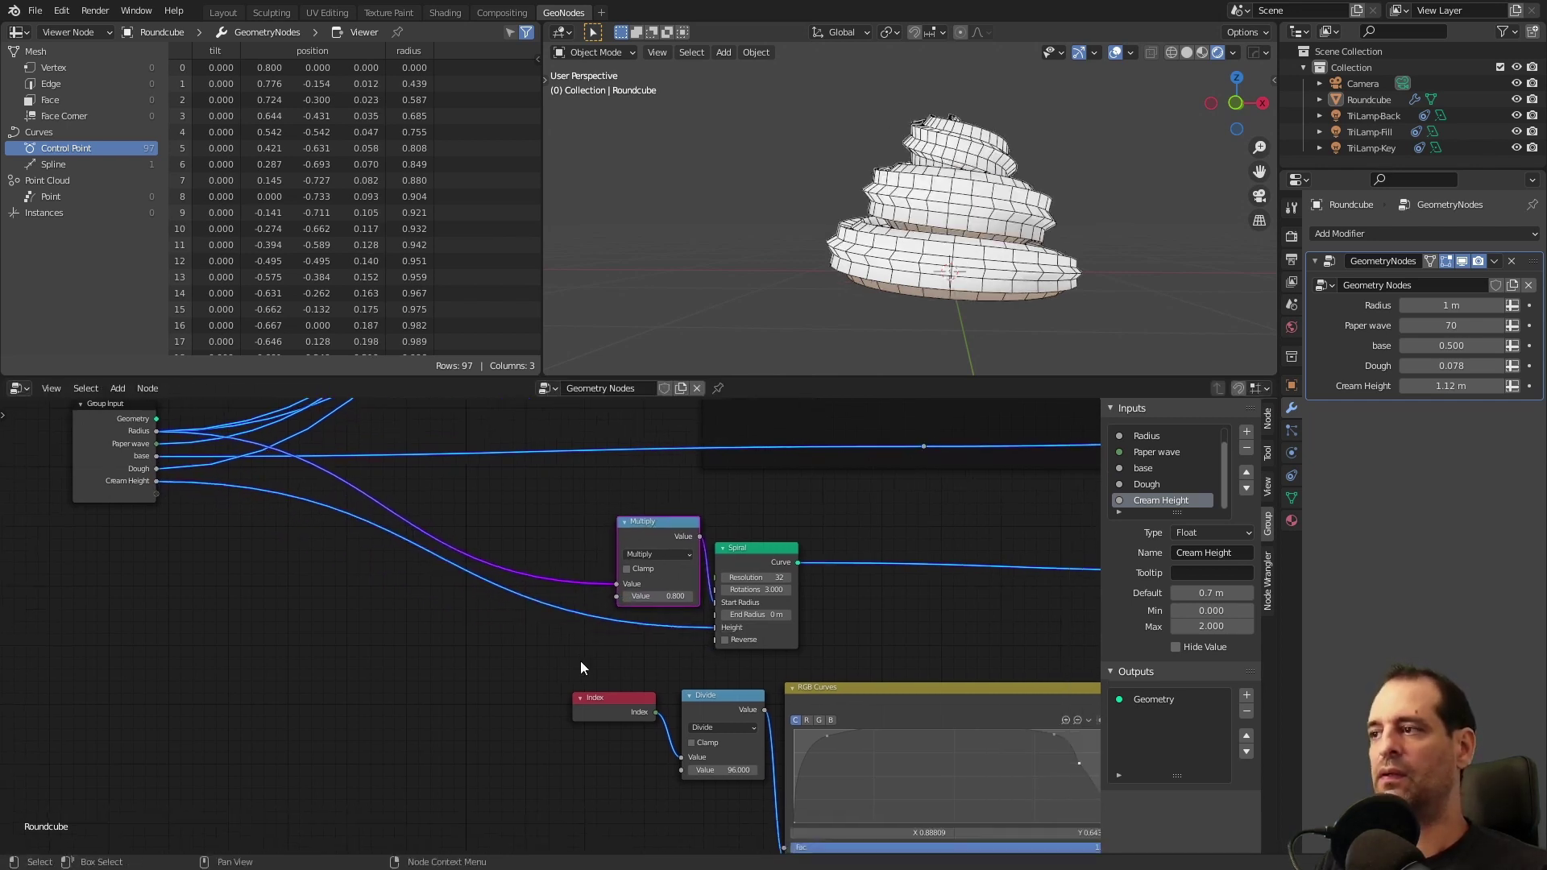
mouse_move(1450, 386)
mouse_down()
mouse_move(1409, 386)
mouse_move(1474, 385)
mouse_move(1417, 386)
mouse_move(1431, 386)
mouse_up()
- Set the Multiply value for the Spiral's Start Radius to 0.88
middle_drag(988, 595, 899, 555)
scroll(834, 558, up, 4)
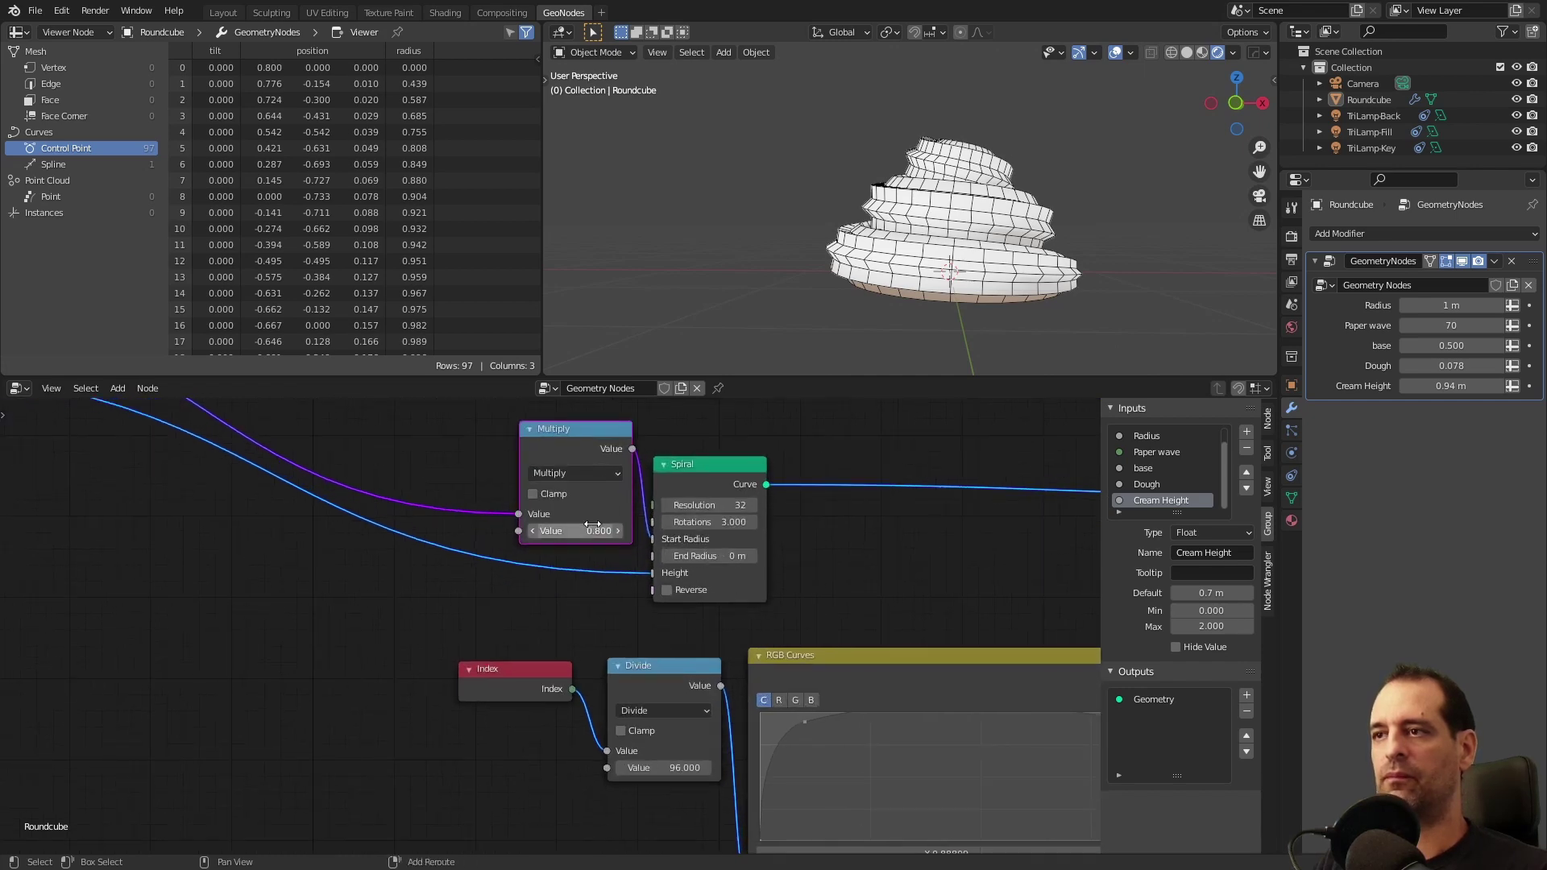
mouse_move(586, 531)
mouse_down()
mouse_move(614, 531)
mouse_move(601, 531)
mouse_up()
- Add points along the RGB curve for a fuller start and gentle thickness waves, including one at about X 0.74, Y 0.91
middle_drag(802, 201, 846, 169)
middle_drag(927, 648, 758, 516)
scroll(622, 621, up, 2)
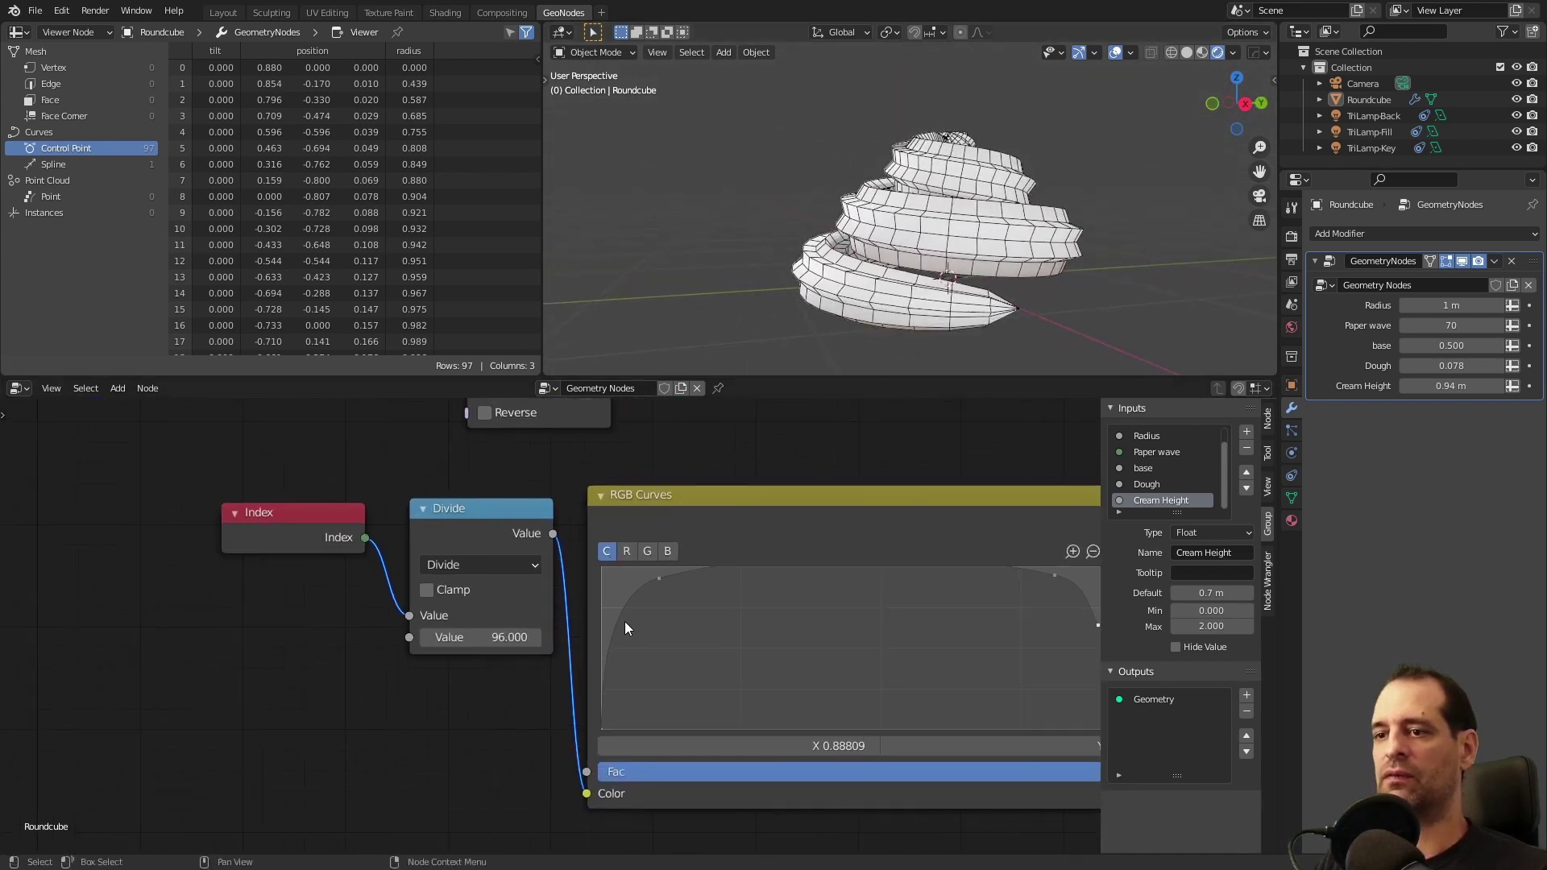
drag(622, 621, 955, 581)
click(889, 569)
click(1015, 581)
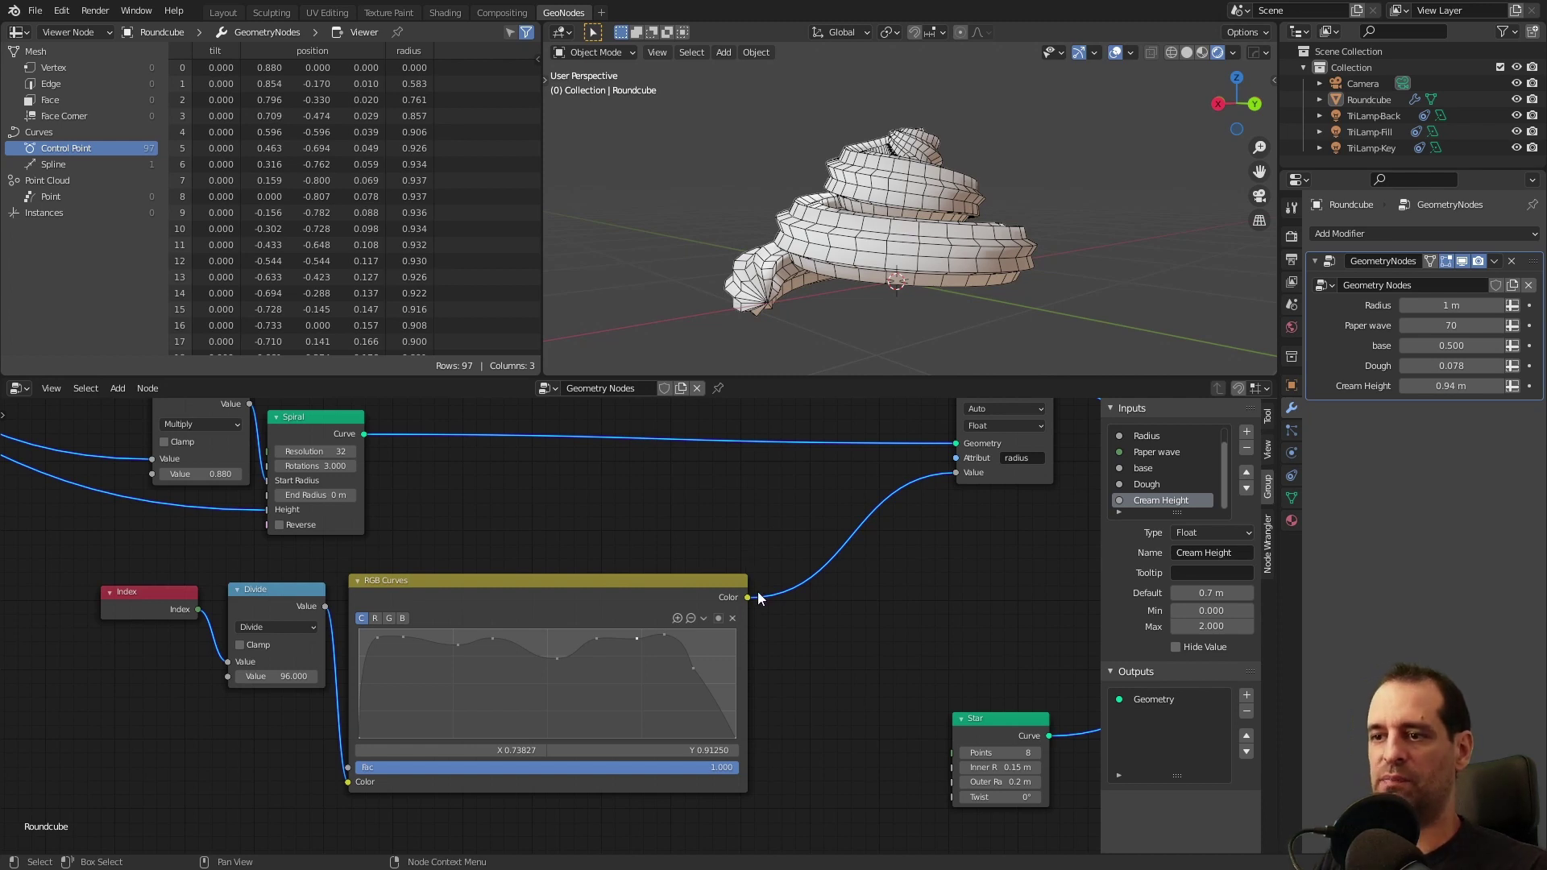
- Insert a Math node between the RGB Curves Color and the radius attribute's Value, set to Multiply by 1.21
drag(747, 597, 775, 467)
text(math)
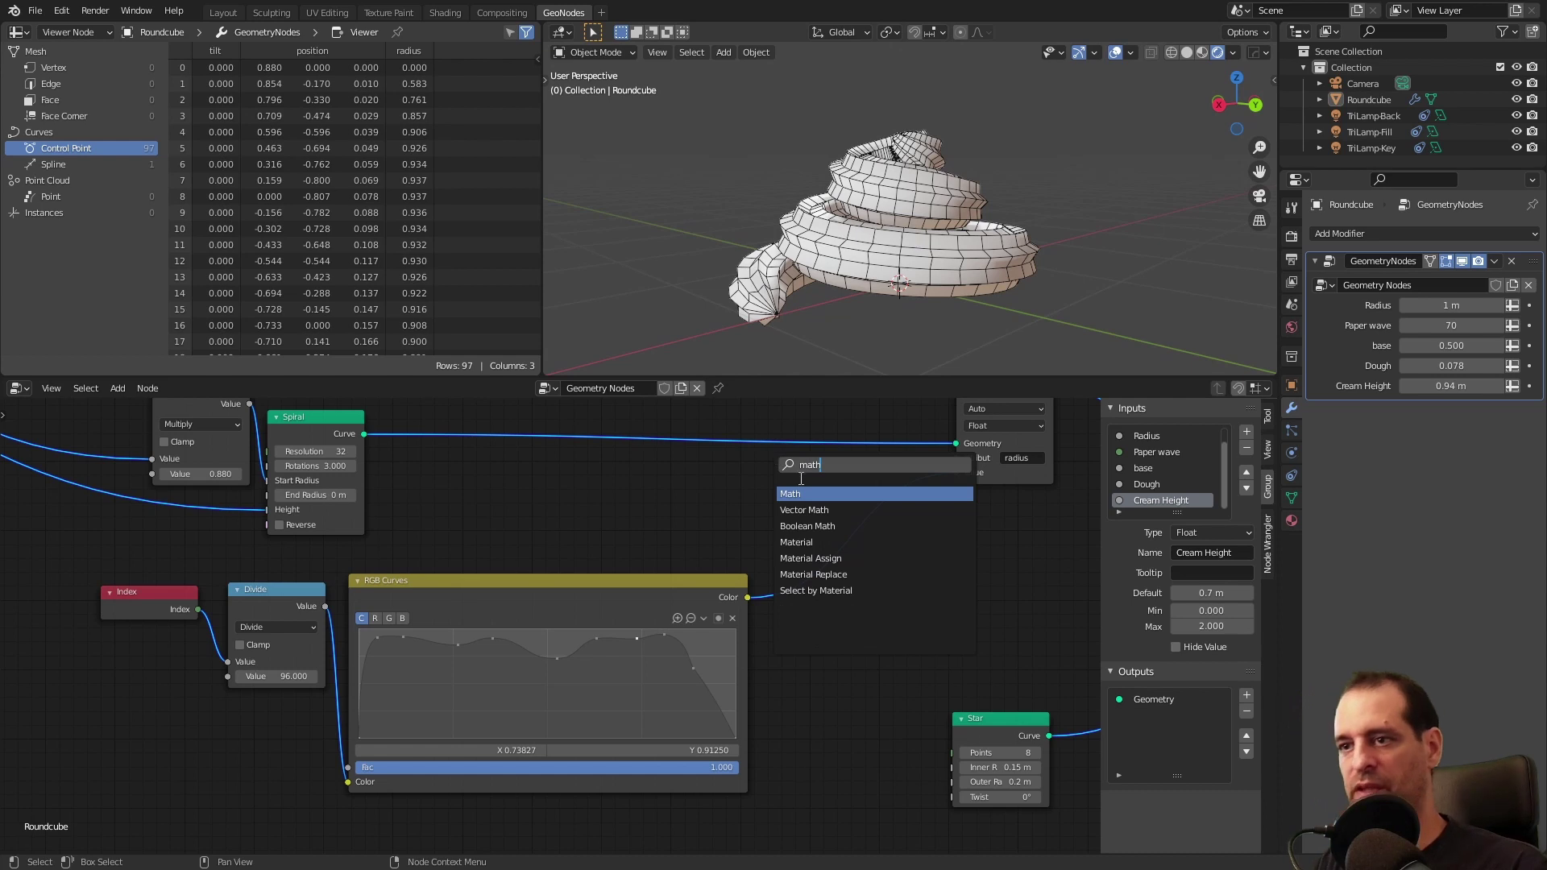
key(Return)
click(834, 539)
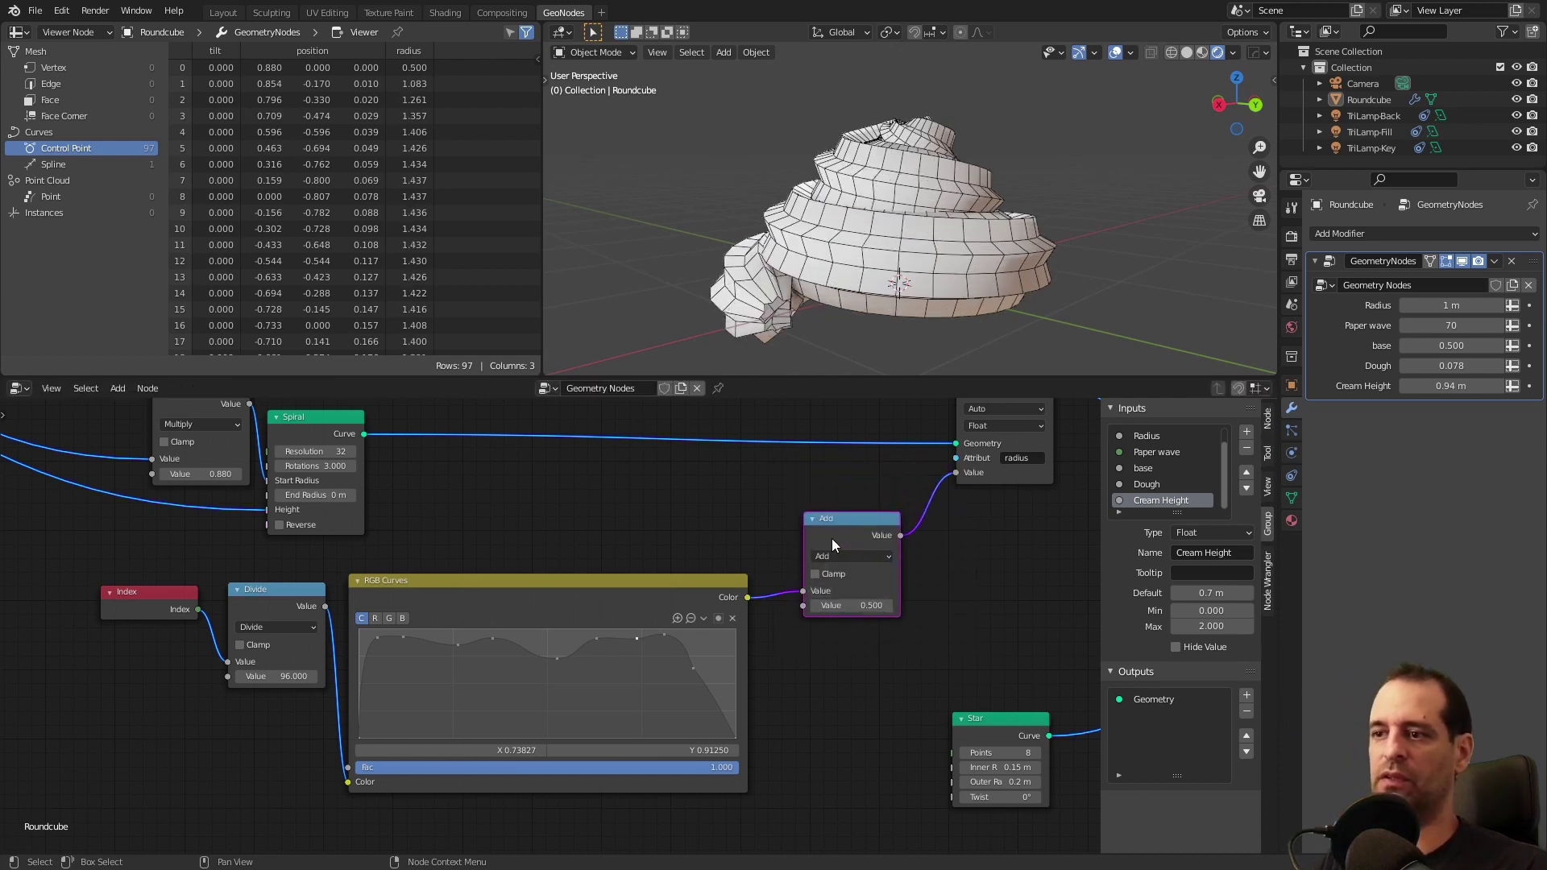
click(839, 548)
click(879, 621)
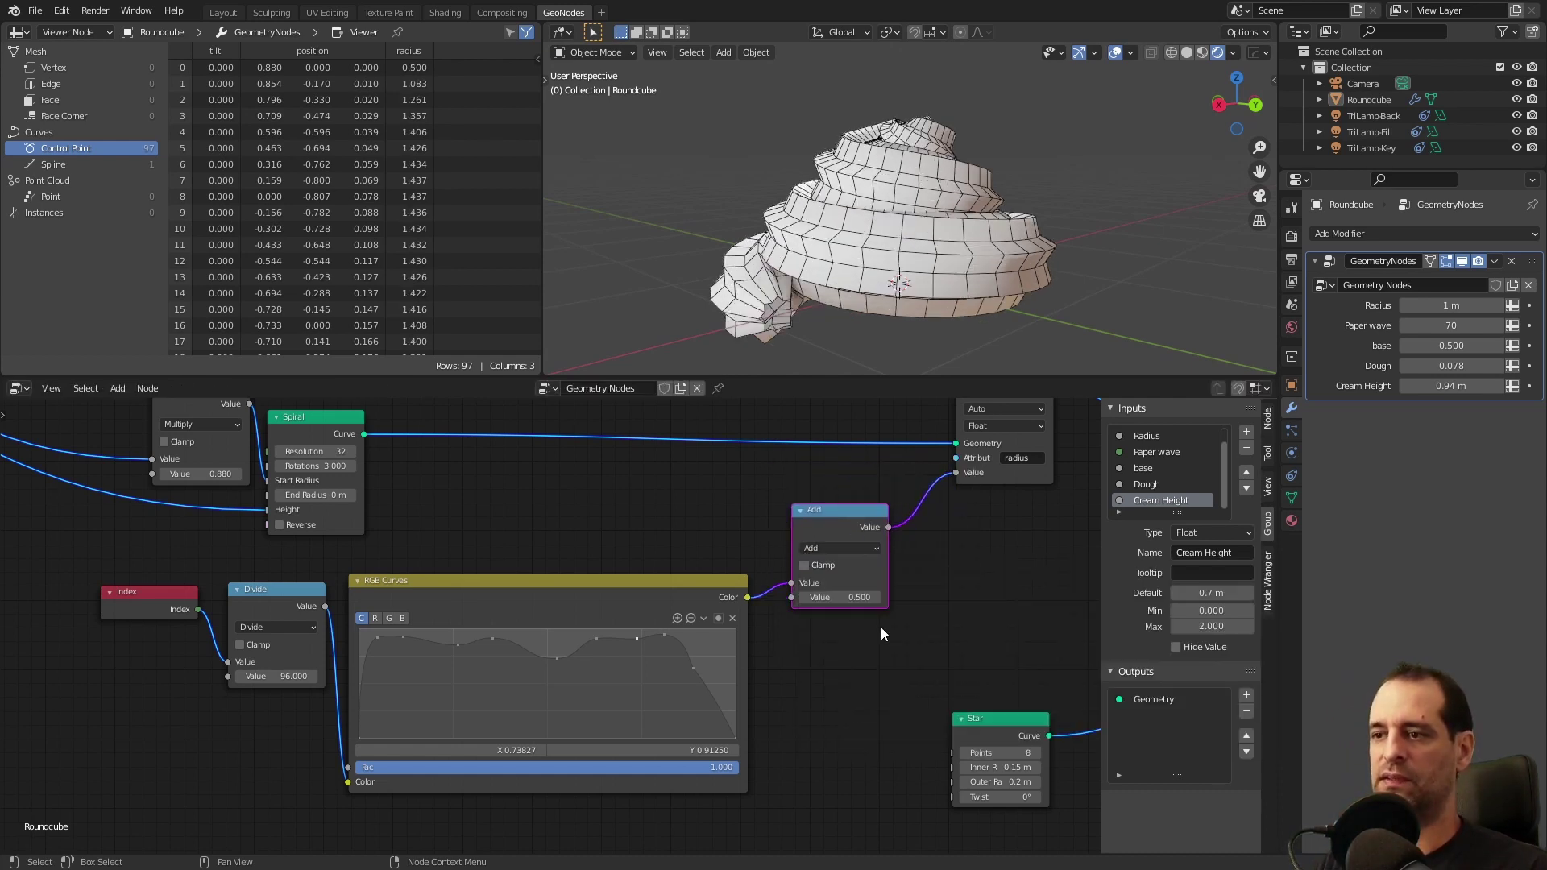
click(828, 548)
click(834, 617)
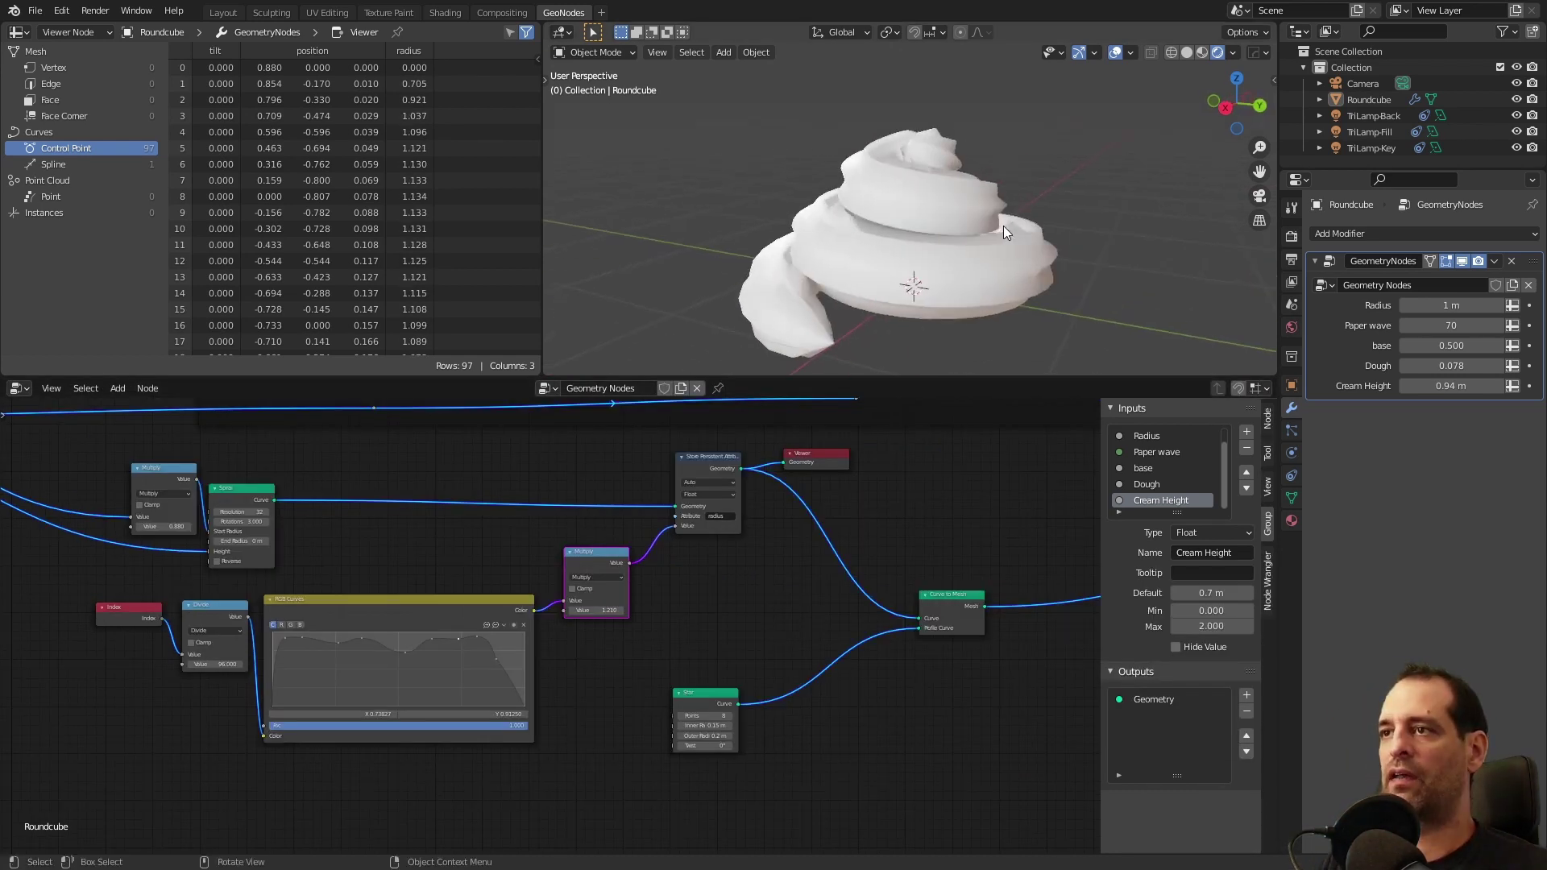
- Move the Curve to Mesh node farther from the Store Persistent Attribute node to make room between them
middle_drag(1003, 227, 1037, 145)
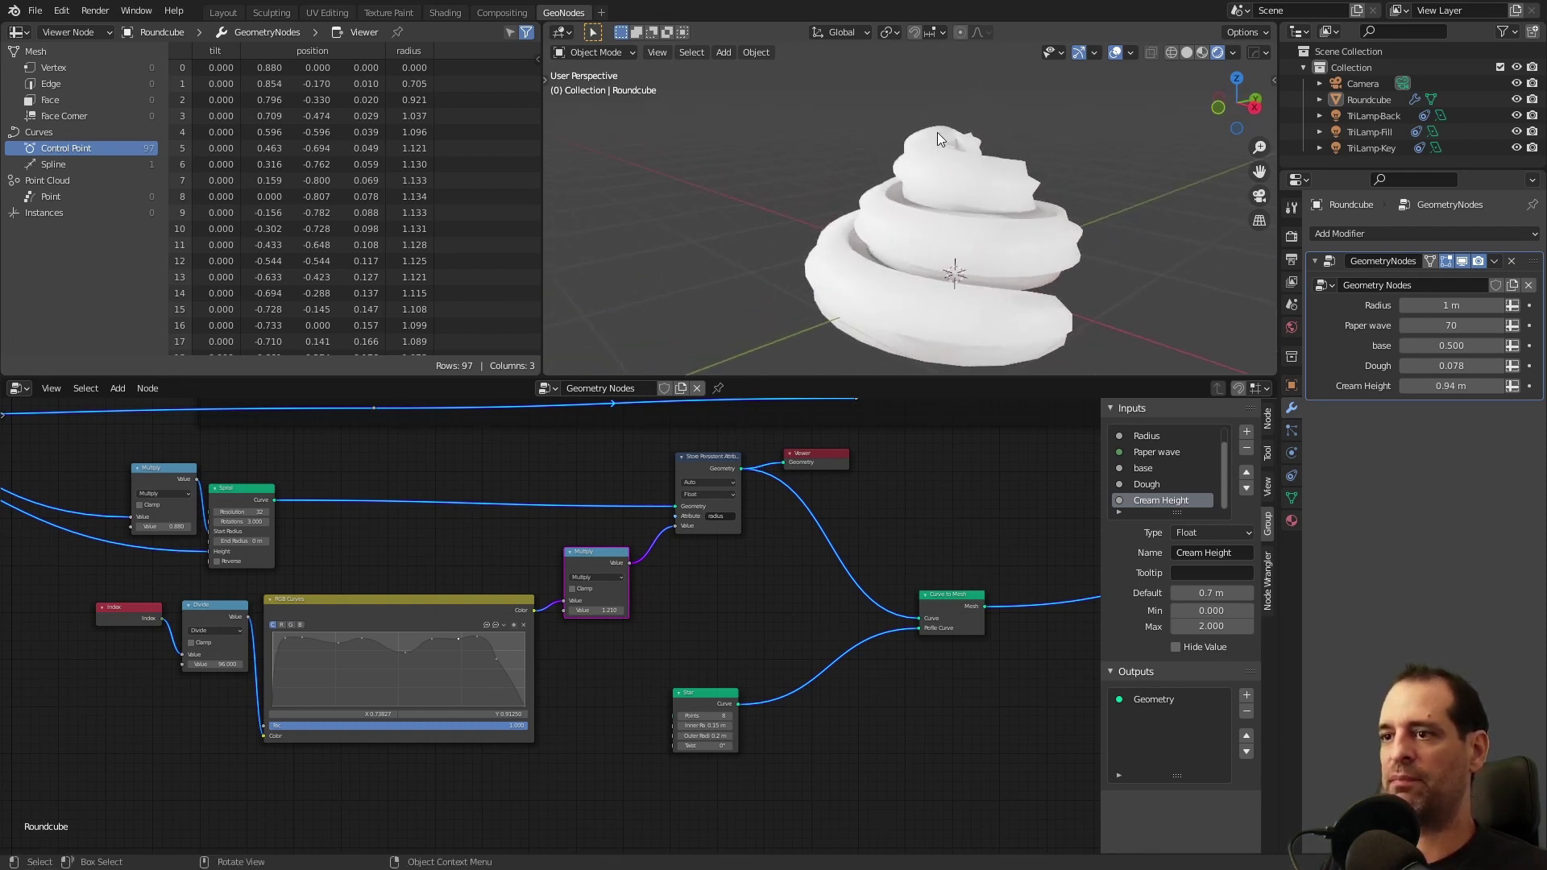
middle_drag(942, 588, 833, 524)
drag(833, 523, 860, 525)
middle_drag(756, 448, 766, 488)
key(shift+a)
click(766, 487)
key(Escape)
- Duplicate the Store Persistent Attribute node, name its attribute tip, and insert it before Curve to Mesh's Curve input
click(598, 438)
key(shift+d)
click(676, 533)
scroll(771, 499, up, 2)
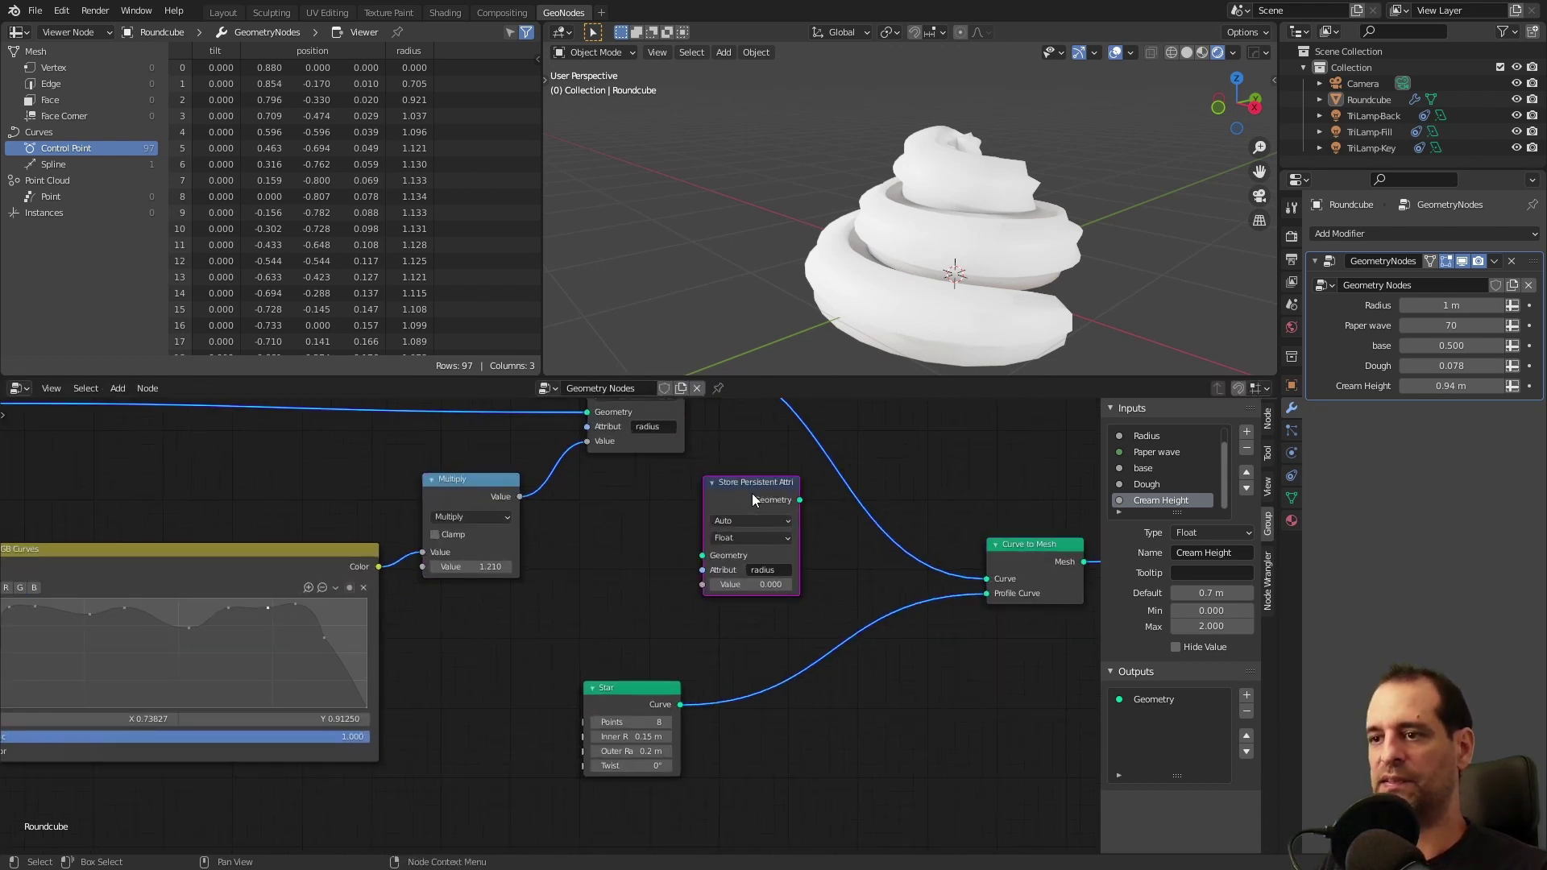
click(779, 569)
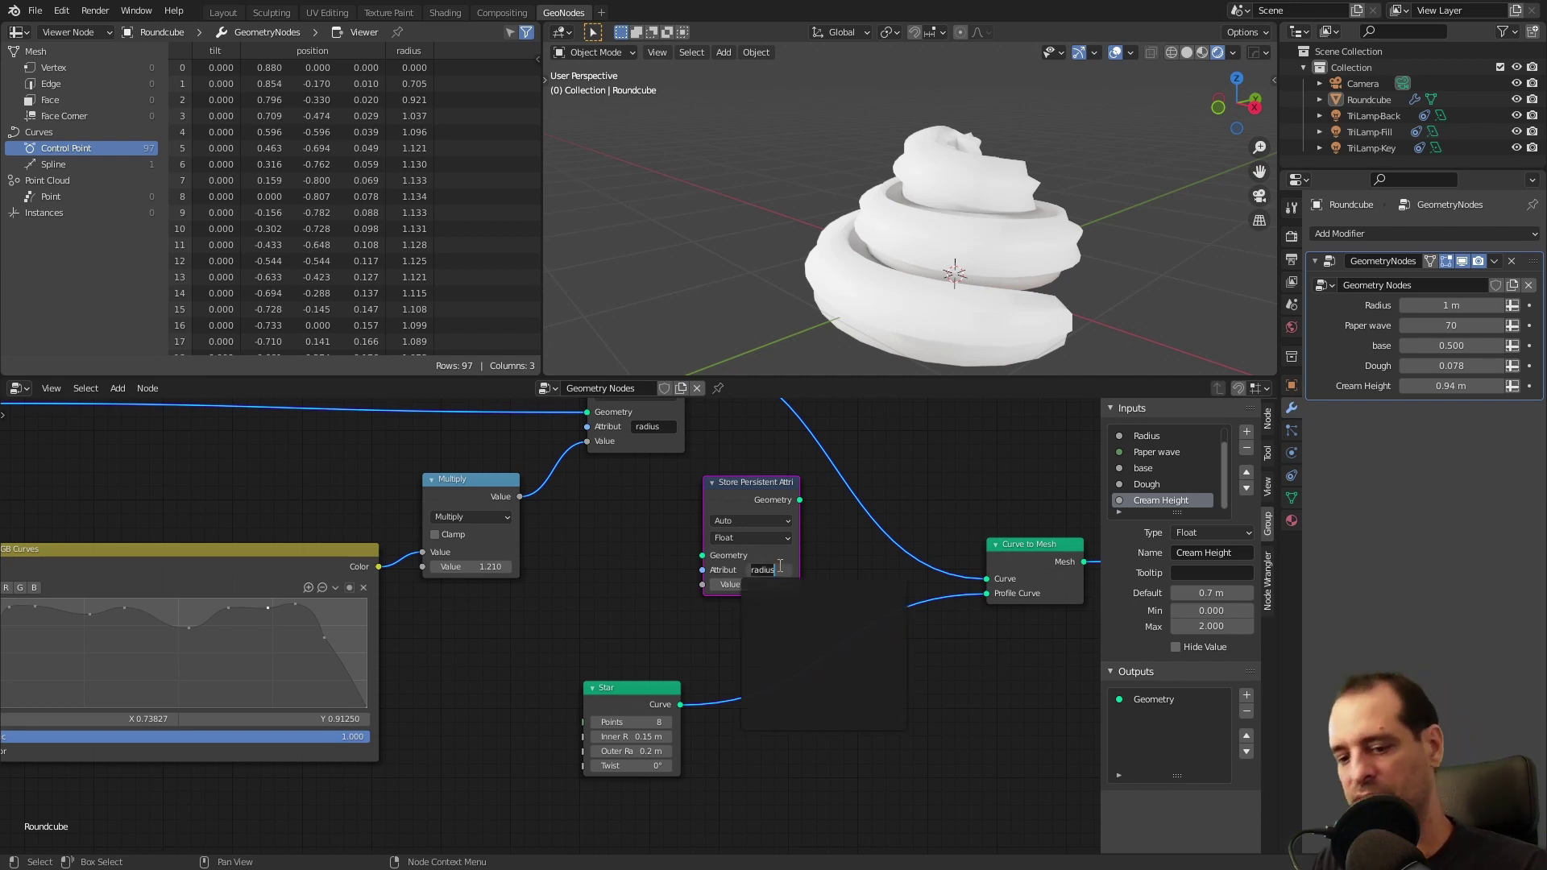
text(tip)
key(Return)
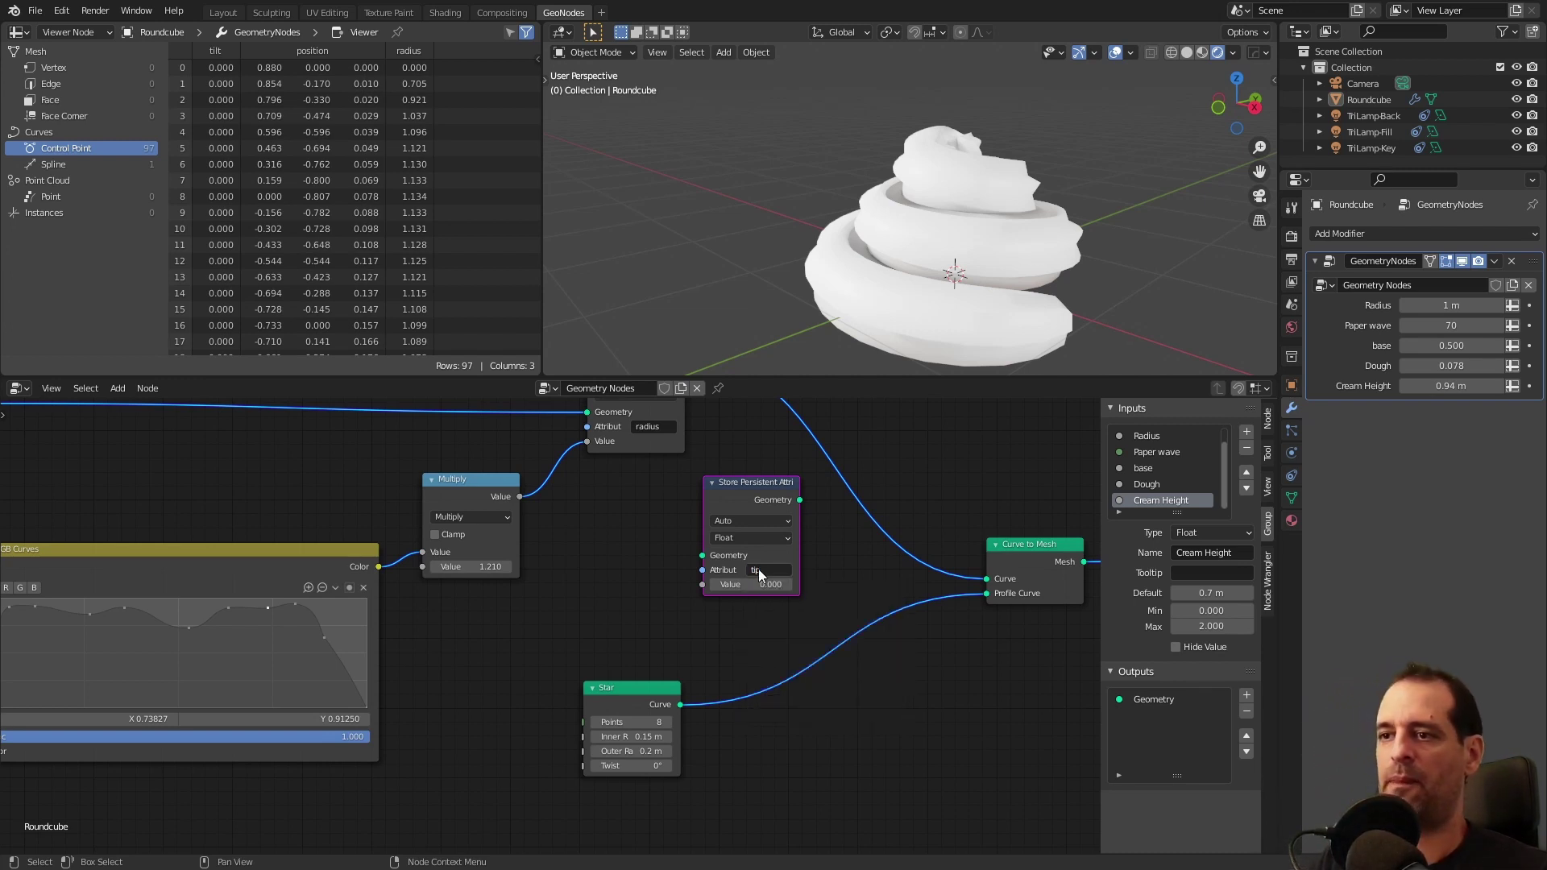
drag(754, 478, 796, 444)
- Duplicate the RGB Curves node below the original and reset the copy's curve to a straight line
middle_drag(491, 556, 714, 548)
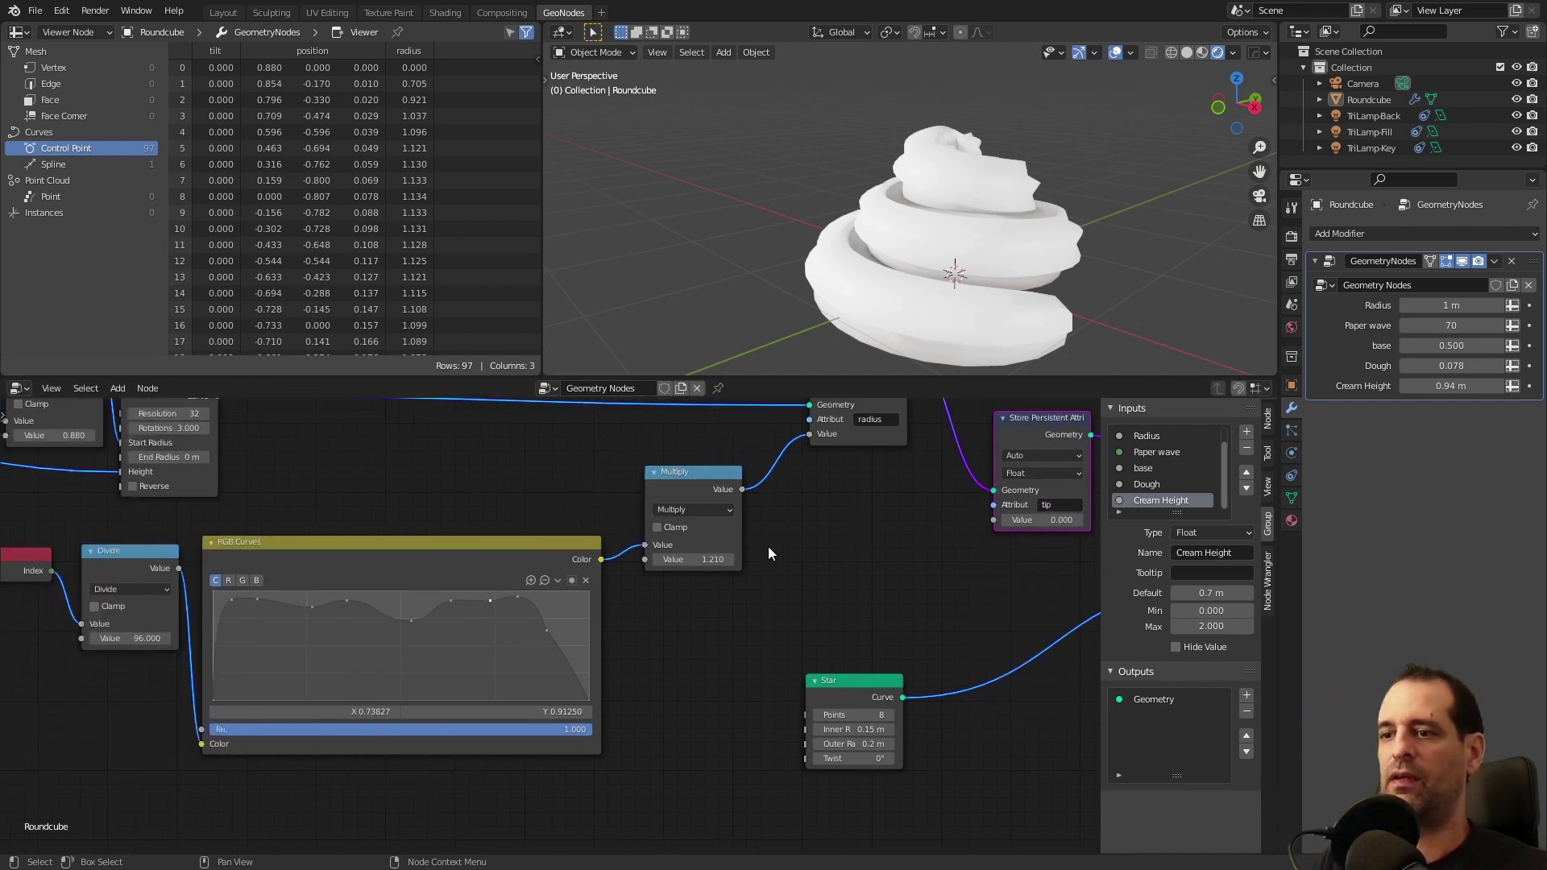
scroll(541, 505, down, 3)
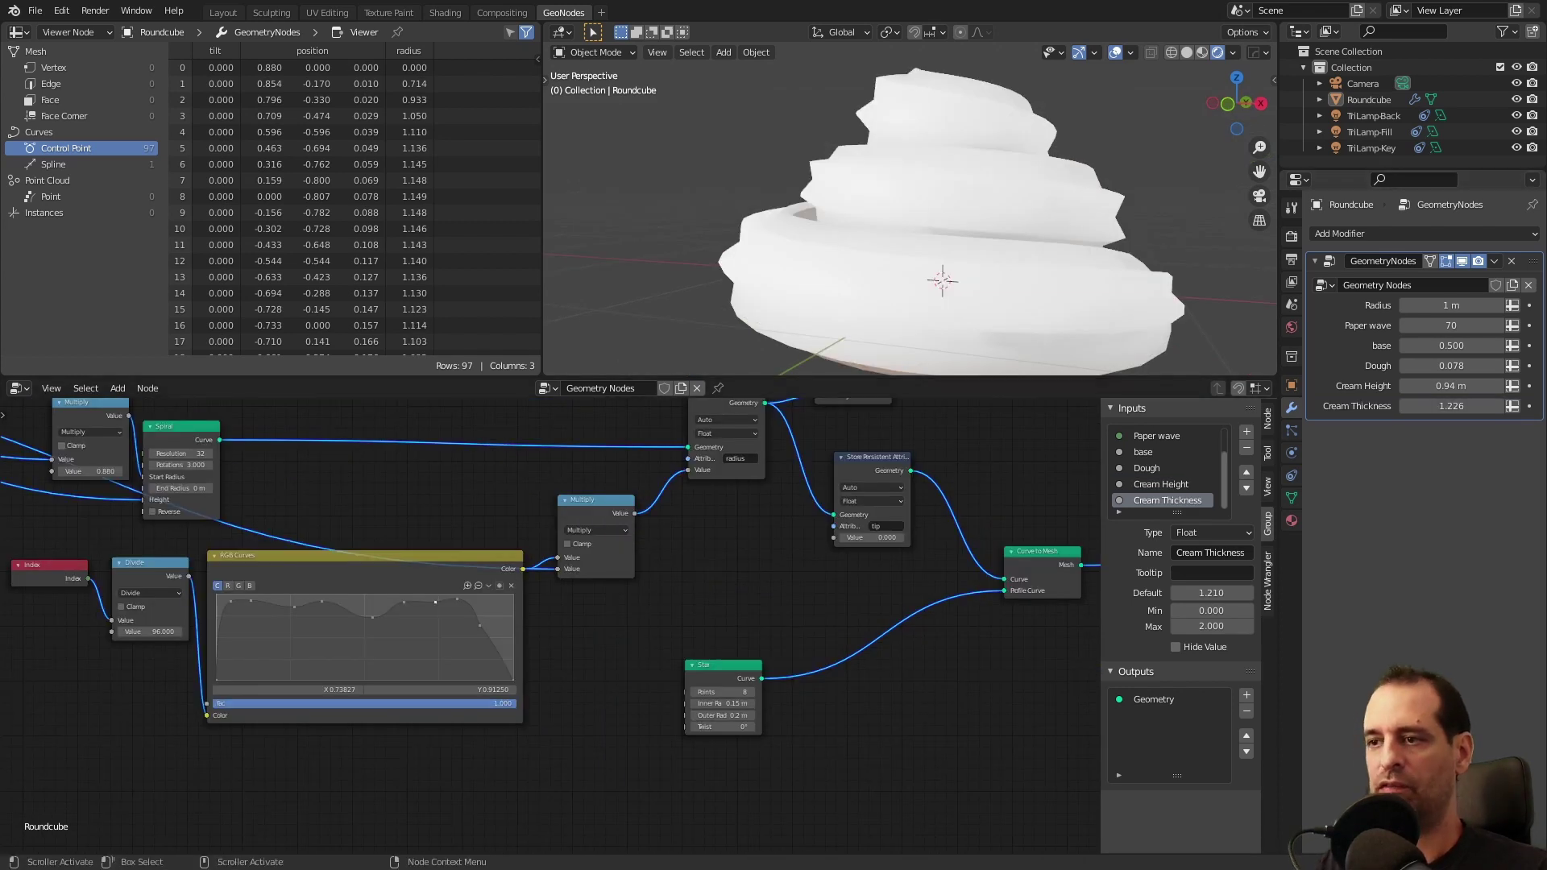
middle_drag(322, 598, 592, 501)
click(602, 472)
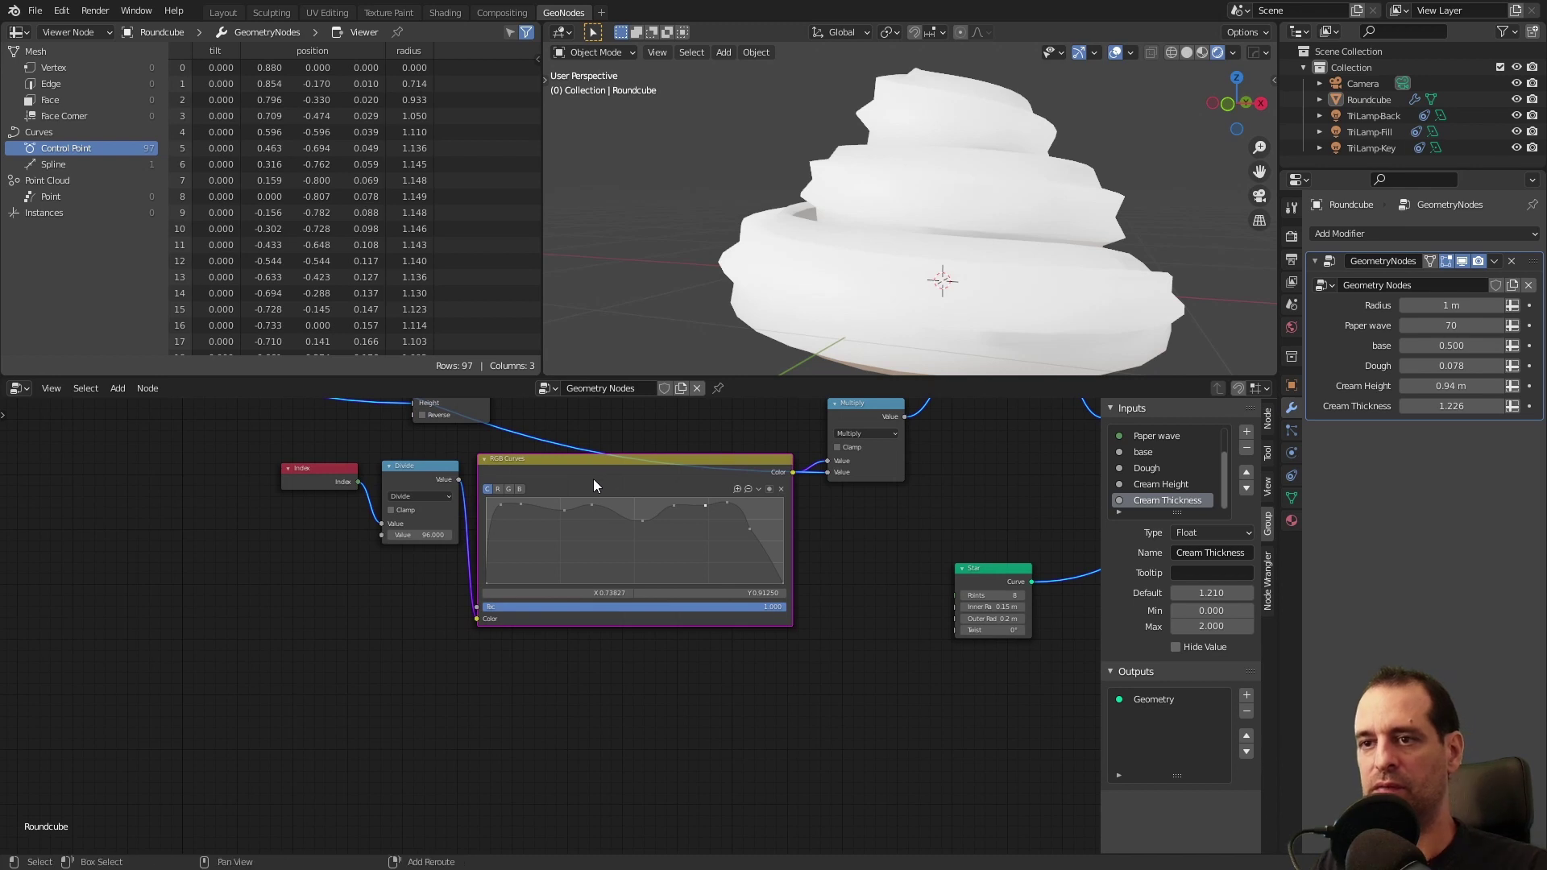
key(shift+d)
click(587, 662)
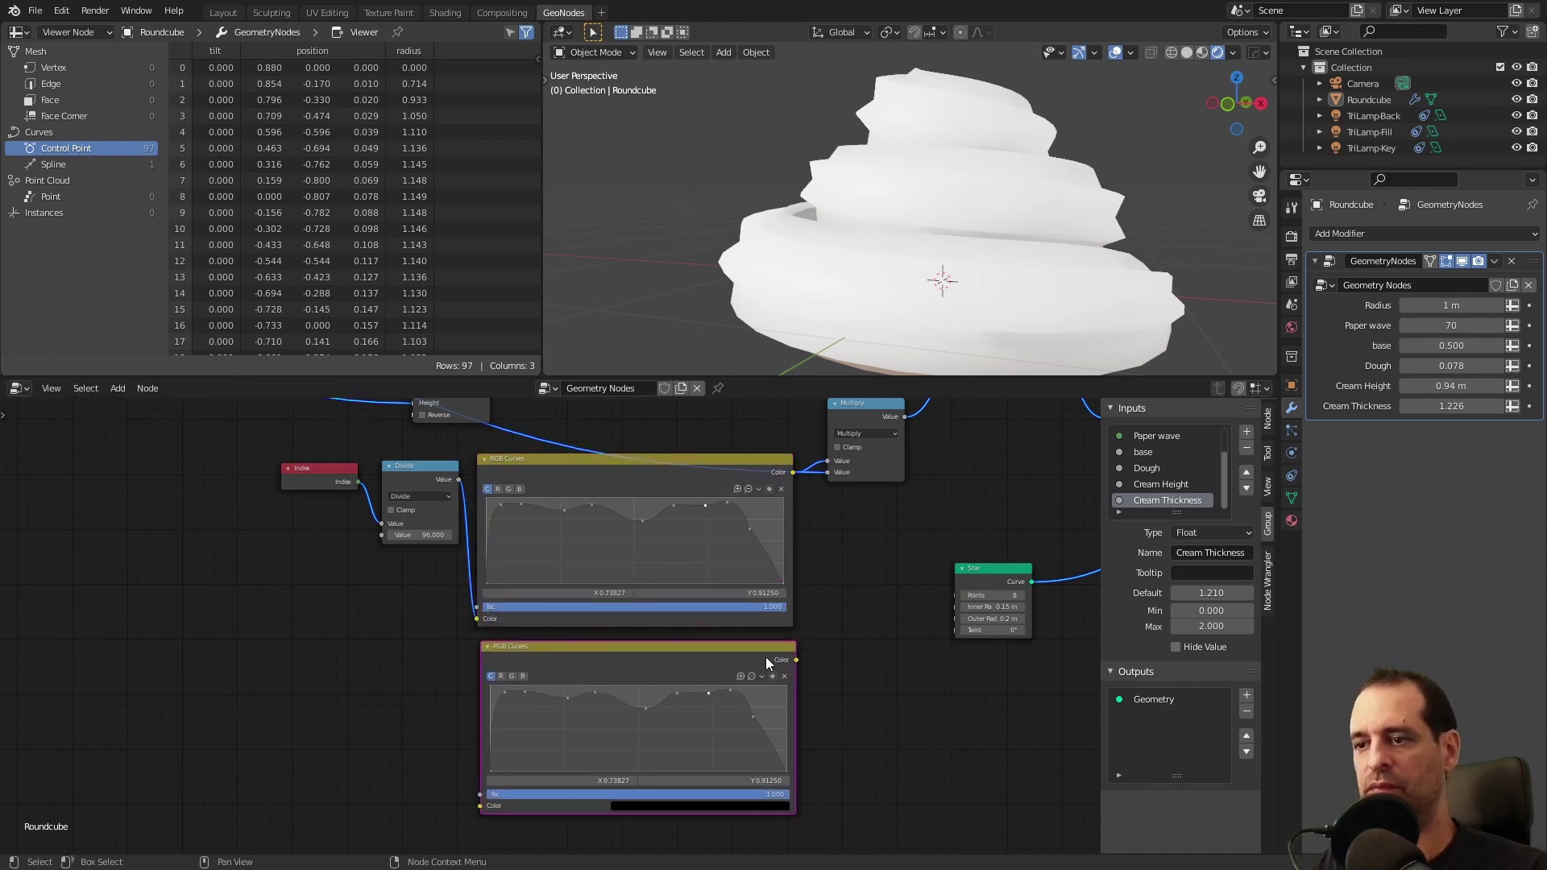
scroll(769, 663, up, 1)
click(797, 684)
click(834, 773)
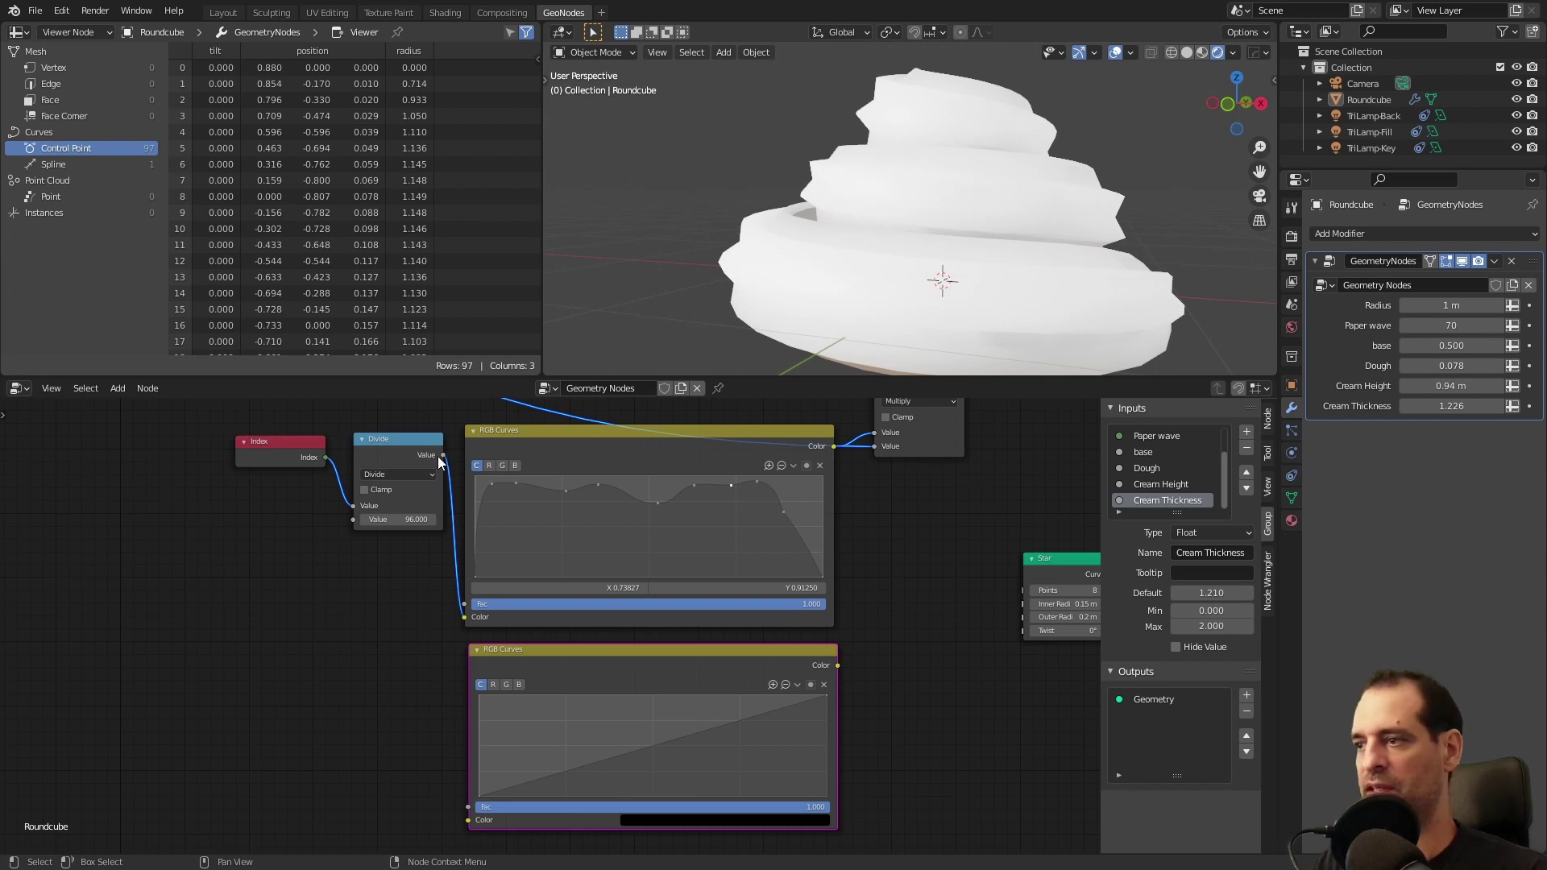
- Connect the Divide value to the copied RGB Curves and shape it flat until near the end, with the end point at Y 0.33
drag(443, 456, 466, 791)
drag(694, 701, 787, 762)
drag(828, 662, 827, 729)
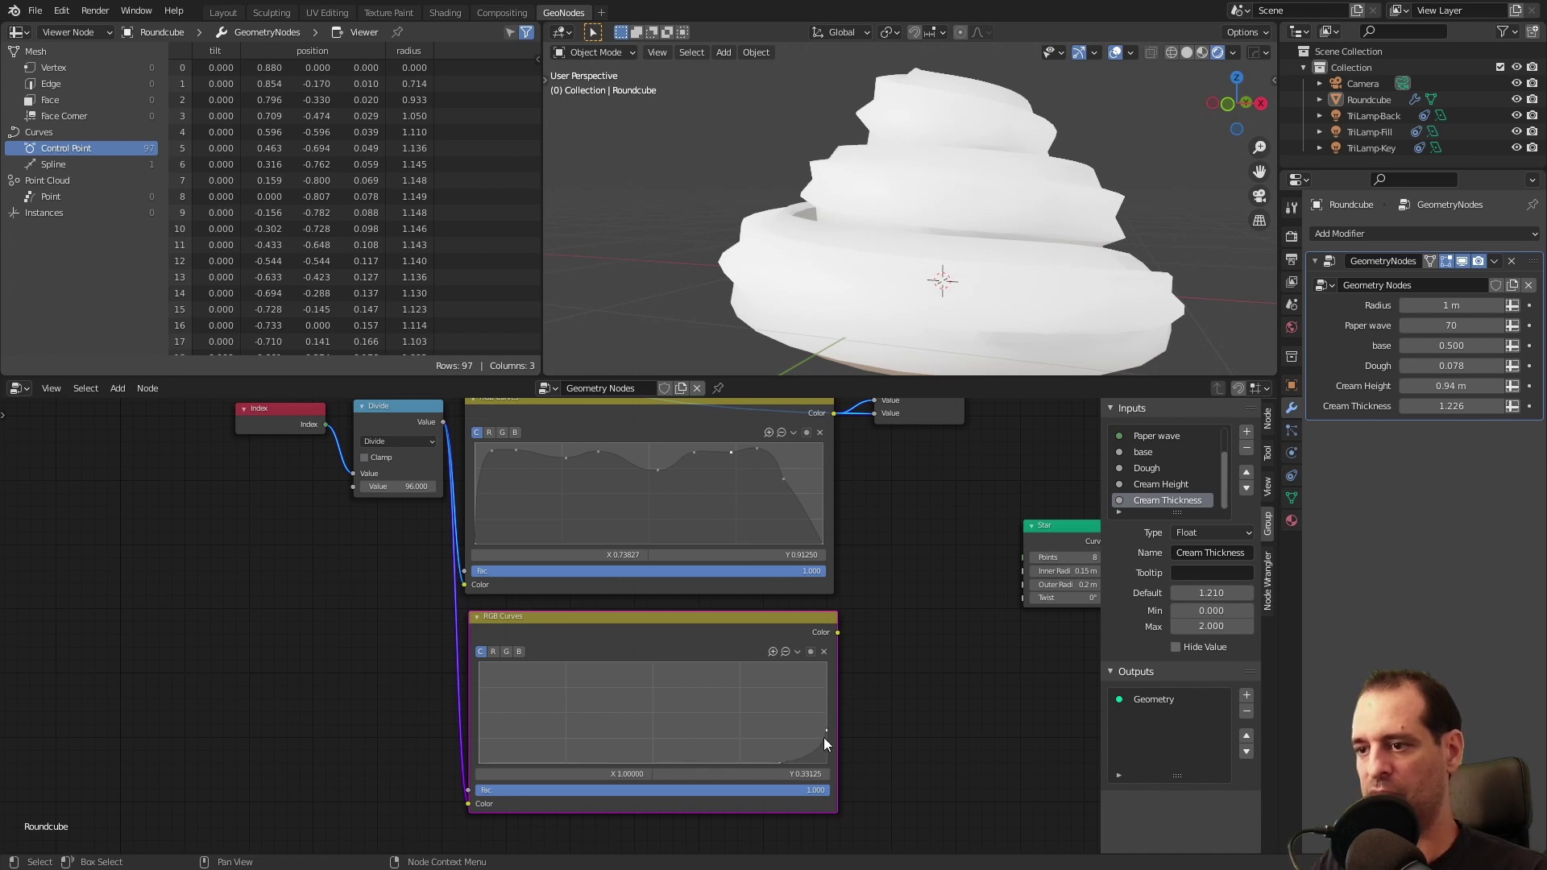
- Connect the copied RGB Curves' Color to the tip attribute's Value and space out the Star and Curve to Mesh nodes
middle_drag(933, 673, 843, 667)
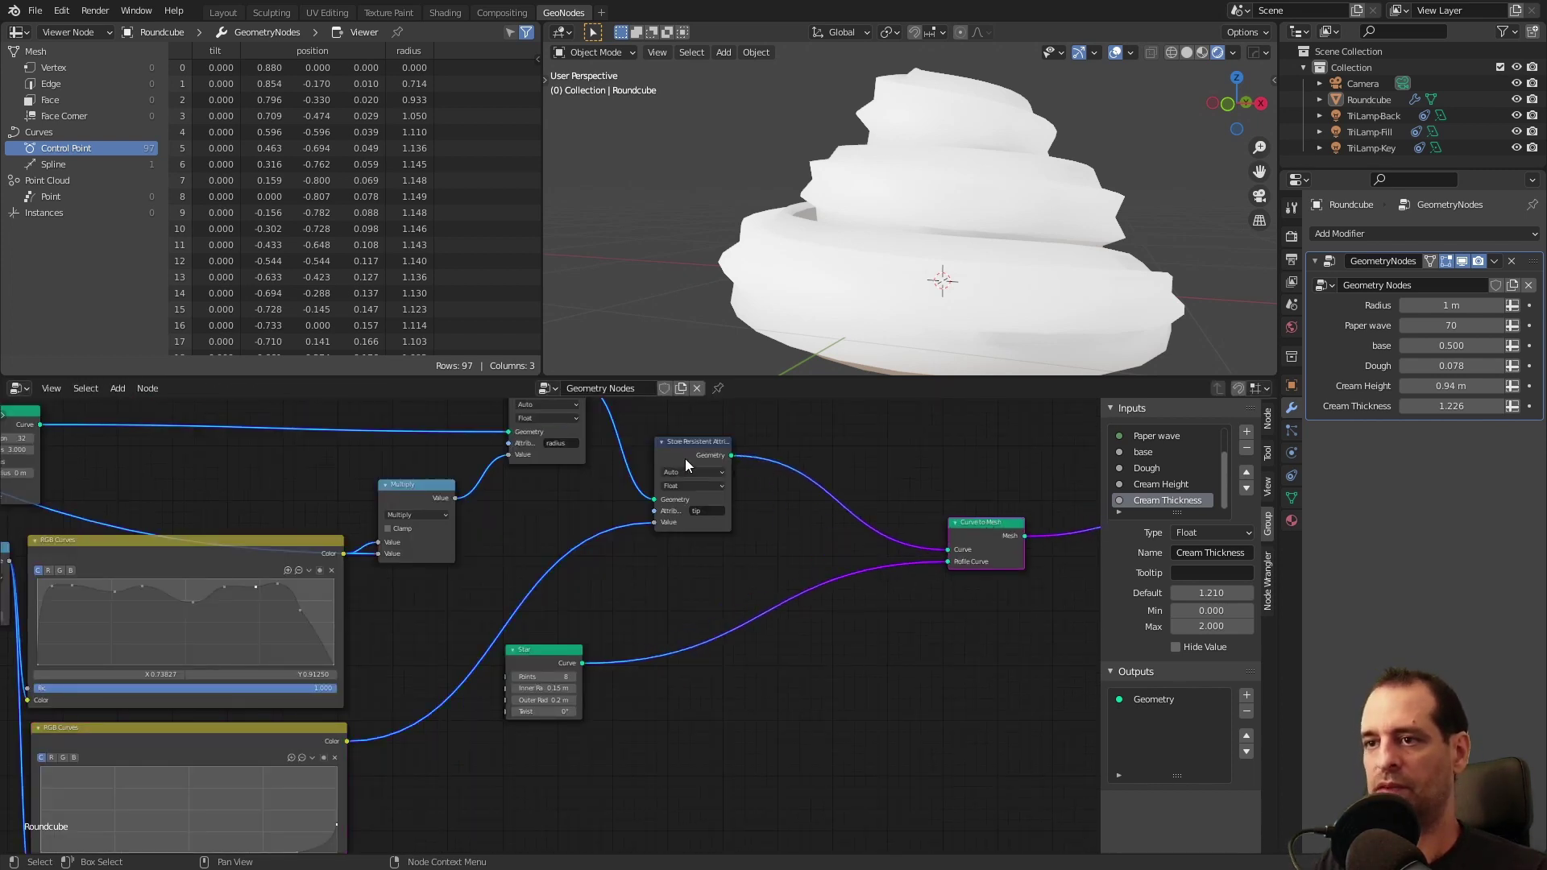
drag(685, 458, 657, 460)
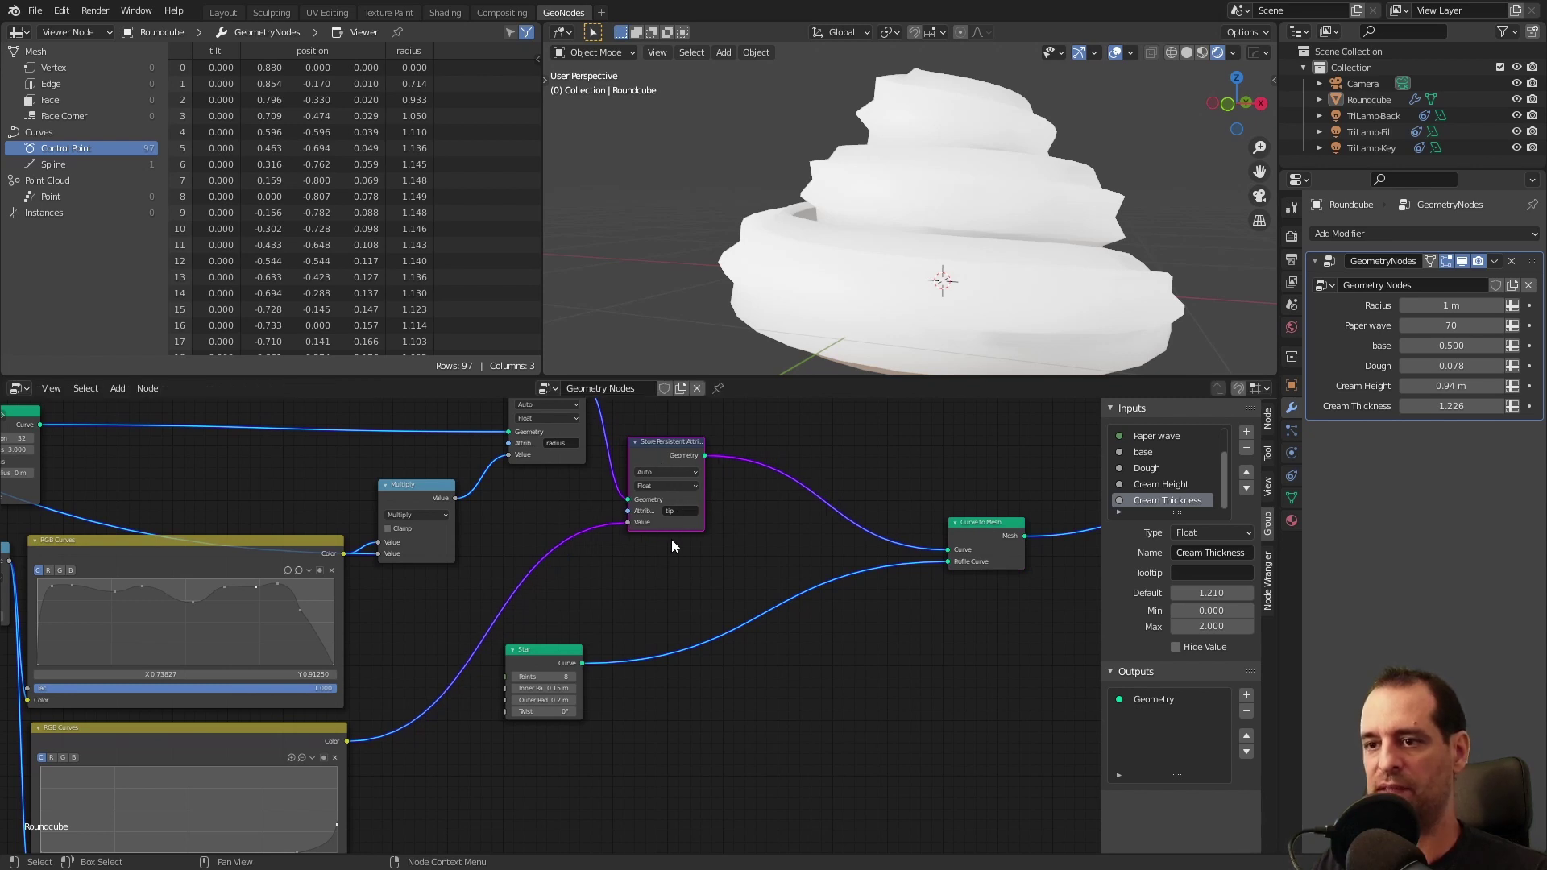
drag(564, 651, 850, 621)
drag(986, 534, 1034, 526)
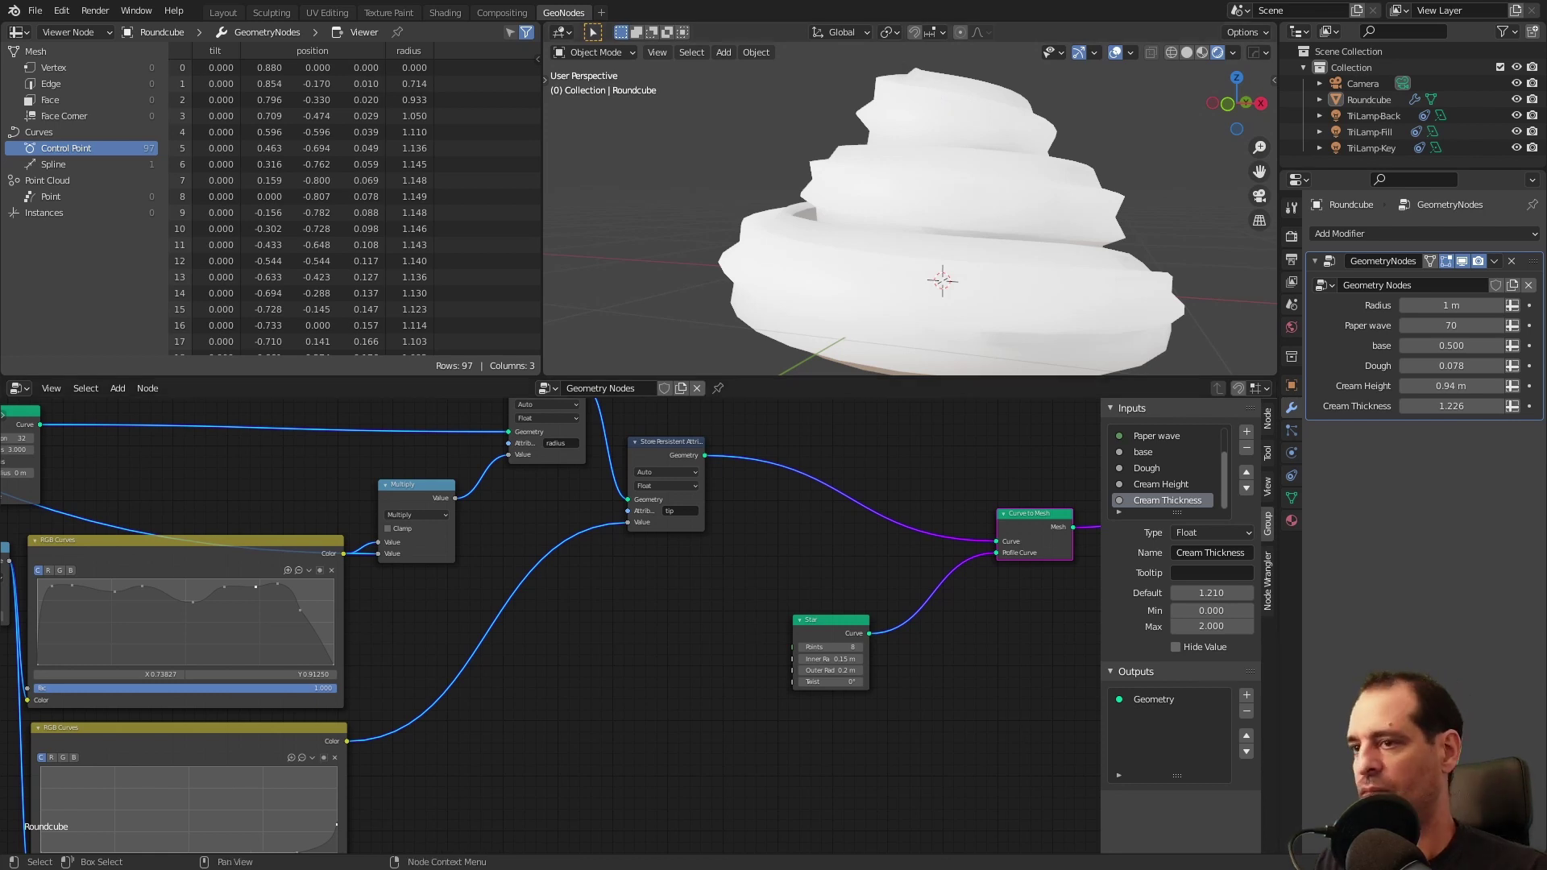
- Insert an Attribute Mix node between the tip attribute node and Curve to Mesh, with position as attribute A
key(shift+a)
click(825, 510)
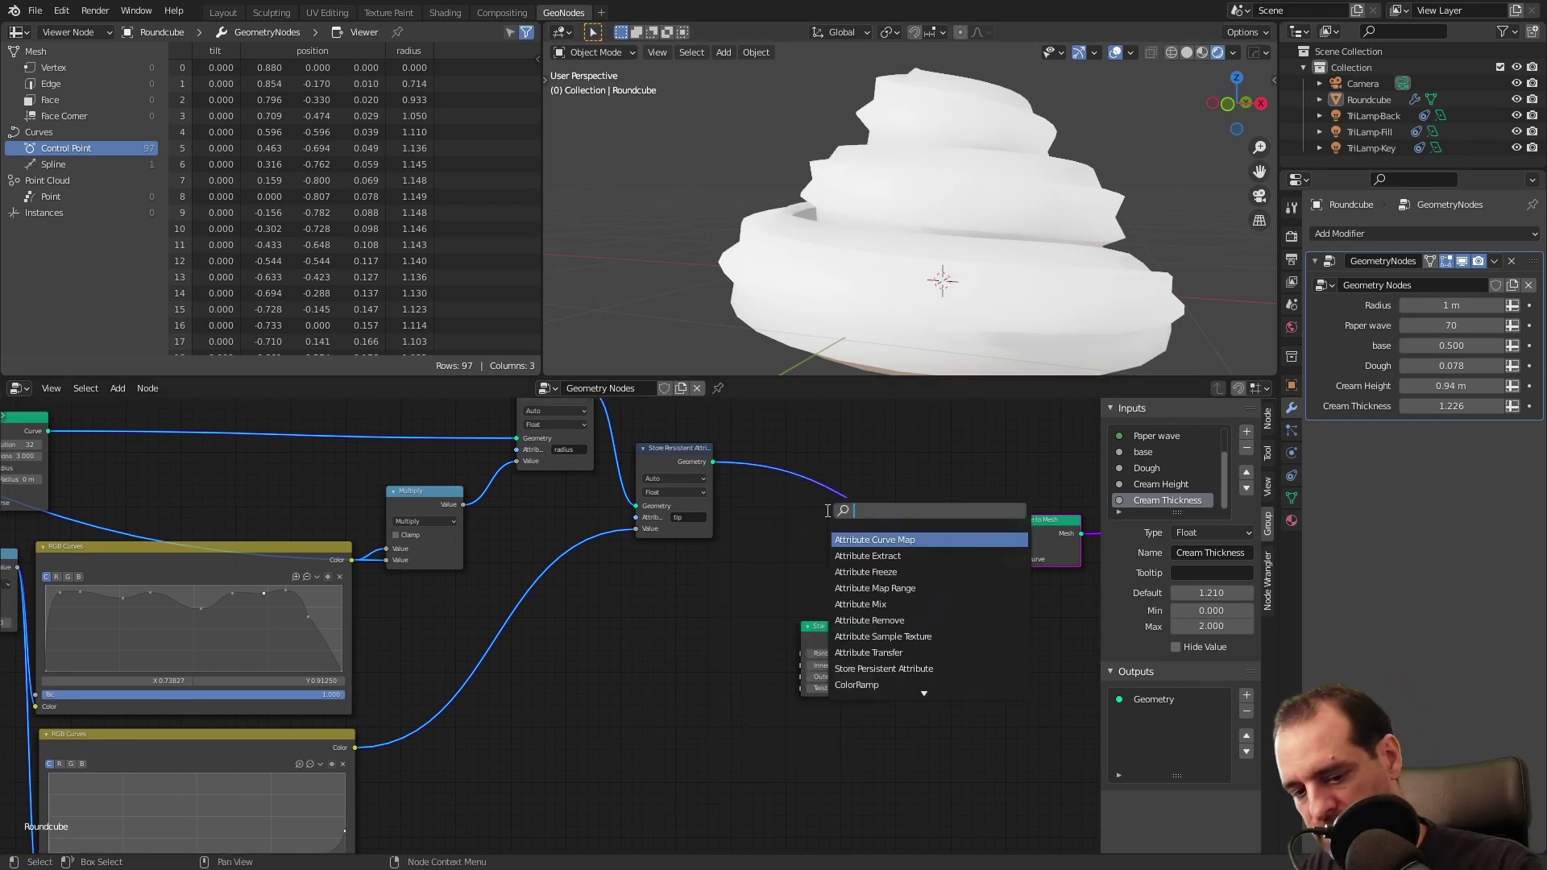
text(atm)
key(Return)
click(780, 458)
middle_drag(721, 581, 760, 560)
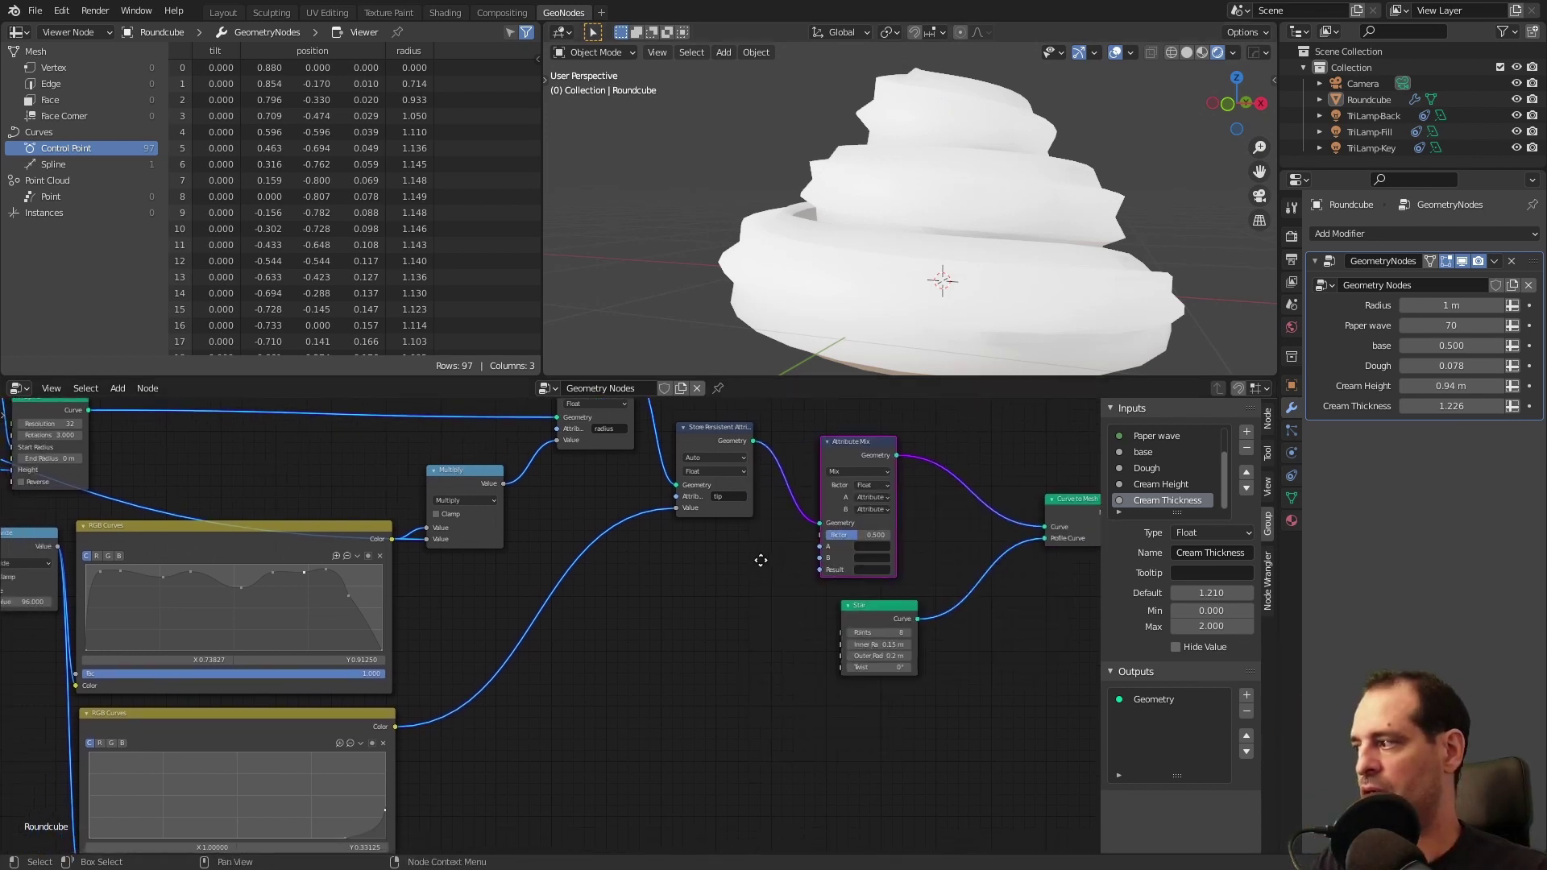
scroll(761, 559, up, 4)
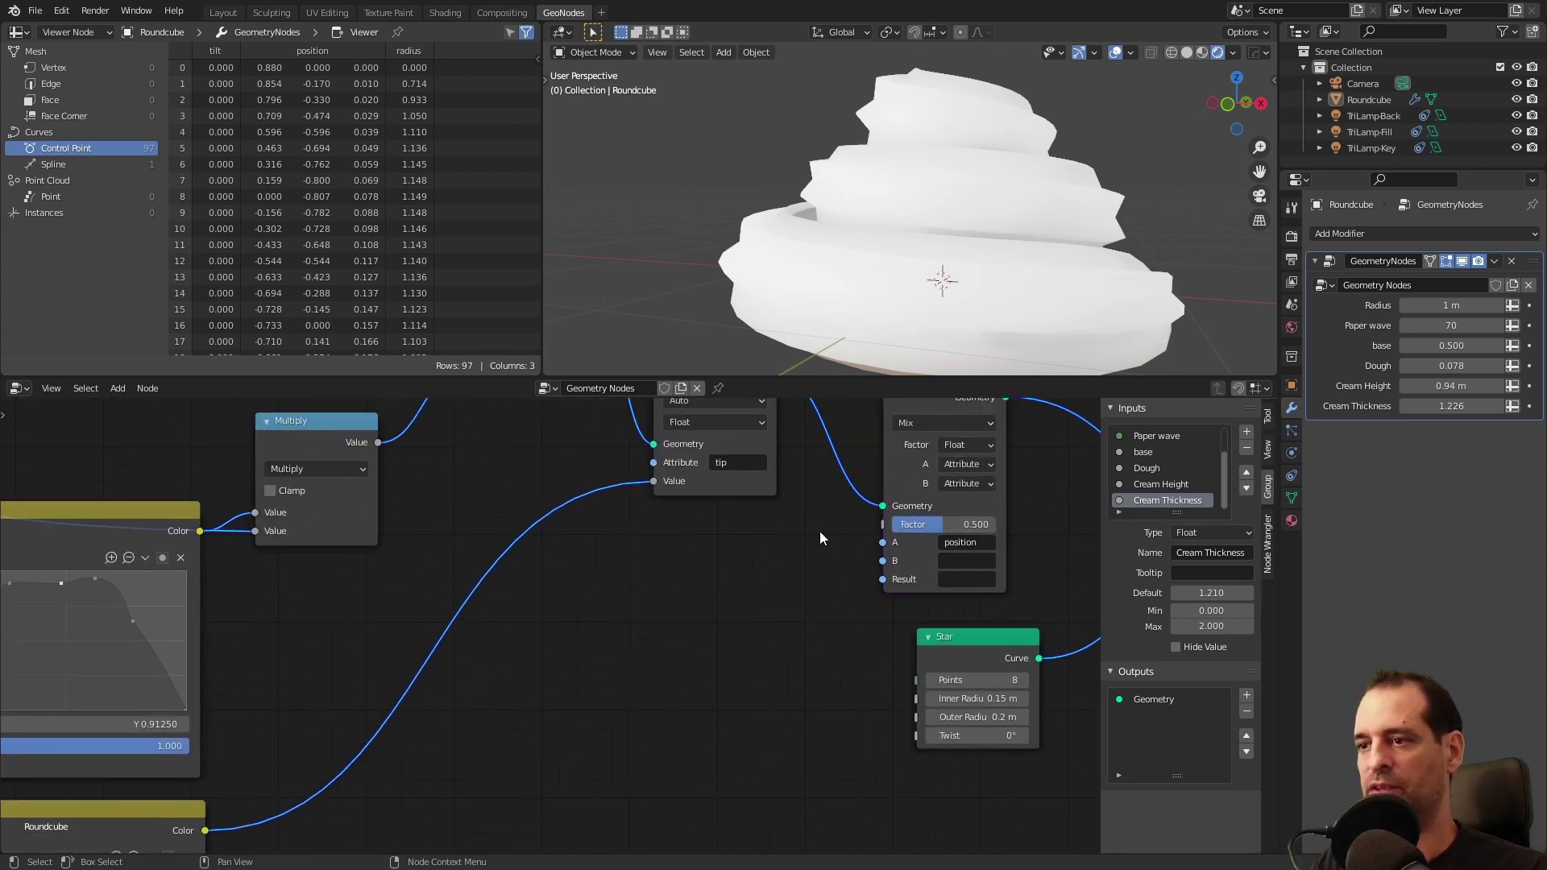
- Add a Combine XYZ node below the tip attribute node and set its Z to 0.19
key(shift+a)
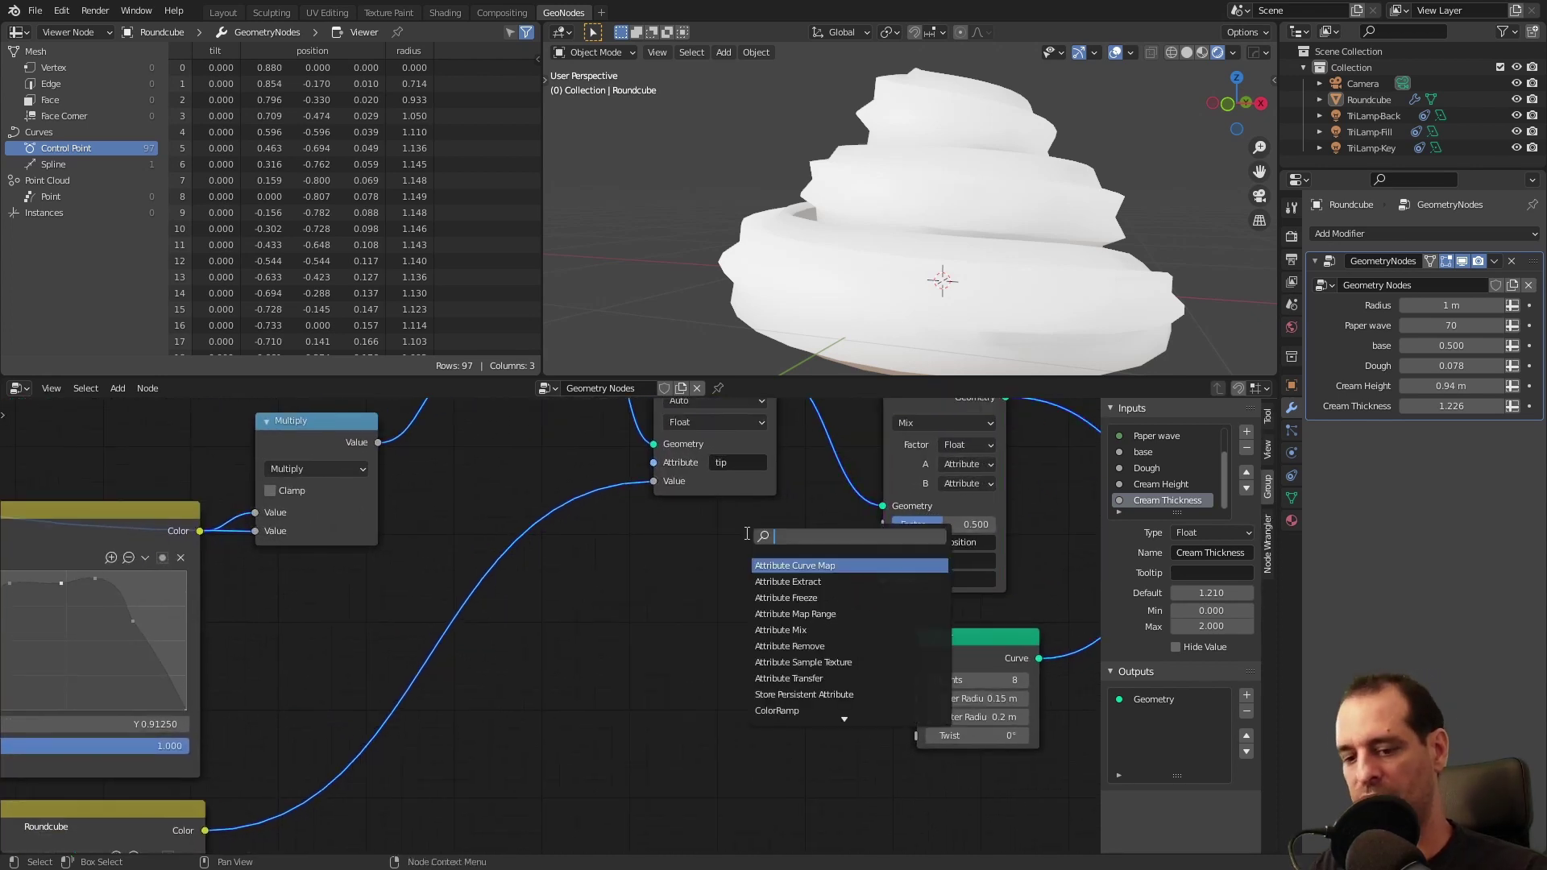
key(Escape)
scroll(757, 580, down, 1)
scroll(758, 580, up, 1)
key(shift+a)
text(comb)
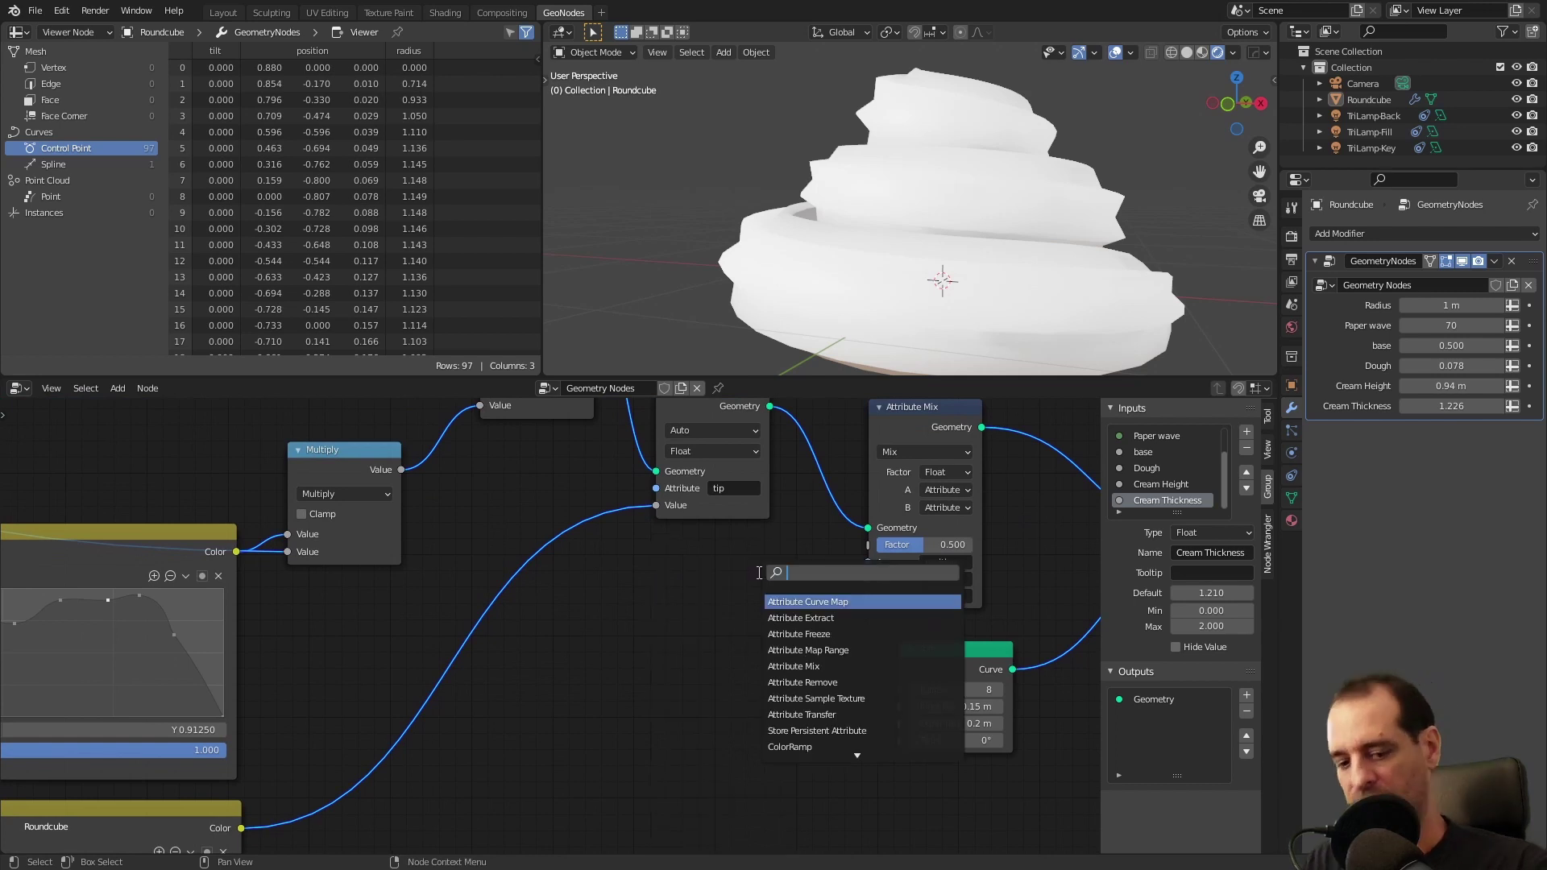
key(Down)
key(Return)
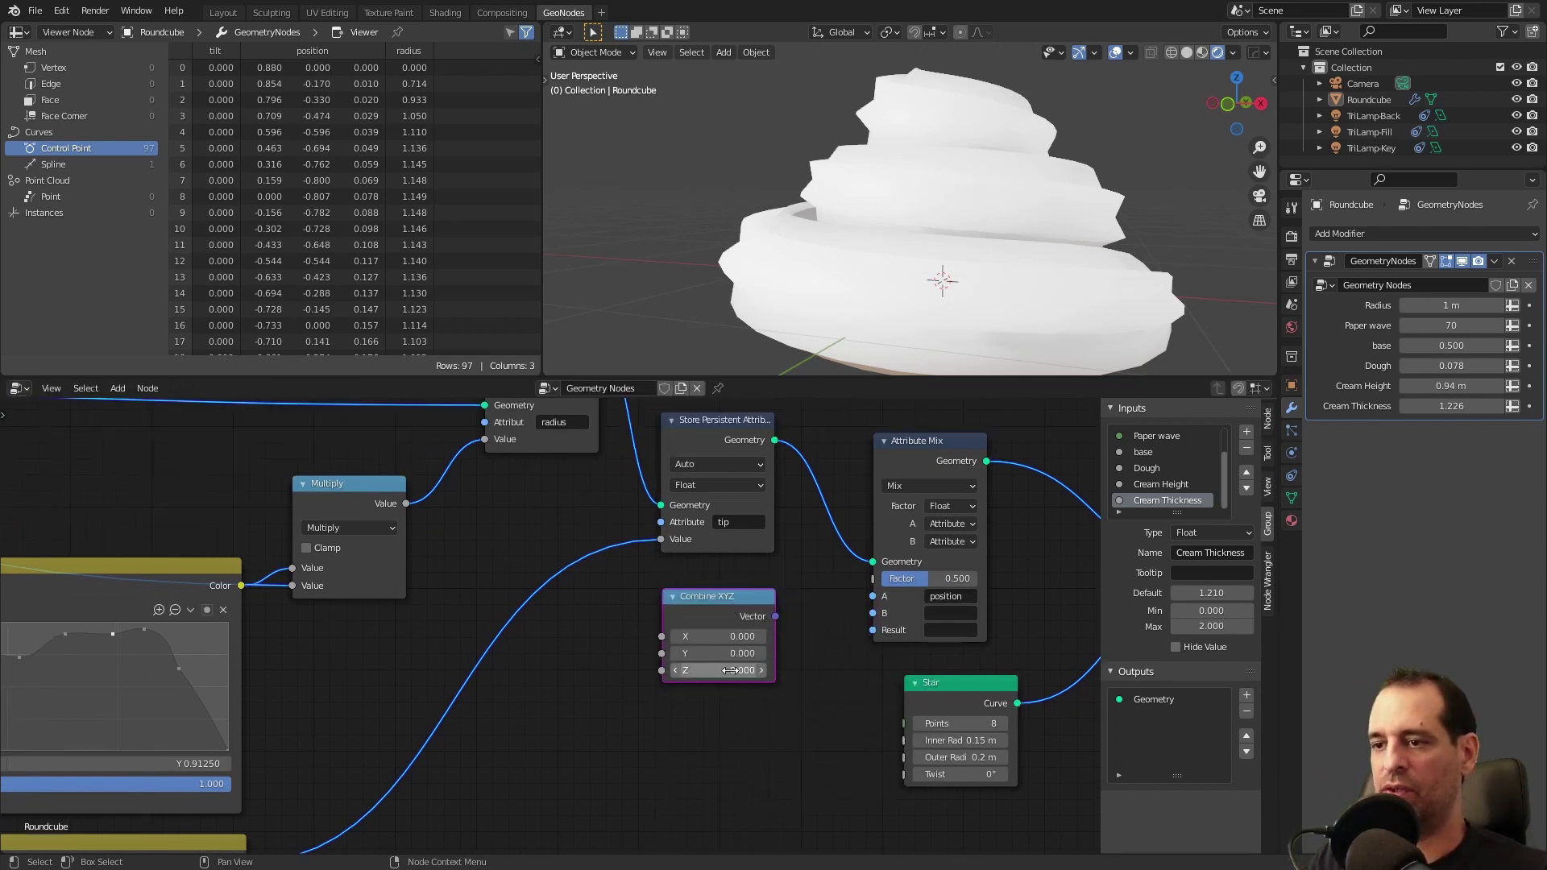
drag(716, 670, 697, 670)
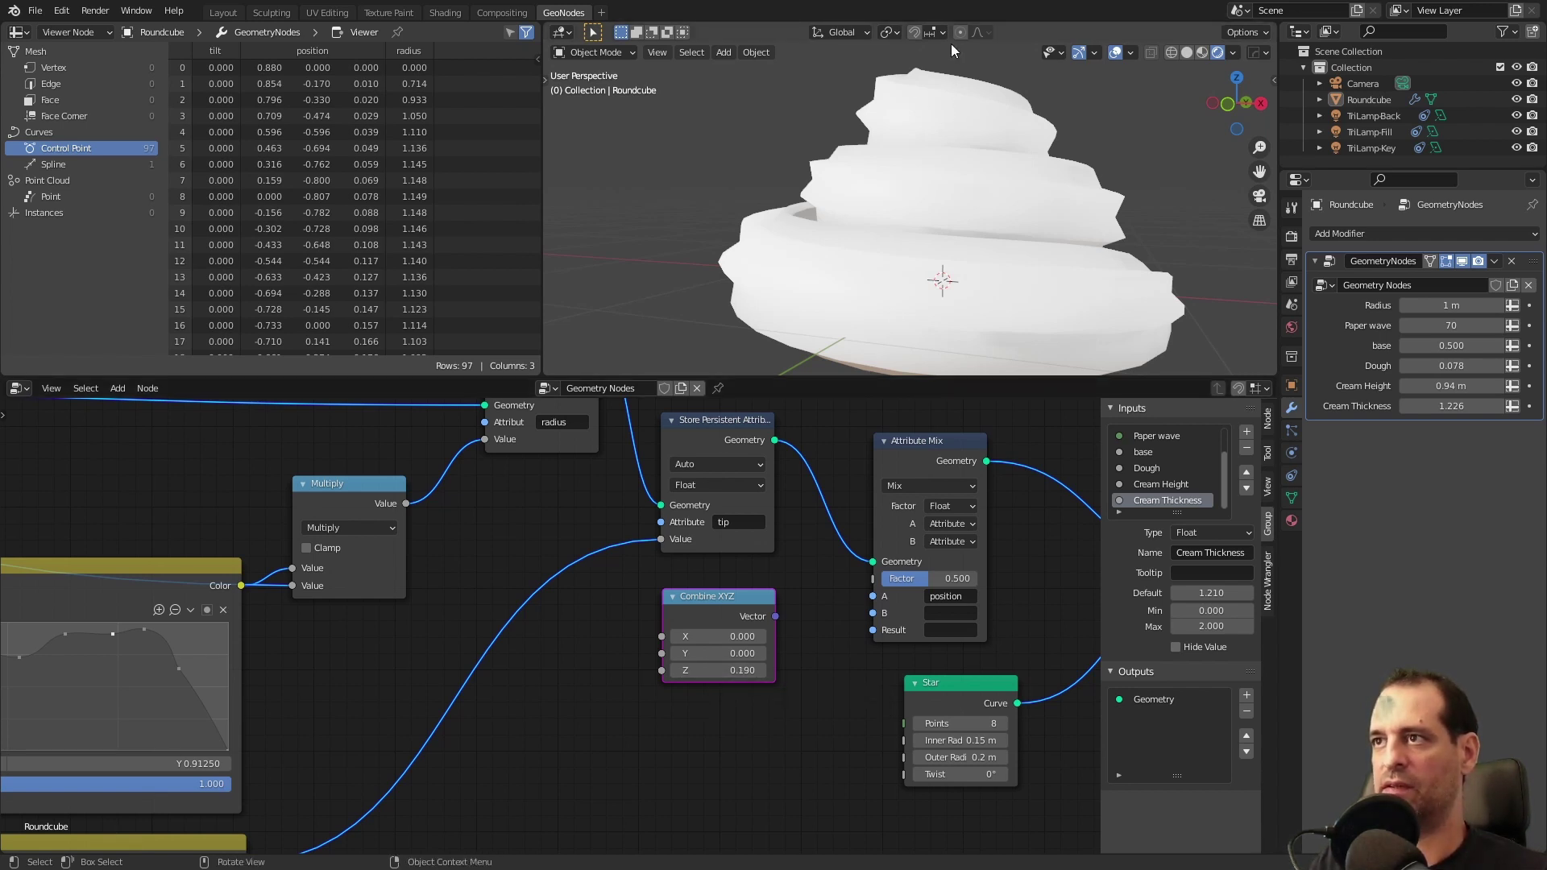
- Reposition the Attribute Mix node slightly and set its blend mode to Add
mouse_move(930, 119)
middle_down()
mouse_move(939, 162)
mouse_move(906, 167)
mouse_move(950, 135)
middle_up()
middle_drag(887, 504, 869, 535)
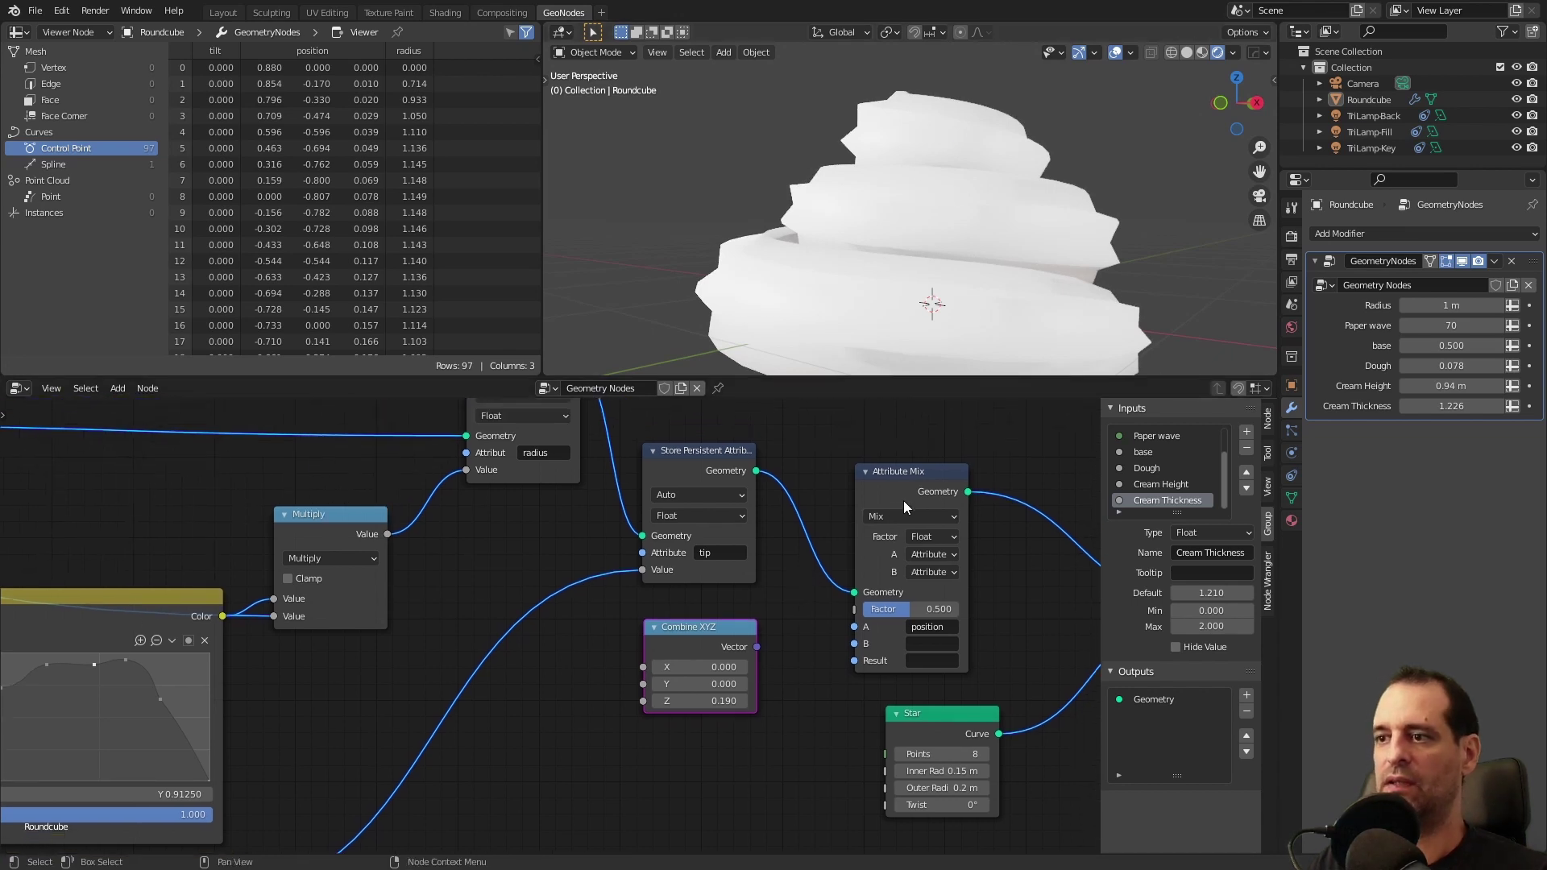
drag(903, 500, 893, 482)
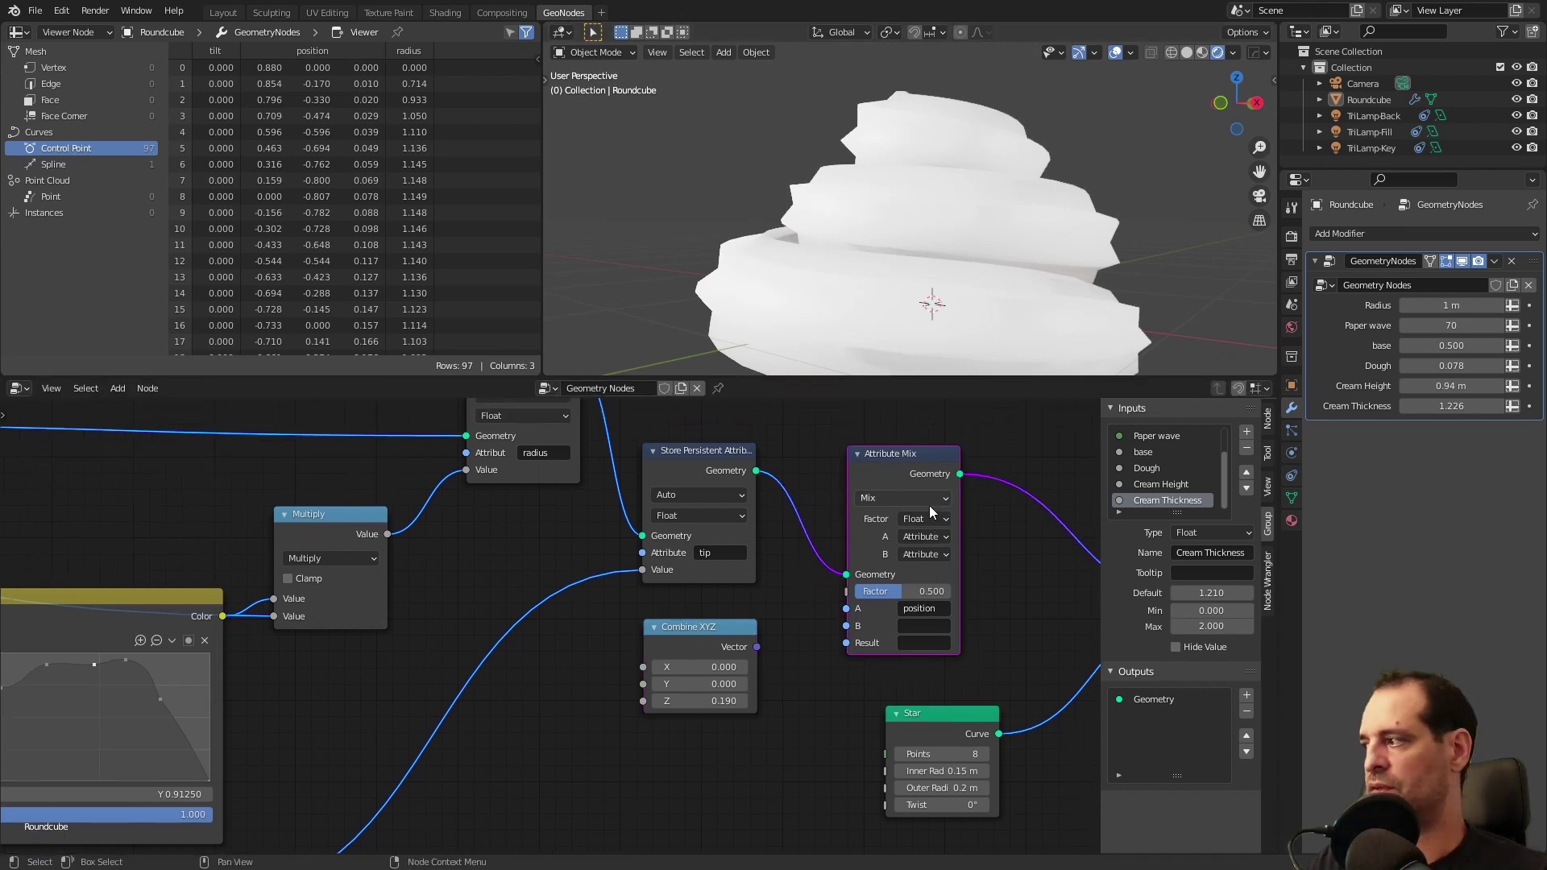
click(902, 497)
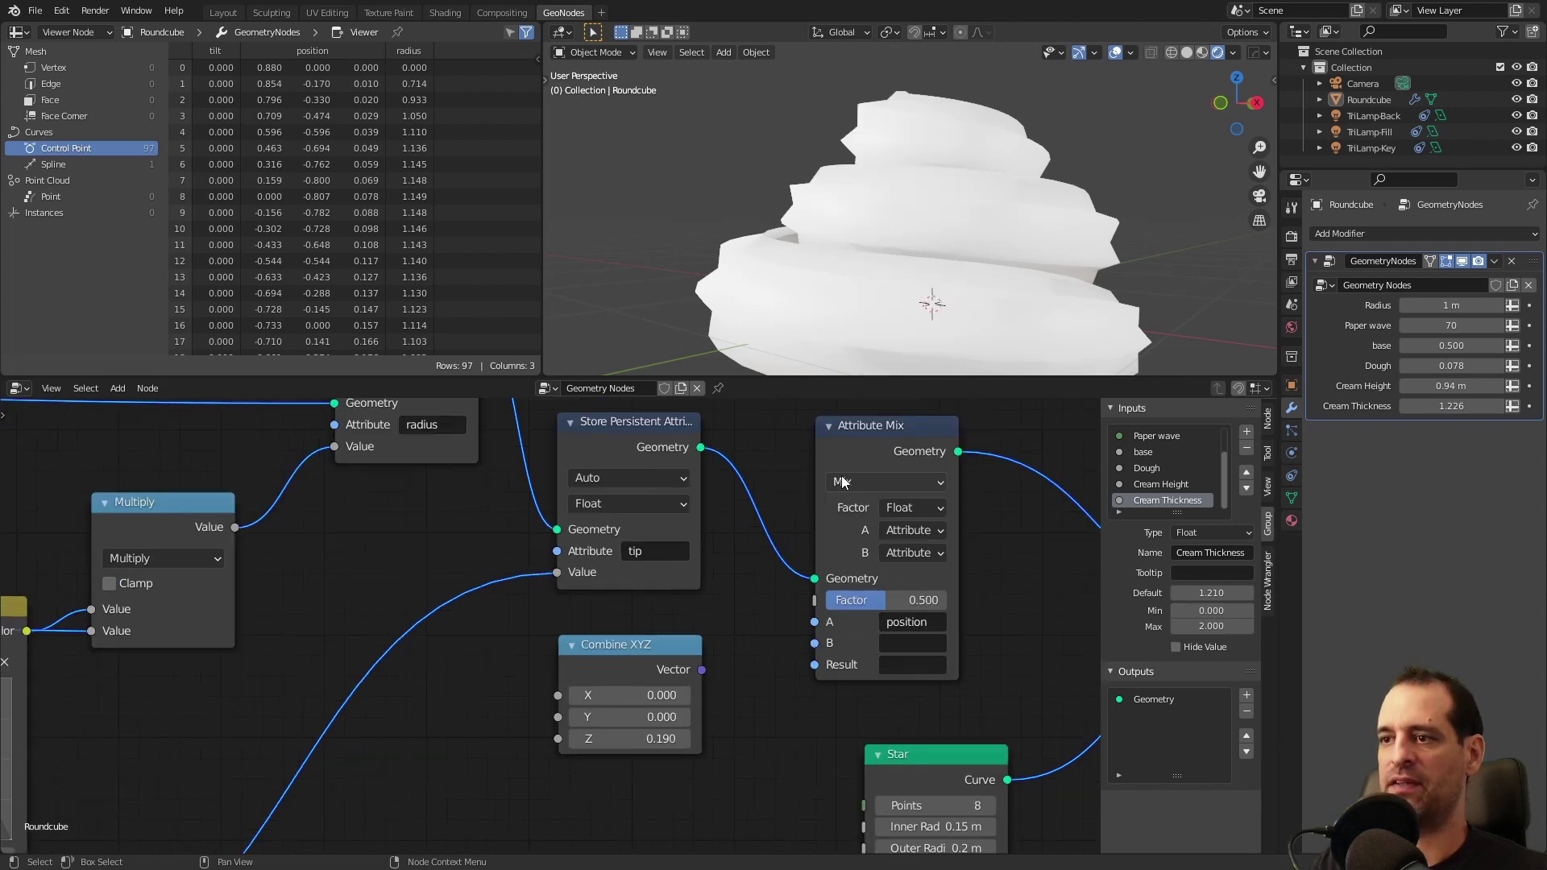
click(842, 481)
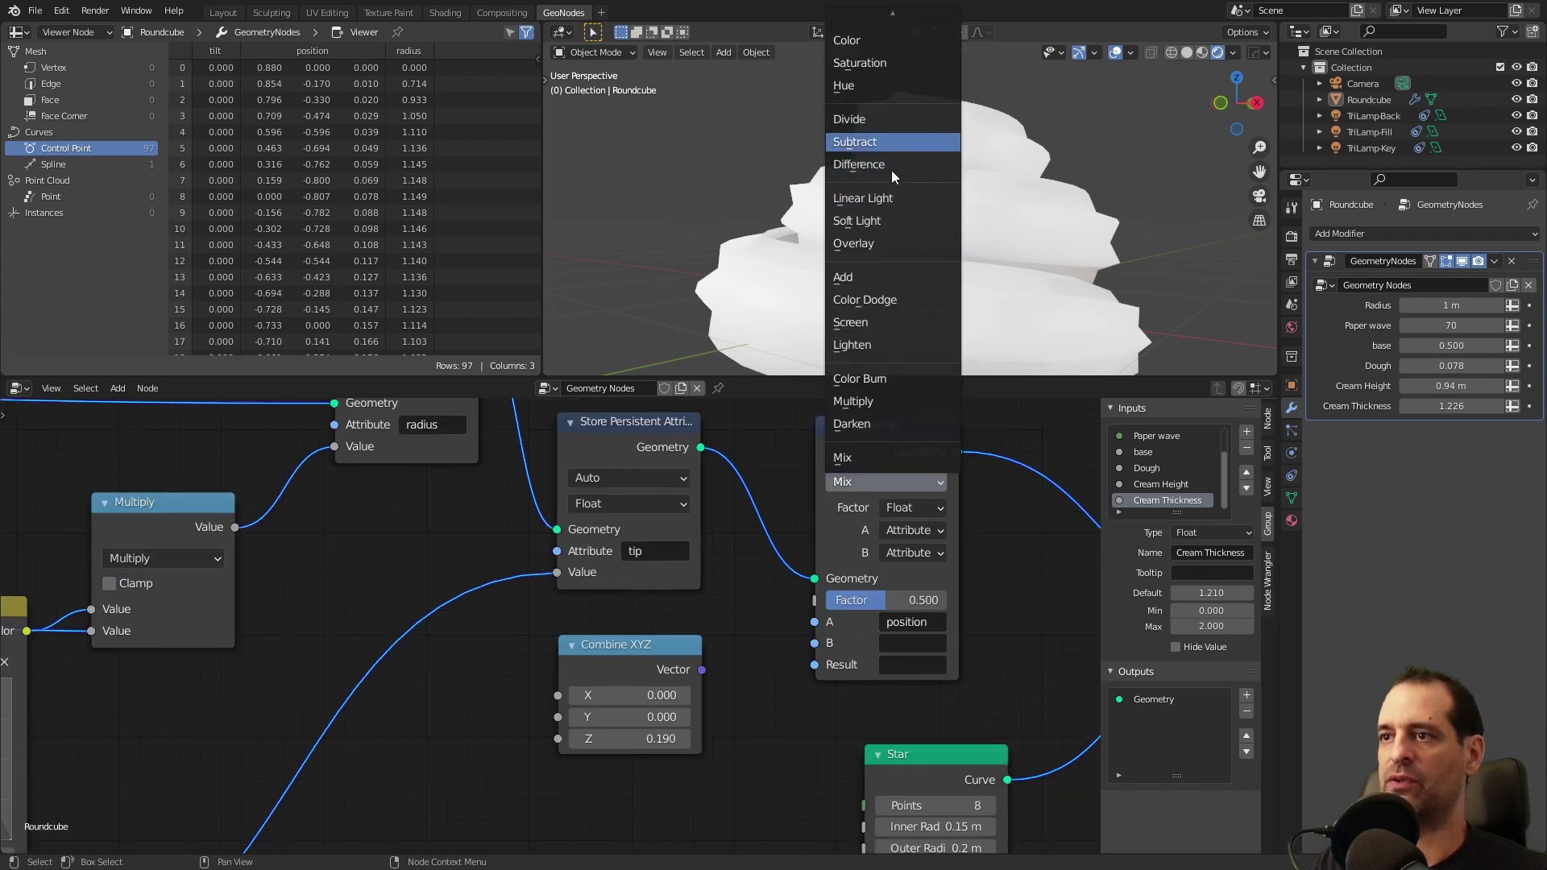
click(882, 274)
- Set the Attribute Mix's B input type to Vector and connect the Combine XYZ vector to B
middle_drag(772, 618, 785, 581)
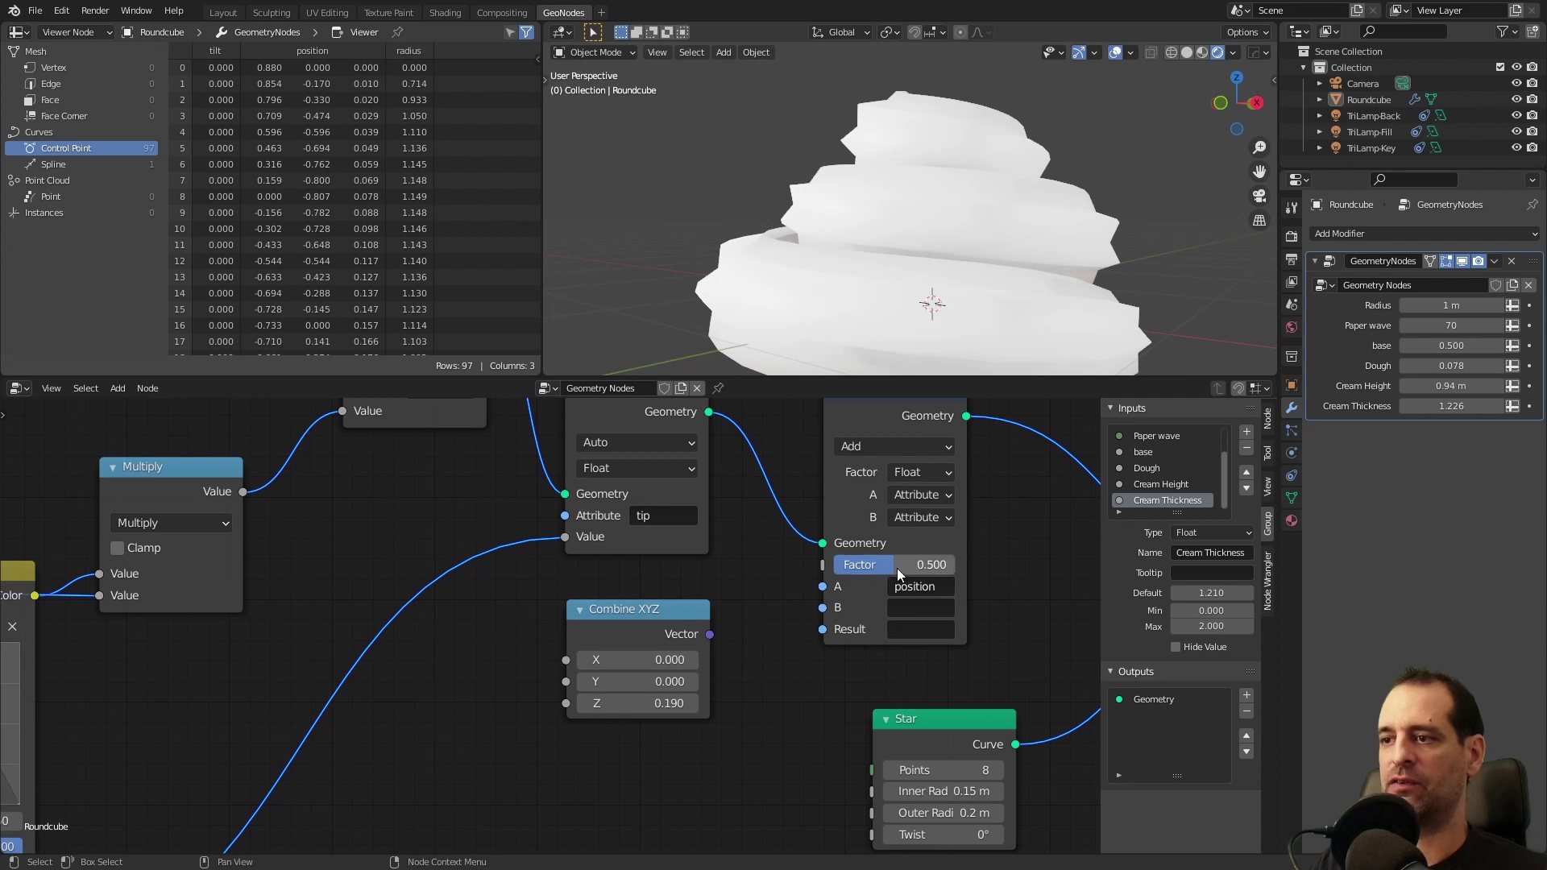
scroll(959, 172, down, 2)
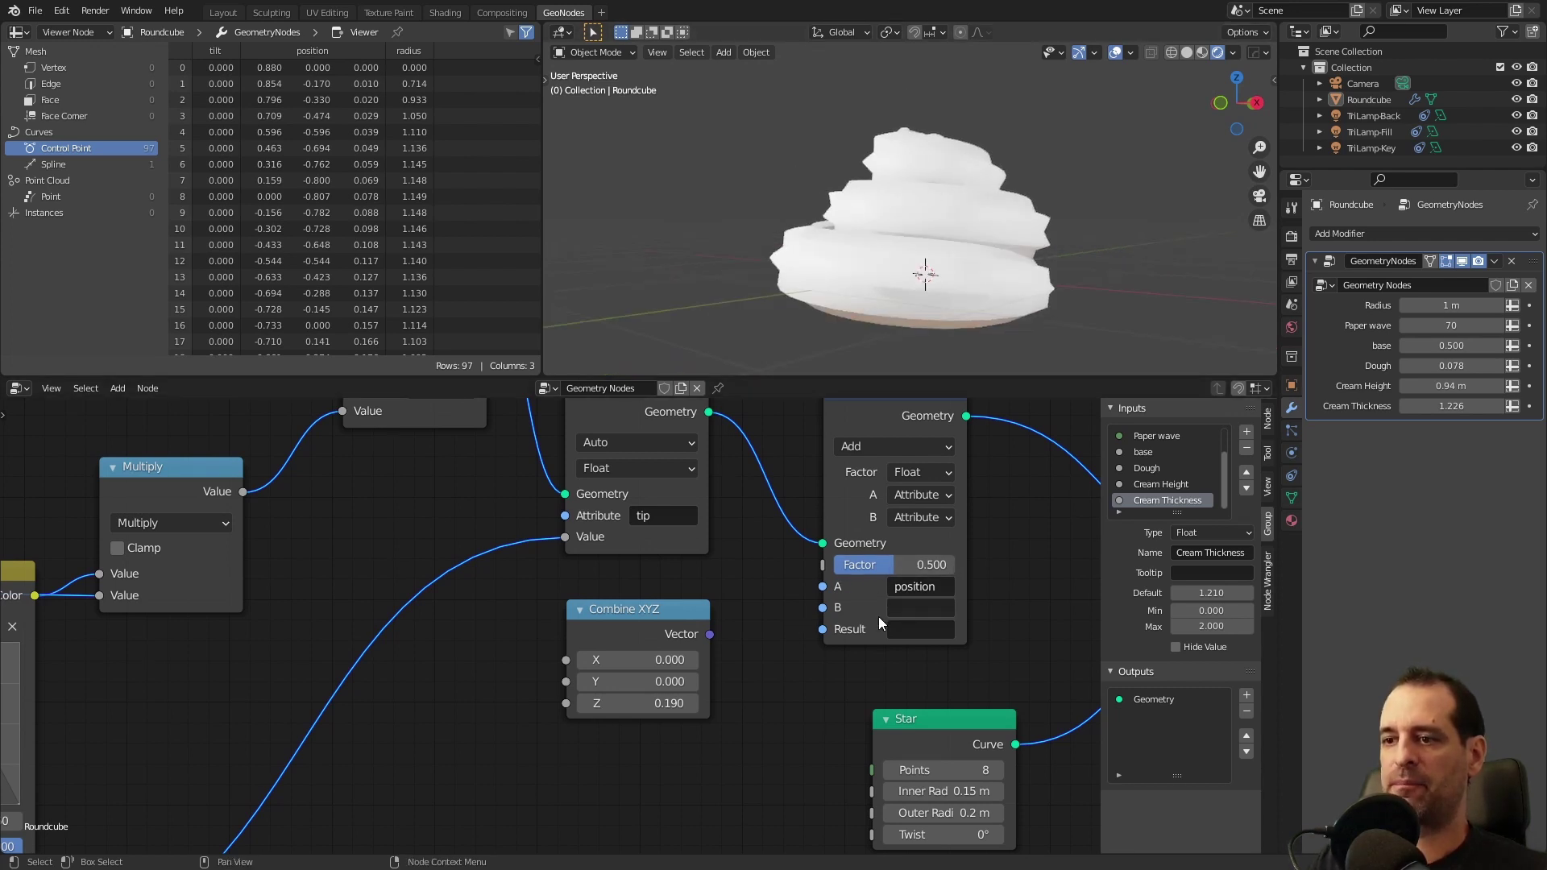
click(927, 517)
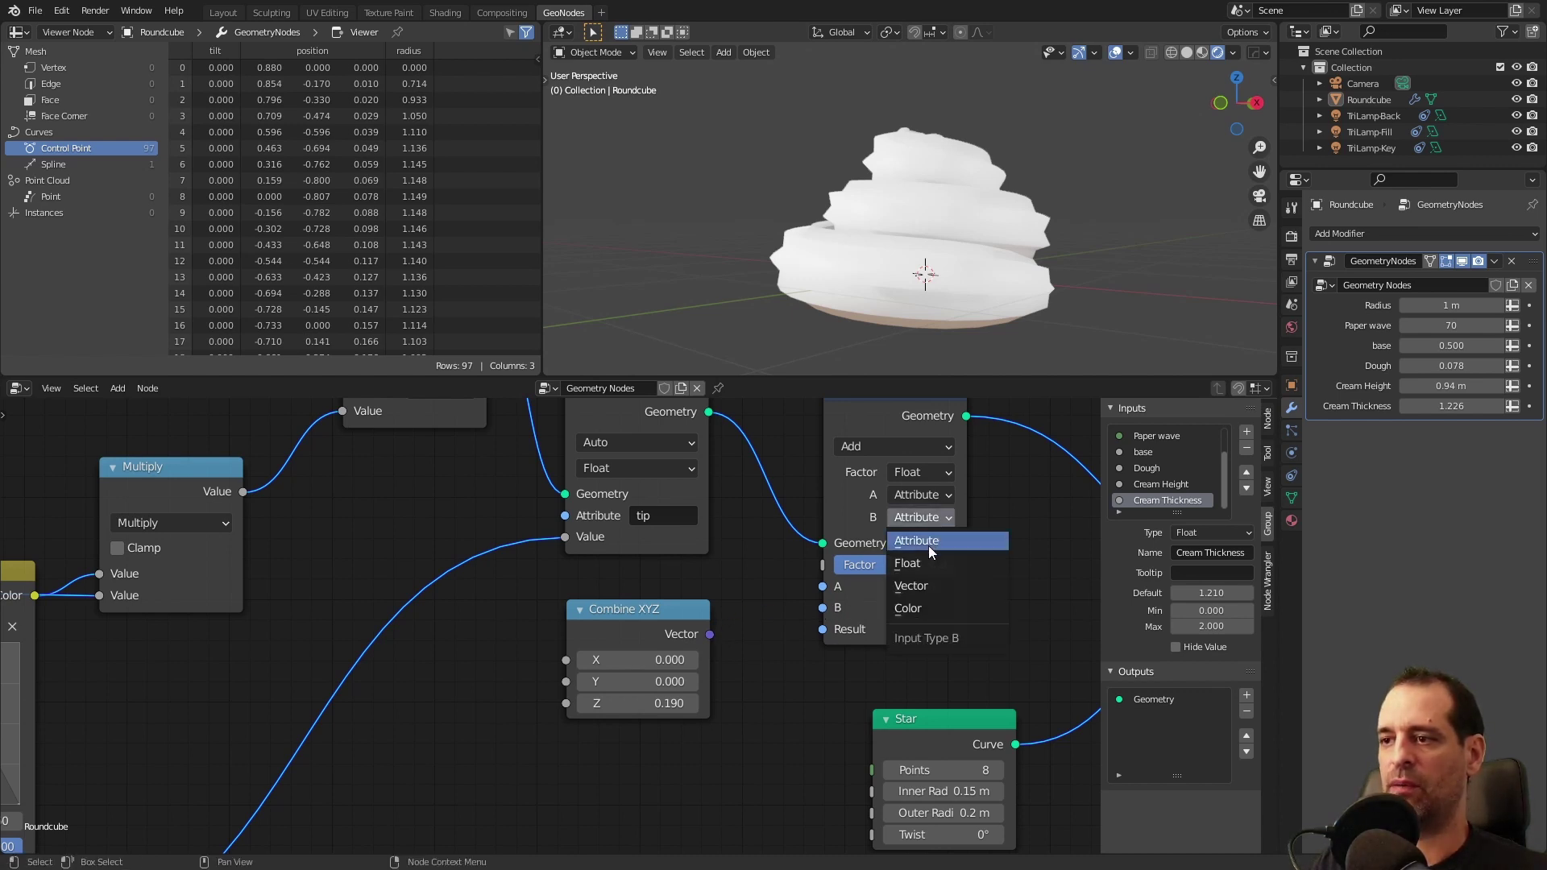
click(911, 586)
middle_drag(803, 618, 785, 569)
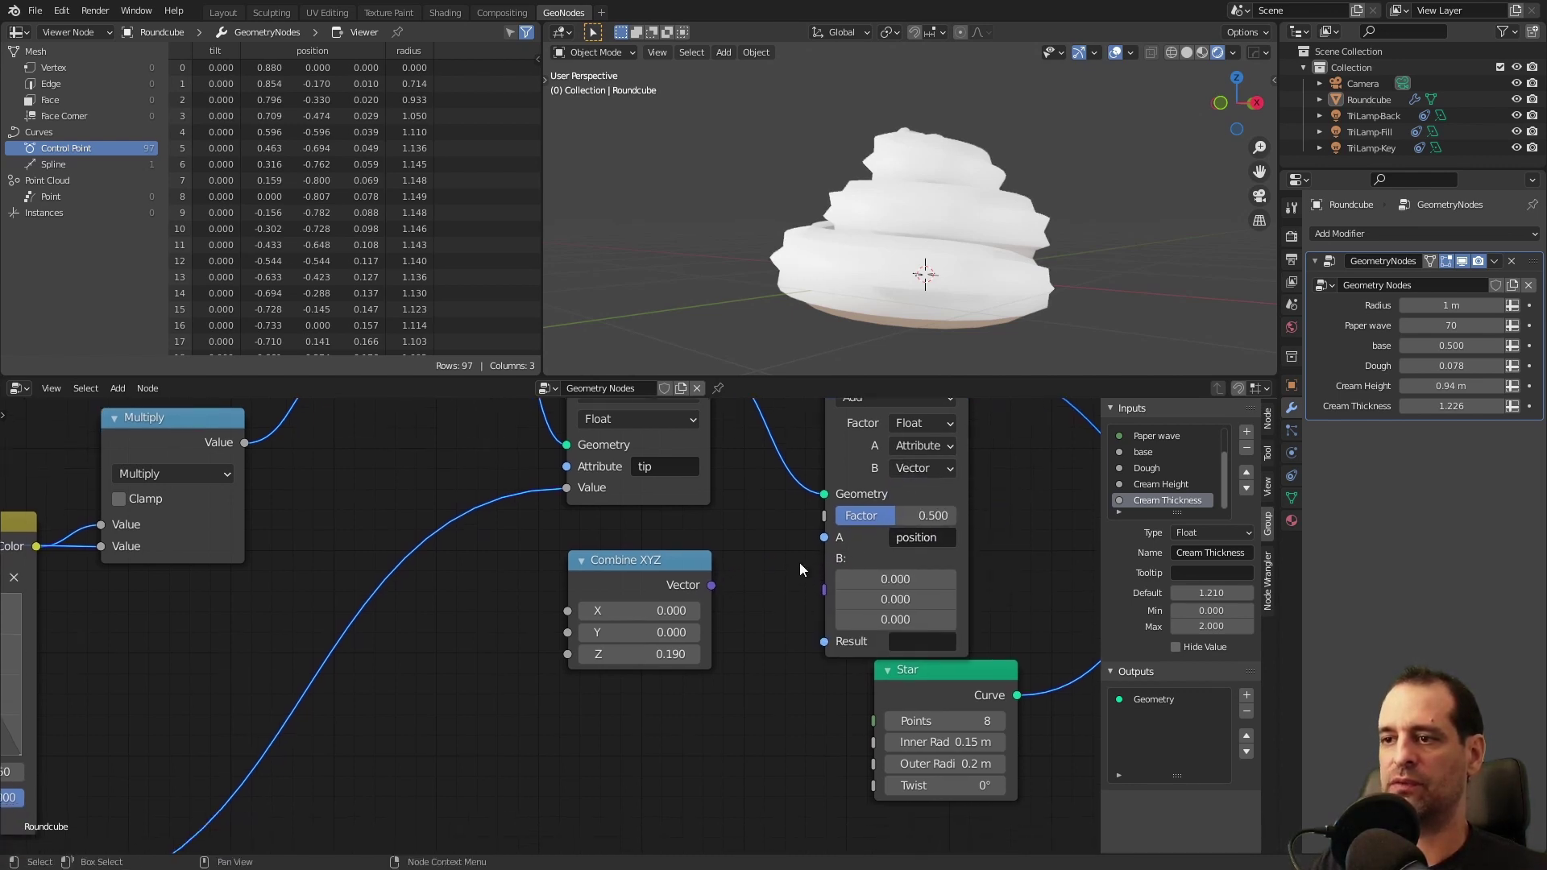
drag(712, 586, 824, 583)
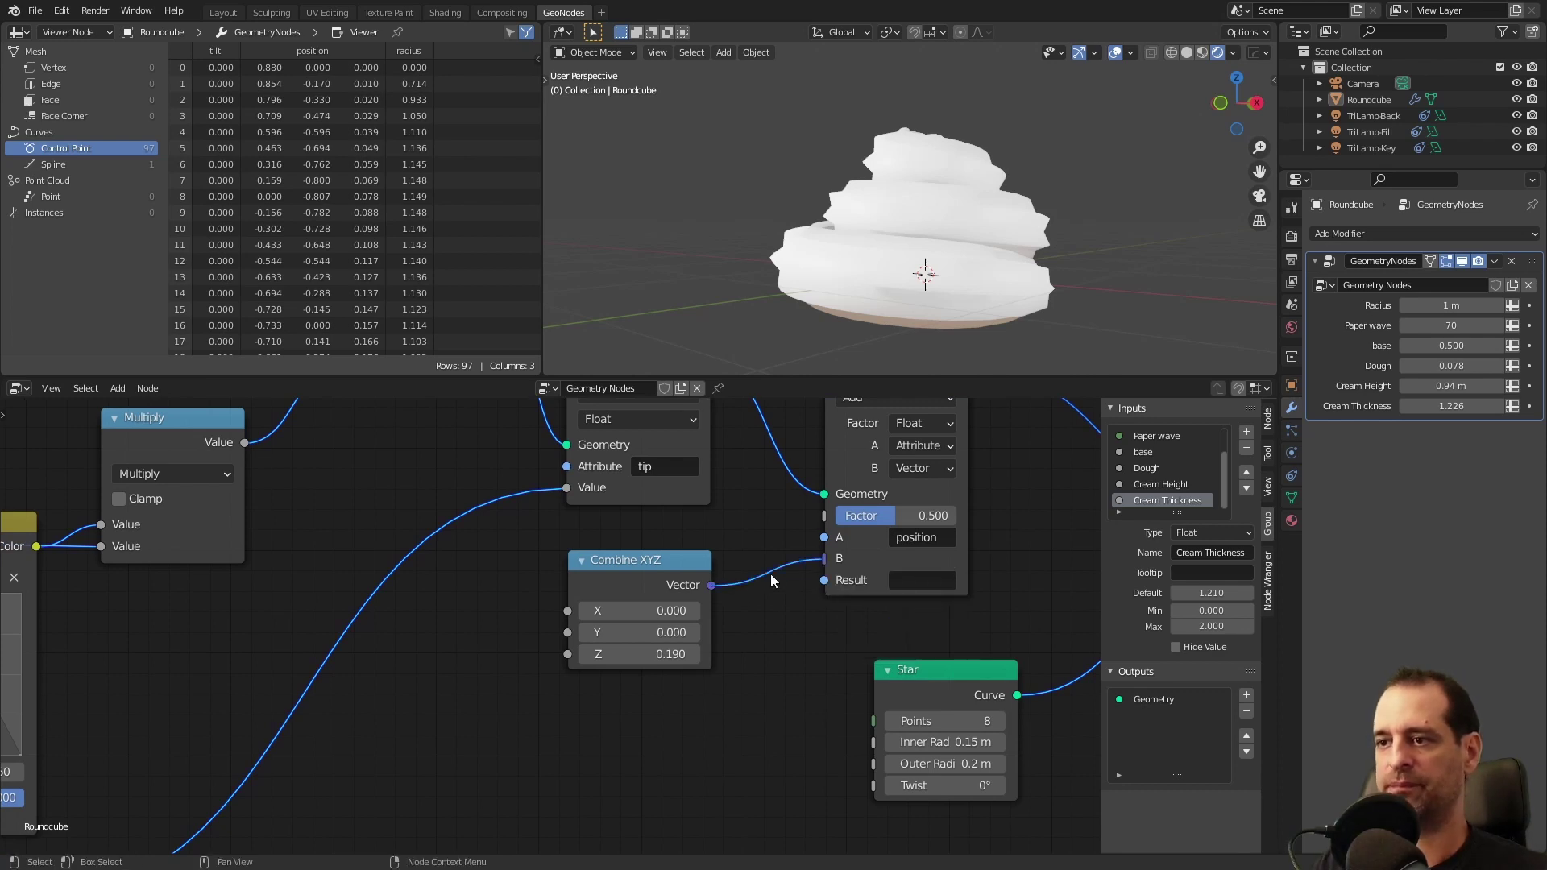
- Set the Attribute Mix node's result attribute to position
click(919, 578)
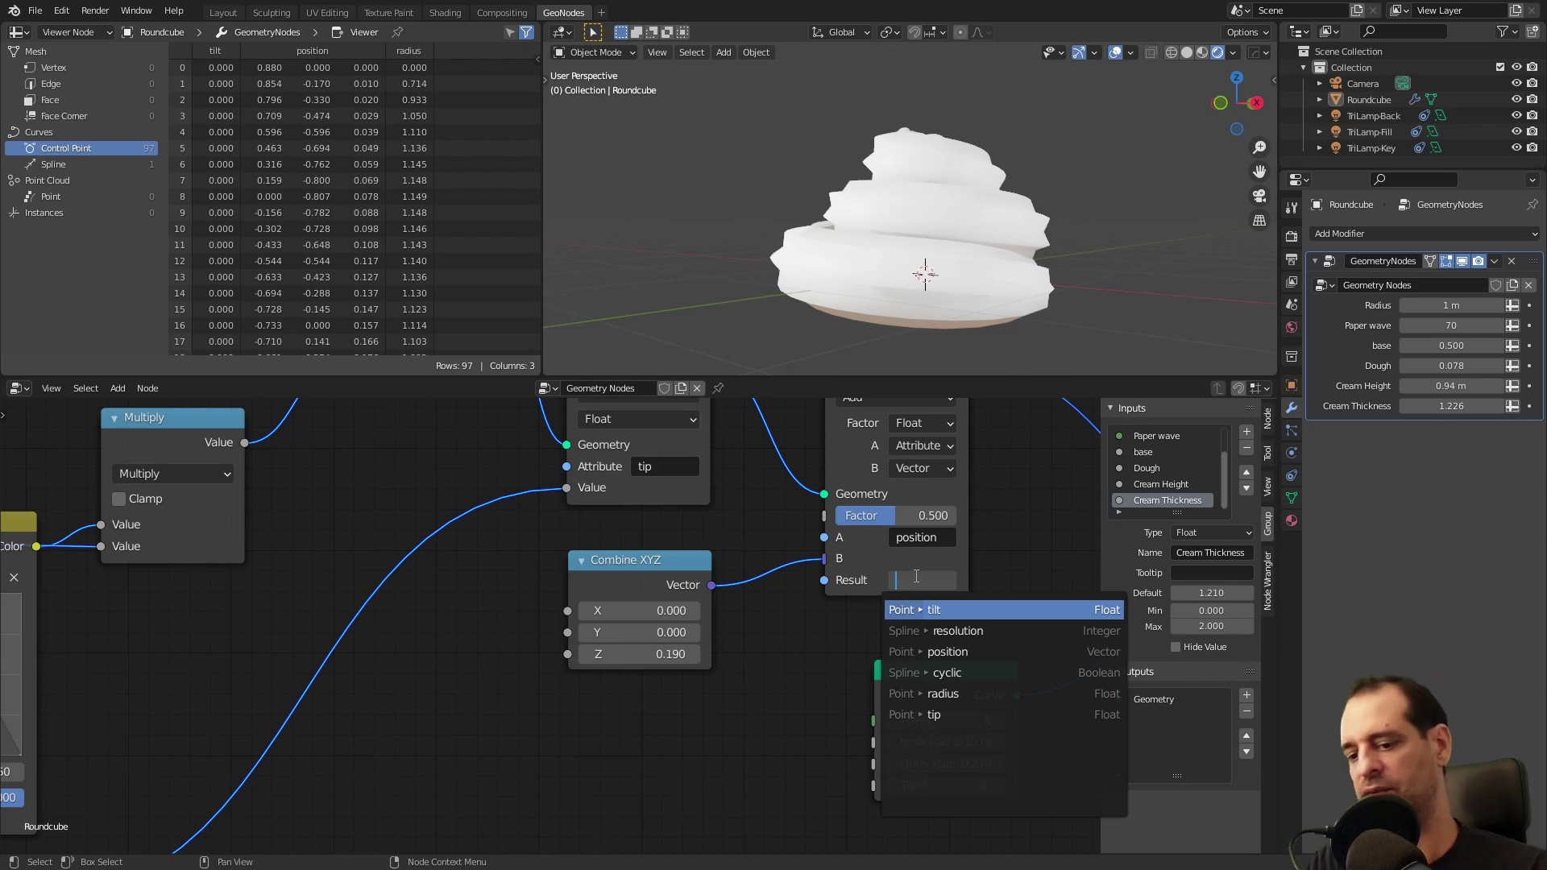
text(po)
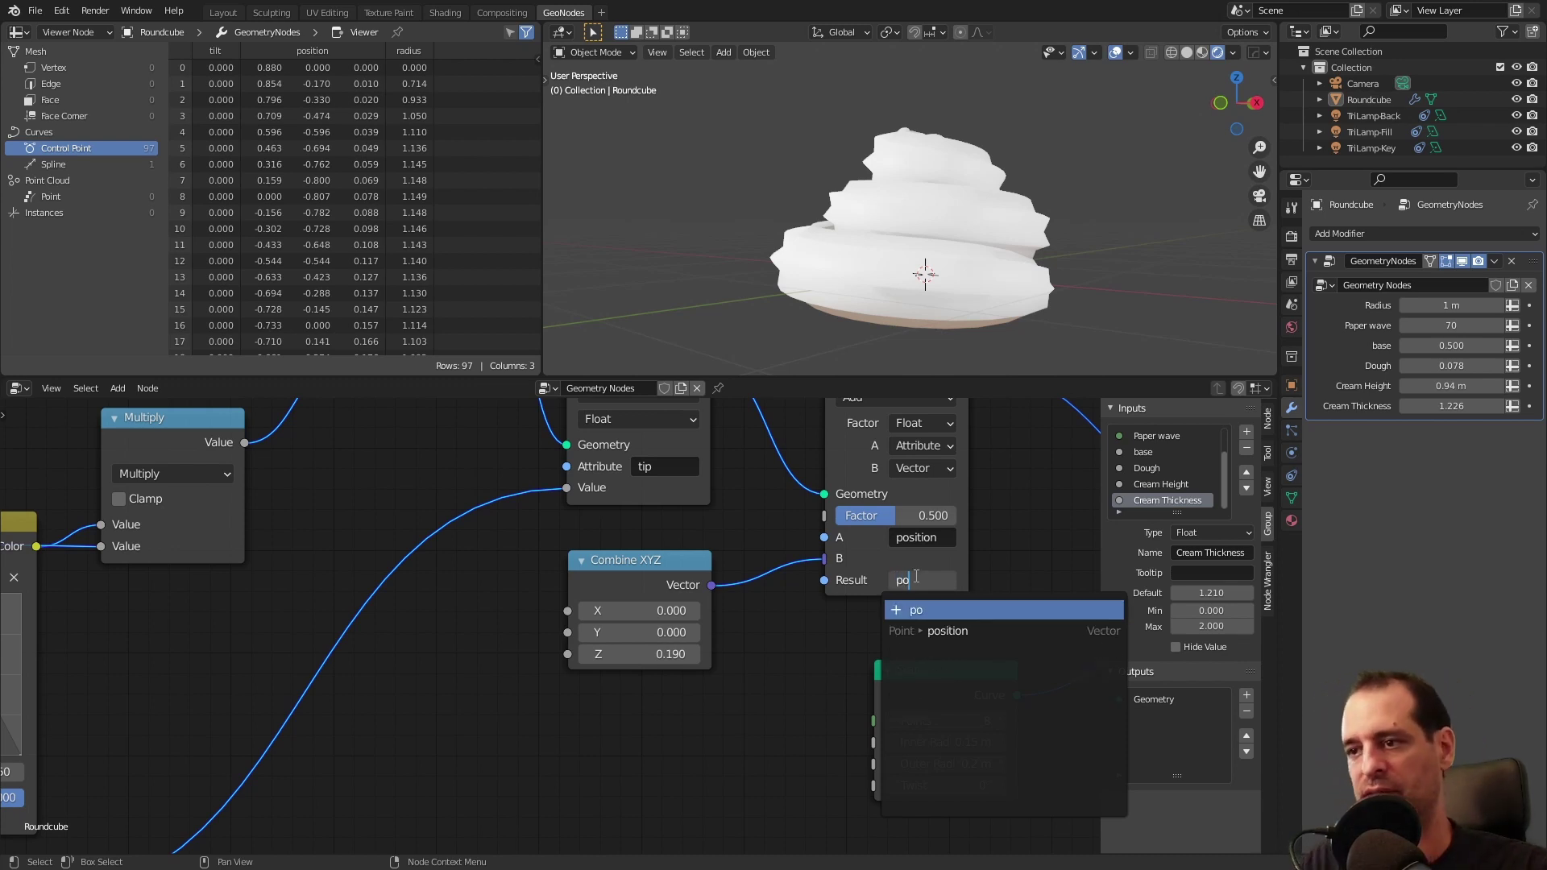
click(998, 630)
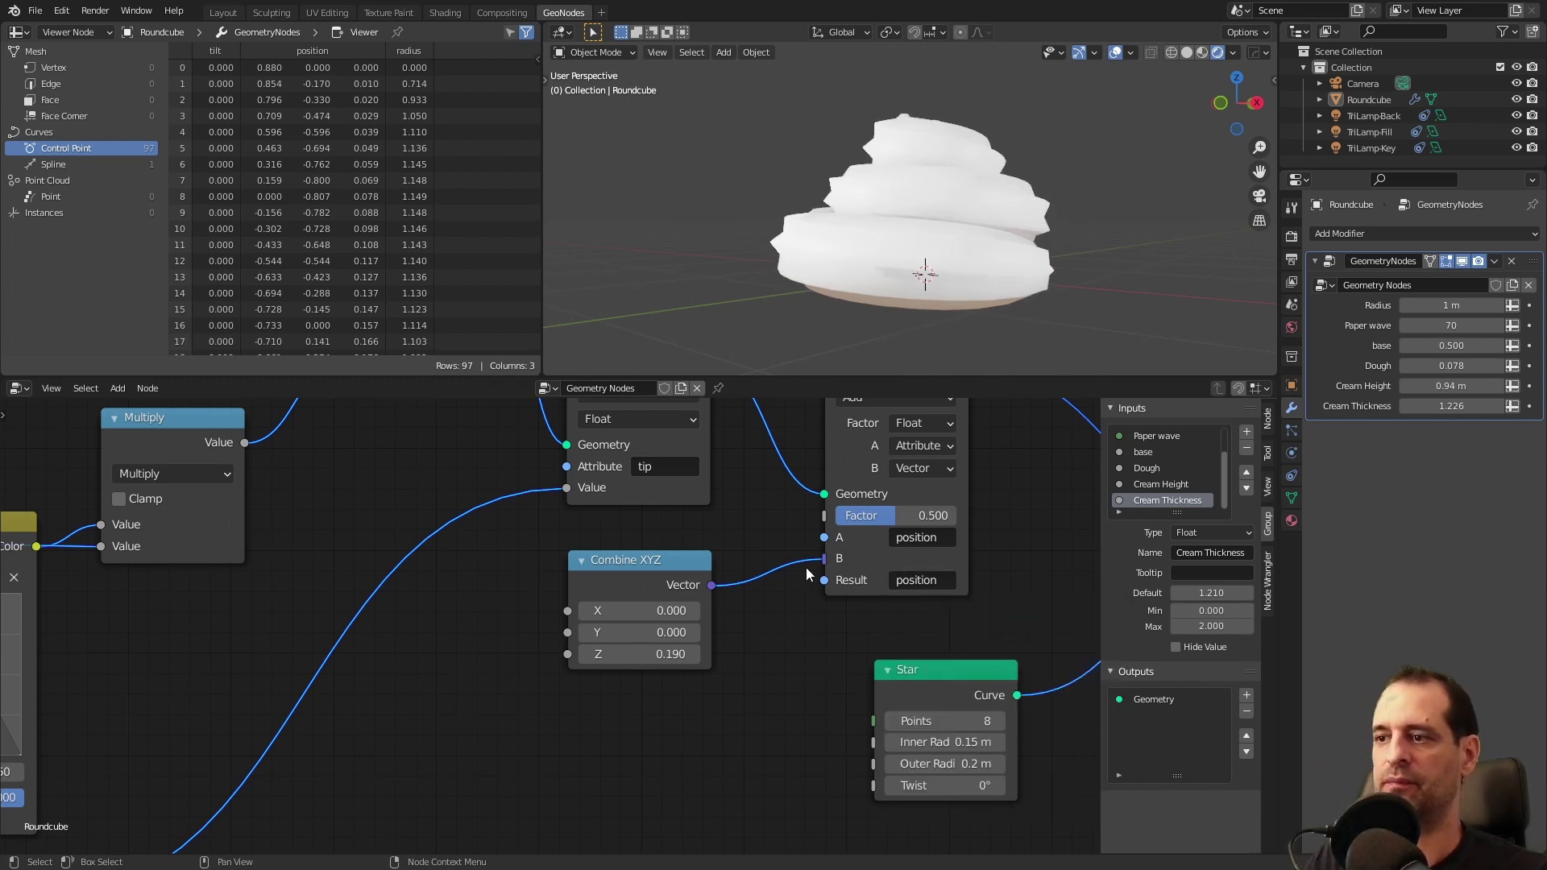
mouse_move(678, 654)
mouse_down()
mouse_move(699, 654)
mouse_move(682, 654)
mouse_up()
key(ctrl+z)
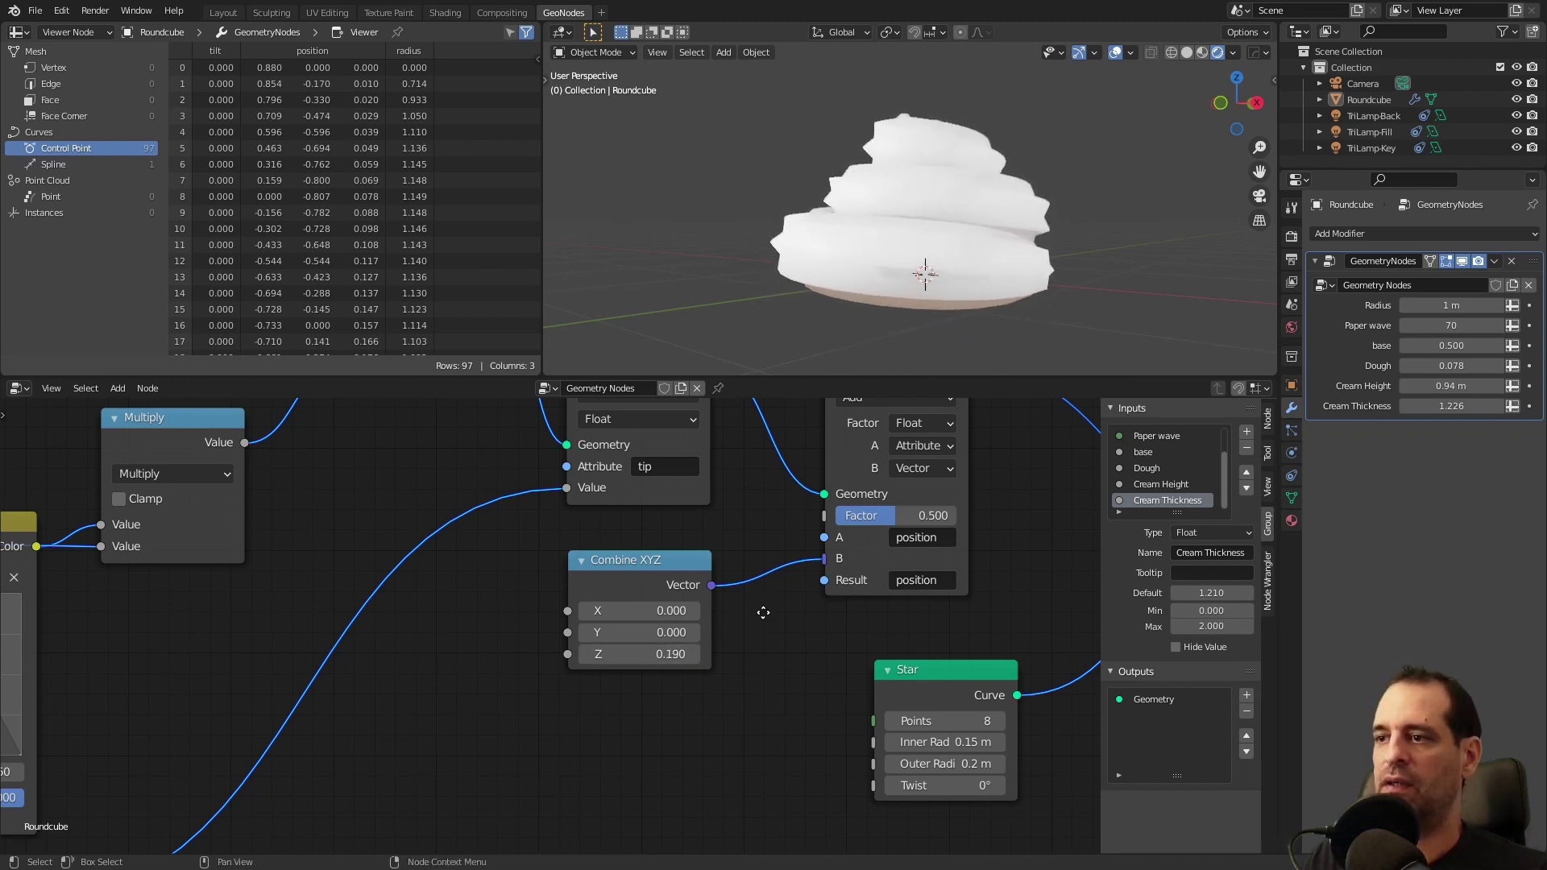
- Examine the node connections around the Attribute Mix and the tip attribute values of the control points in the spreadsheet
middle_drag(763, 619, 761, 640)
middle_drag(907, 550, 915, 632)
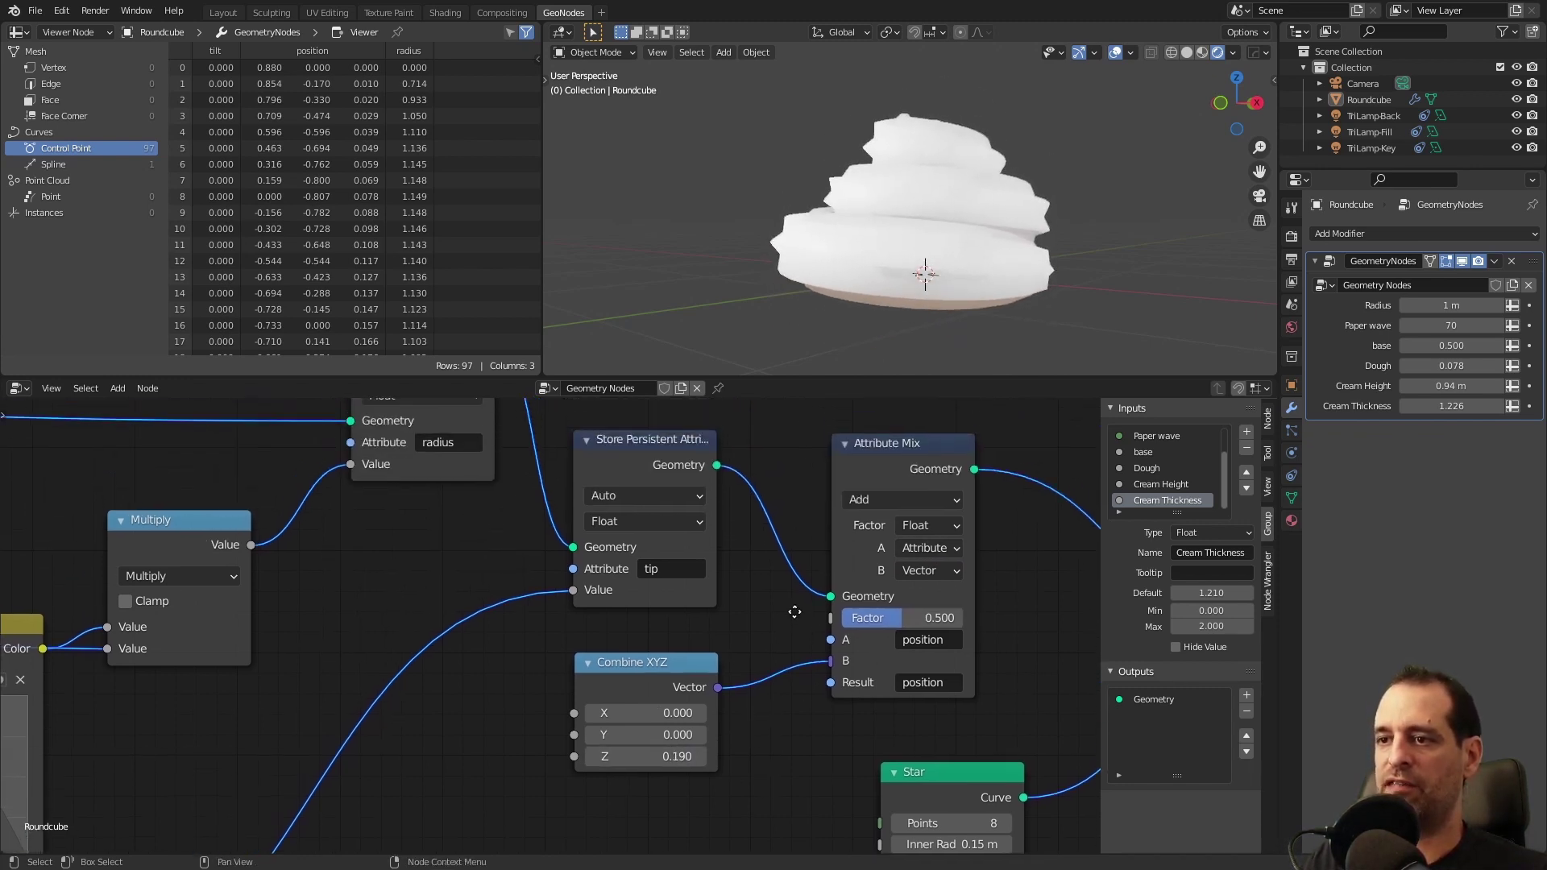
middle_drag(755, 567, 846, 554)
scroll(605, 609, down, 3)
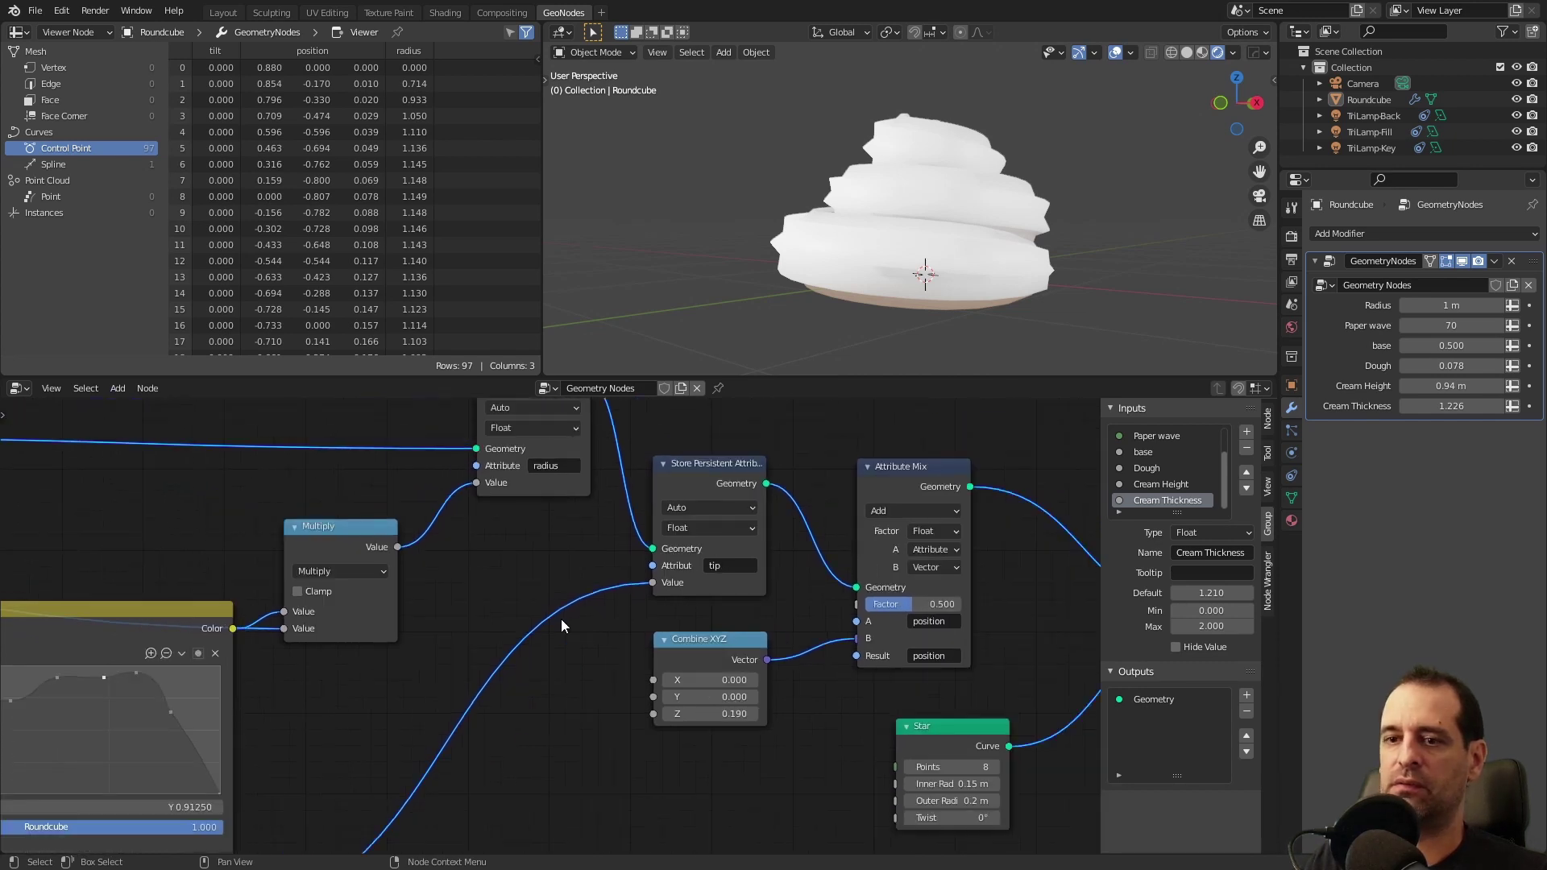
middle_drag(385, 664, 420, 715)
scroll(422, 715, down, 1)
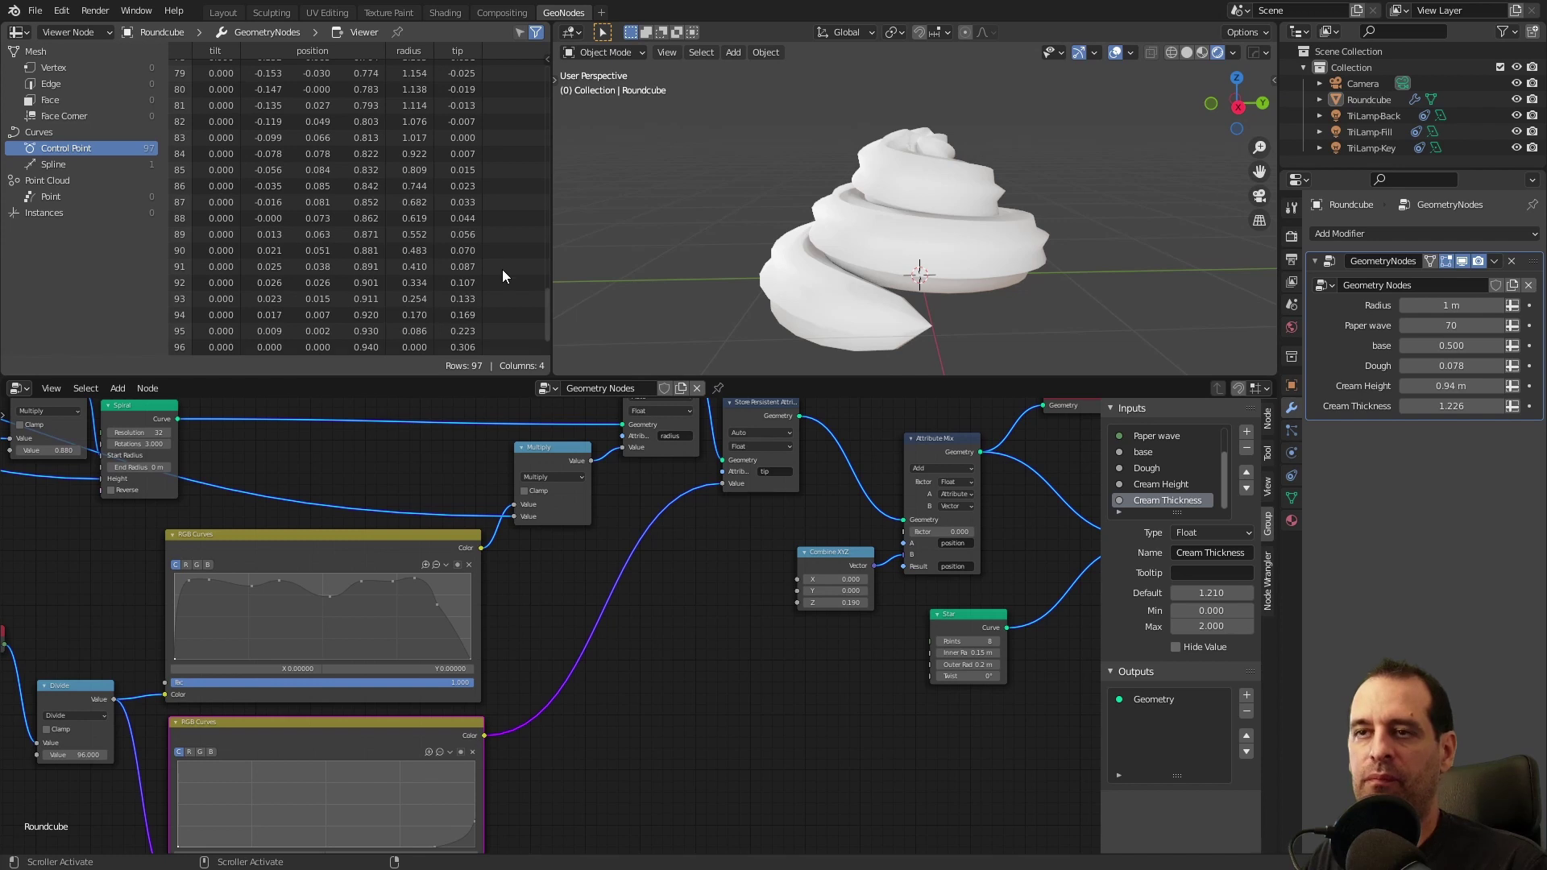
scroll(503, 267, up, 15)
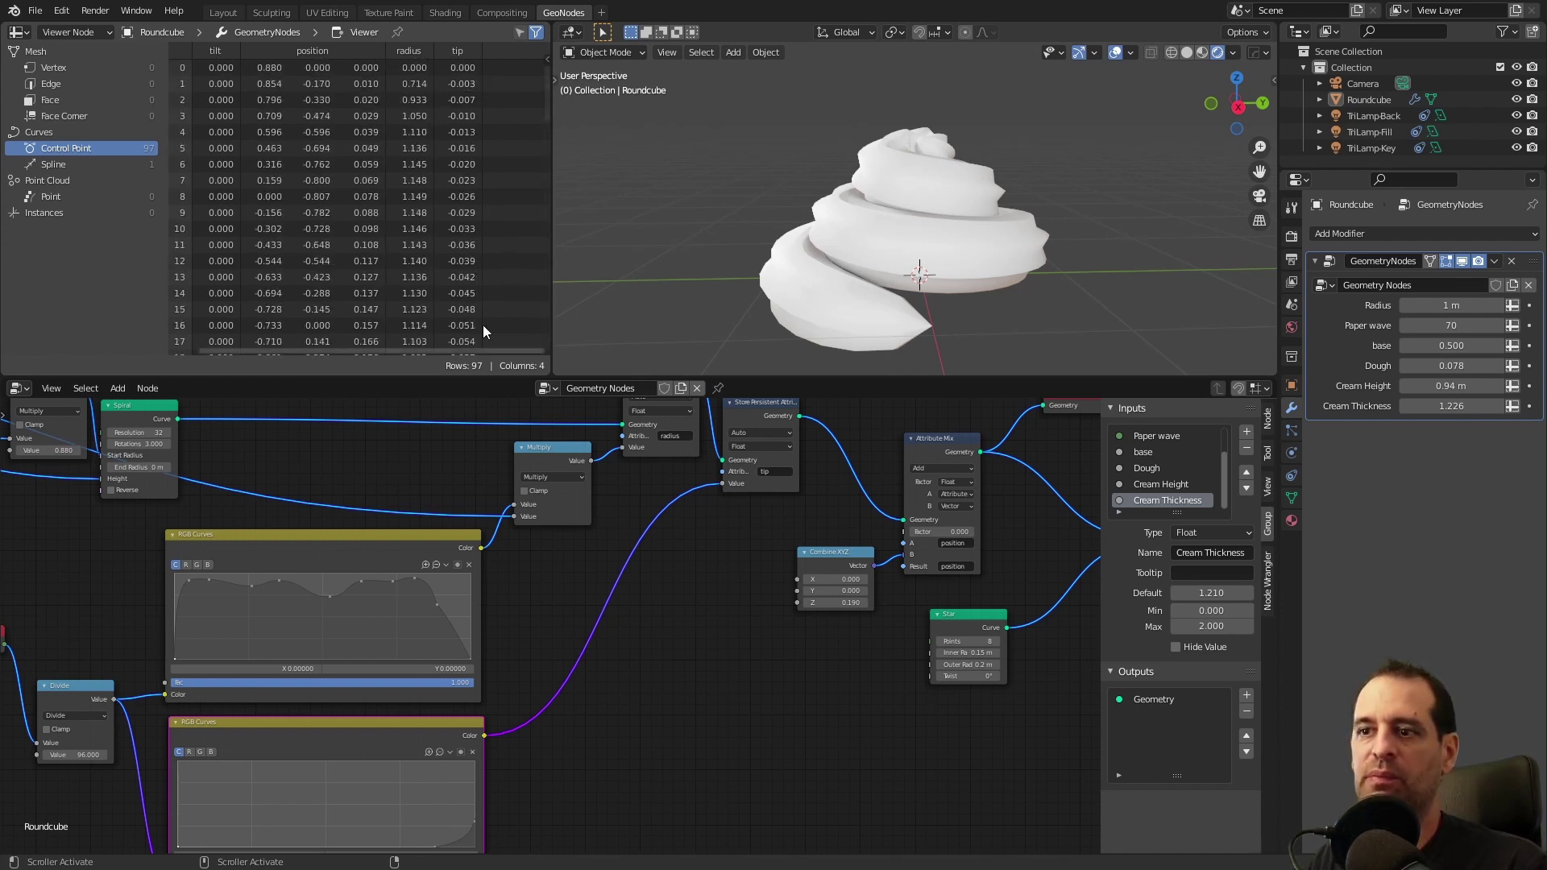
- Give the tip RGB Curves point at X 0.86462, Y 0 a vector handle
middle_drag(702, 637, 762, 543)
scroll(662, 646, up, 4)
scroll(649, 601, up, 3)
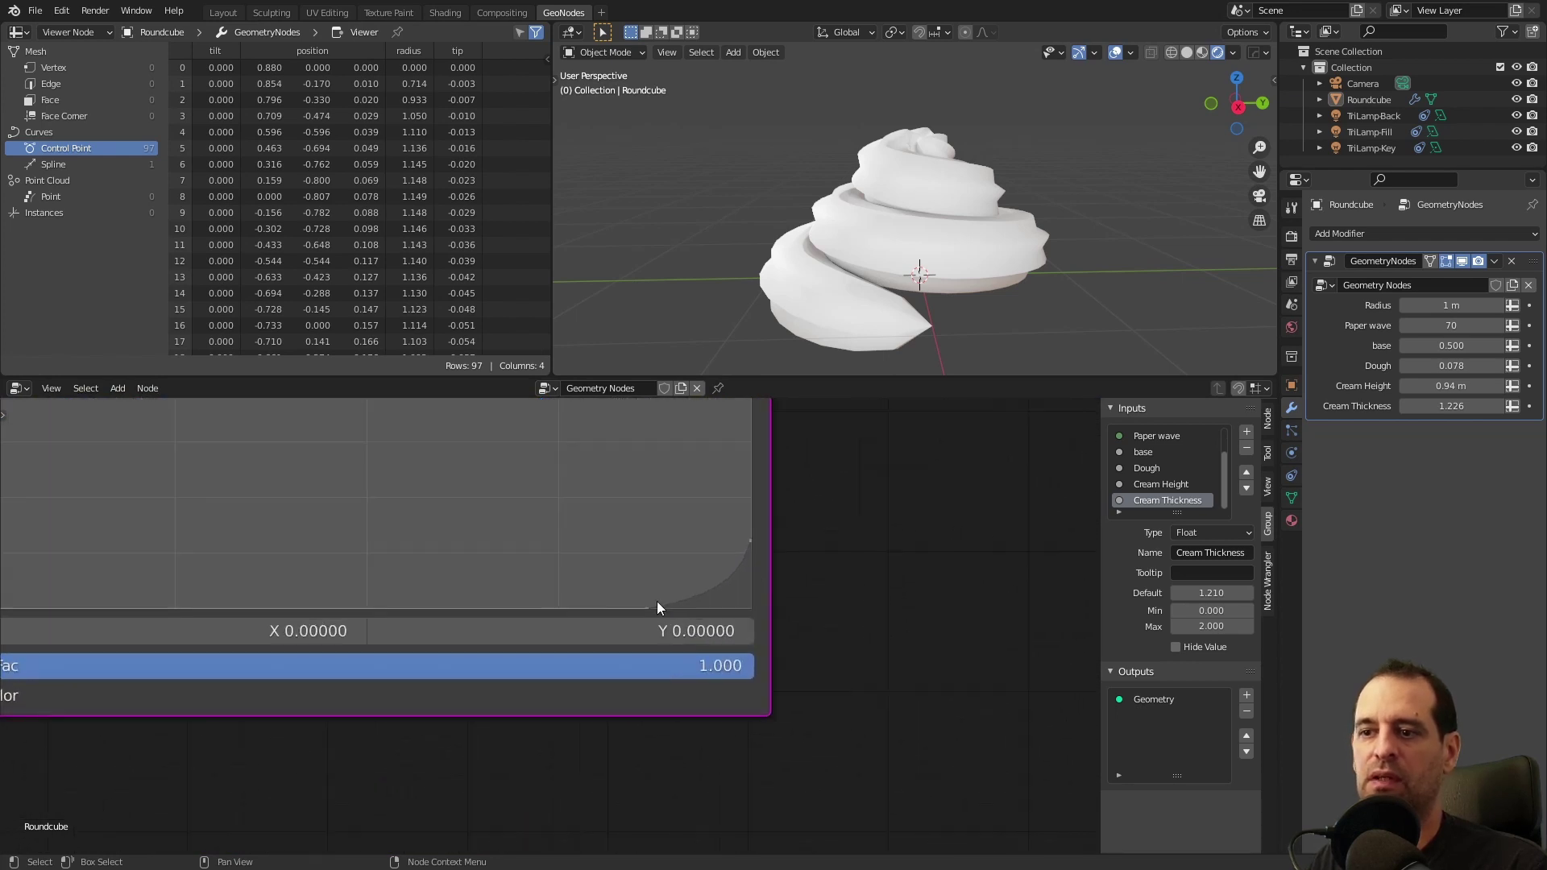
scroll(646, 604, down, 3)
scroll(716, 531, up, 2)
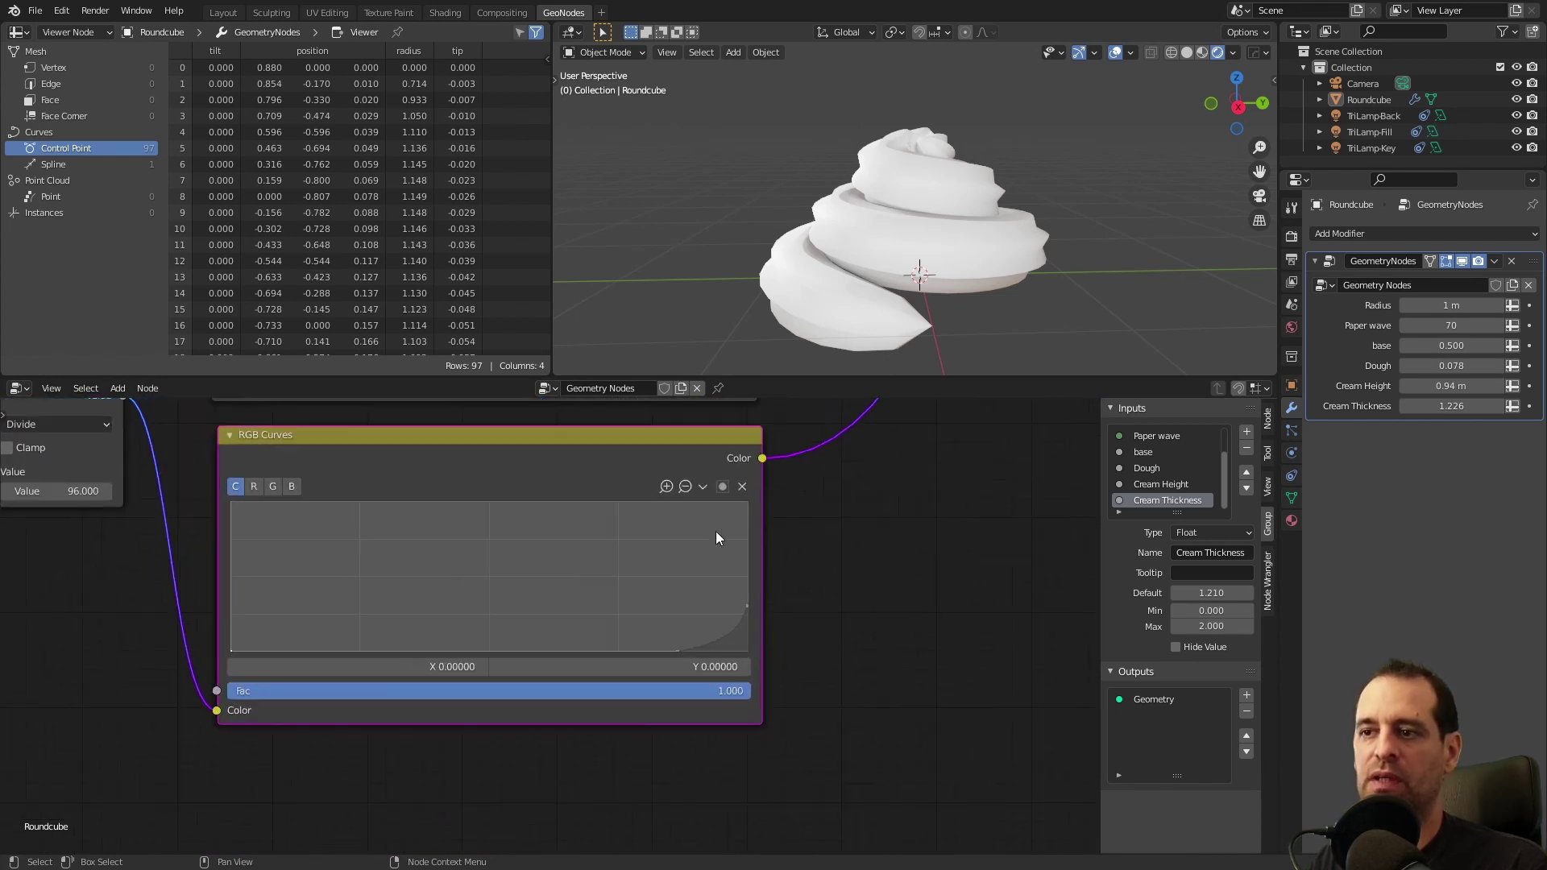
click(714, 476)
click(939, 500)
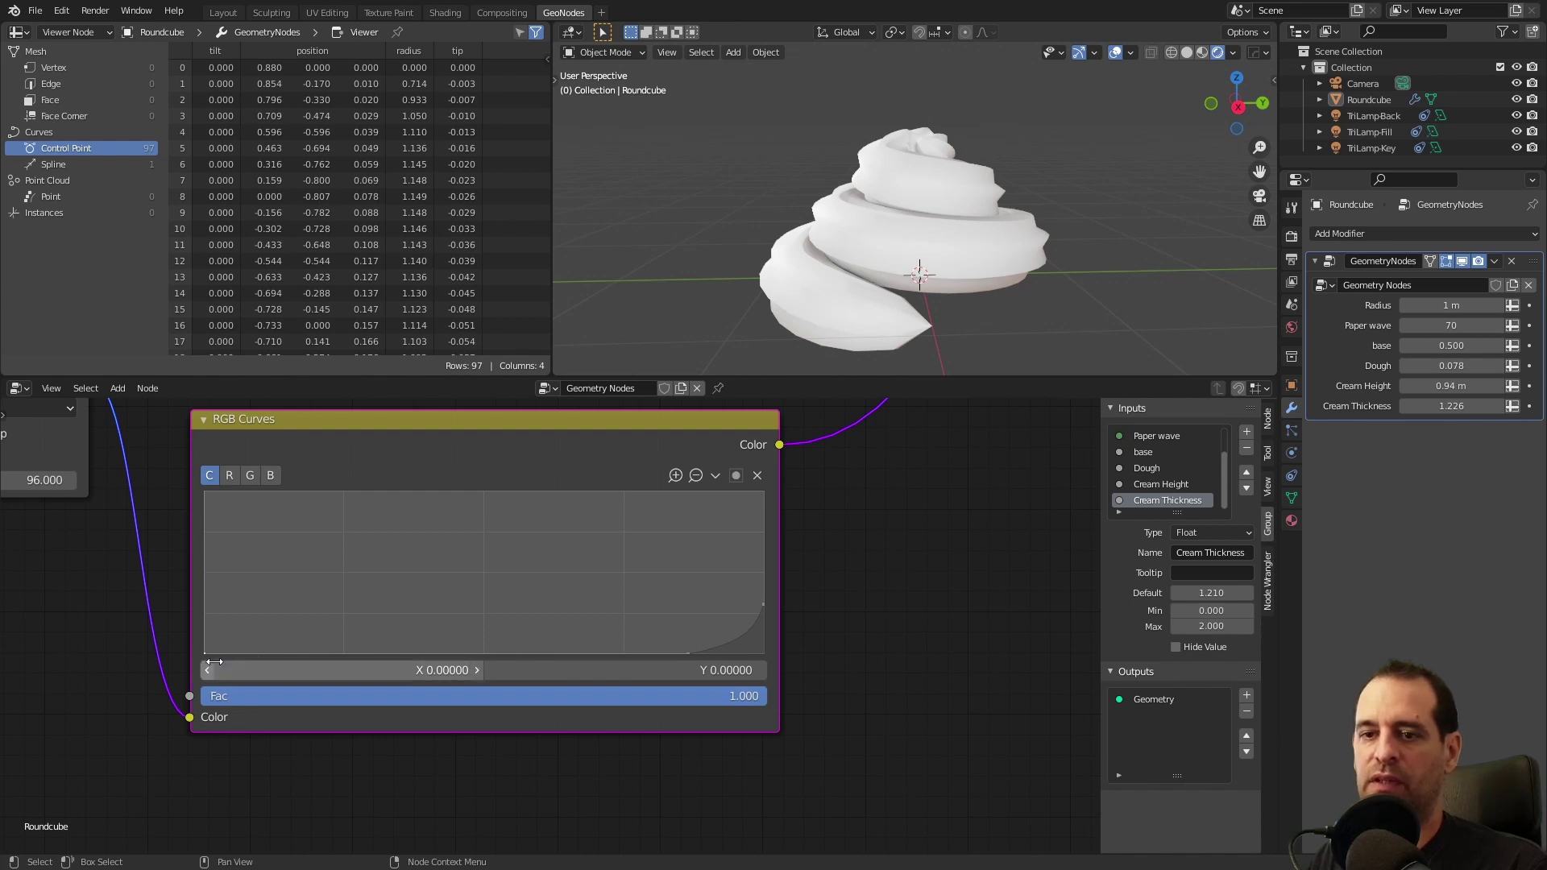
click(688, 654)
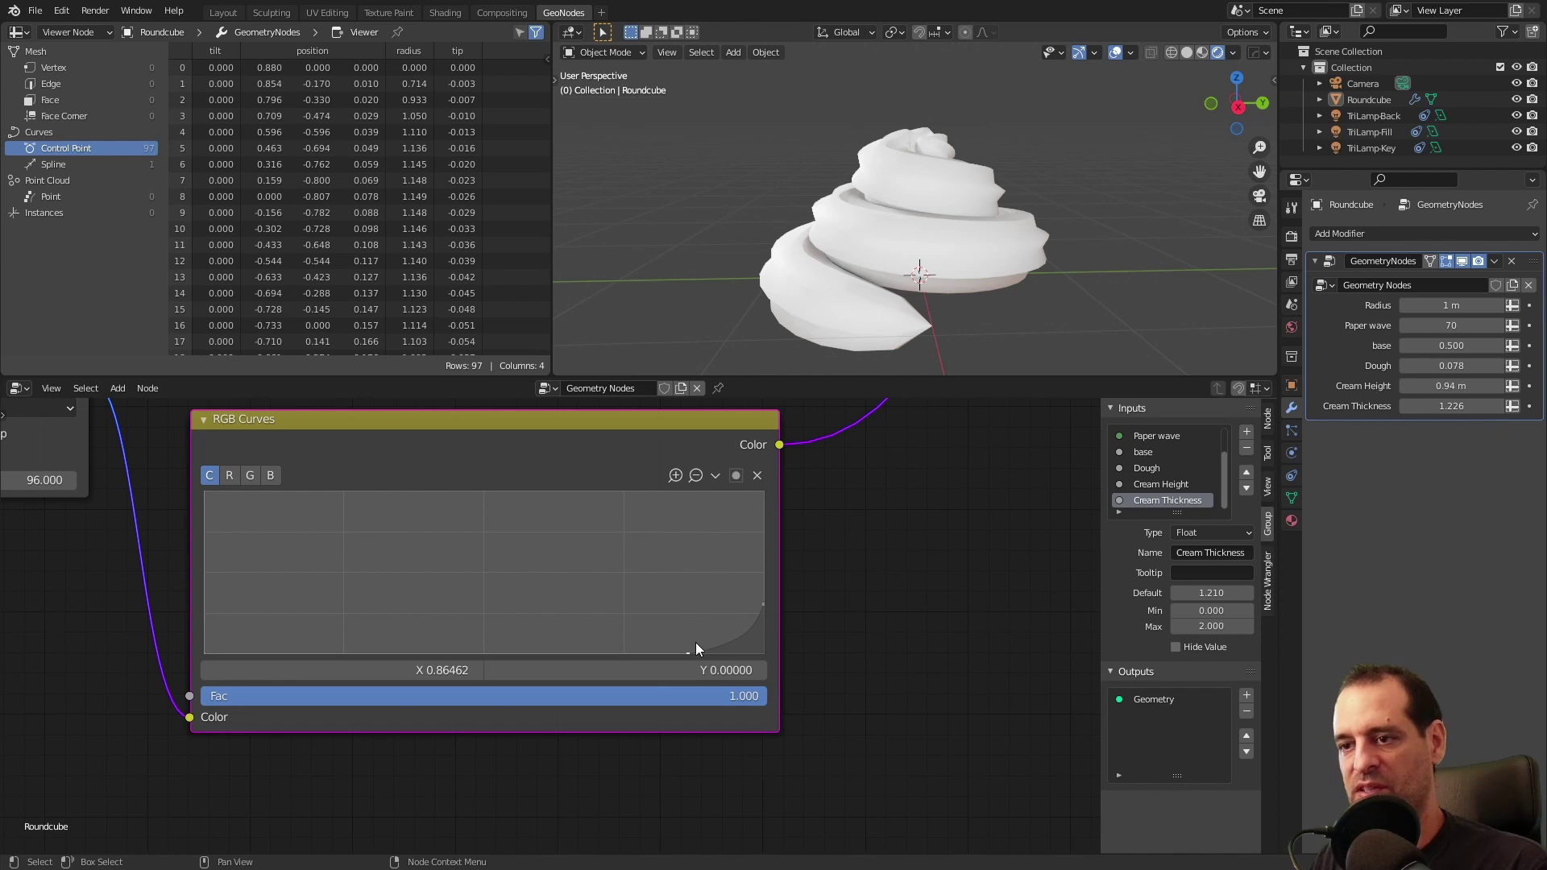
click(715, 476)
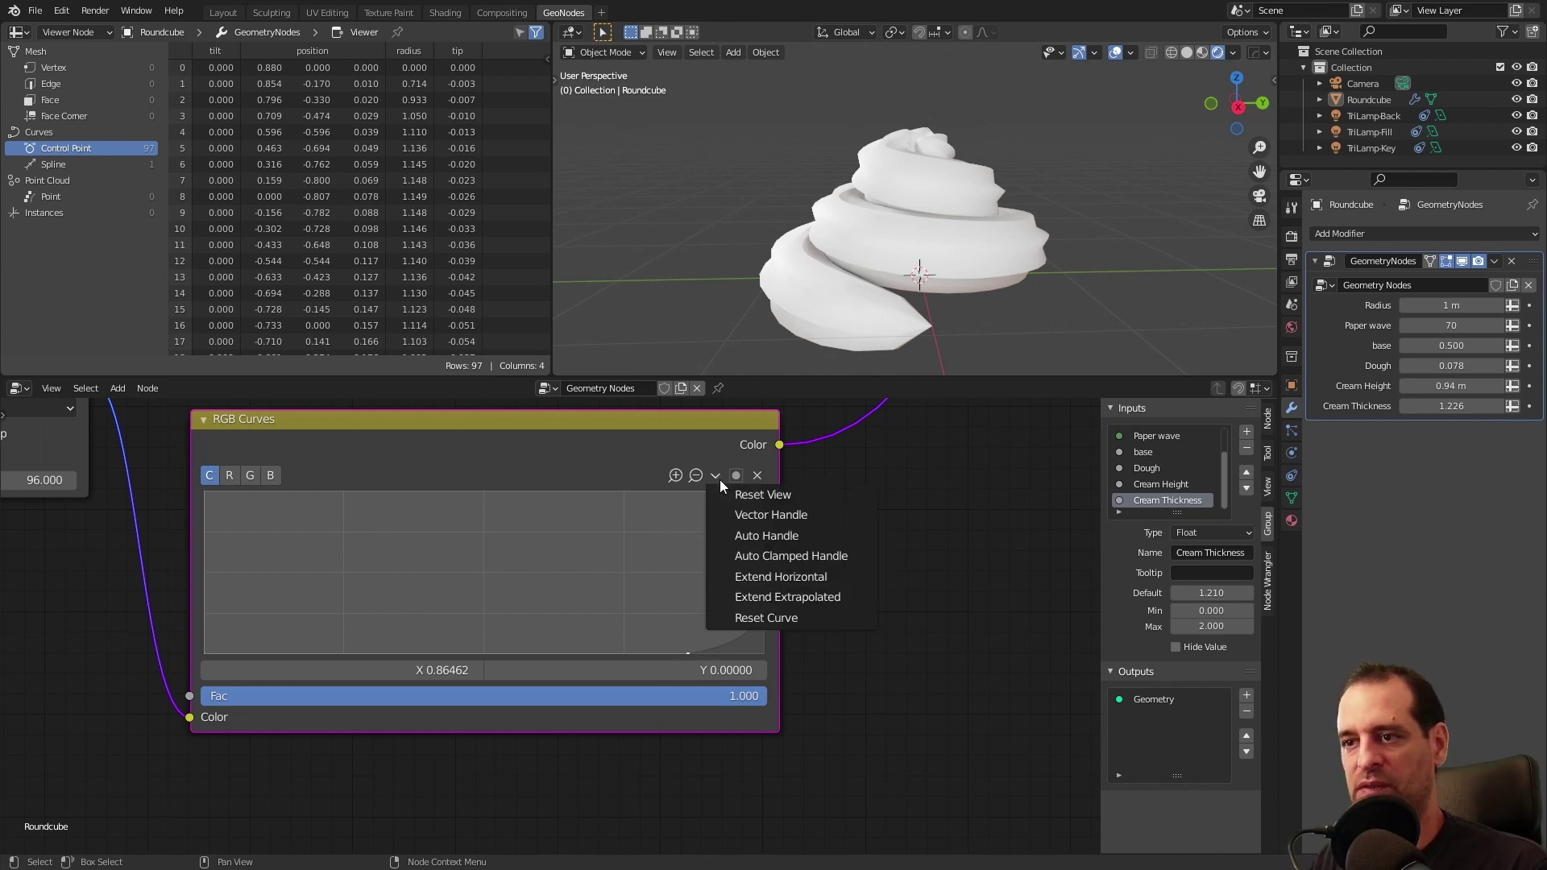
click(775, 514)
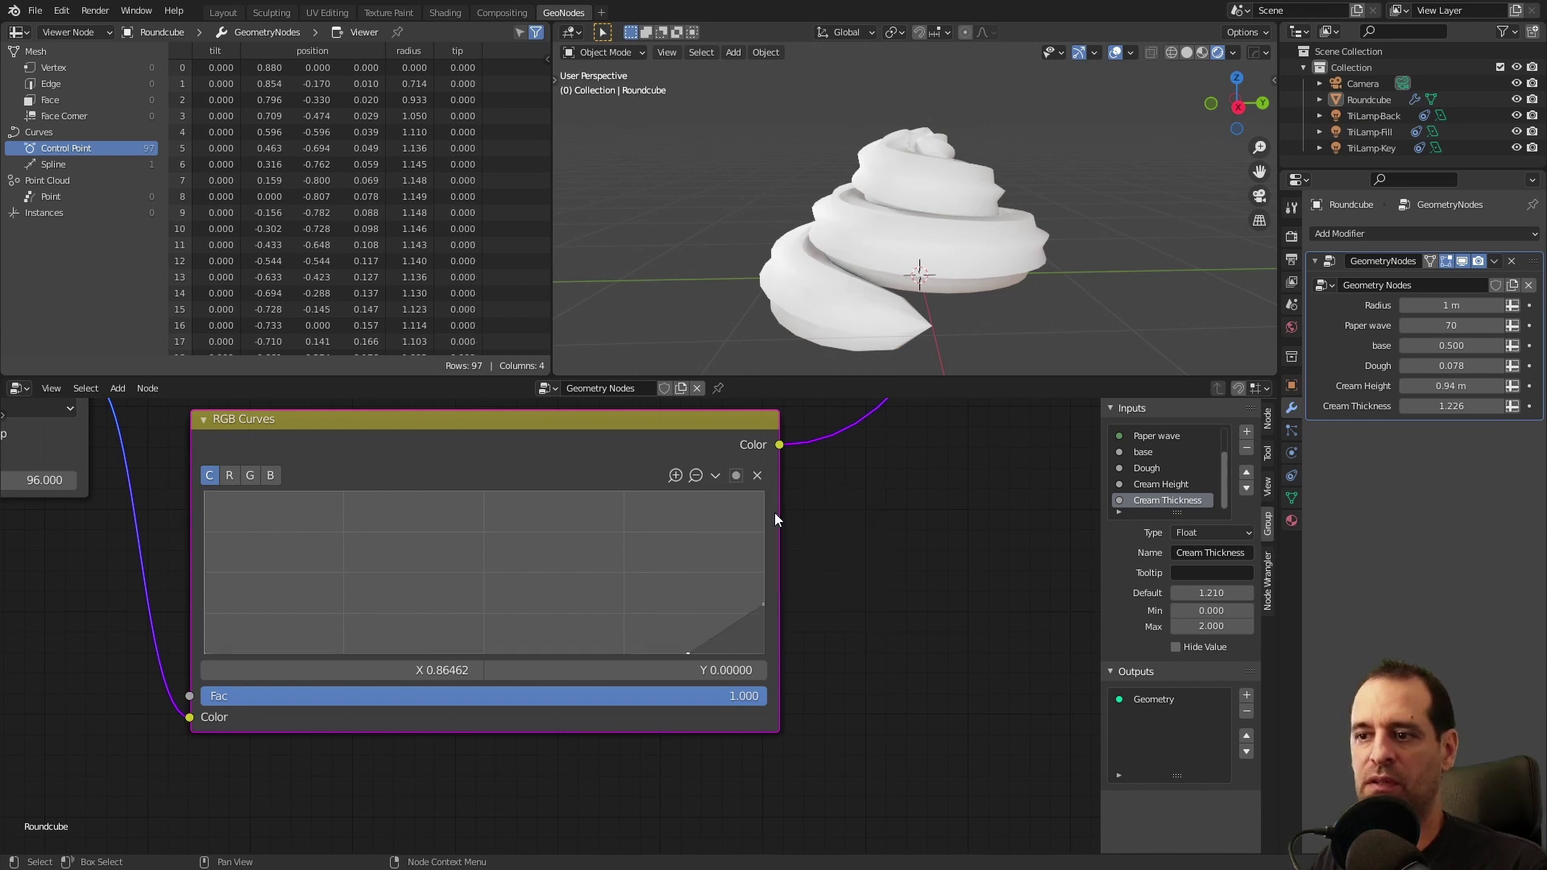
- Give the tip curve's start point a vector handle and shape its final ramp with a point at X 0.94043, Y 0.1125
click(203, 655)
click(716, 474)
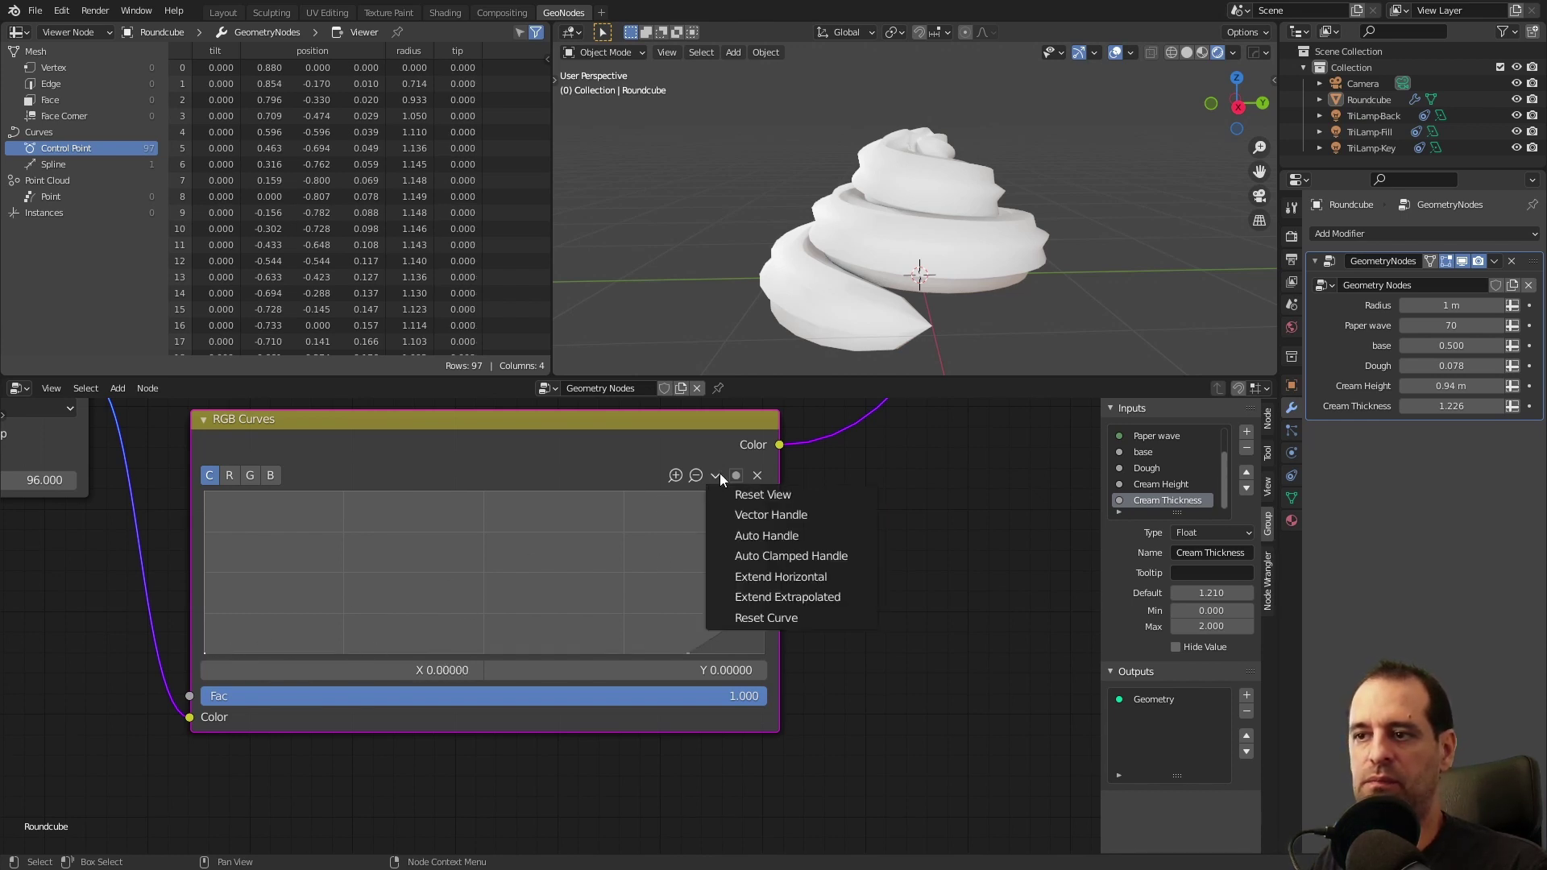
click(741, 512)
drag(544, 68, 559, 313)
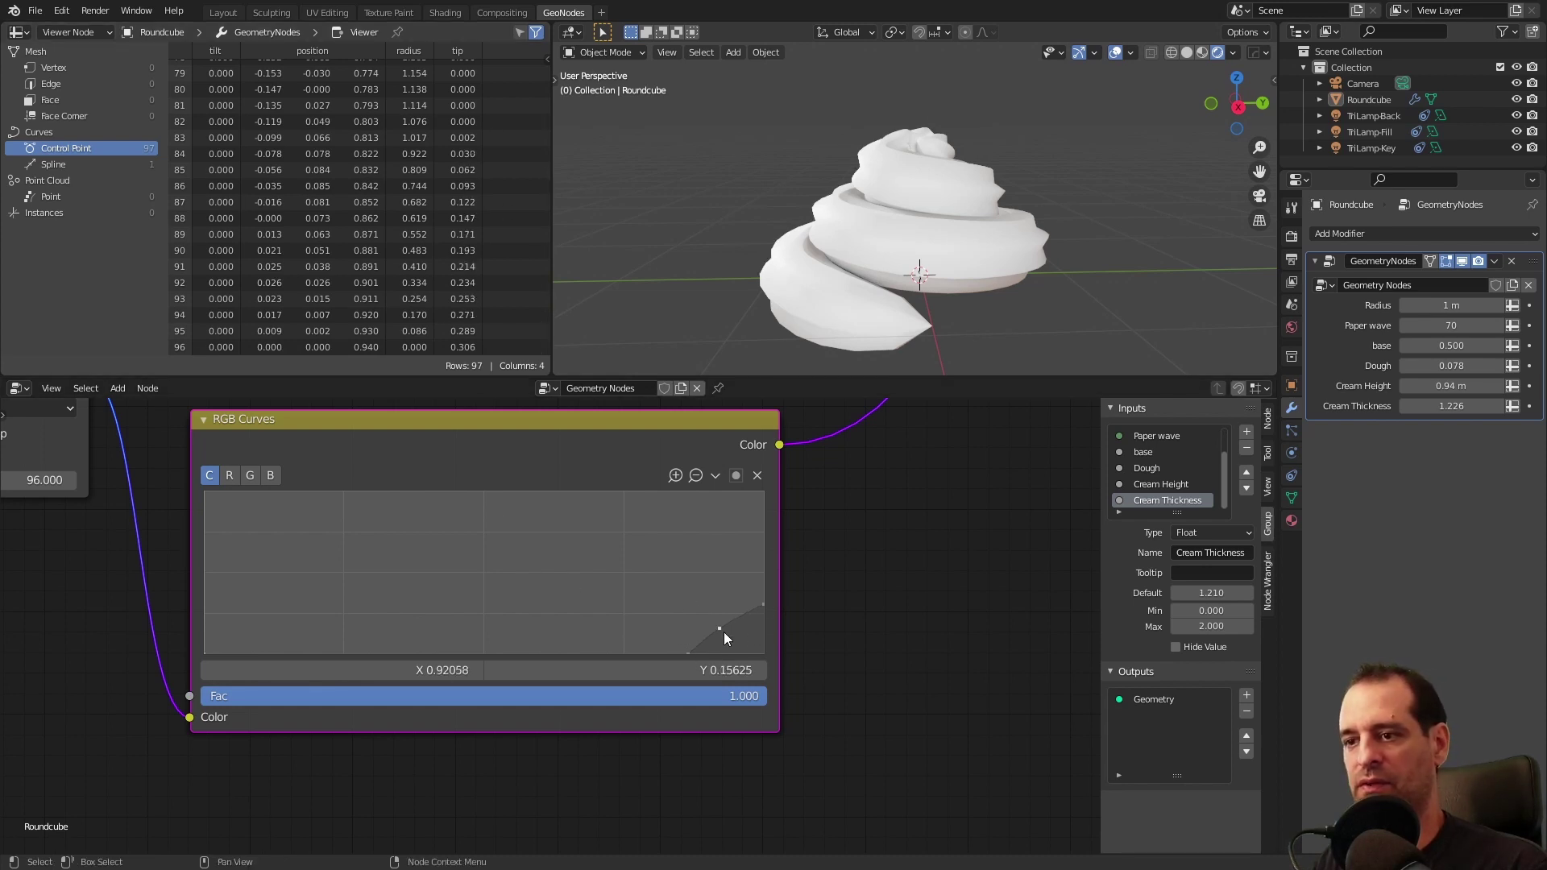
drag(721, 630, 732, 636)
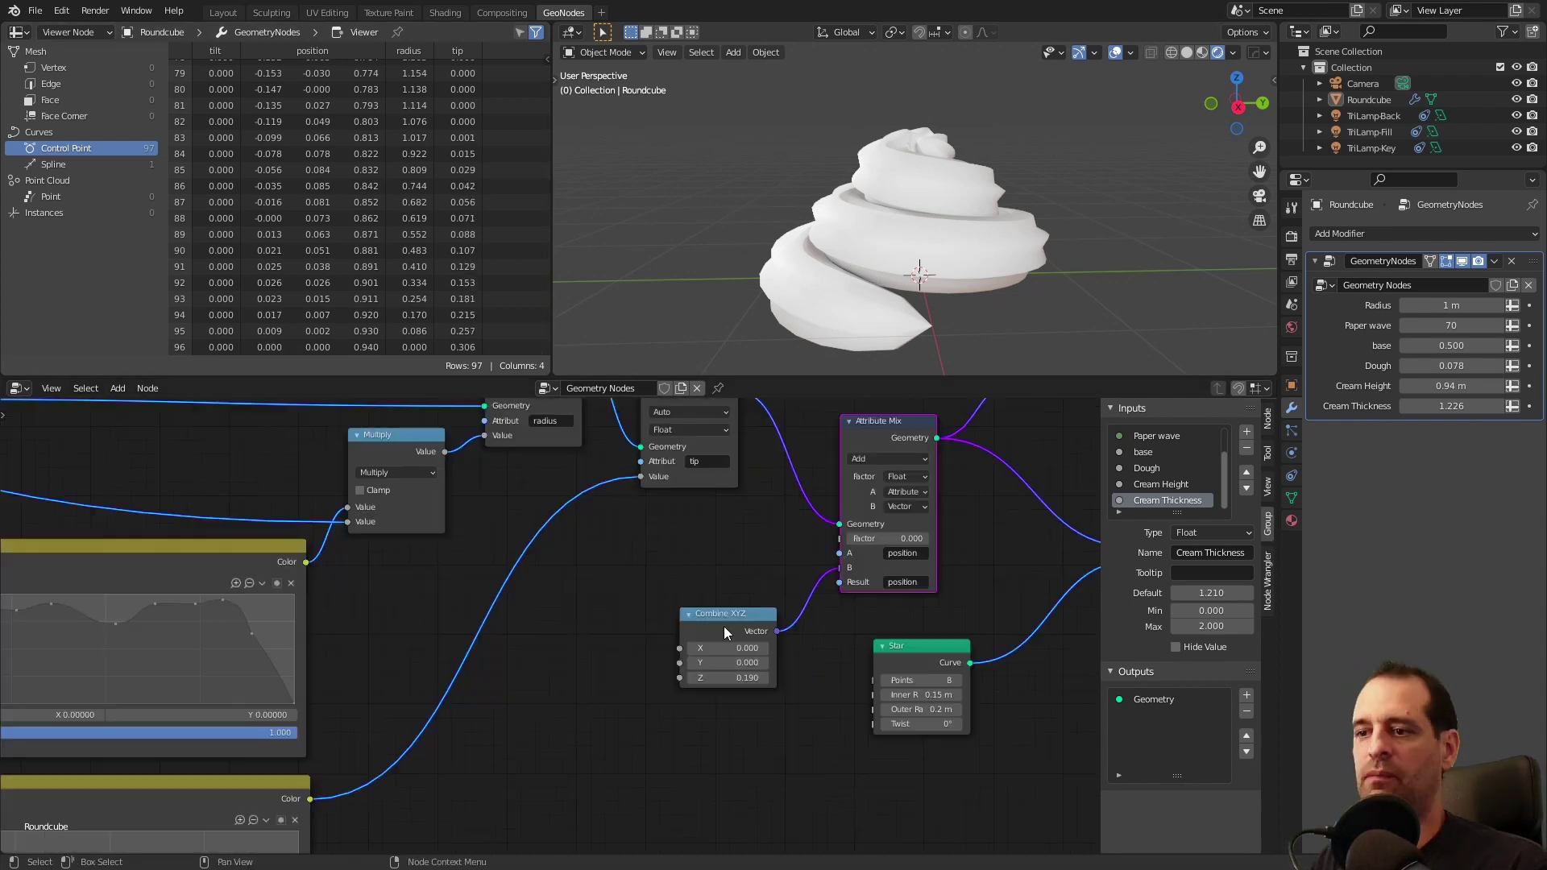
- Move the Combine XYZ node further below the tip Store Persistent Attribute node
drag(724, 626, 693, 646)
middle_drag(688, 538, 710, 625)
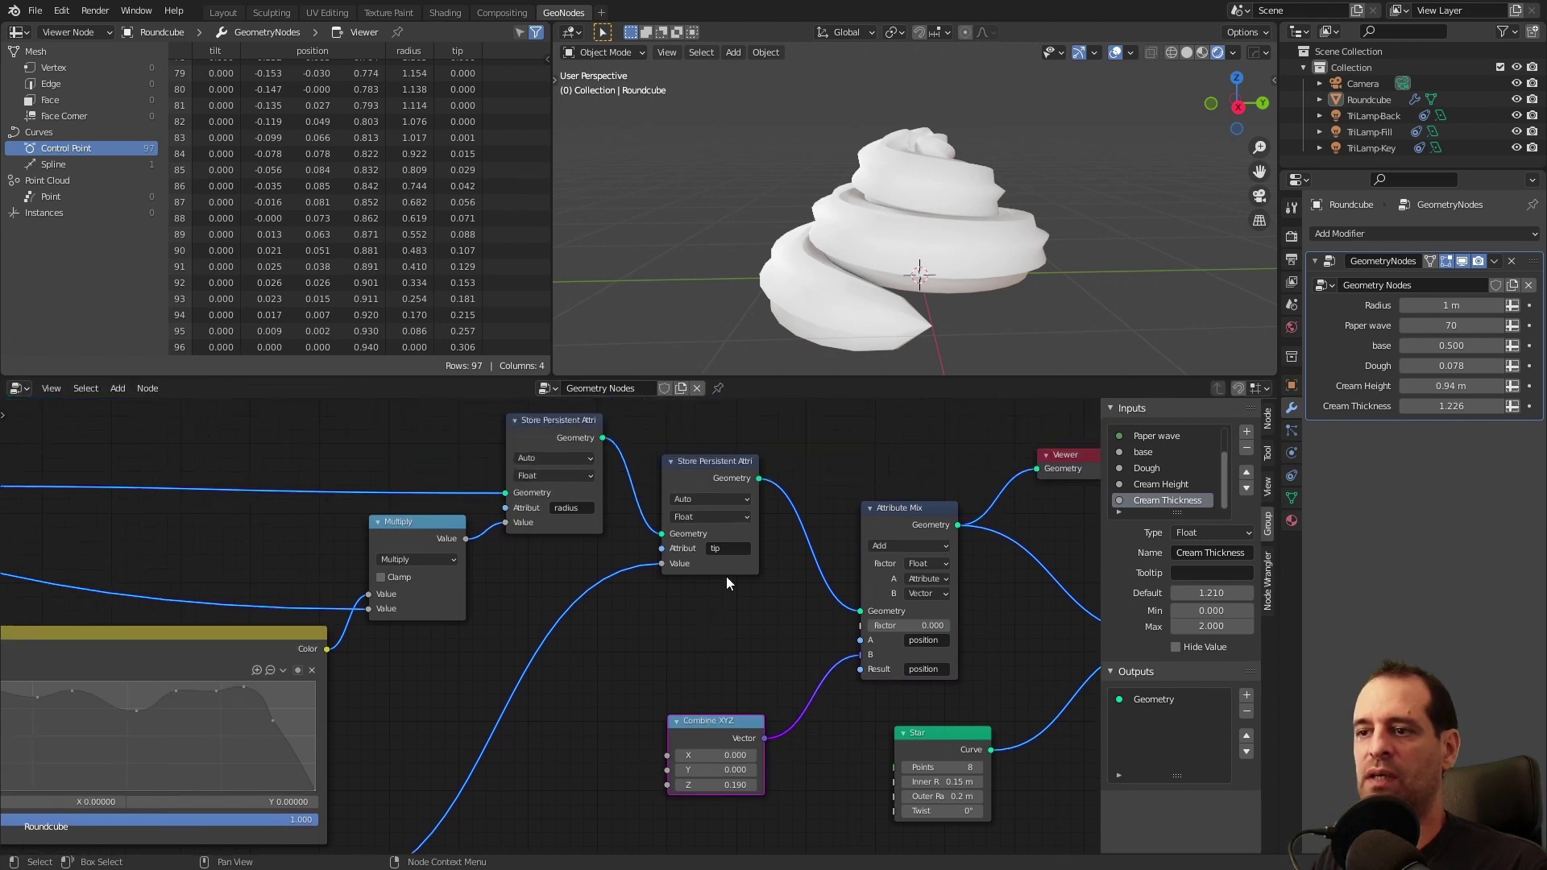
shift+scroll(716, 479, down, 2)
scroll(635, 560, down, 2)
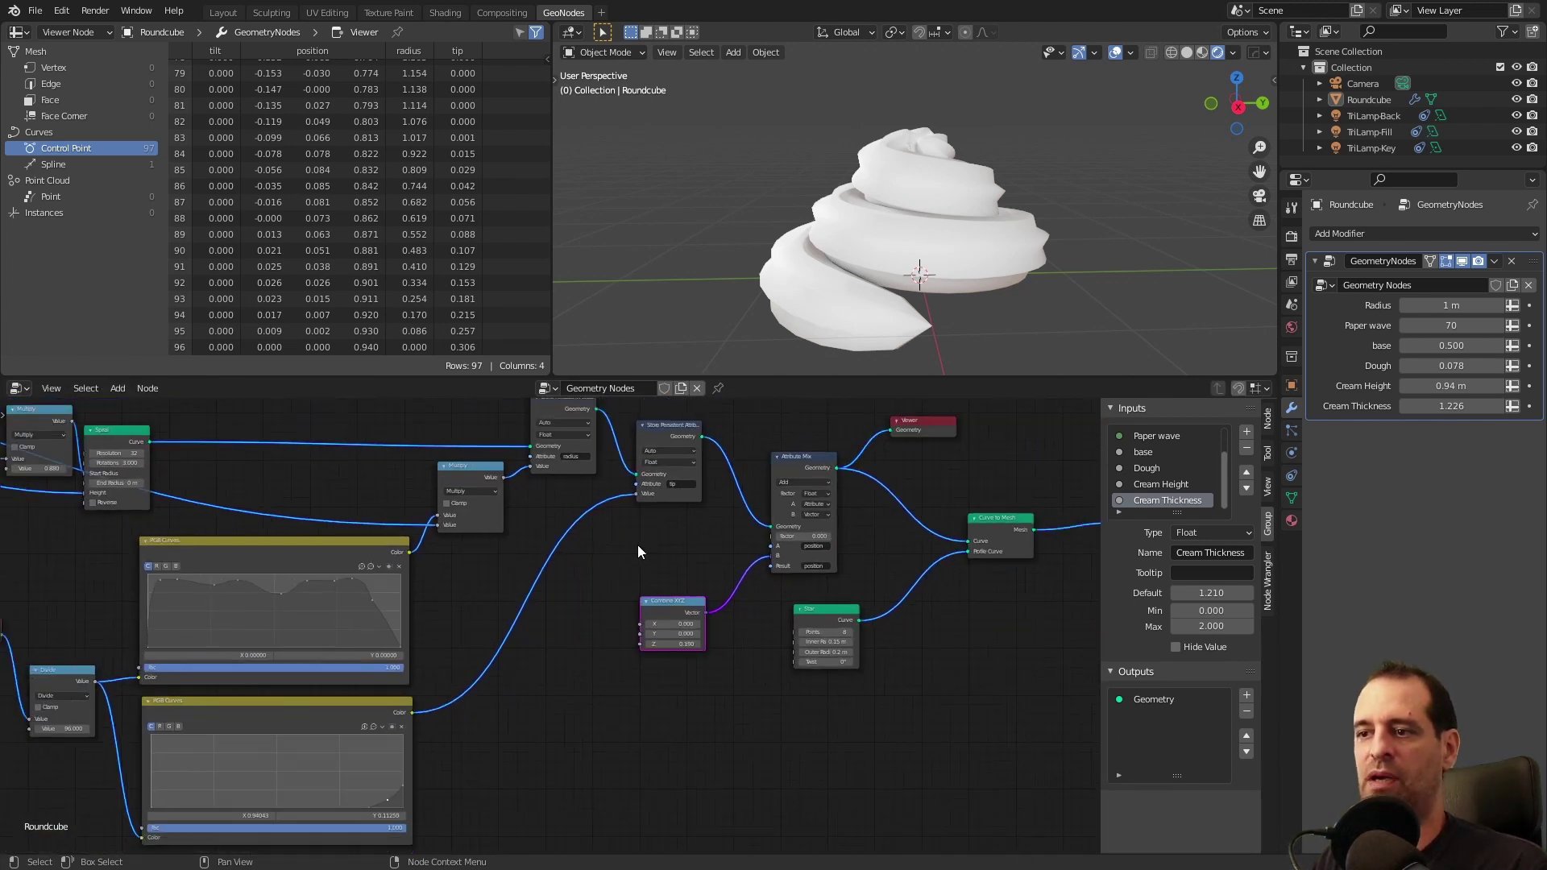
- Try to drive the Attribute Mix's factor with the tip RGB Curves color output
drag(414, 709, 775, 533)
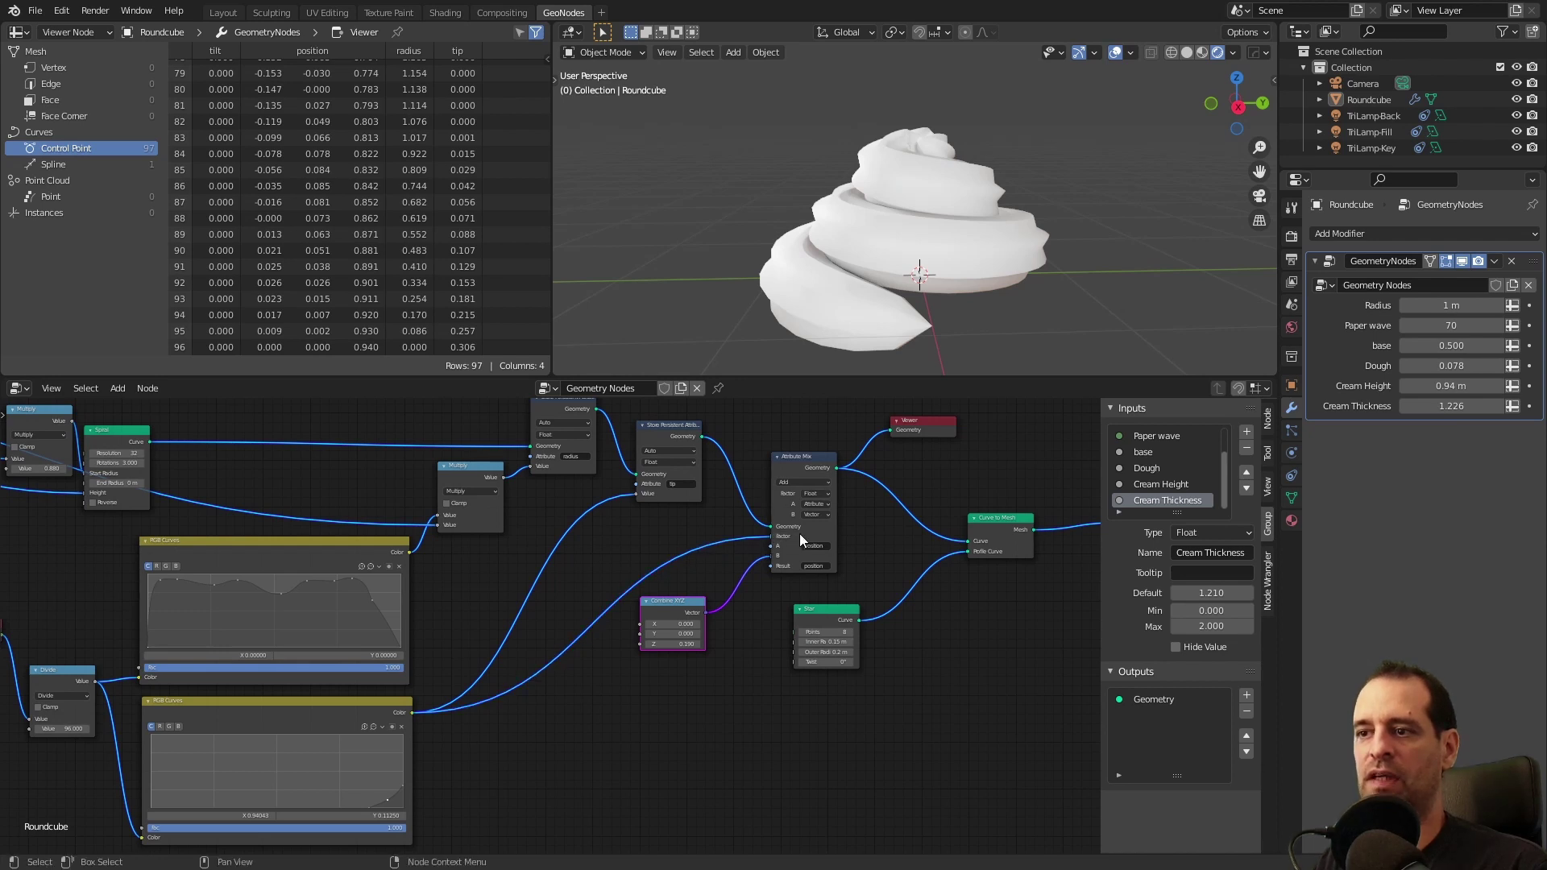
scroll(767, 535, up, 2)
drag(902, 484, 844, 511)
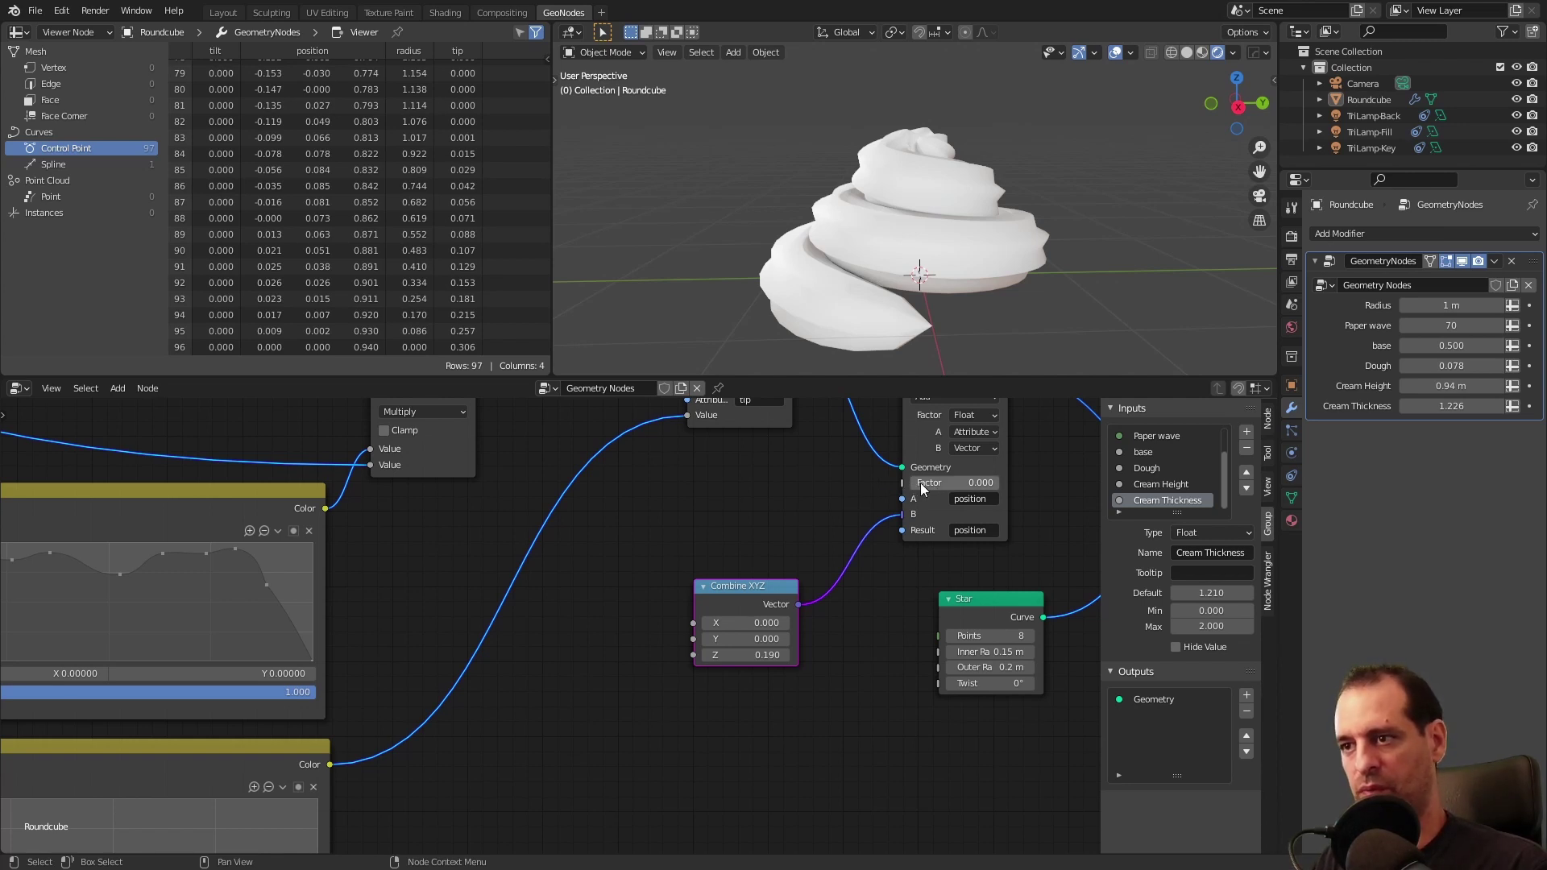
- Try to drive the Attribute Mix's factor with a new Value node, and delete that node
key(shift+a)
text(v)
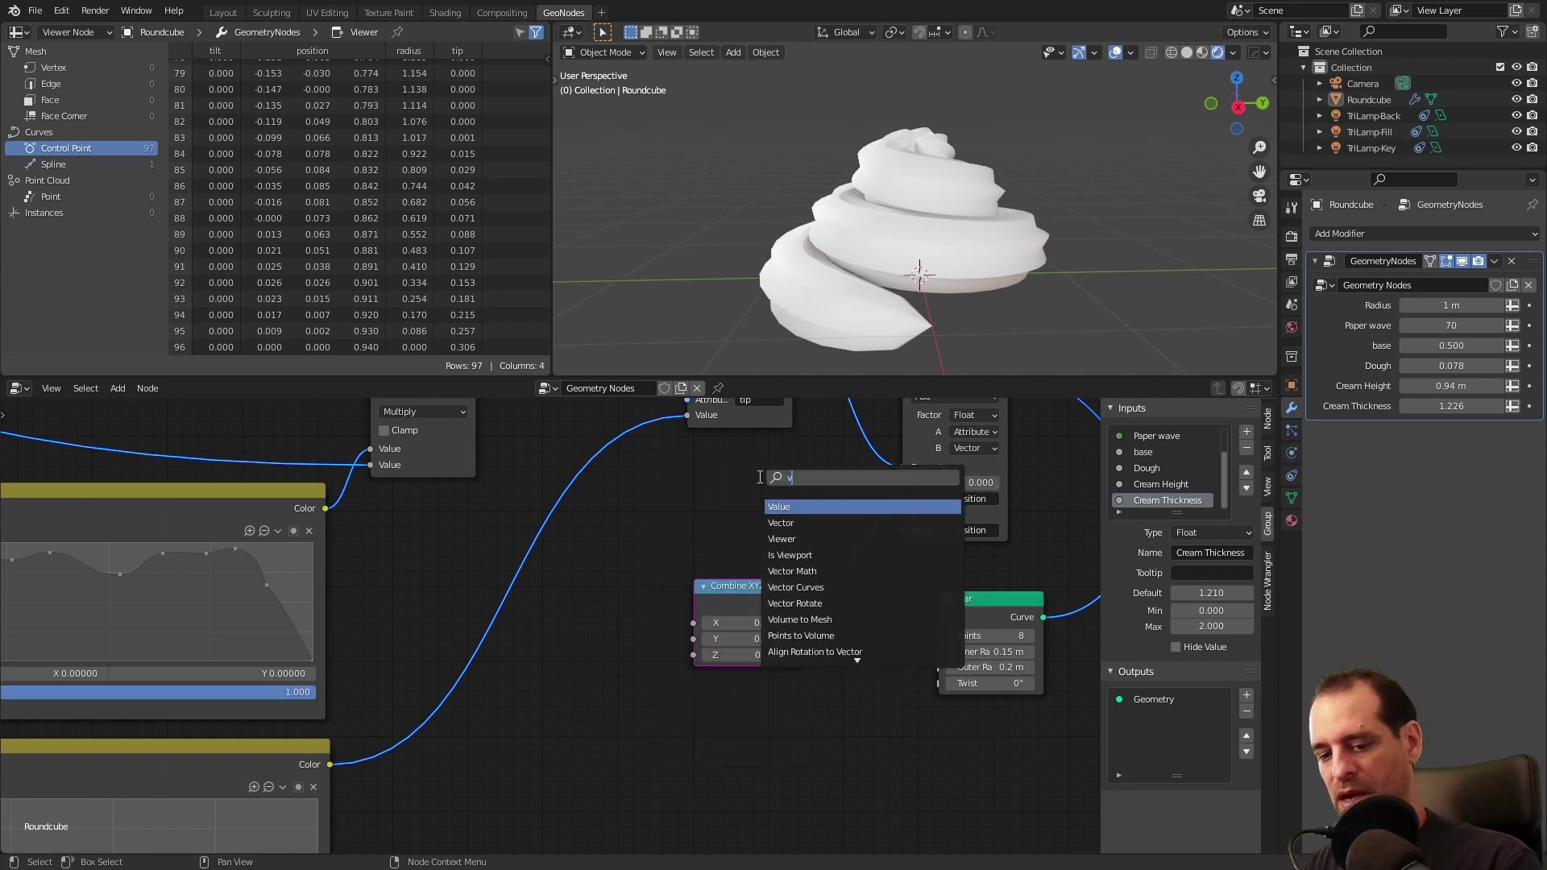
text(alu)
key(Return)
click(761, 477)
drag(804, 486, 910, 485)
drag(789, 511, 854, 511)
alt+drag(766, 480, 688, 510)
key(x)
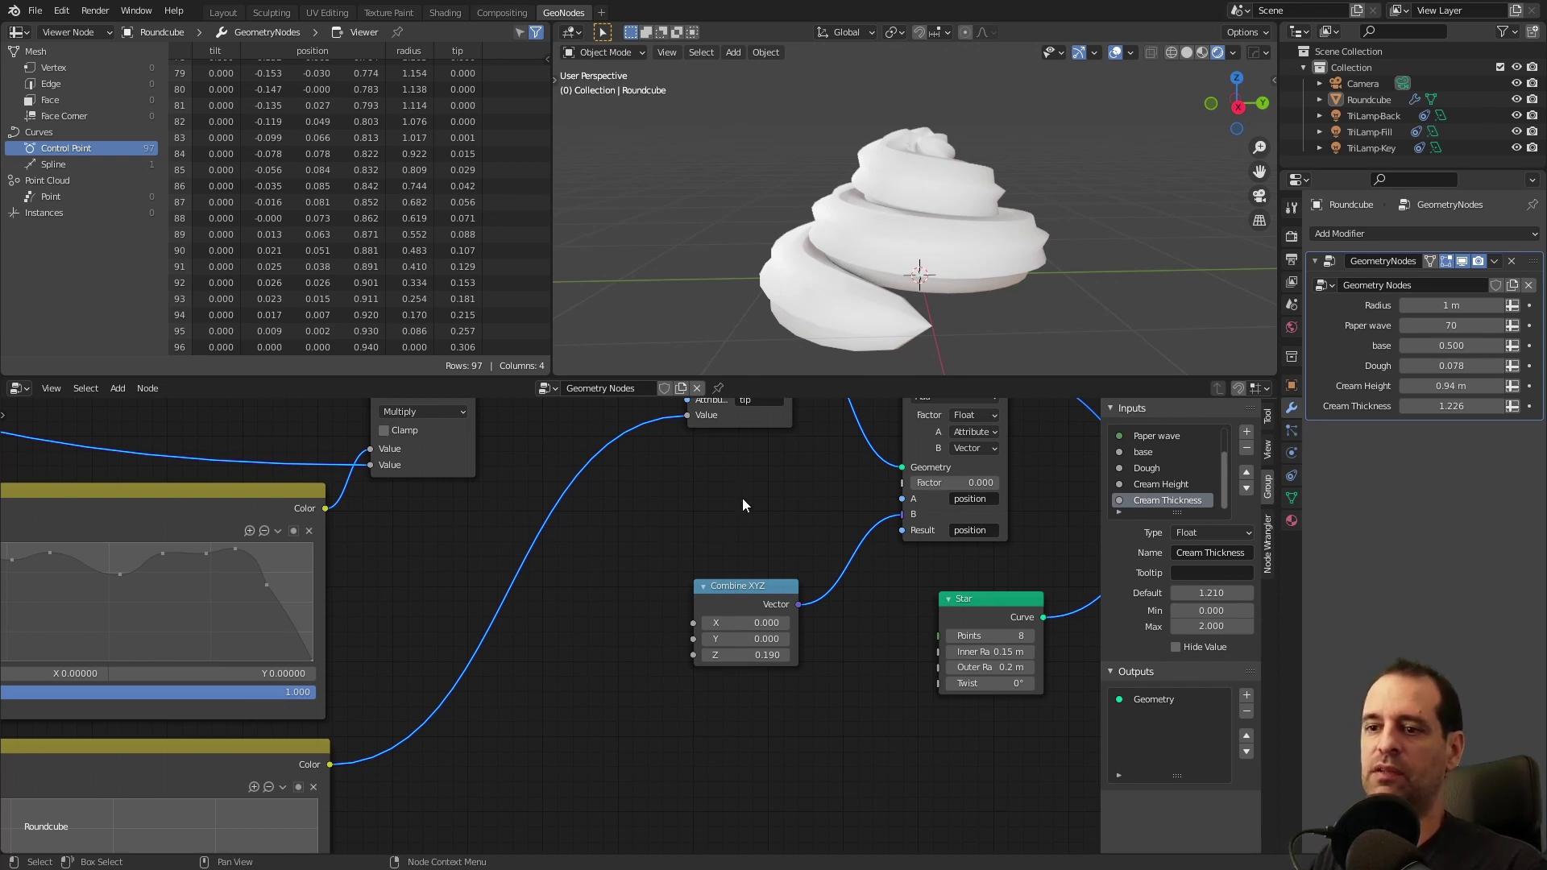
- Link the tip RGB Curves color to the Attribute Mix's factor again, and cut the link
middle_drag(453, 688, 465, 642)
middle_drag(271, 698, 406, 637)
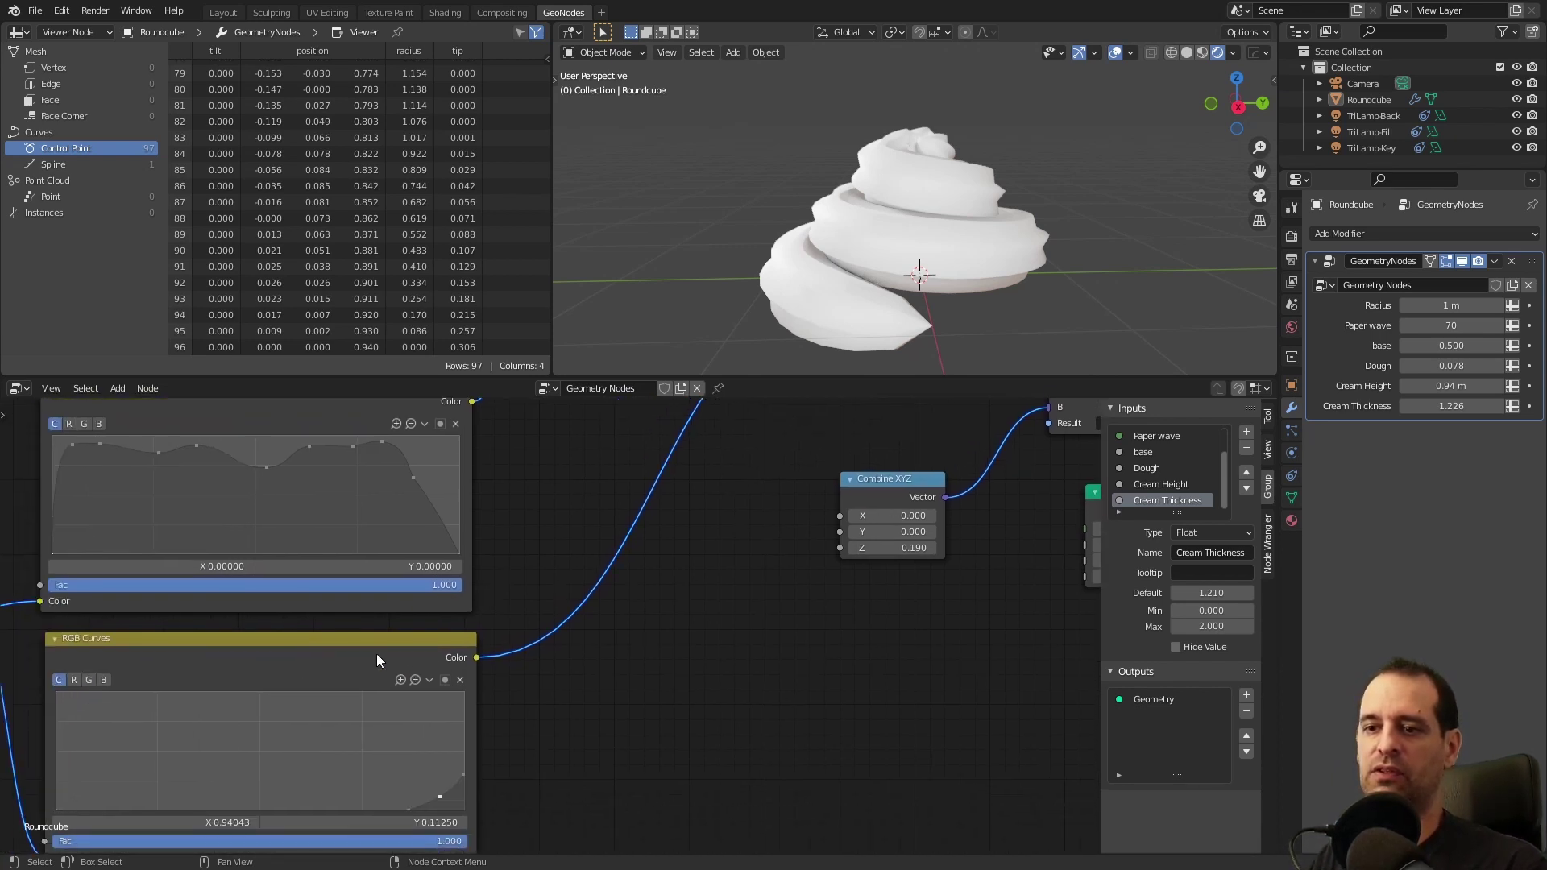
scroll(658, 607, down, 2)
middle_drag(564, 624, 425, 692)
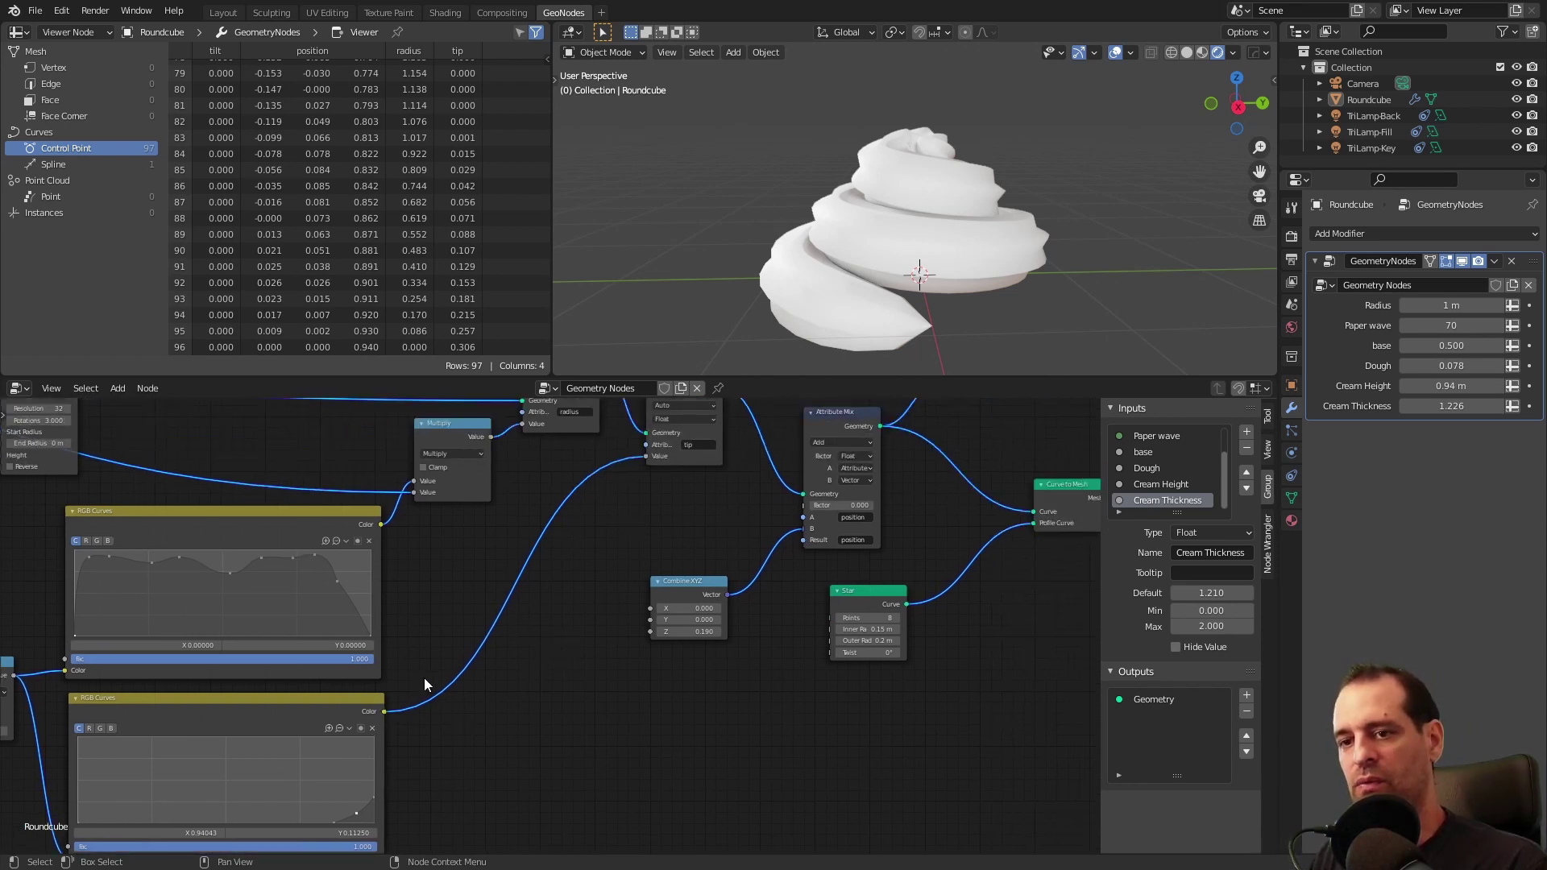
drag(385, 712, 780, 507)
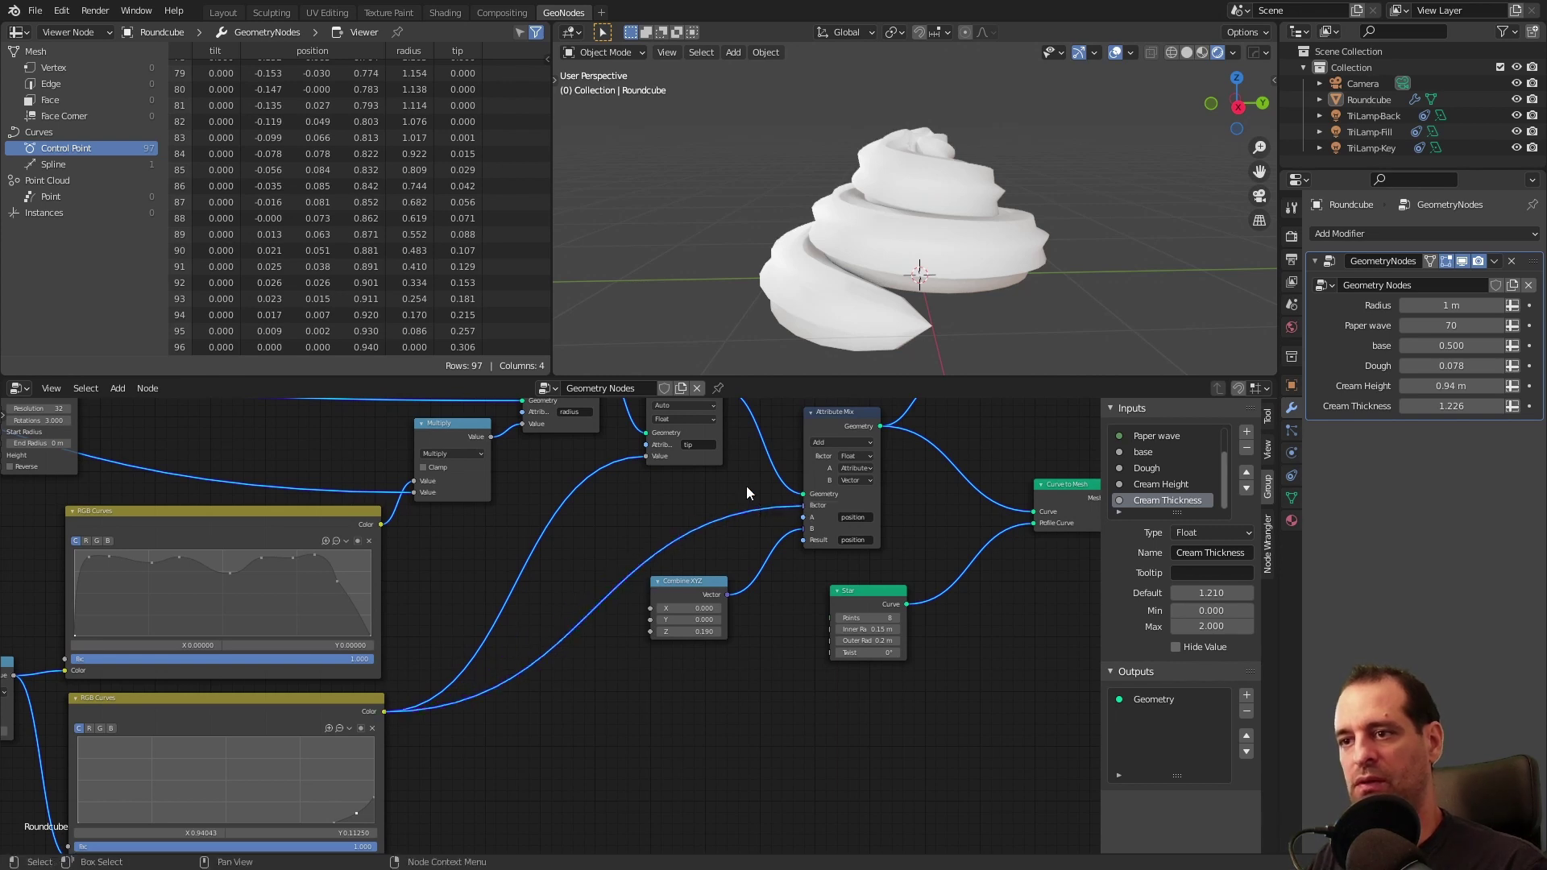
ctrl+right_drag(746, 487, 755, 529)
- Add a Position input node between the tip curve and the Attribute Mix node
scroll(753, 529, up, 4)
key(shift+a)
click(751, 508)
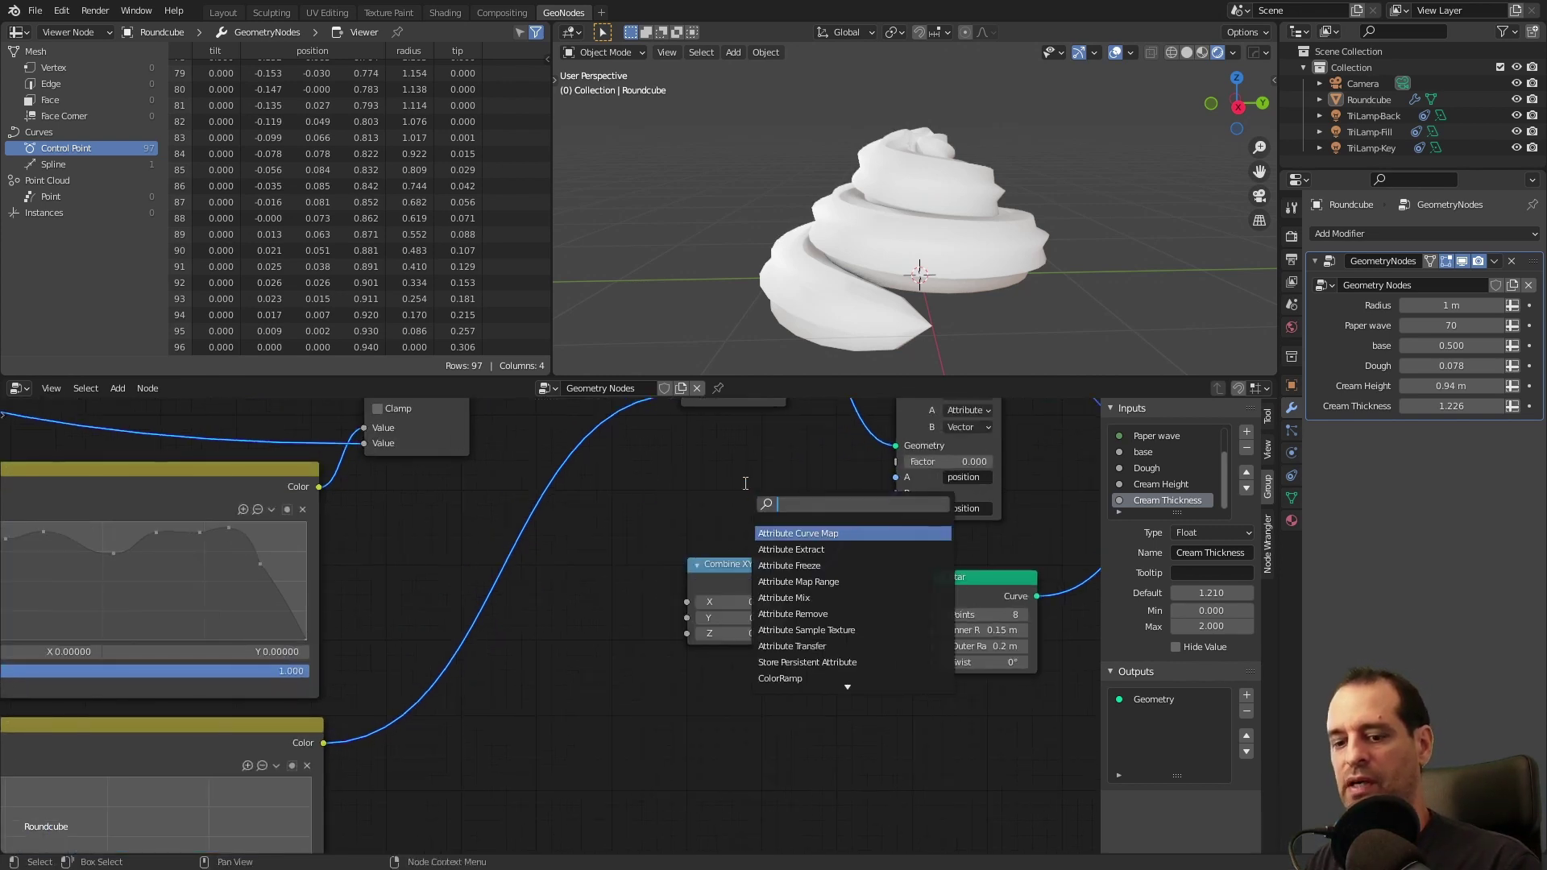
key(Escape)
middle_drag(766, 476, 785, 515)
key(shift+a)
click(781, 515)
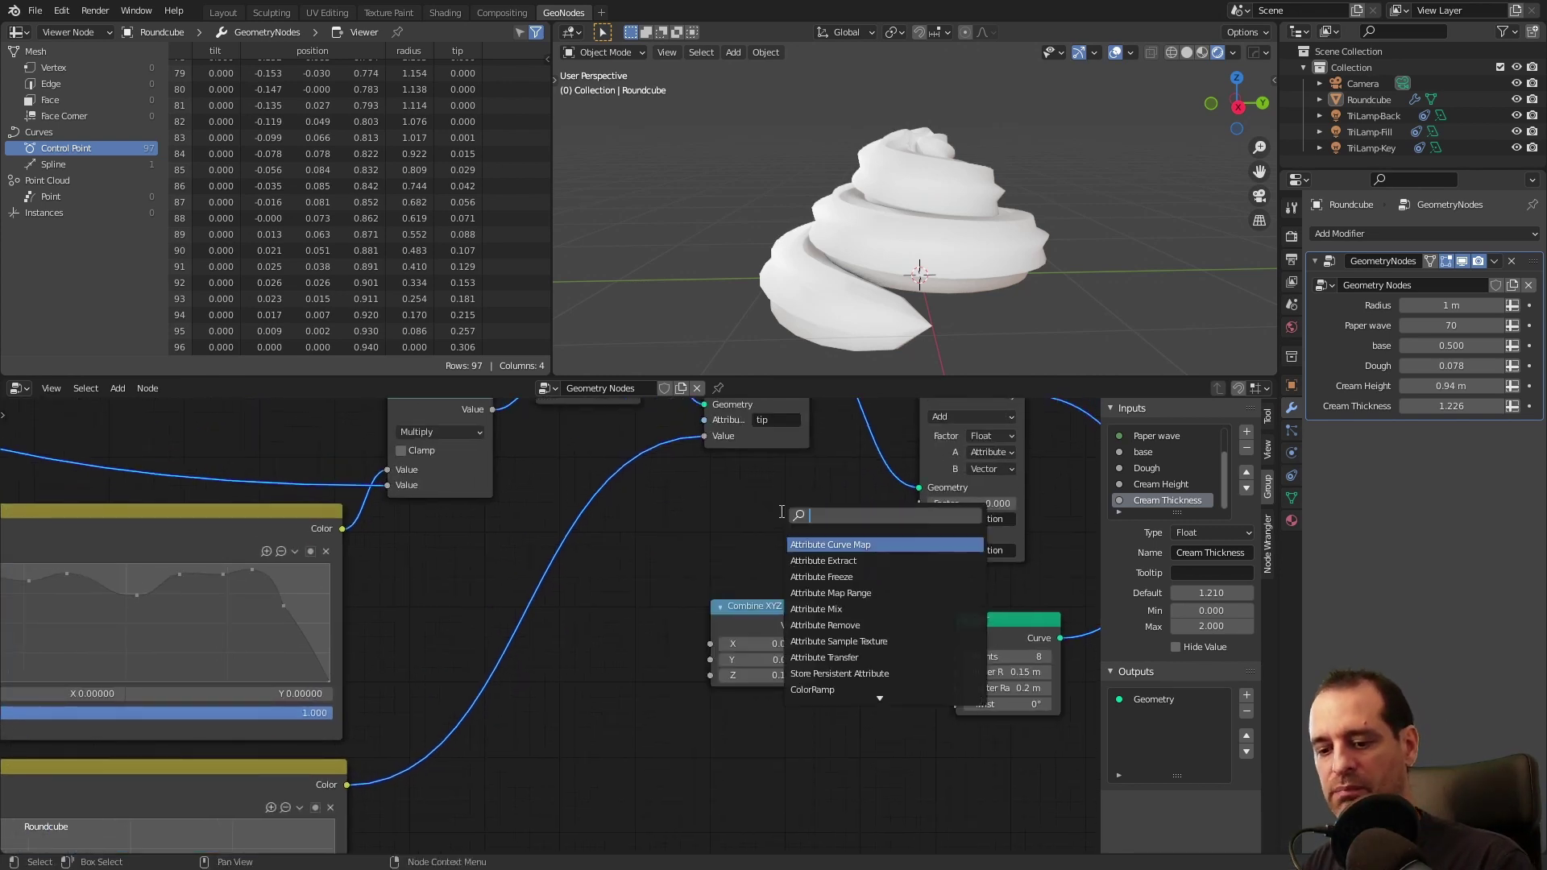
text(po)
key(Return)
click(690, 516)
- Add a Separate XYZ node fed by the Position node and try linking its output to the Attribute Mix's factor
key(shift+a)
click(773, 498)
text(se)
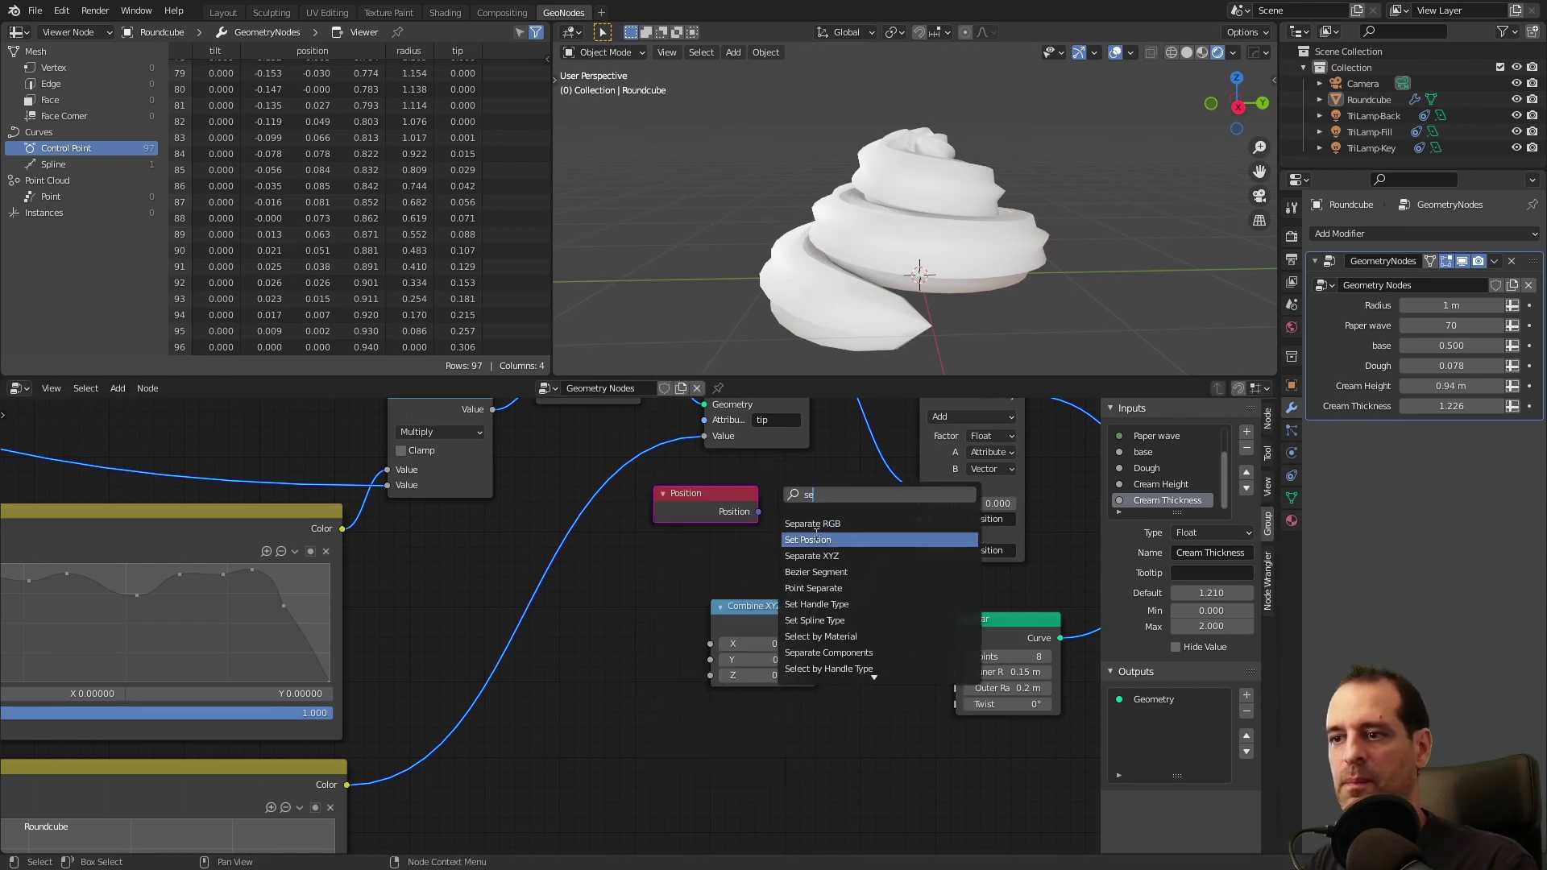
click(838, 556)
click(797, 520)
drag(714, 525, 736, 563)
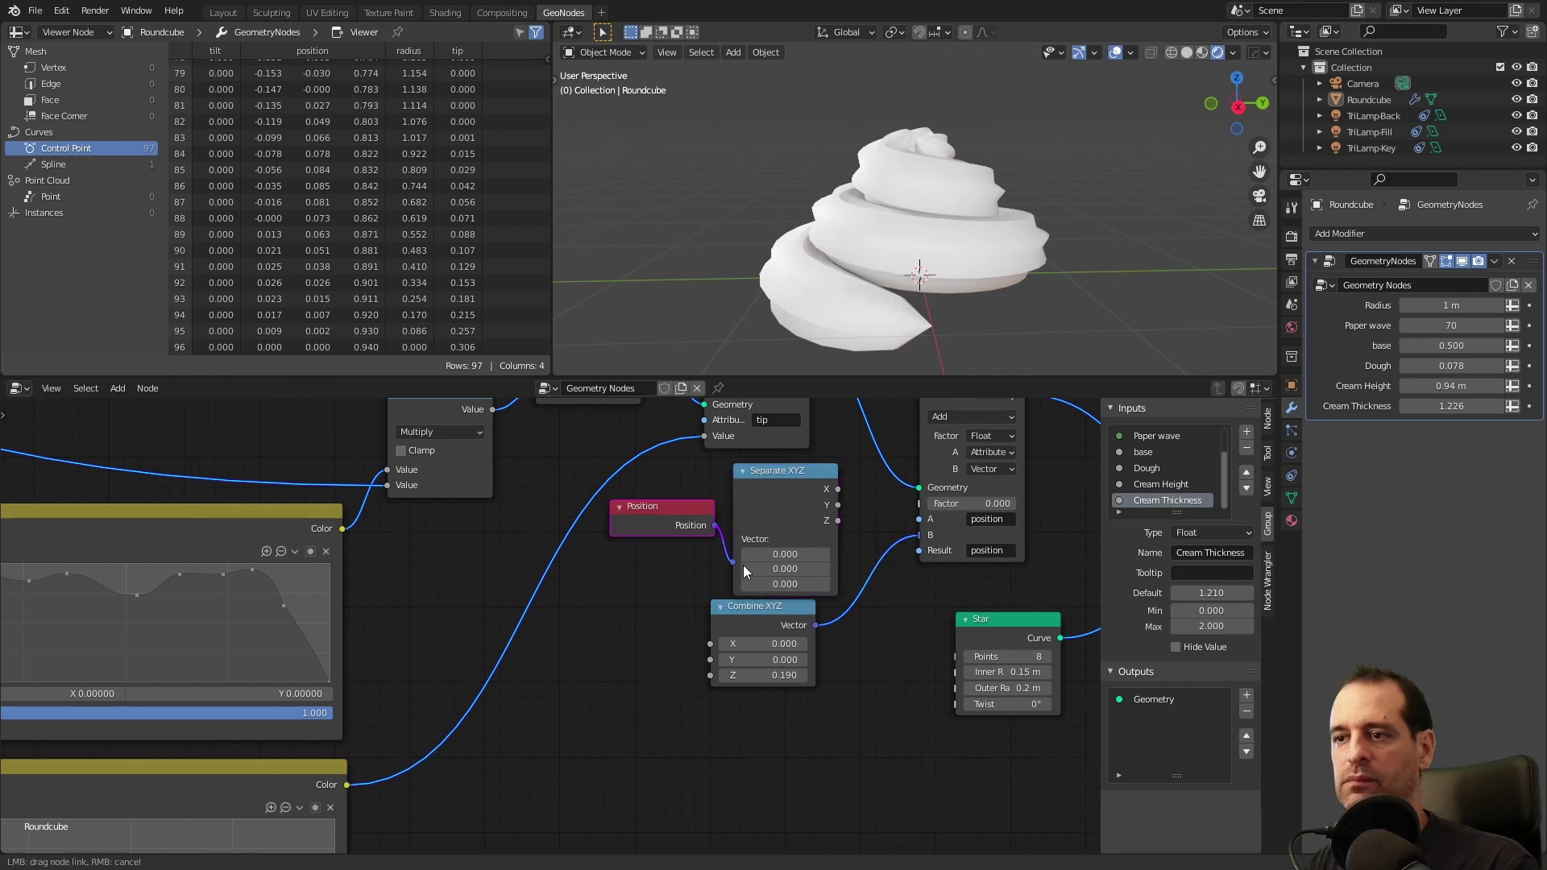
drag(768, 526, 920, 503)
ctrl+right_drag(889, 497, 878, 540)
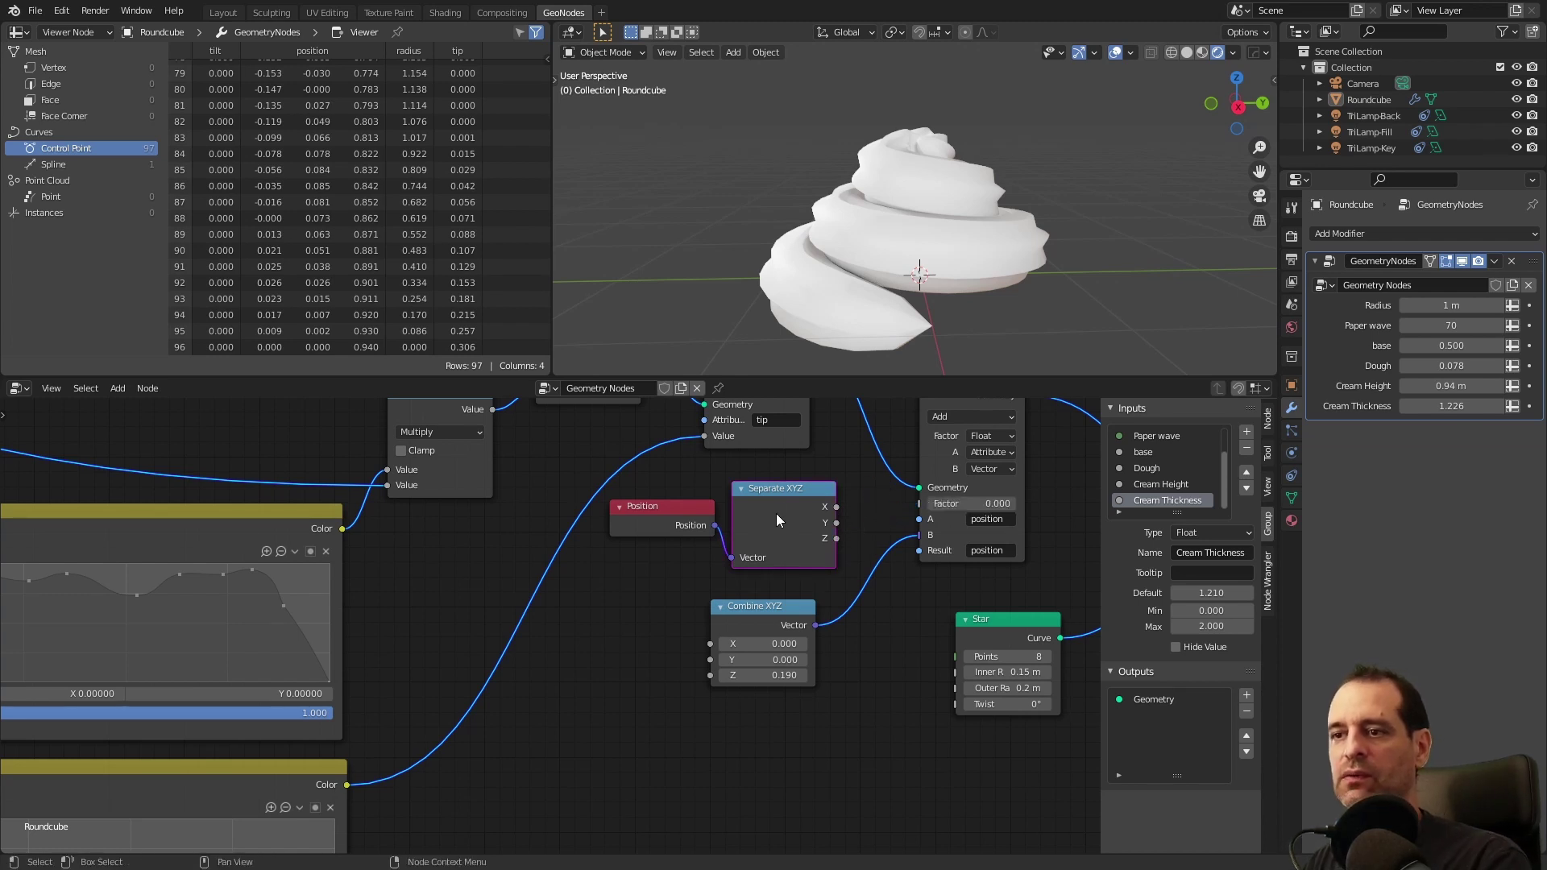
- Delete the Separate XYZ and Position nodes
key(x)
click(698, 512)
key(x)
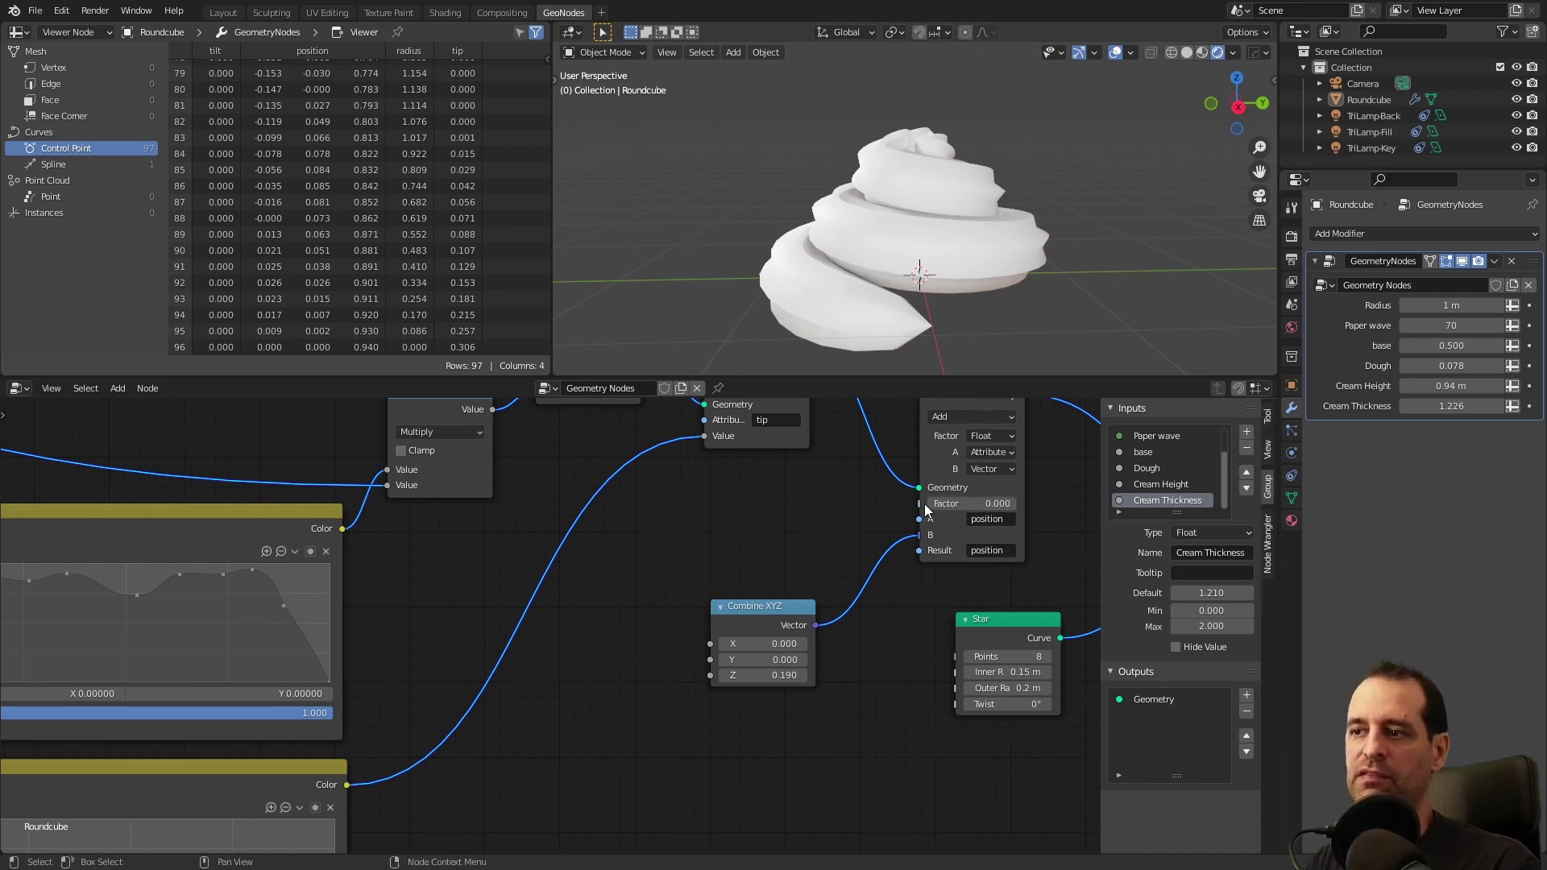
- Change the Attribute Mix's factor input type to Attribute
scroll(815, 539, down, 1)
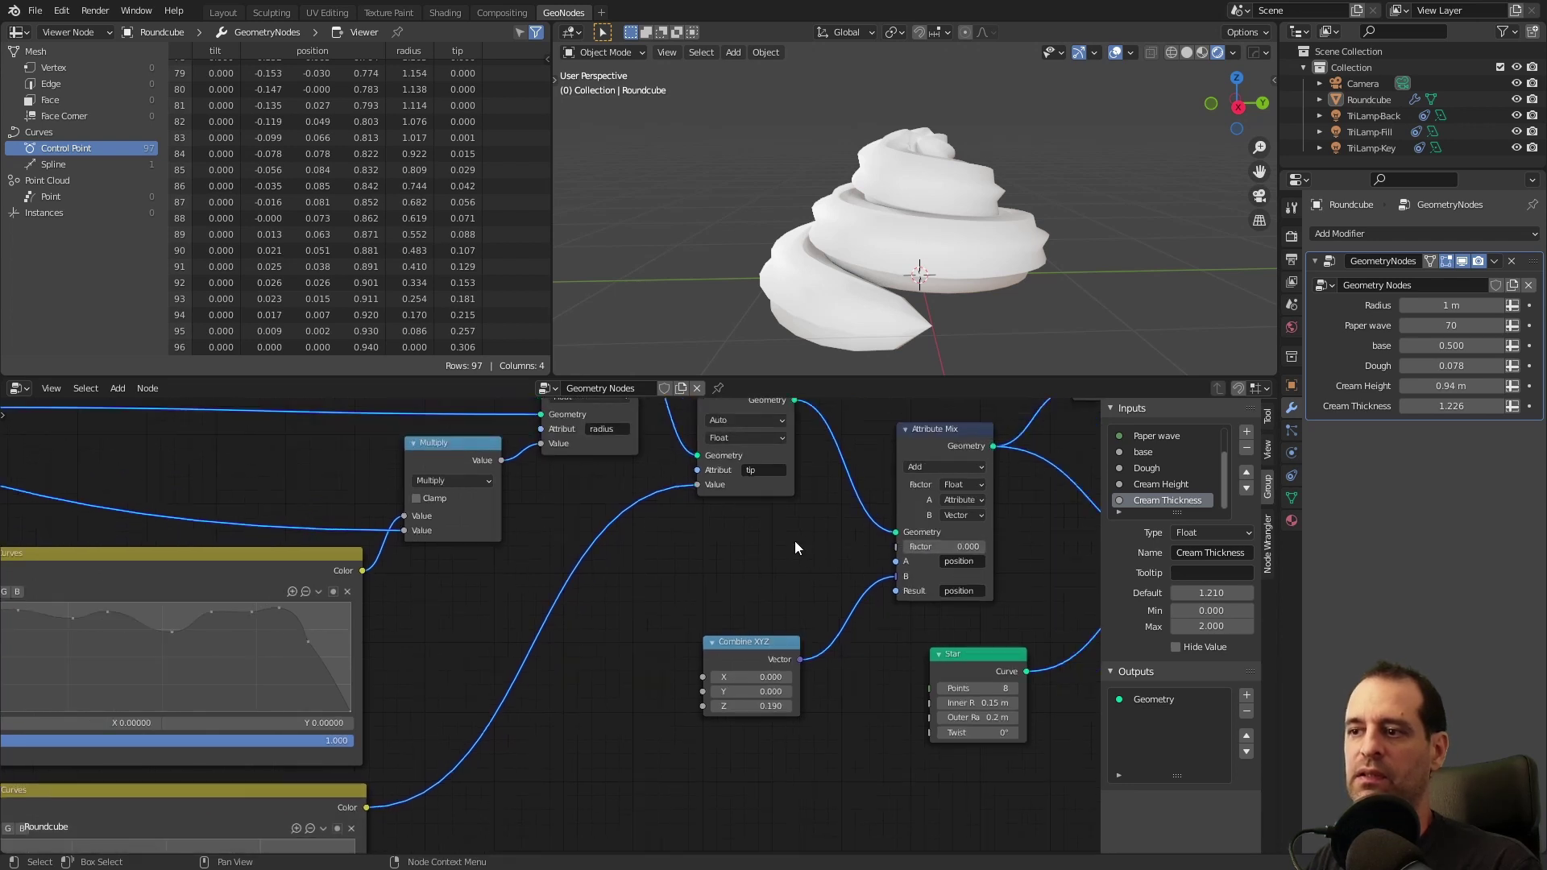
ctrl+right_drag(796, 541, 841, 542)
scroll(833, 548, up, 1)
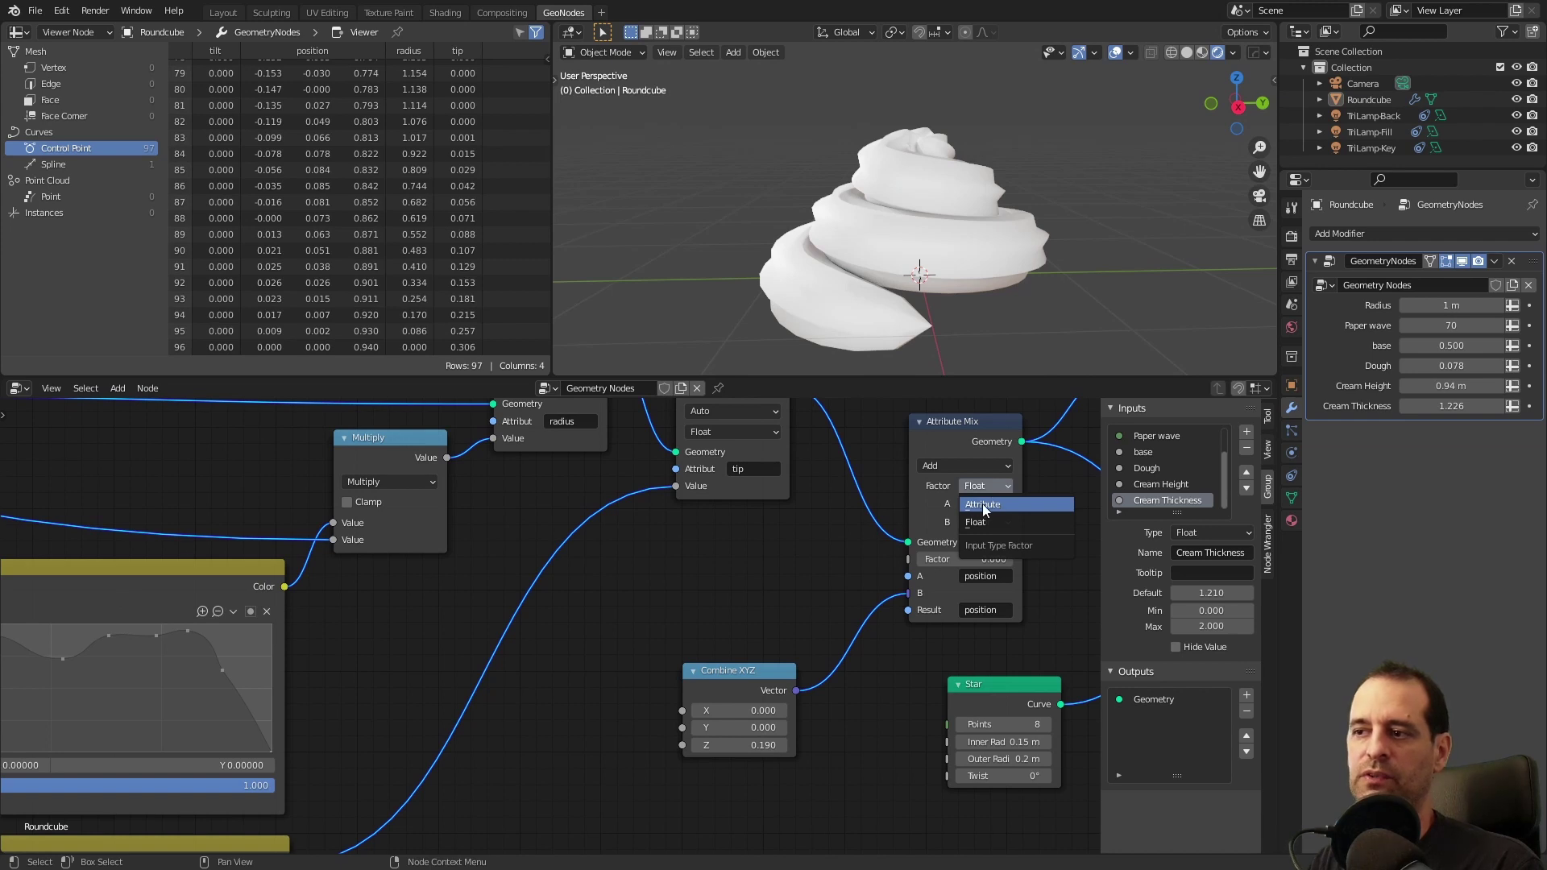
scroll(971, 509, down, 1)
click(964, 510)
click(960, 527)
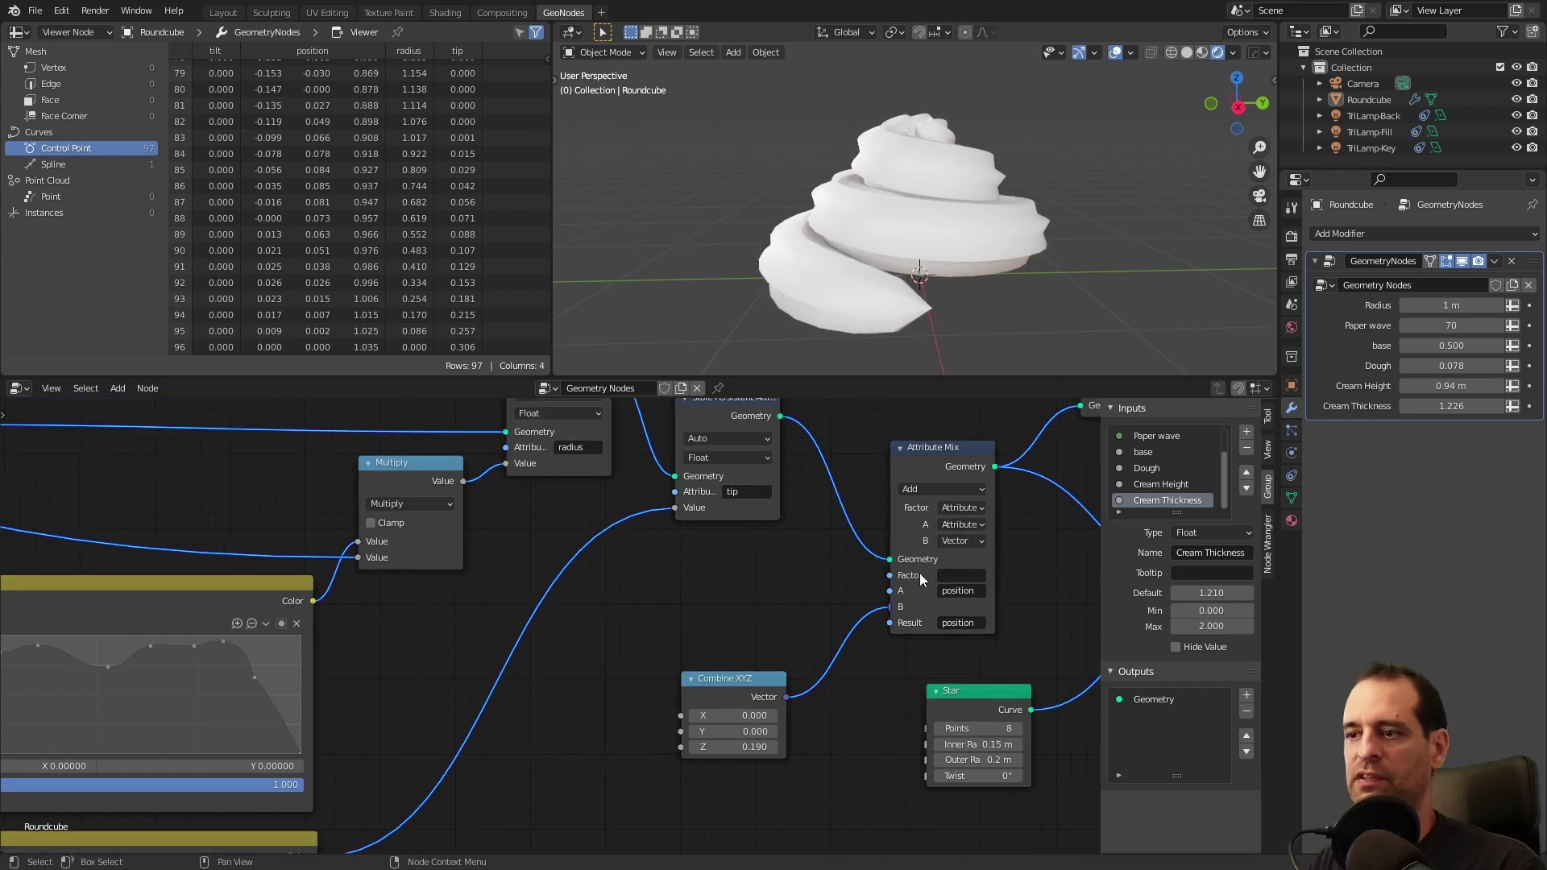
- Use the tip attribute as the Attribute Mix factor and raise the Combine XYZ Z offset to 0.820
scroll(913, 576, down, 1)
click(941, 625)
click(953, 713)
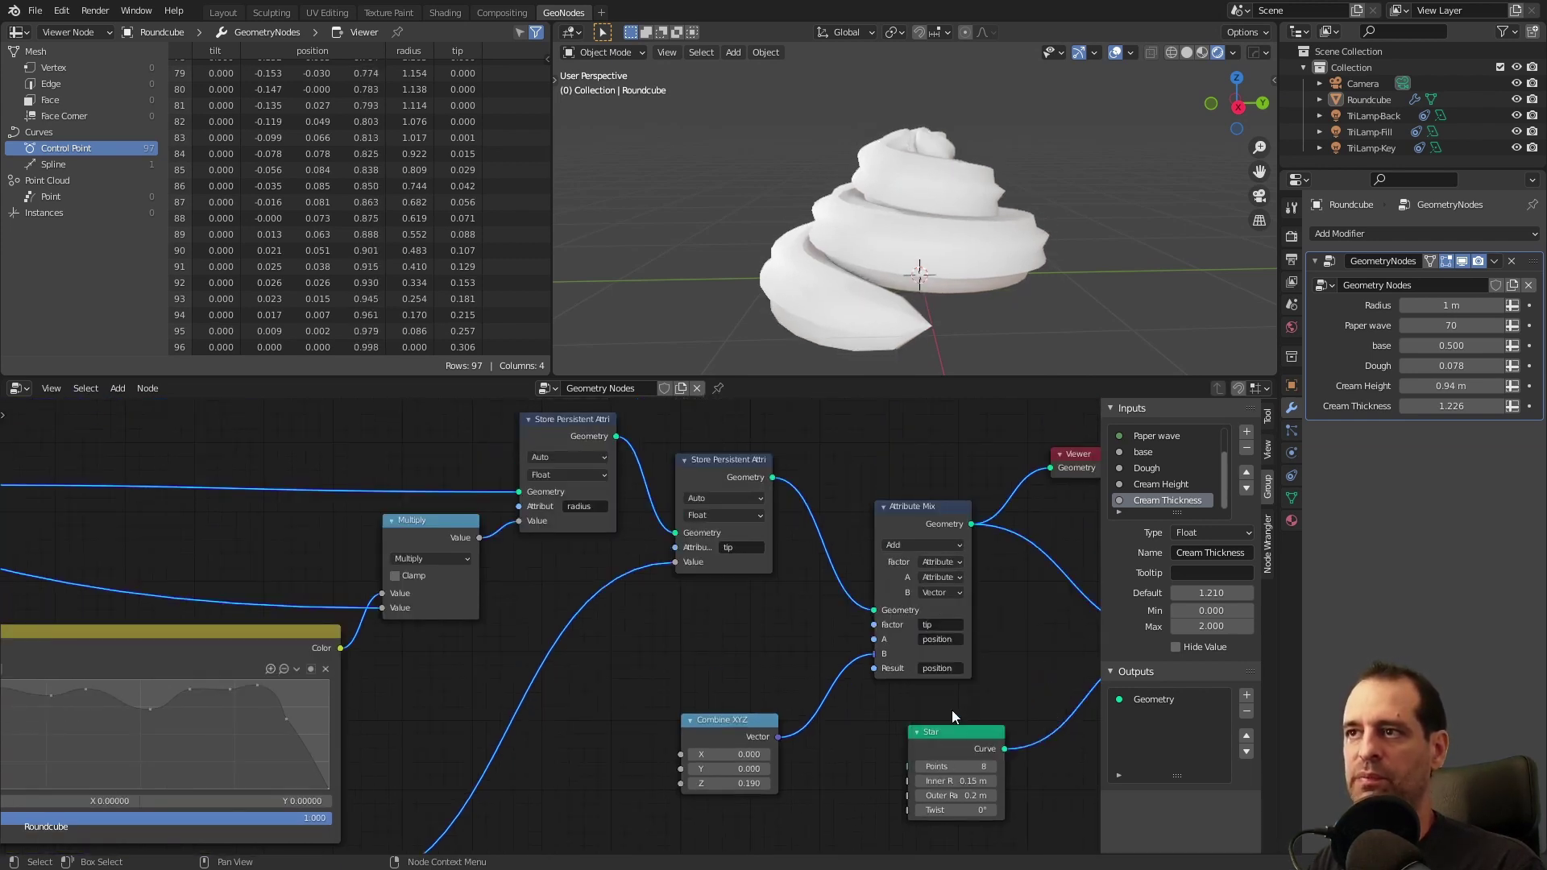
drag(750, 784, 790, 783)
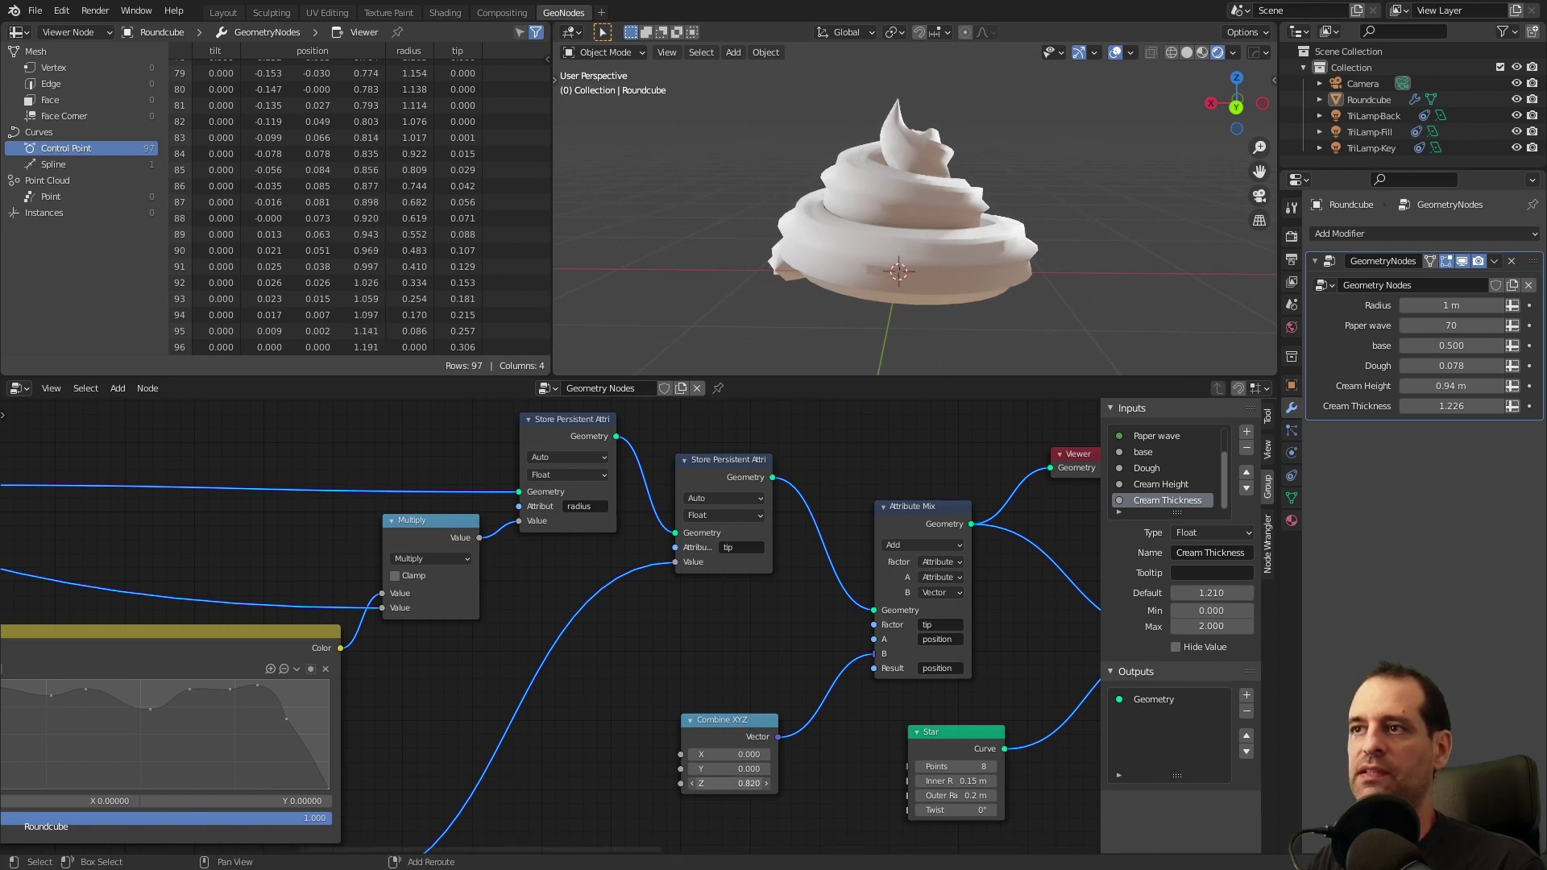
- Examine the raised cream tip from several angles together with the RGB curves that shape it
middle_drag(532, 748, 746, 514)
middle_drag(625, 750, 676, 593)
scroll(557, 620, up, 5)
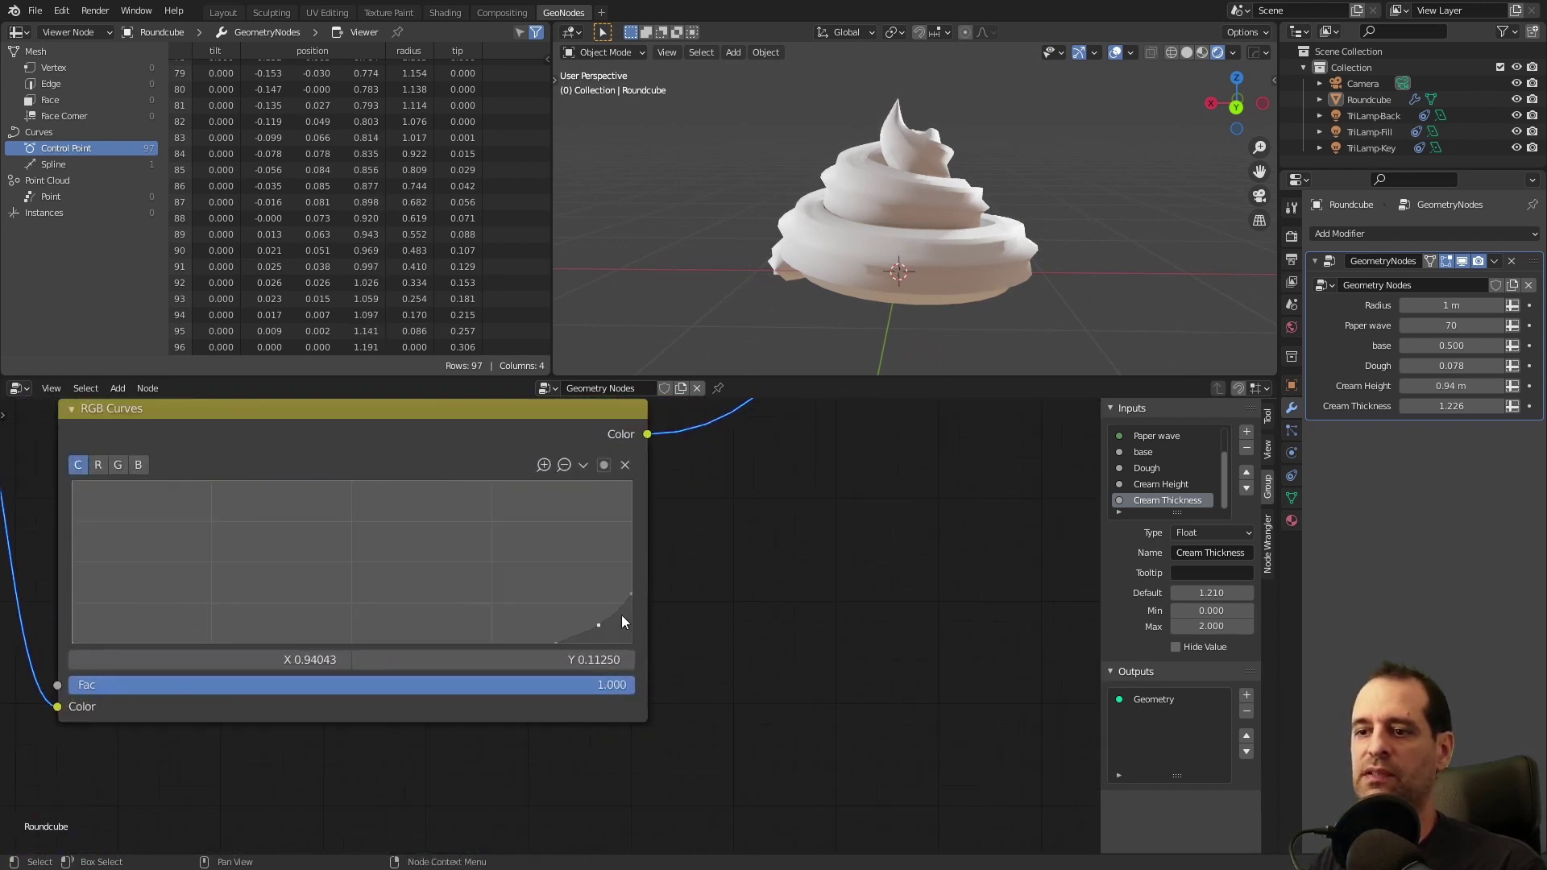
middle_drag(749, 242, 793, 254)
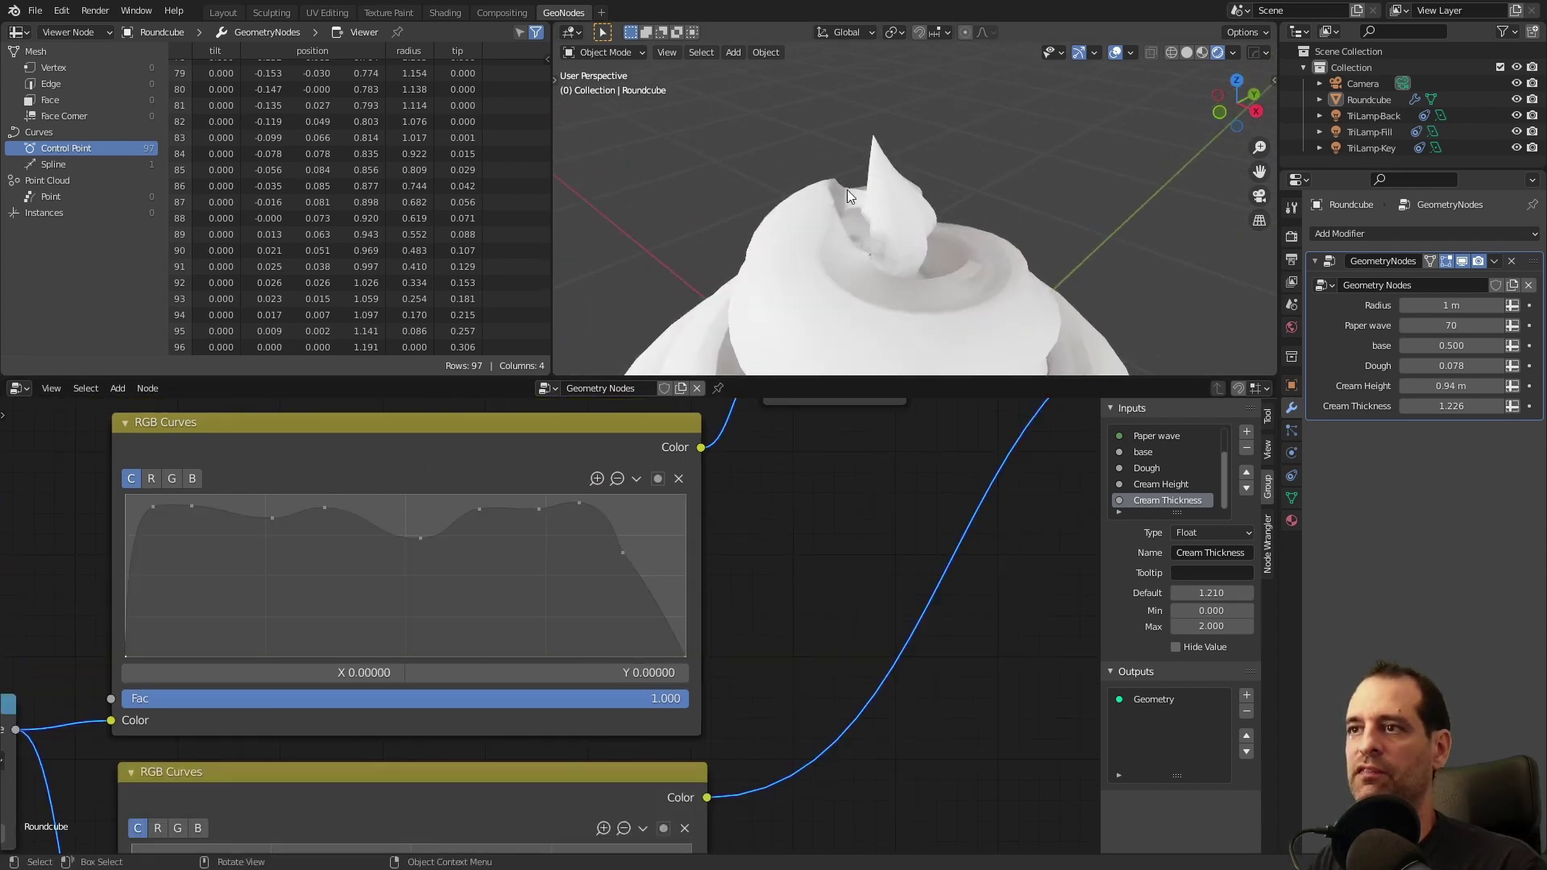
middle_drag(849, 196, 877, 266)
scroll(958, 188, down, 5)
scroll(693, 584, down, 3)
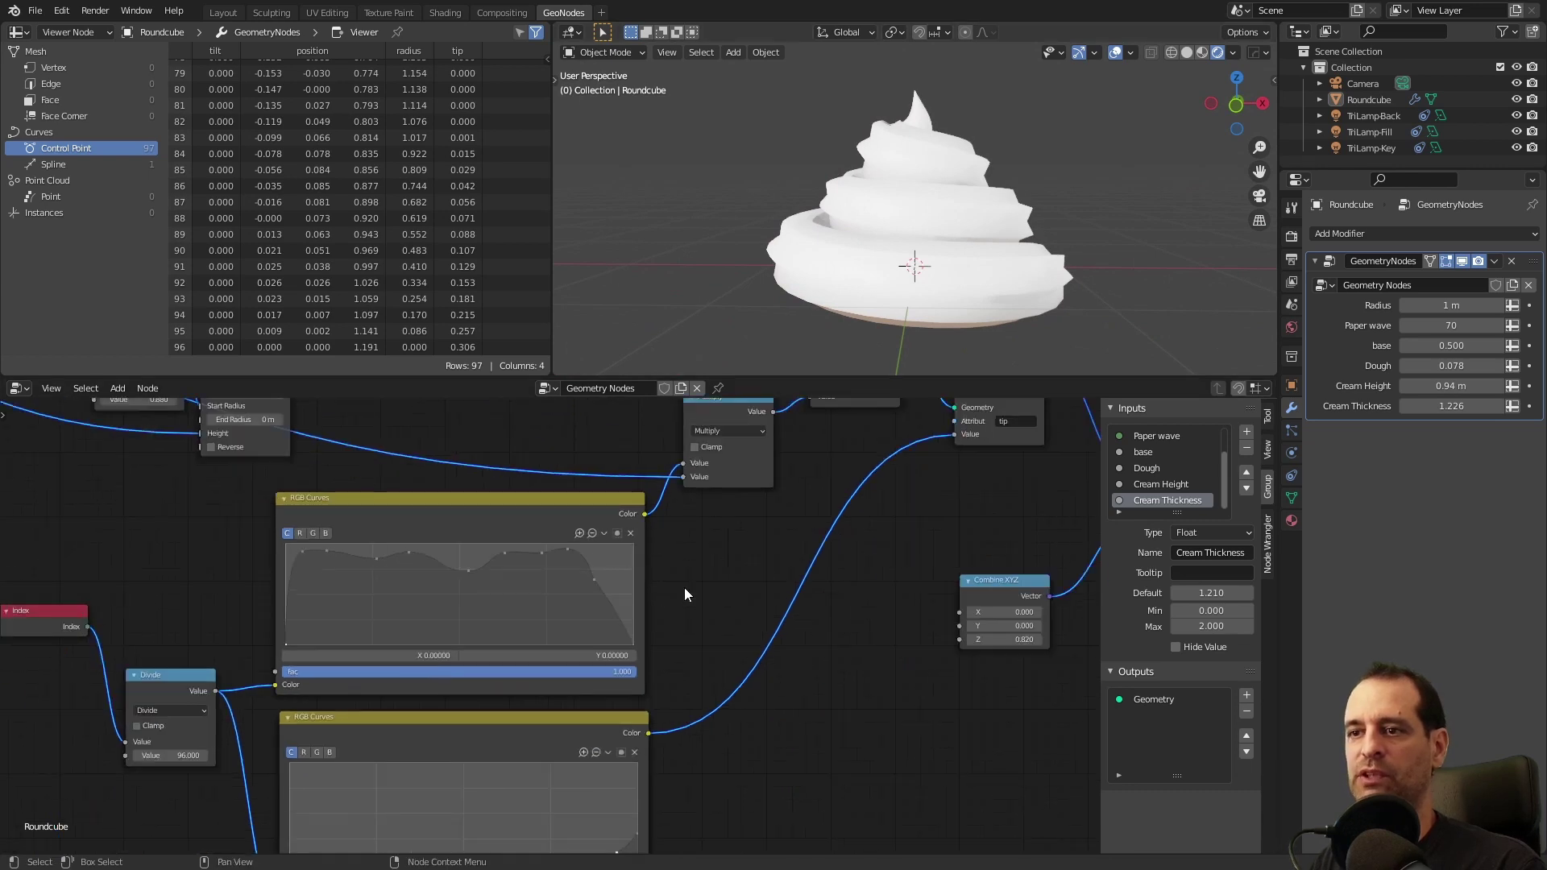
scroll(694, 588, down, 3)
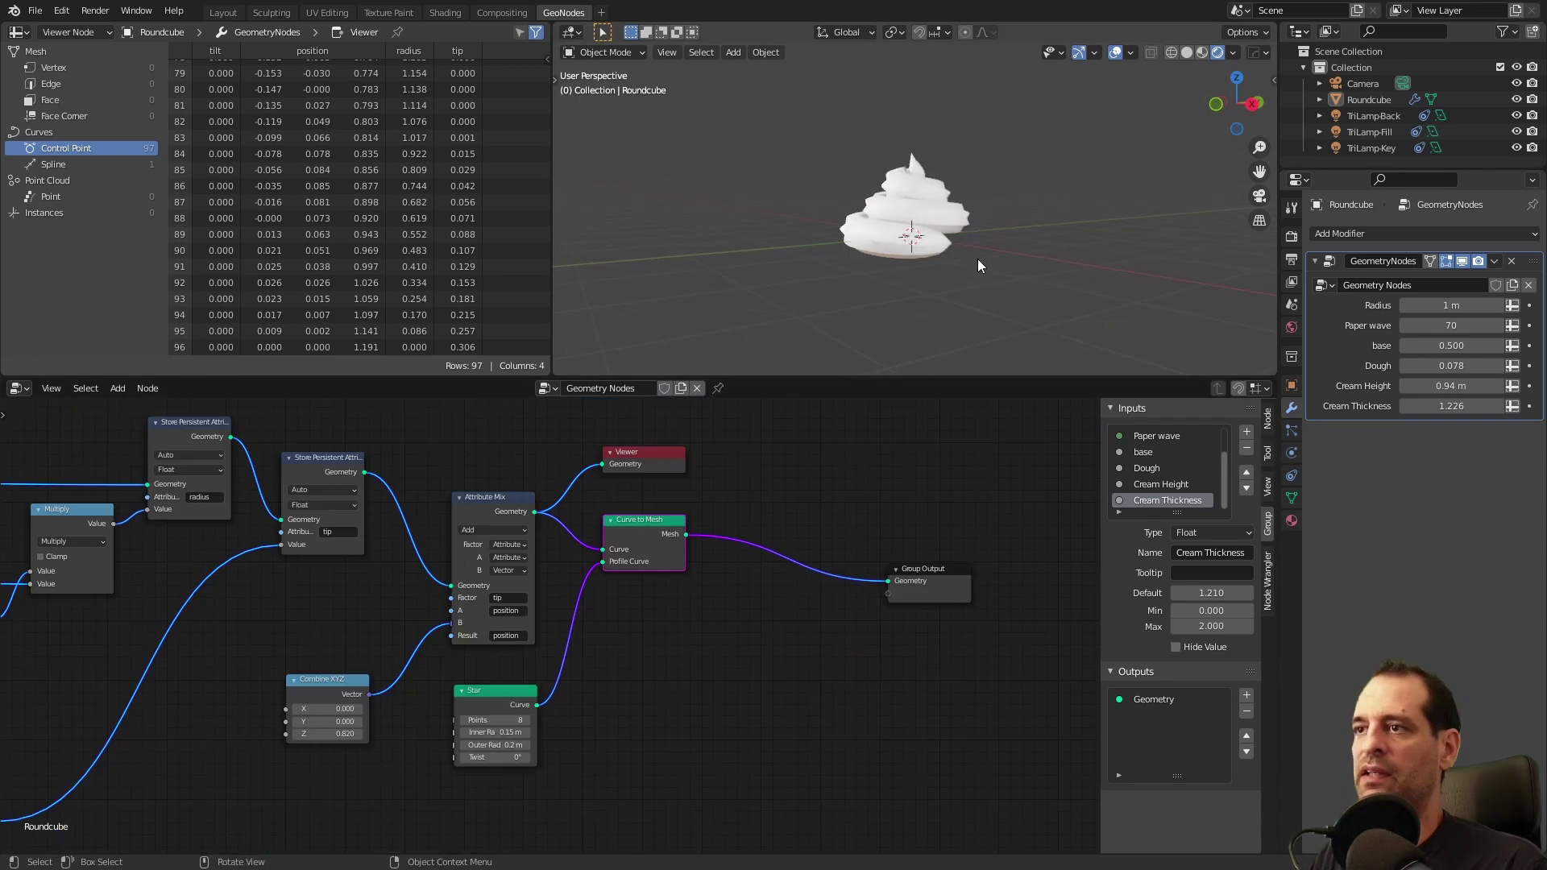
- Insert a Transform node between Curve to Mesh and the Group Output, making room for it
scroll(979, 266, up, 2)
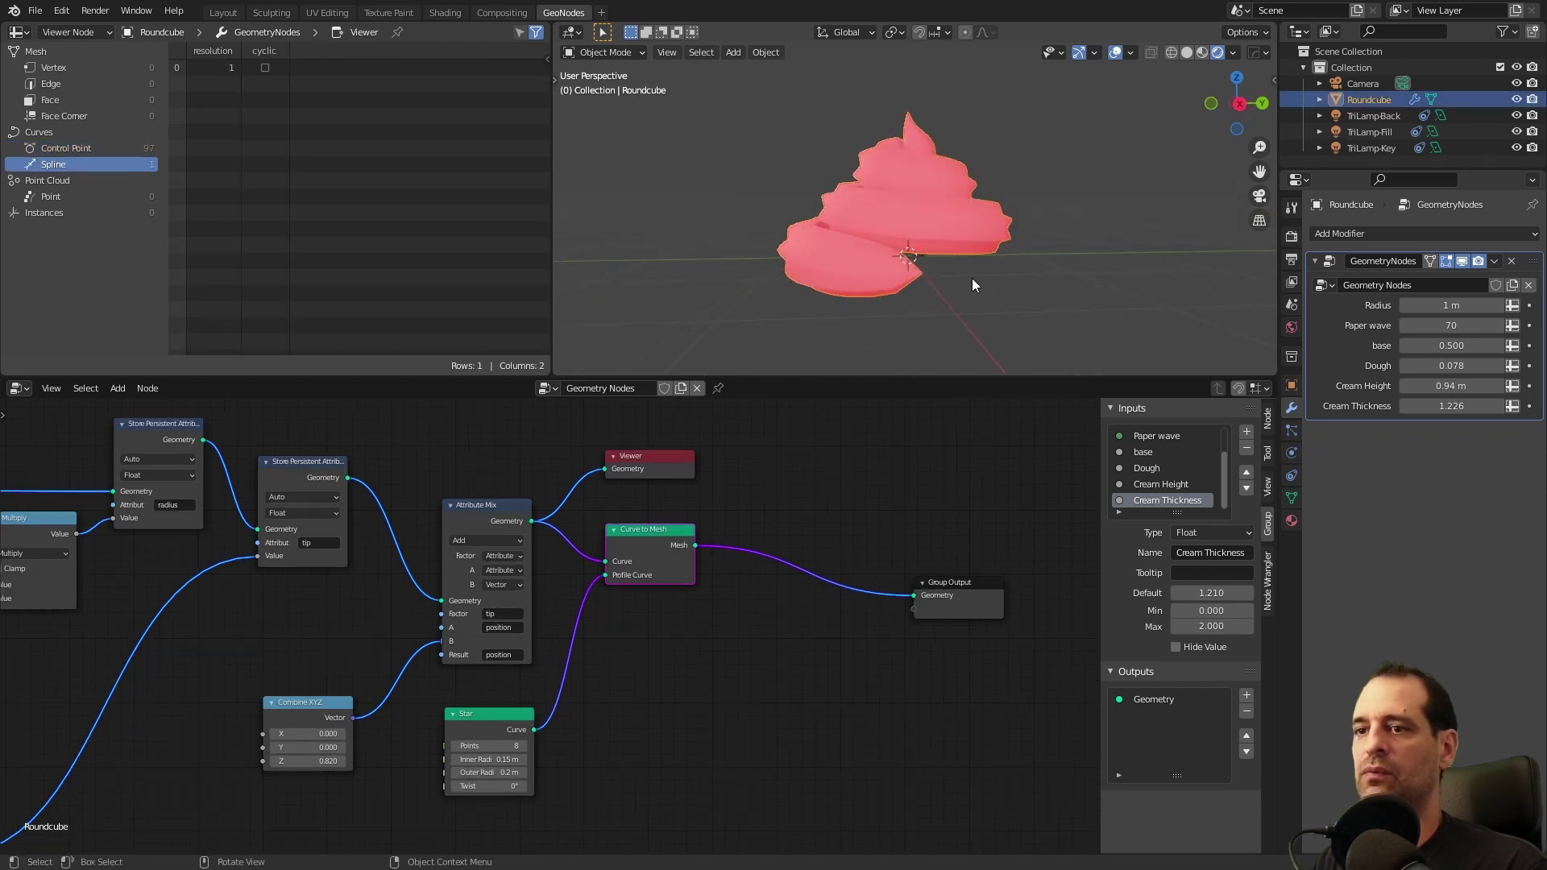
scroll(704, 617, down, 2)
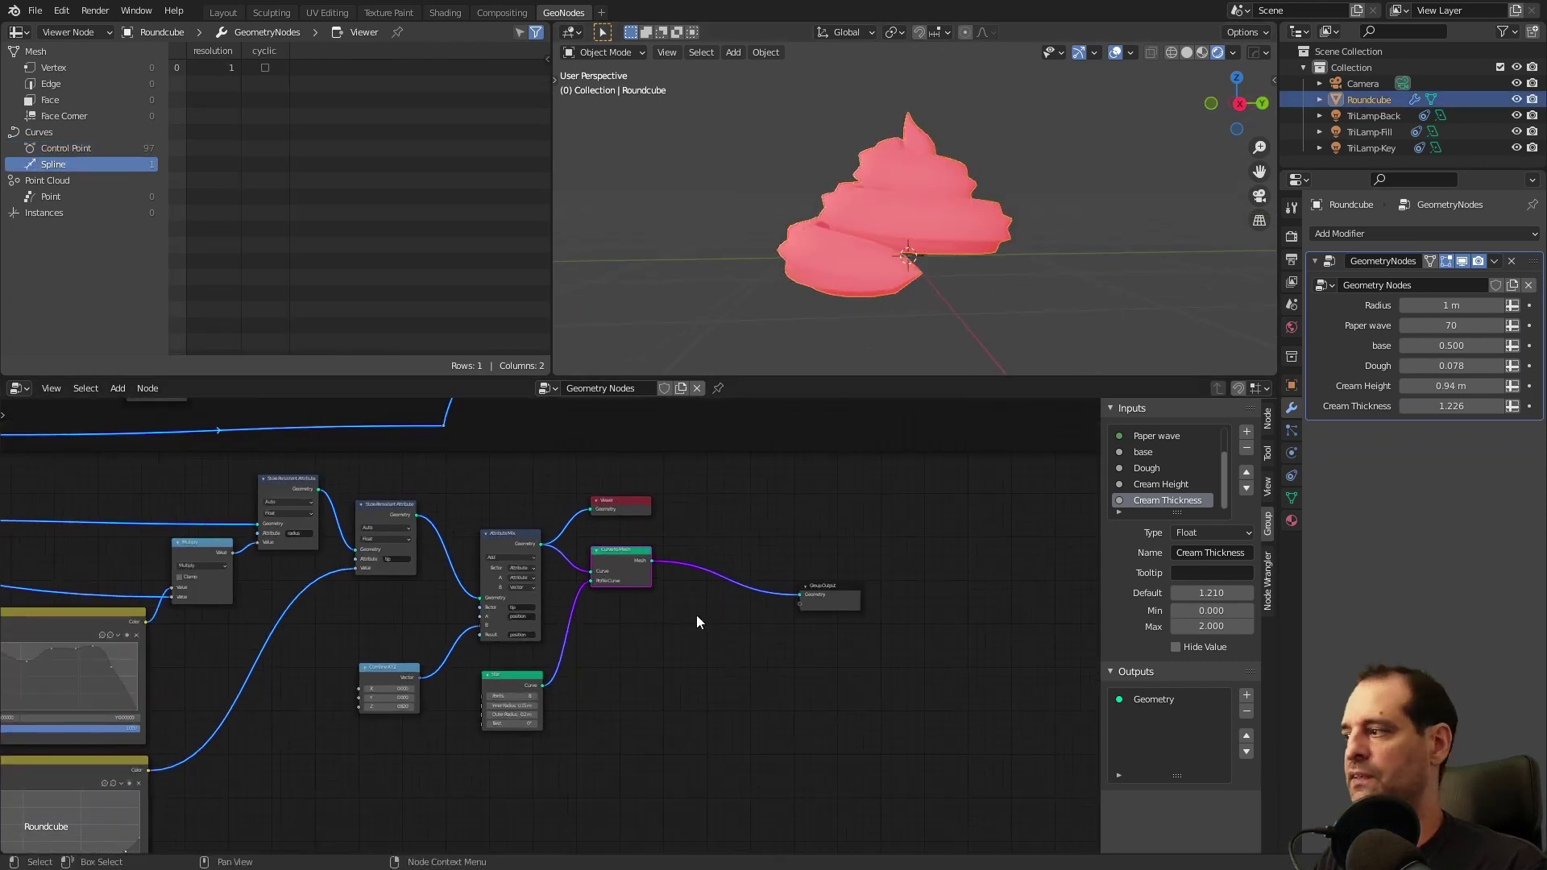
scroll(757, 612, up, 2)
scroll(741, 596, up, 3)
key(shift+a)
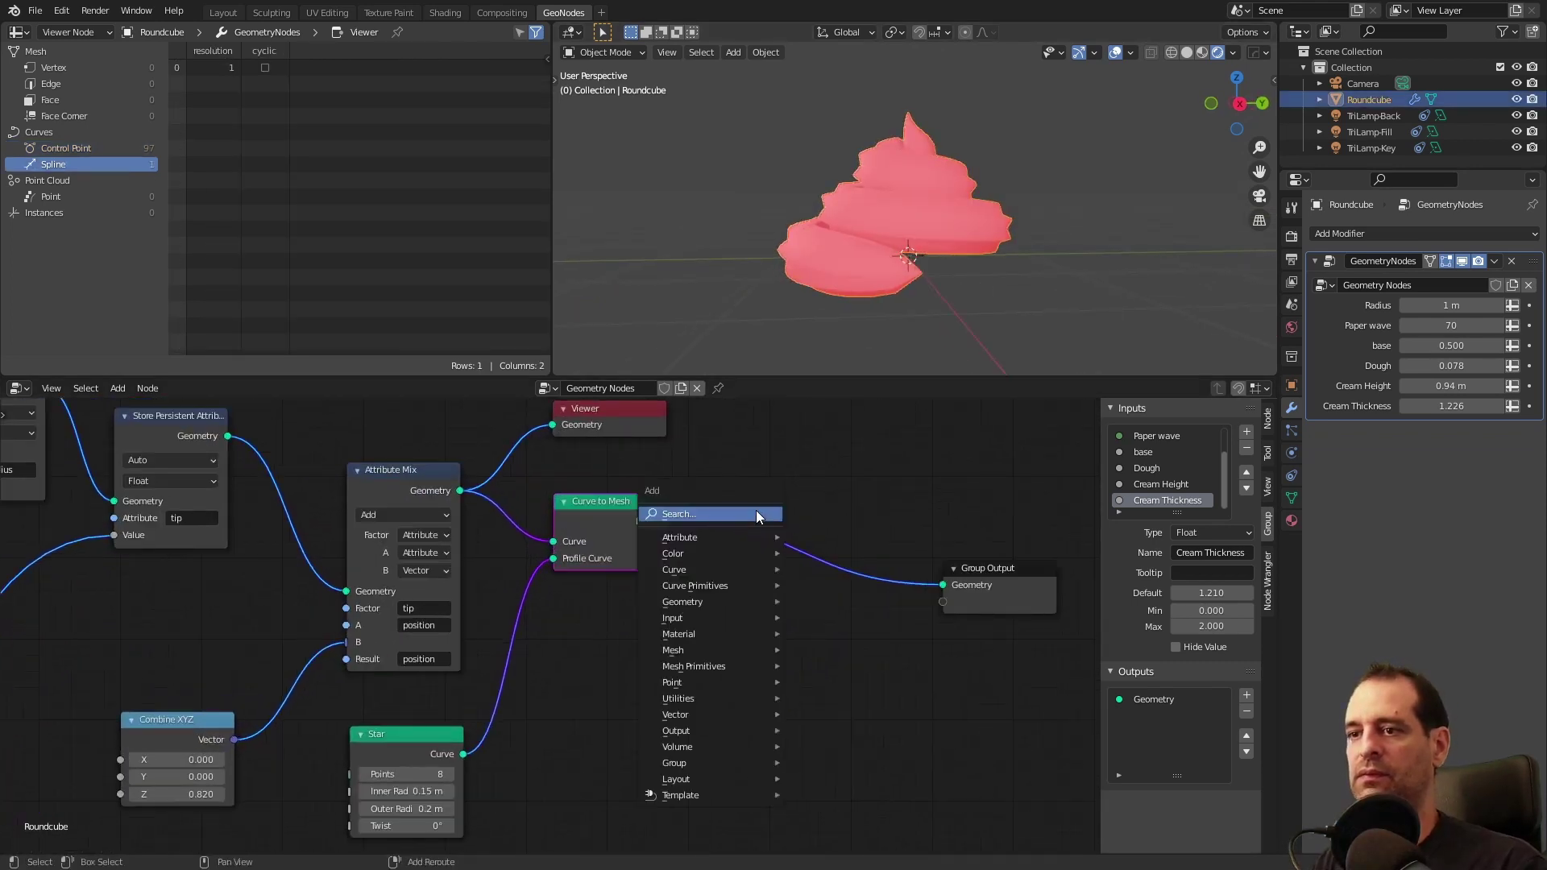
click(709, 513)
text(transform)
key(Return)
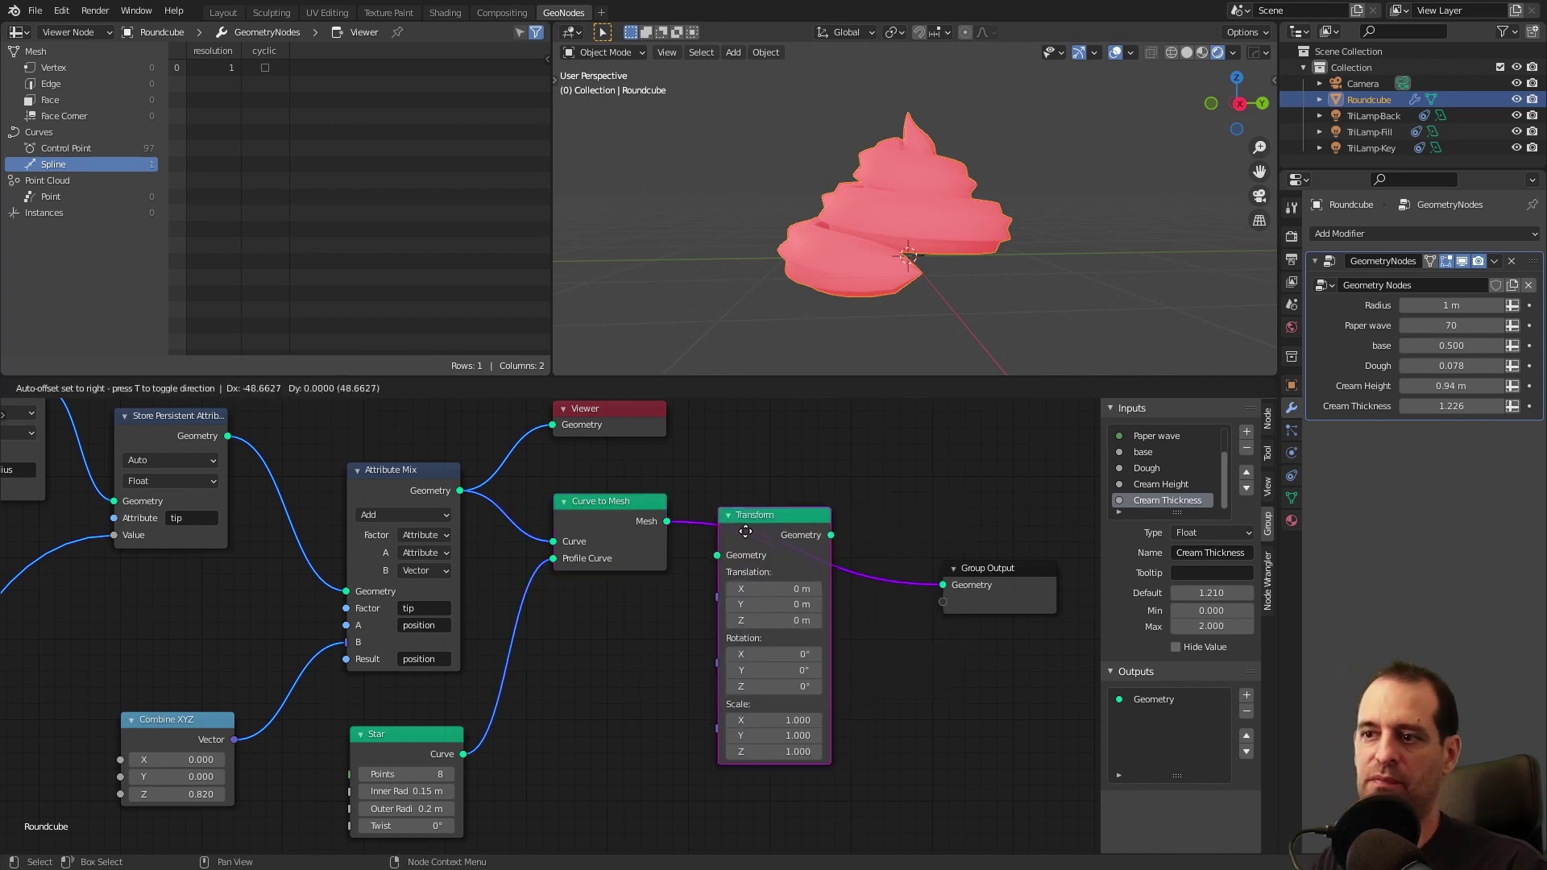
click(748, 527)
middle_drag(917, 539, 738, 532)
drag(804, 573, 935, 529)
middle_drag(733, 586, 829, 564)
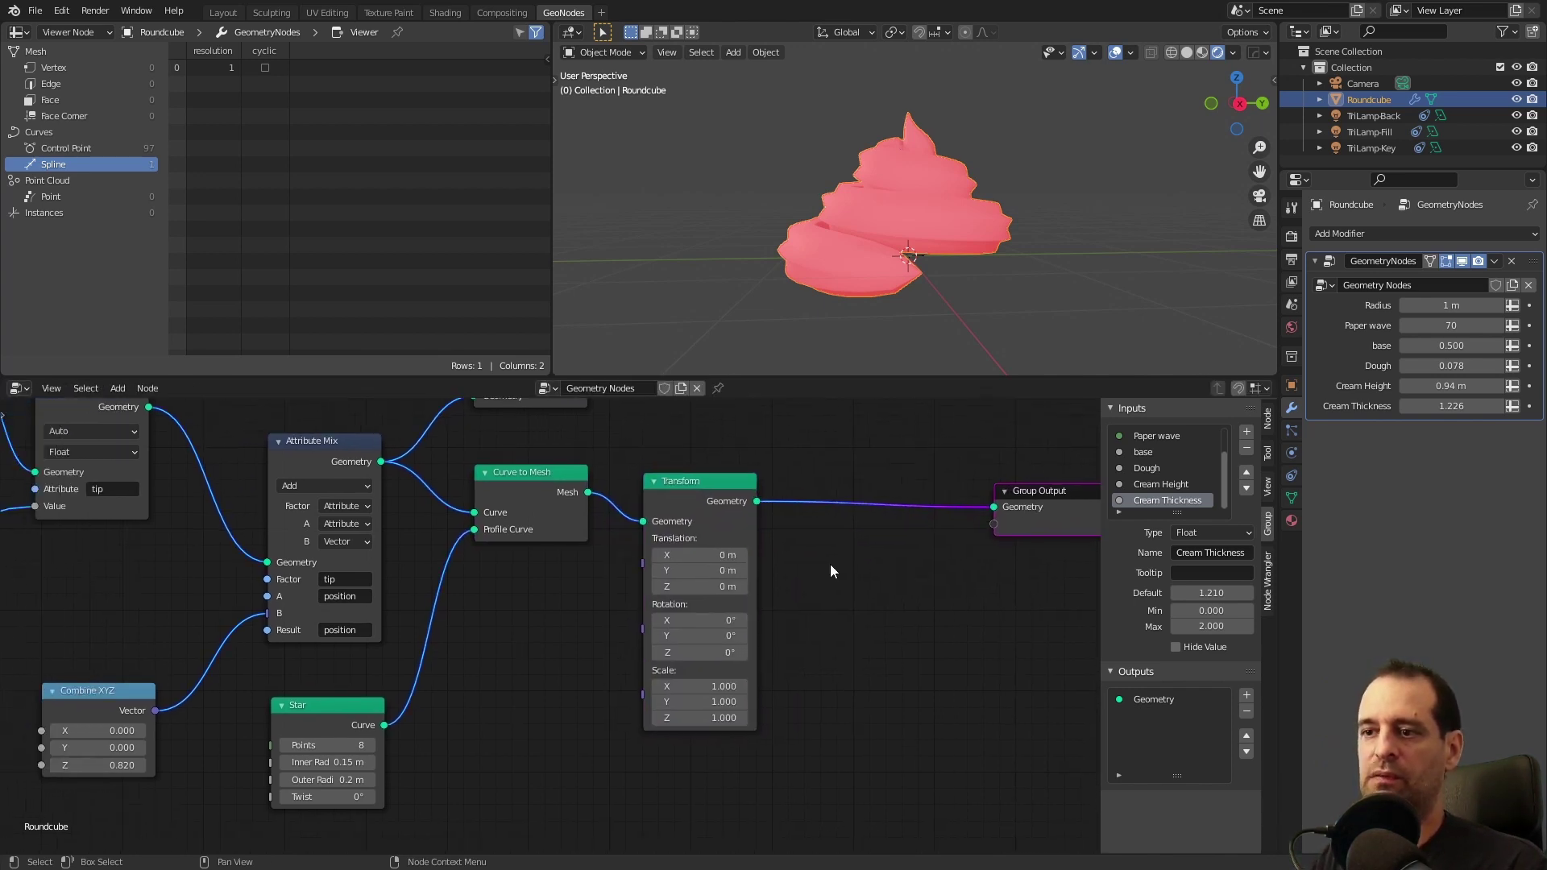
- Flip the cream's face orientation by setting the Transform node's X scale to -1
scroll(564, 625, up, 1)
double_click(757, 702)
text(-1)
key(Return)
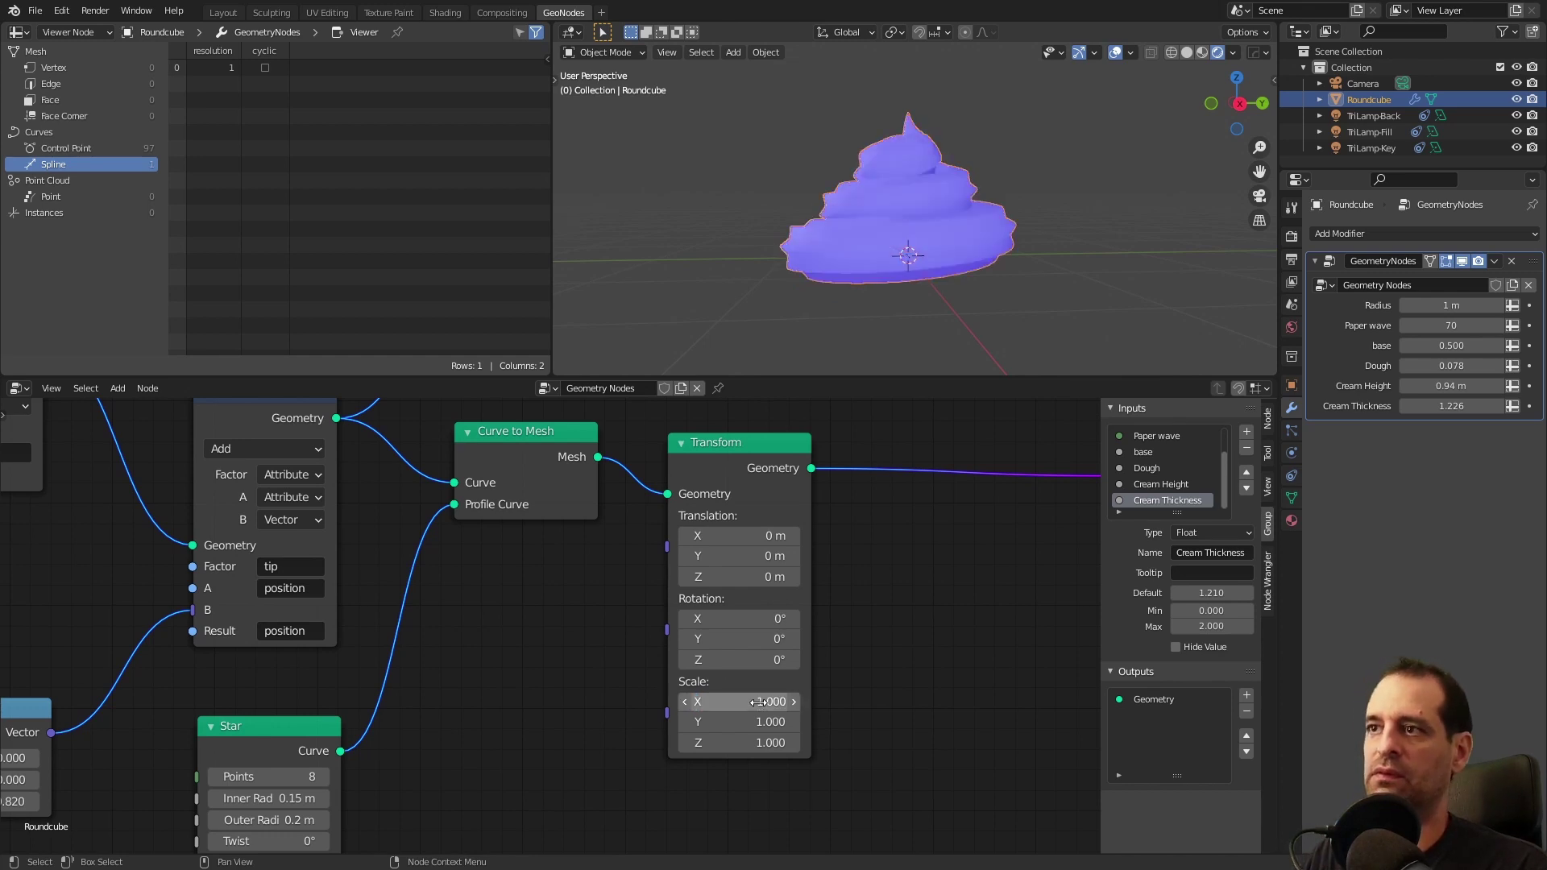
key(minus)
click(991, 306)
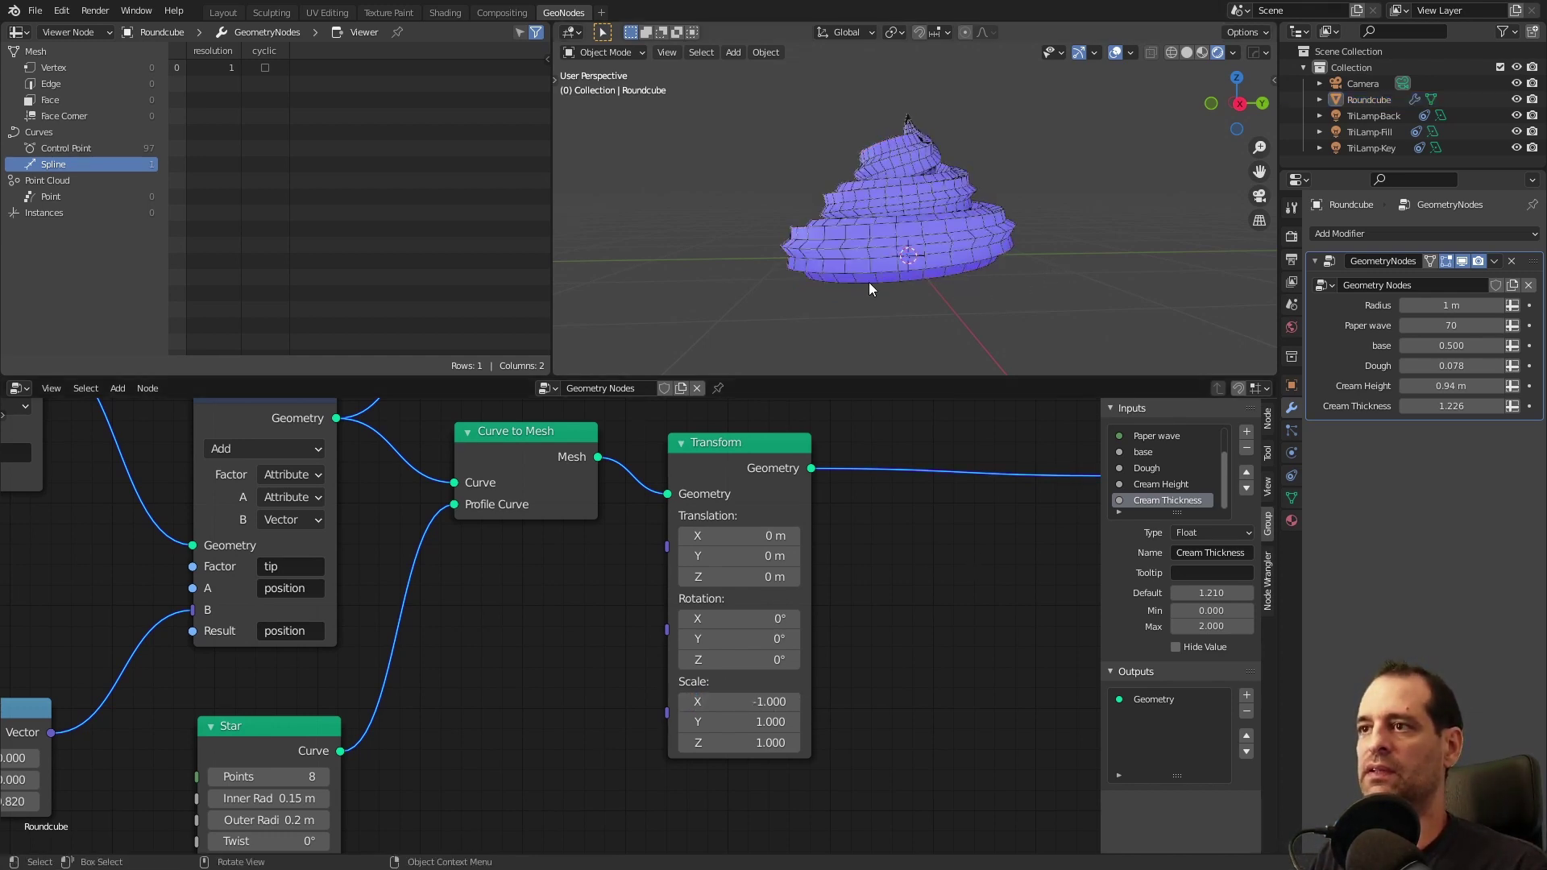
key(shift+z)
- Insert a Subdivision Surface node between the Transform node and the Group Output
middle_drag(1017, 635, 875, 666)
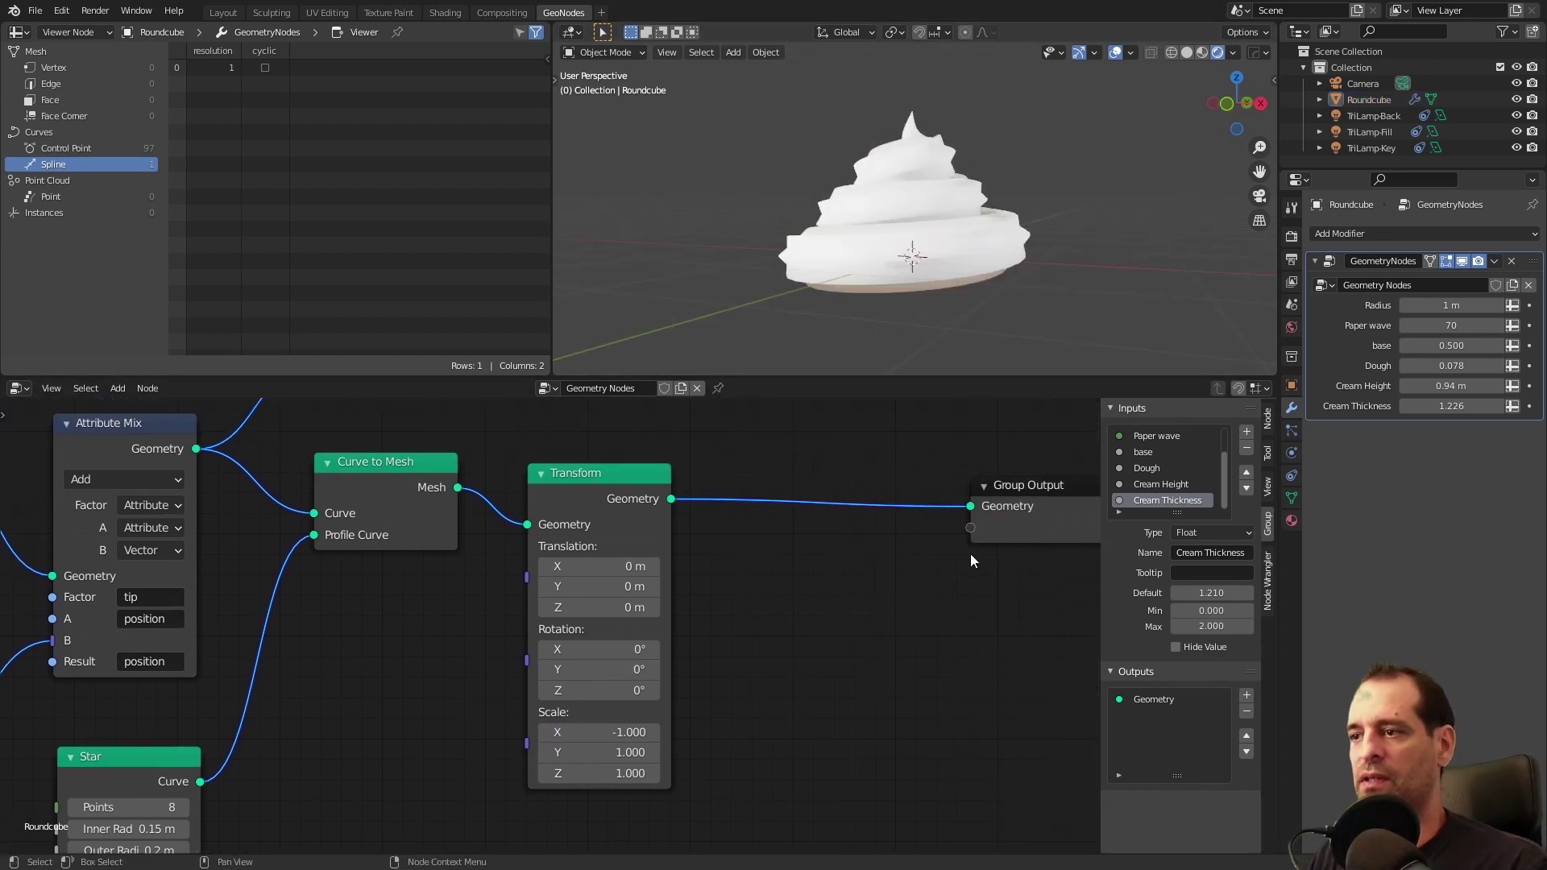
scroll(864, 611, down, 4)
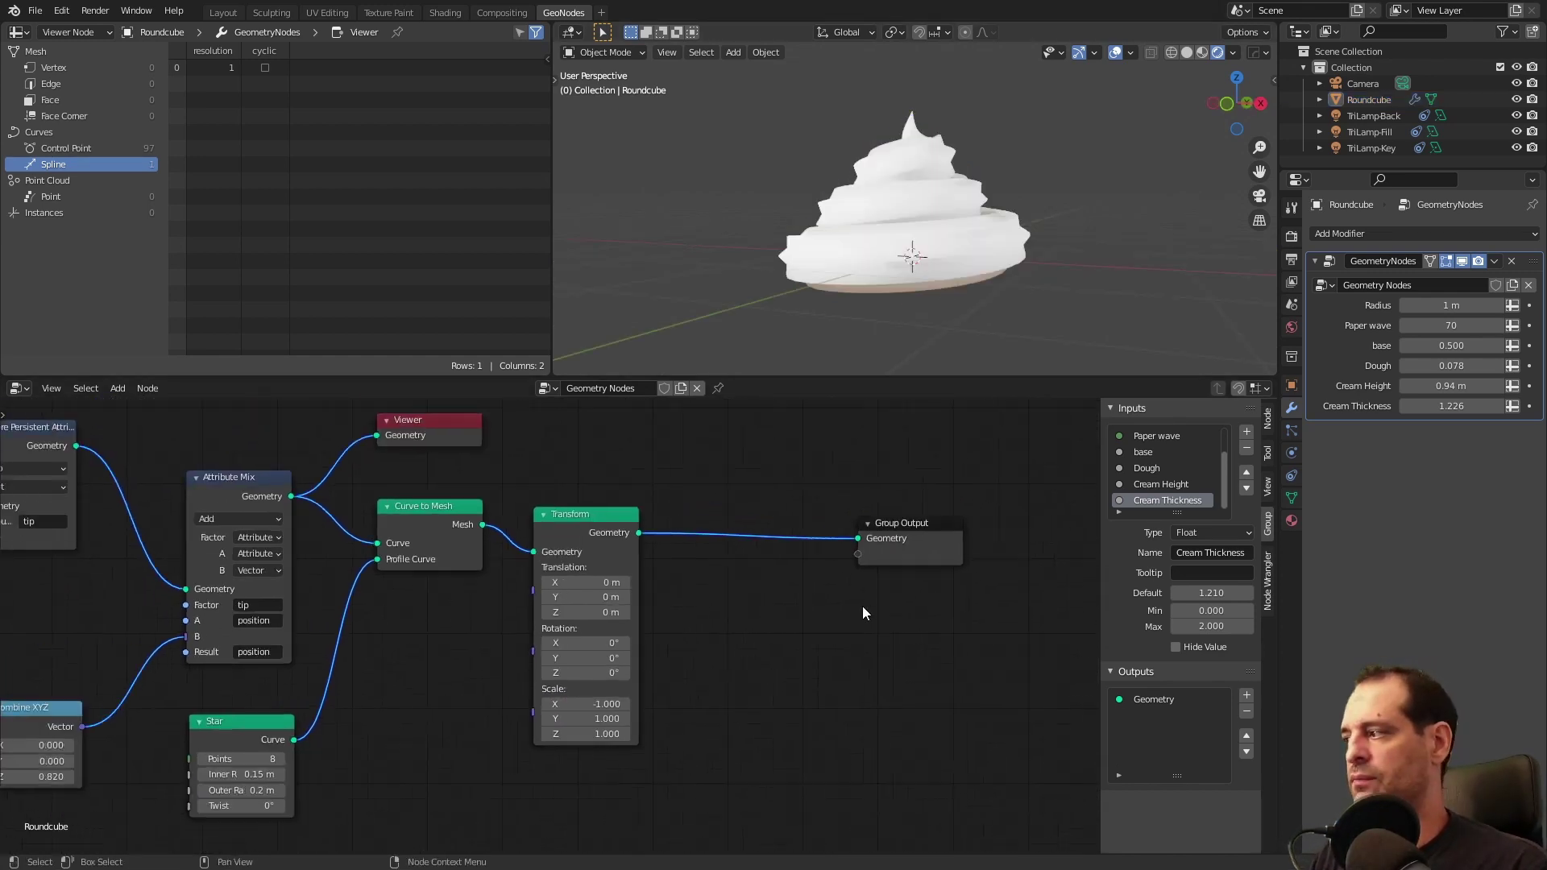
middle_drag(917, 615, 773, 645)
scroll(775, 641, up, 2)
drag(791, 567, 921, 566)
click(771, 564)
key(shift+a)
click(783, 536)
text(sub)
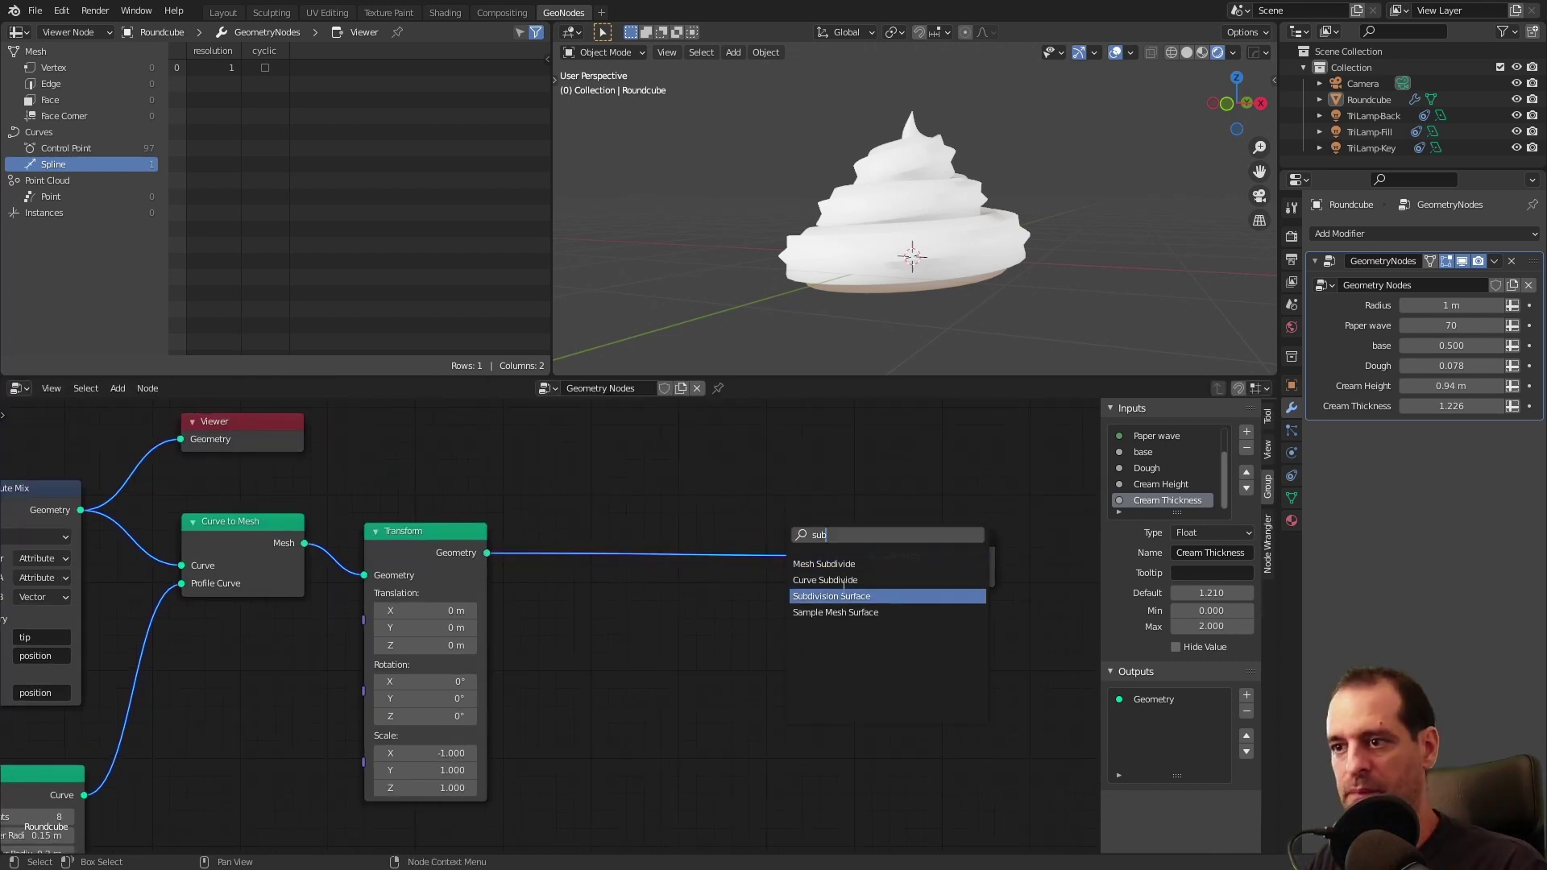
key(Return)
click(711, 574)
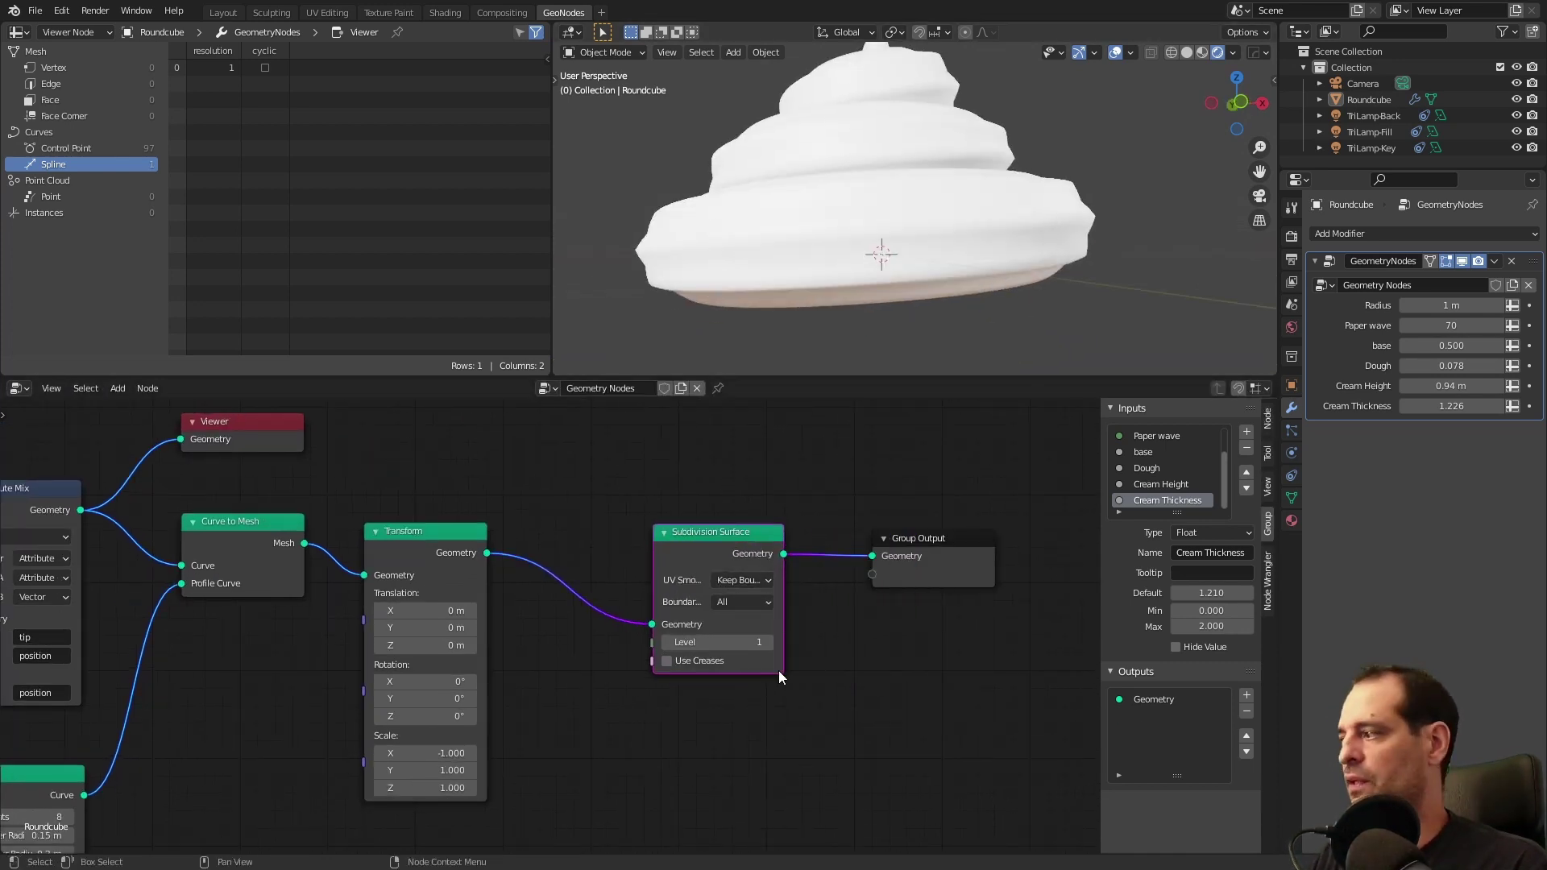
- Set the Subdivision Surface level to 2 and check the smoothed cream
click(767, 642)
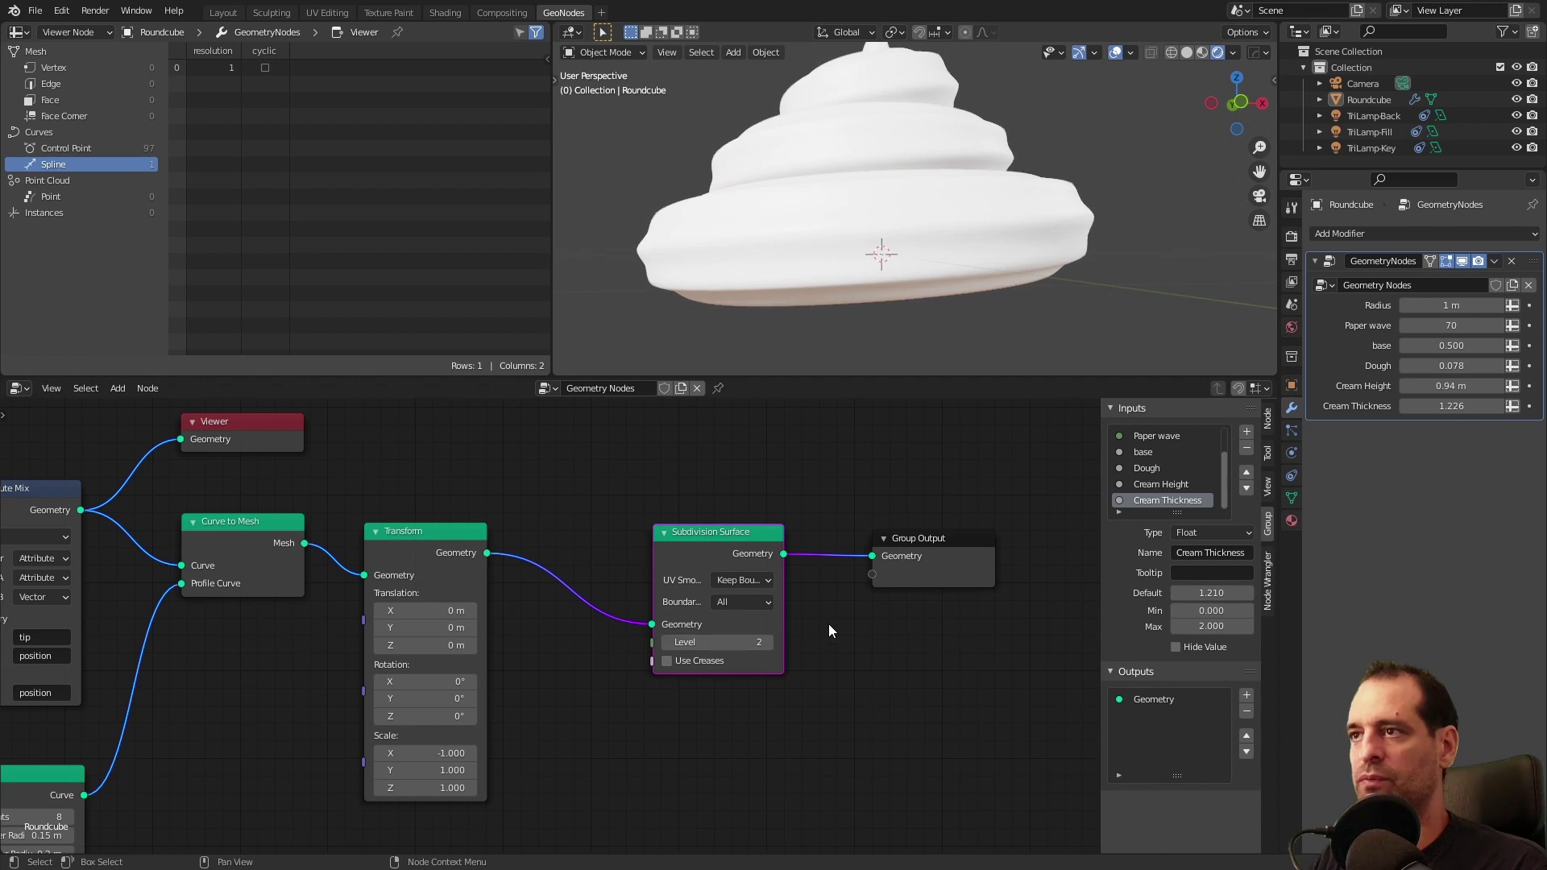
key(Tab)
key(Tab)
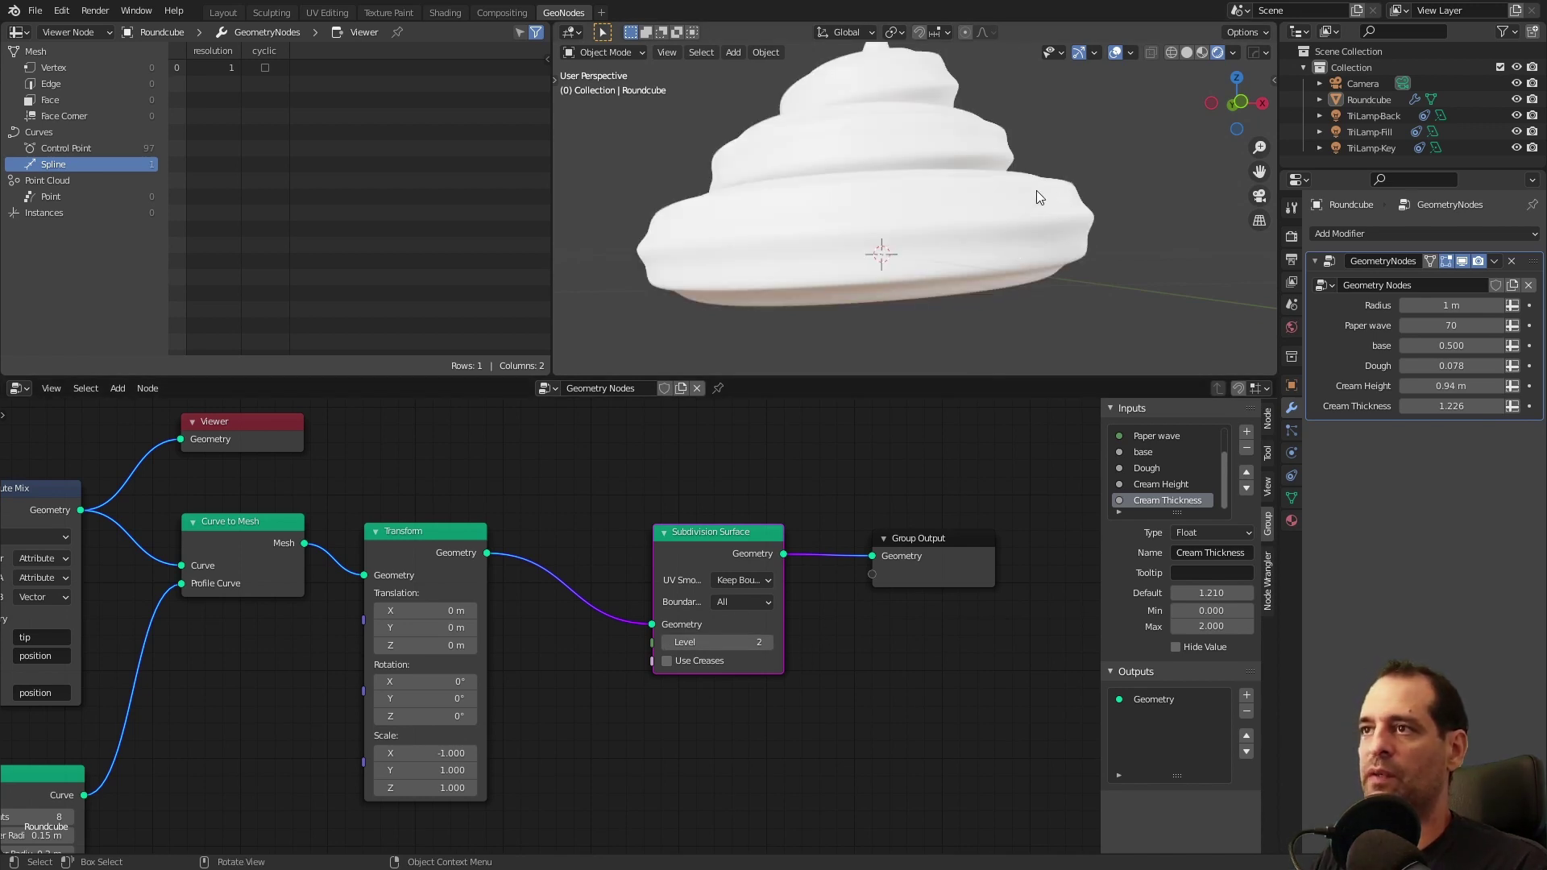
middle_drag(1033, 174, 1002, 160)
middle_drag(943, 266, 955, 266)
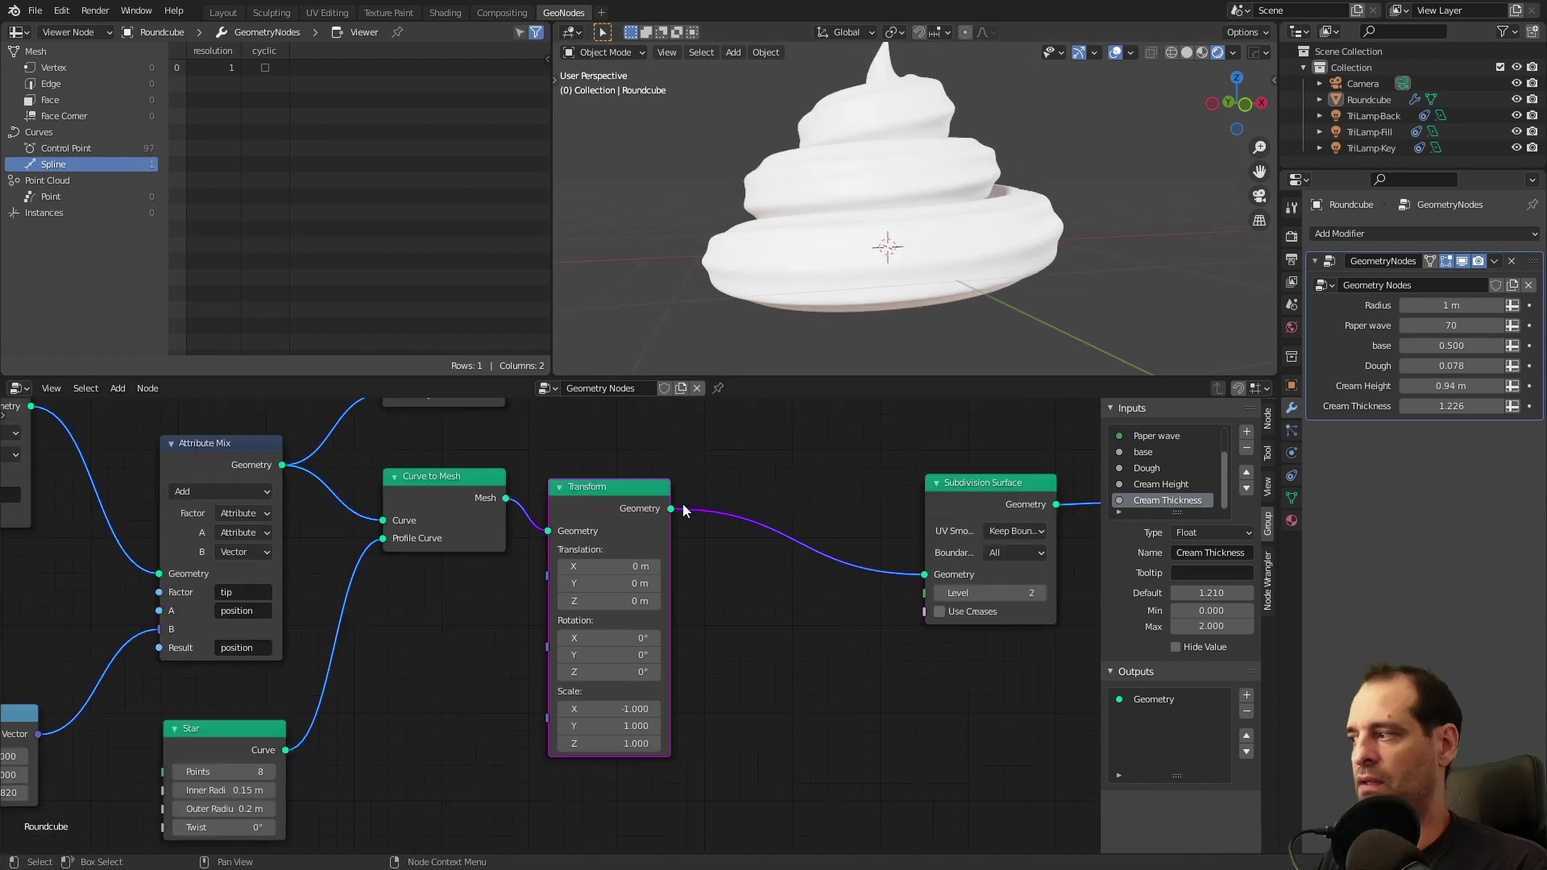
- Insert a Store Persistent Attribute node between the Transform and Subdivision Surface nodes
scroll(823, 472, down, 2)
middle_drag(823, 472, 806, 573)
scroll(806, 574, up, 1)
key(shift+a)
click(776, 501)
click(849, 660)
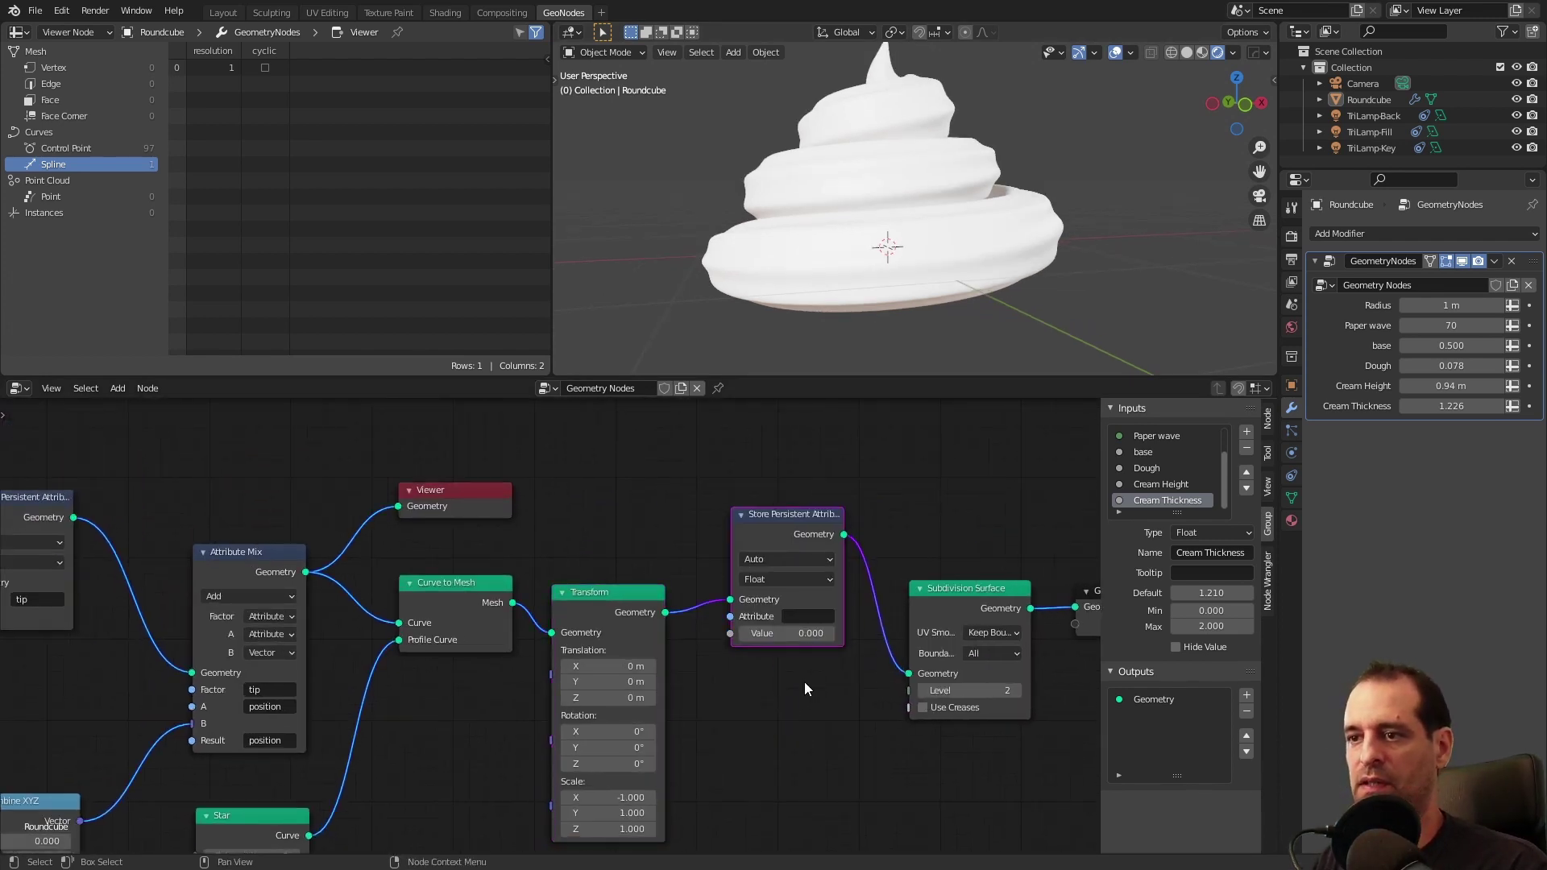
click(795, 649)
scroll(815, 622, up, 2)
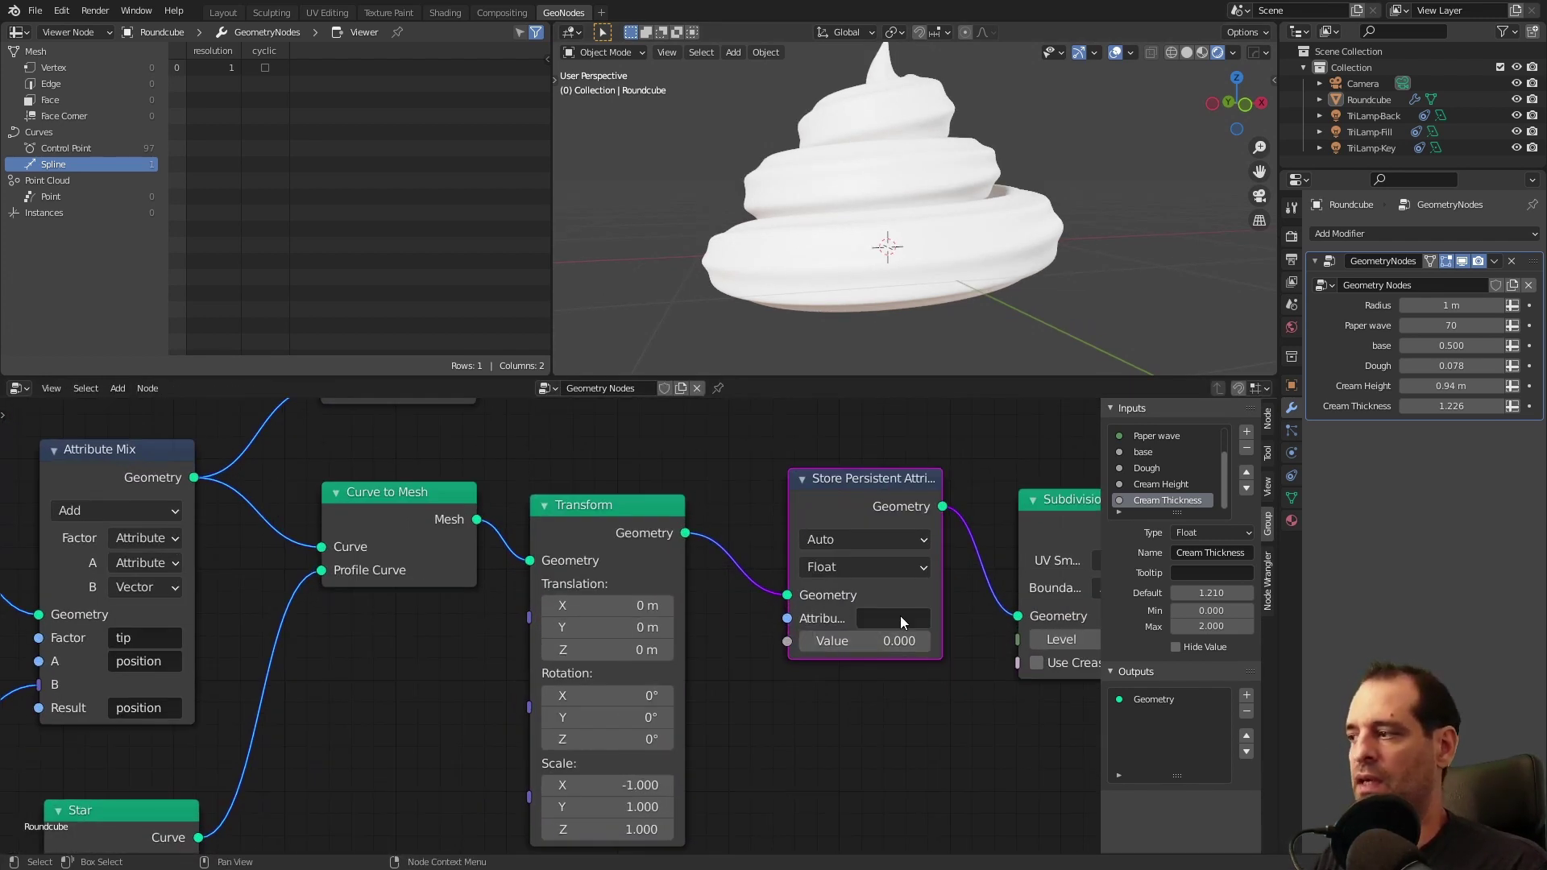
- Set the new Store Persistent Attribute node to the Edge domain and the crease attribute
click(861, 539)
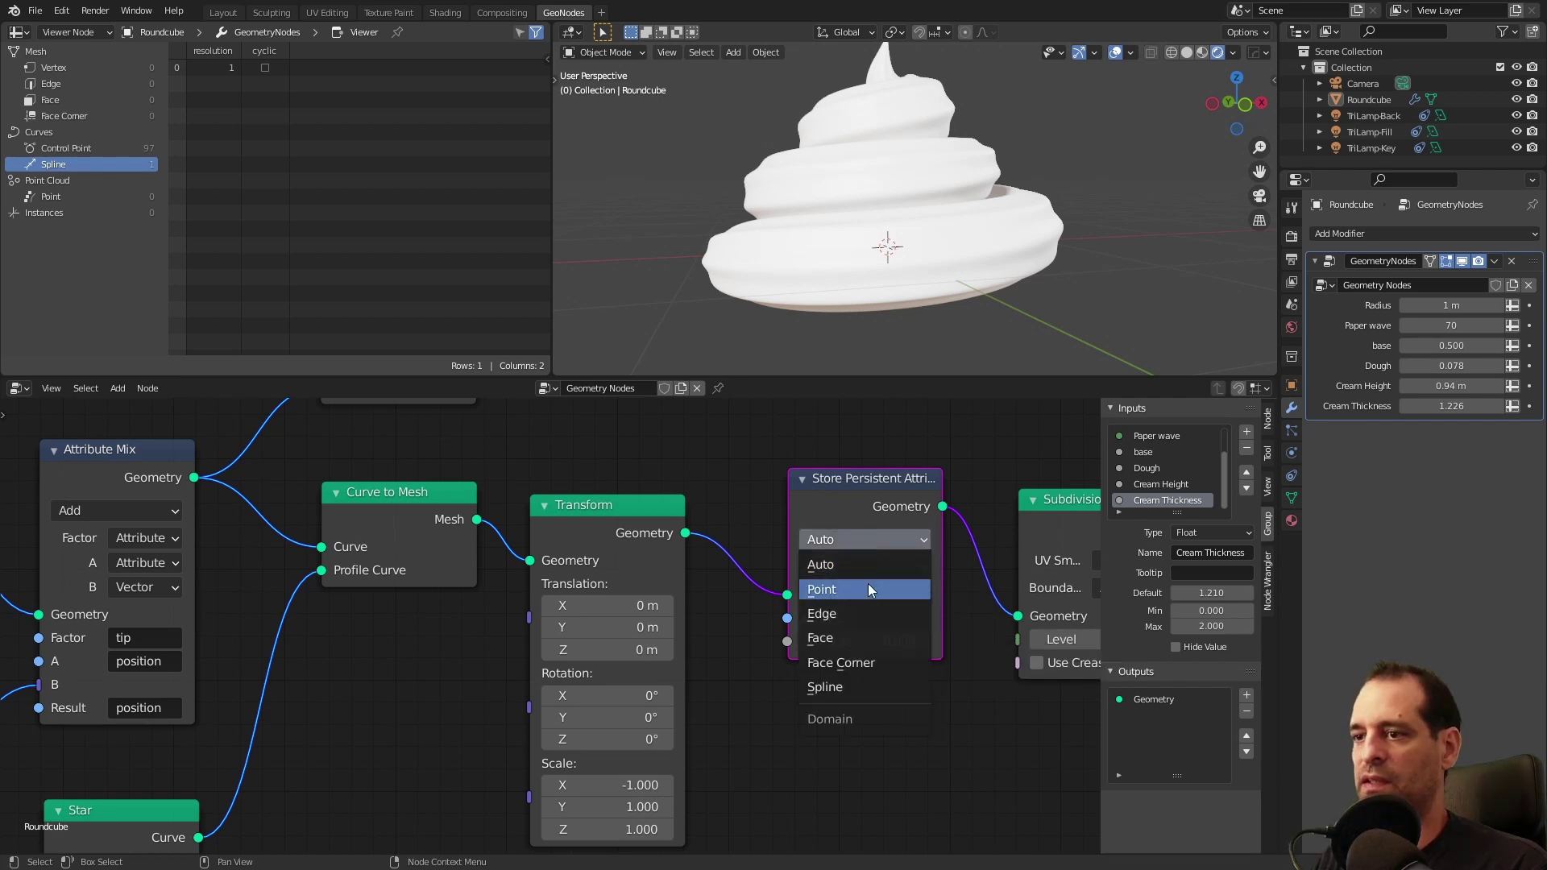
click(859, 618)
click(880, 621)
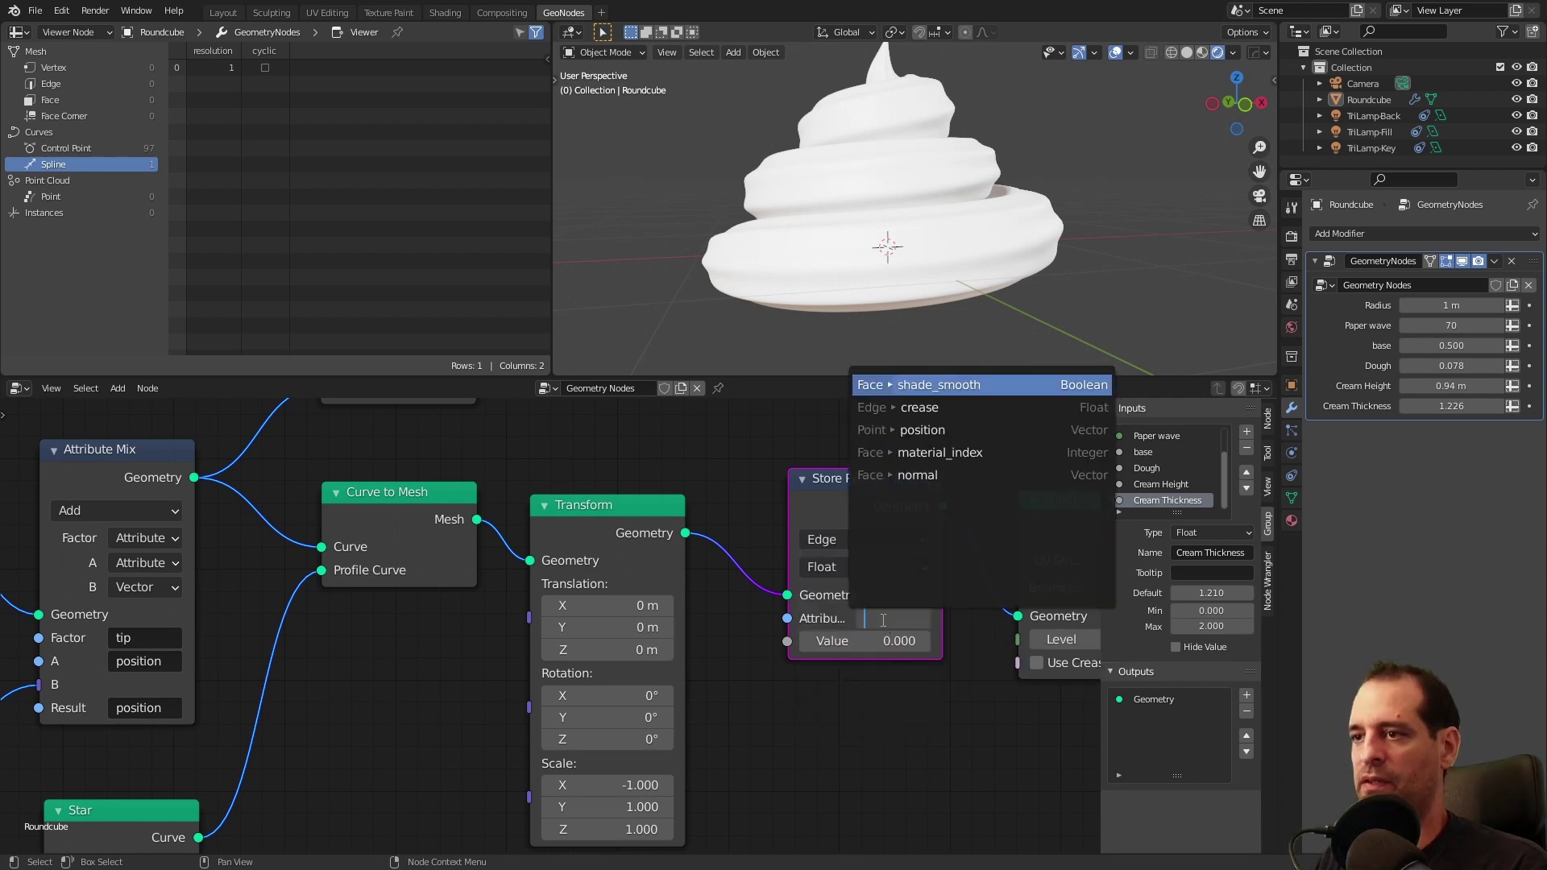
click(920, 410)
middle_drag(962, 662, 828, 621)
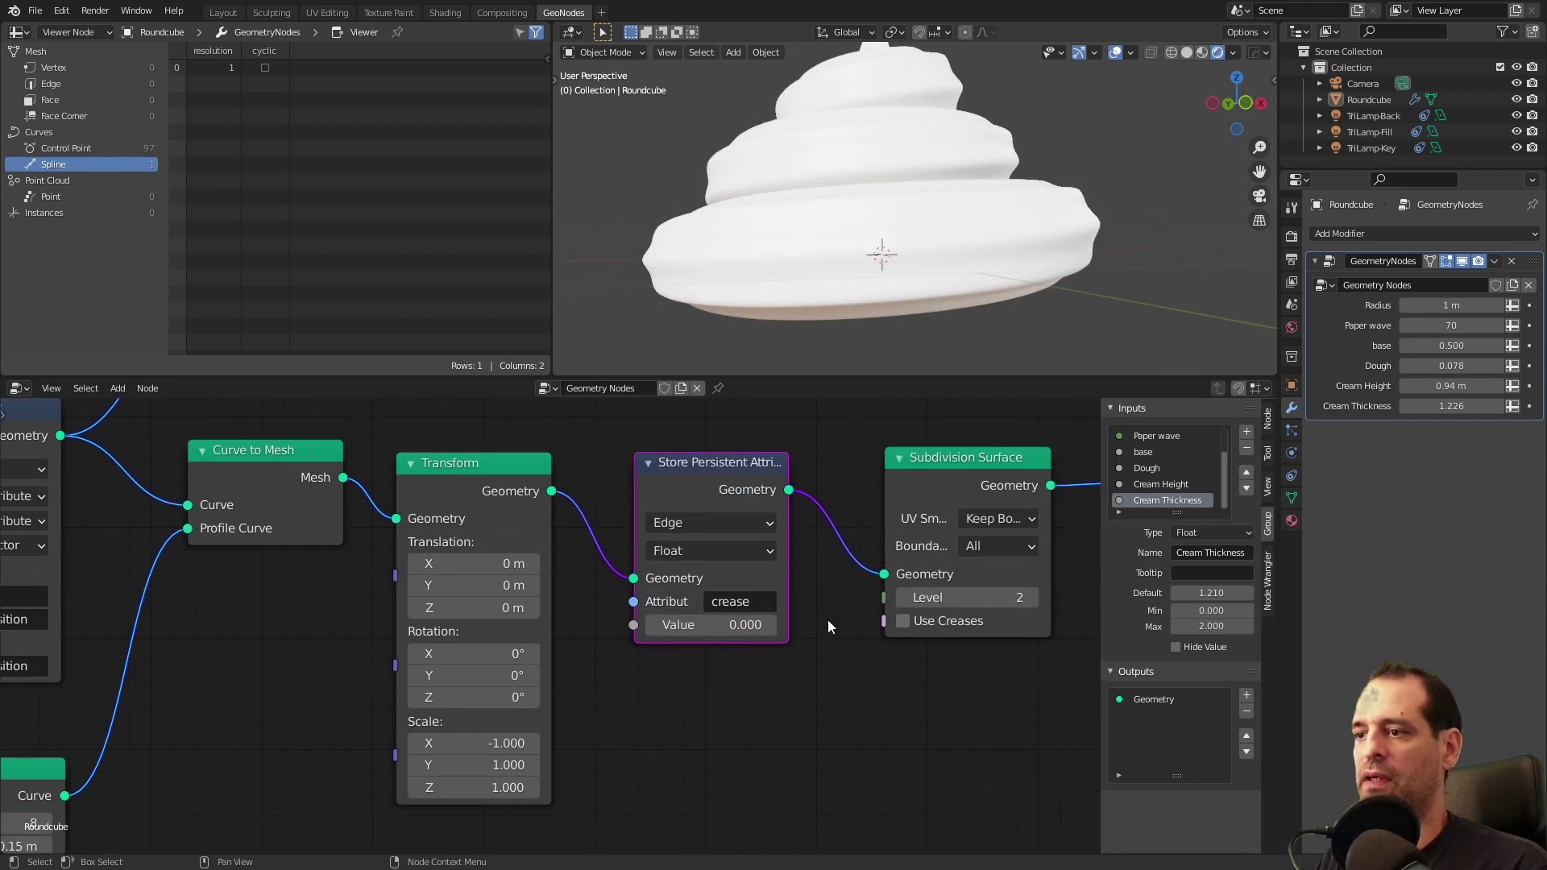
- Enable Use Creases on the Subdivision Surface node and set the stored crease value to 0.230
scroll(829, 627, up, 1)
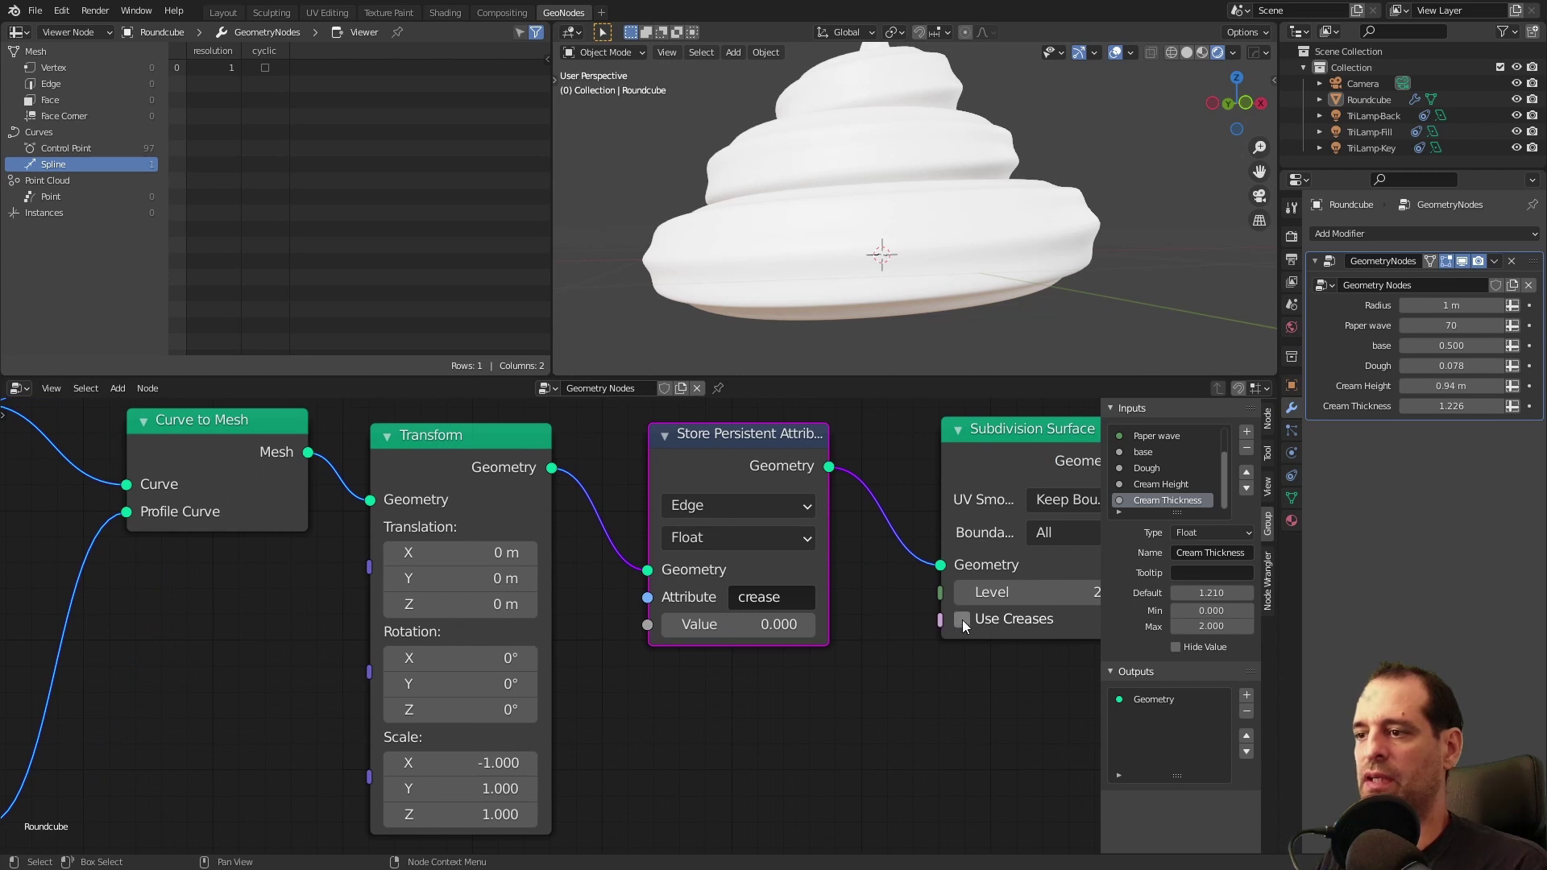
middle_drag(976, 700, 859, 730)
drag(868, 503, 846, 508)
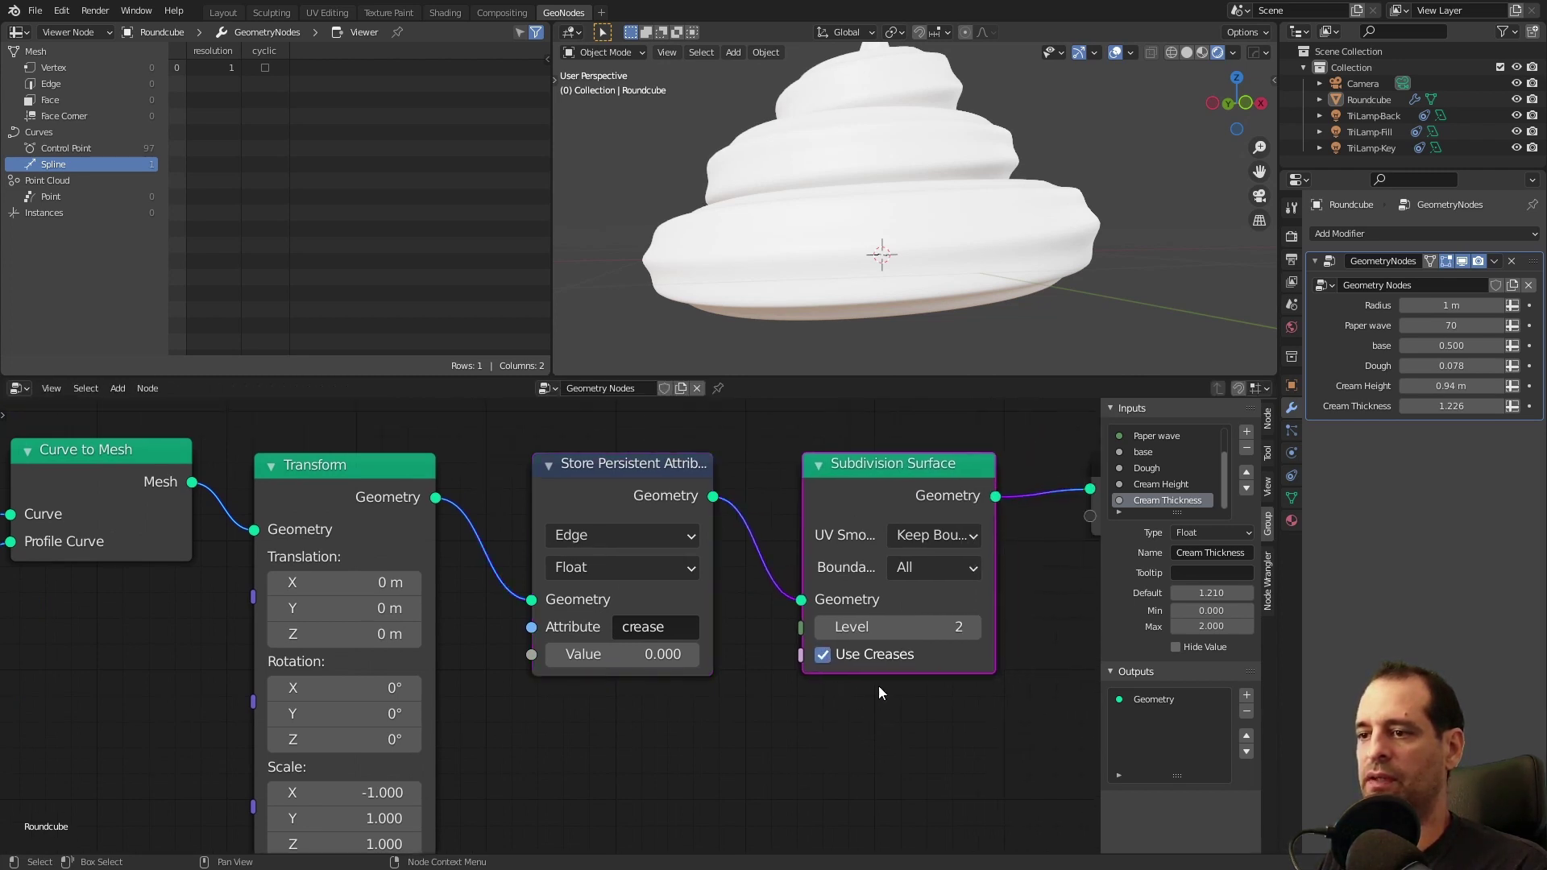
middle_drag(819, 662, 839, 663)
mouse_move(644, 653)
mouse_down()
mouse_move(699, 654)
mouse_move(673, 654)
mouse_up()
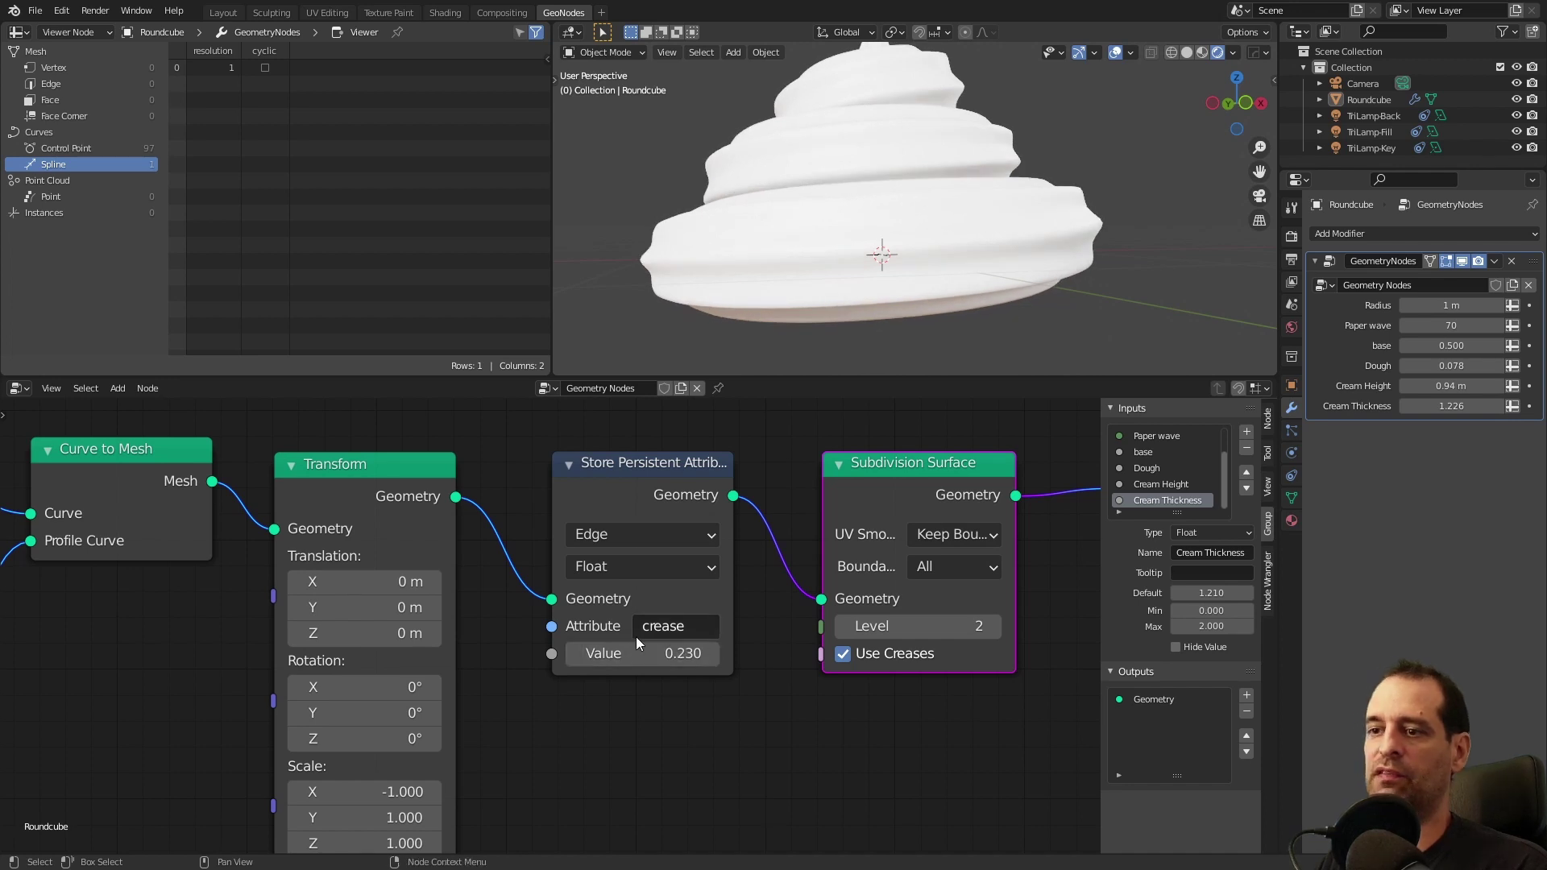
- Refine the cream tip's shape by moving a point near the end of the tip RGB curve
scroll(967, 266, down, 4)
middle_drag(991, 254, 1076, 247)
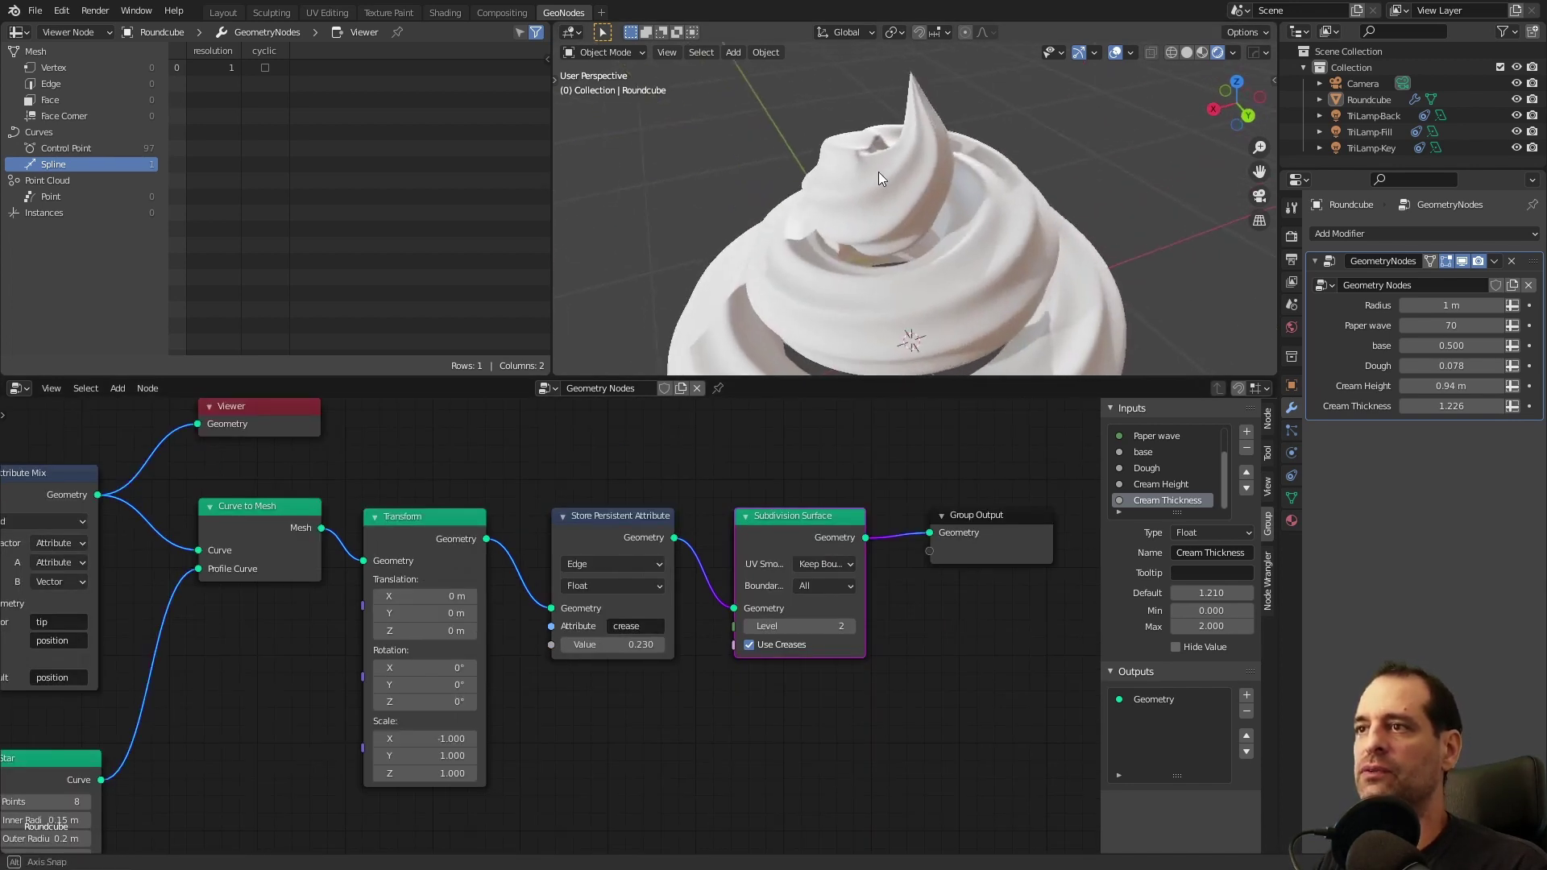
scroll(482, 558, down, 3)
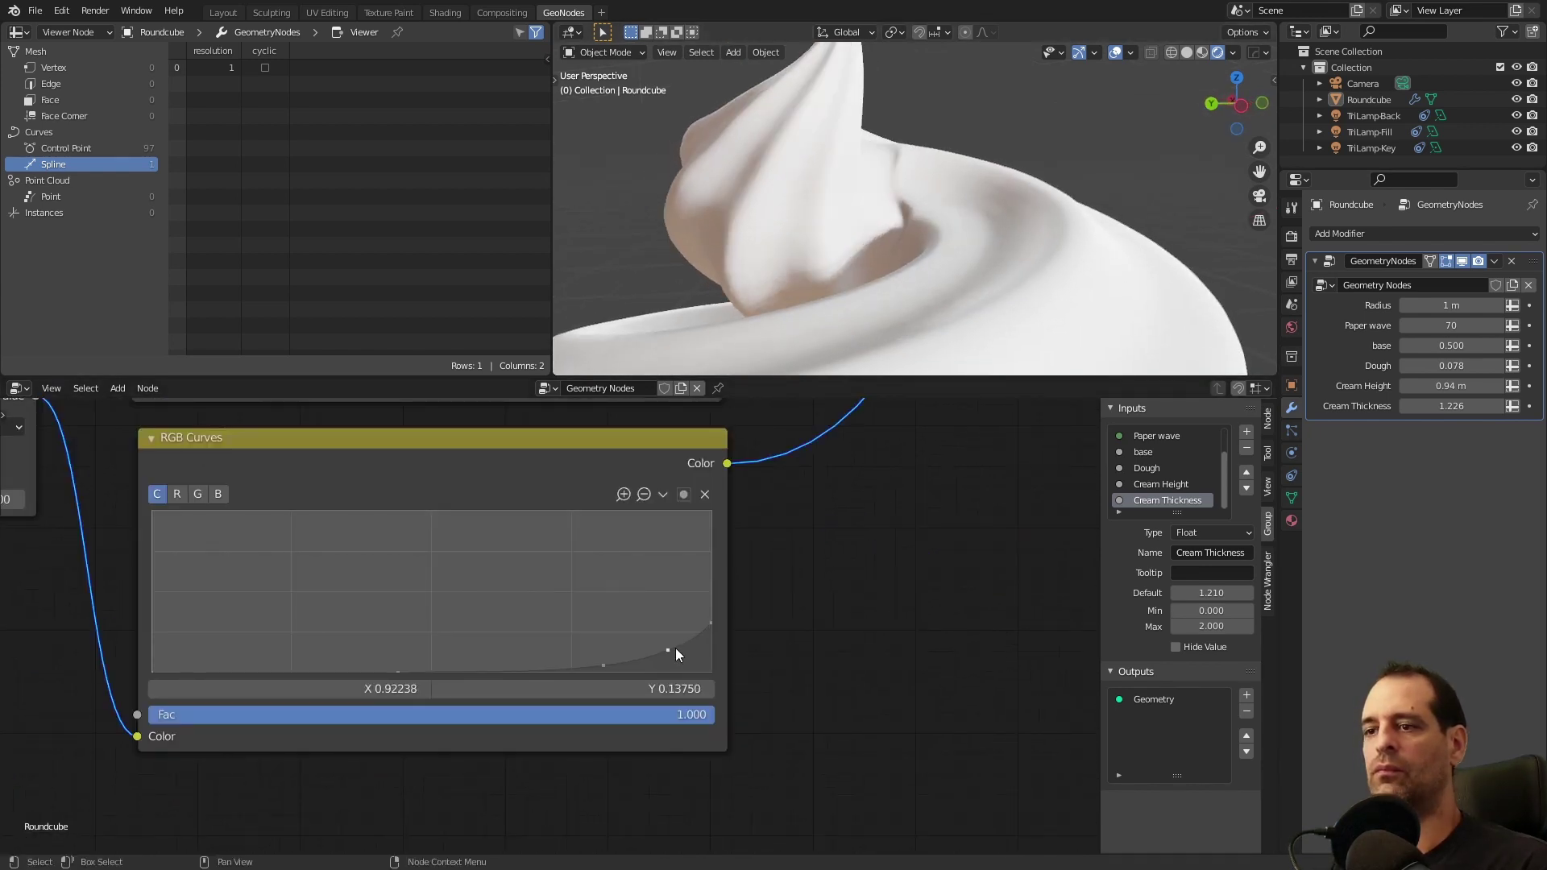
drag(676, 651, 659, 645)
middle_drag(870, 242, 766, 258)
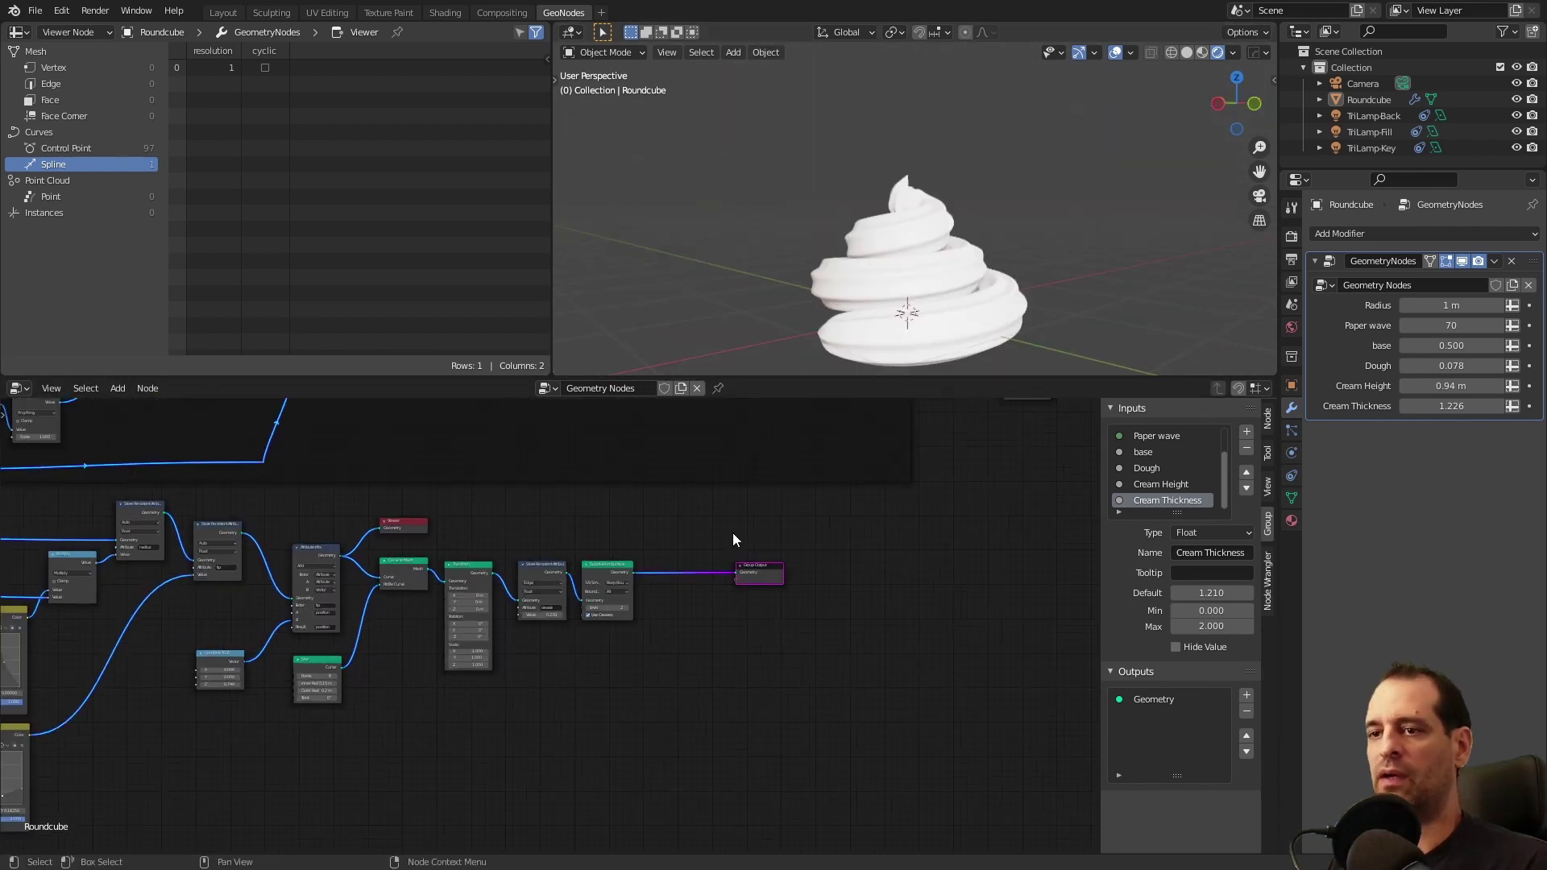
- Move the Group Output beside Join Geometry and output the subdivided cream joined with the cupcake
middle_drag(733, 540, 761, 651)
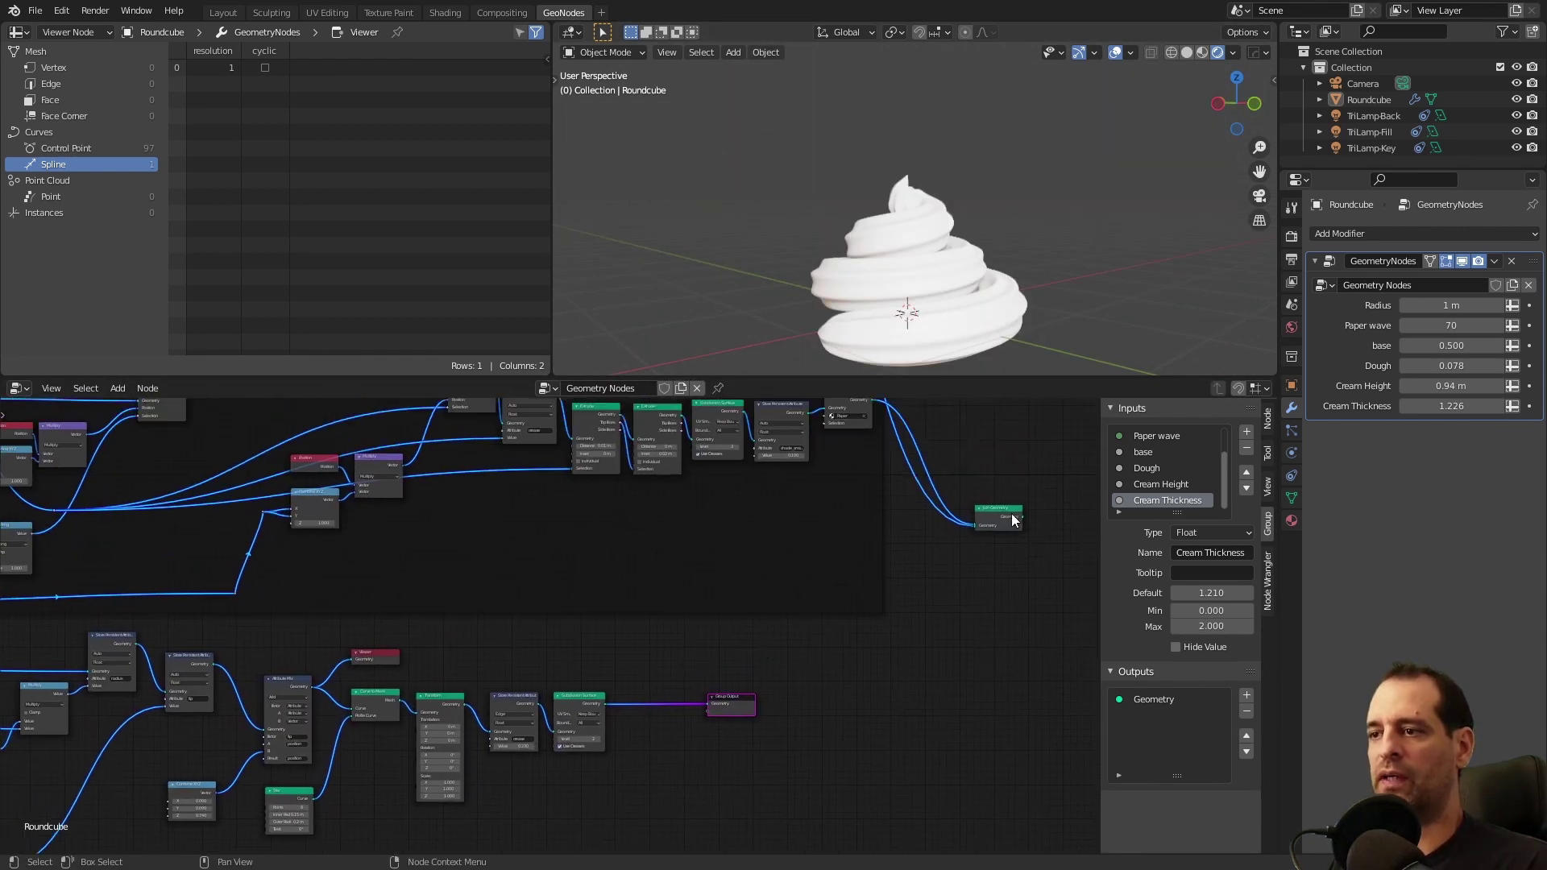
drag(1006, 518, 1010, 514)
drag(1003, 488, 1038, 472)
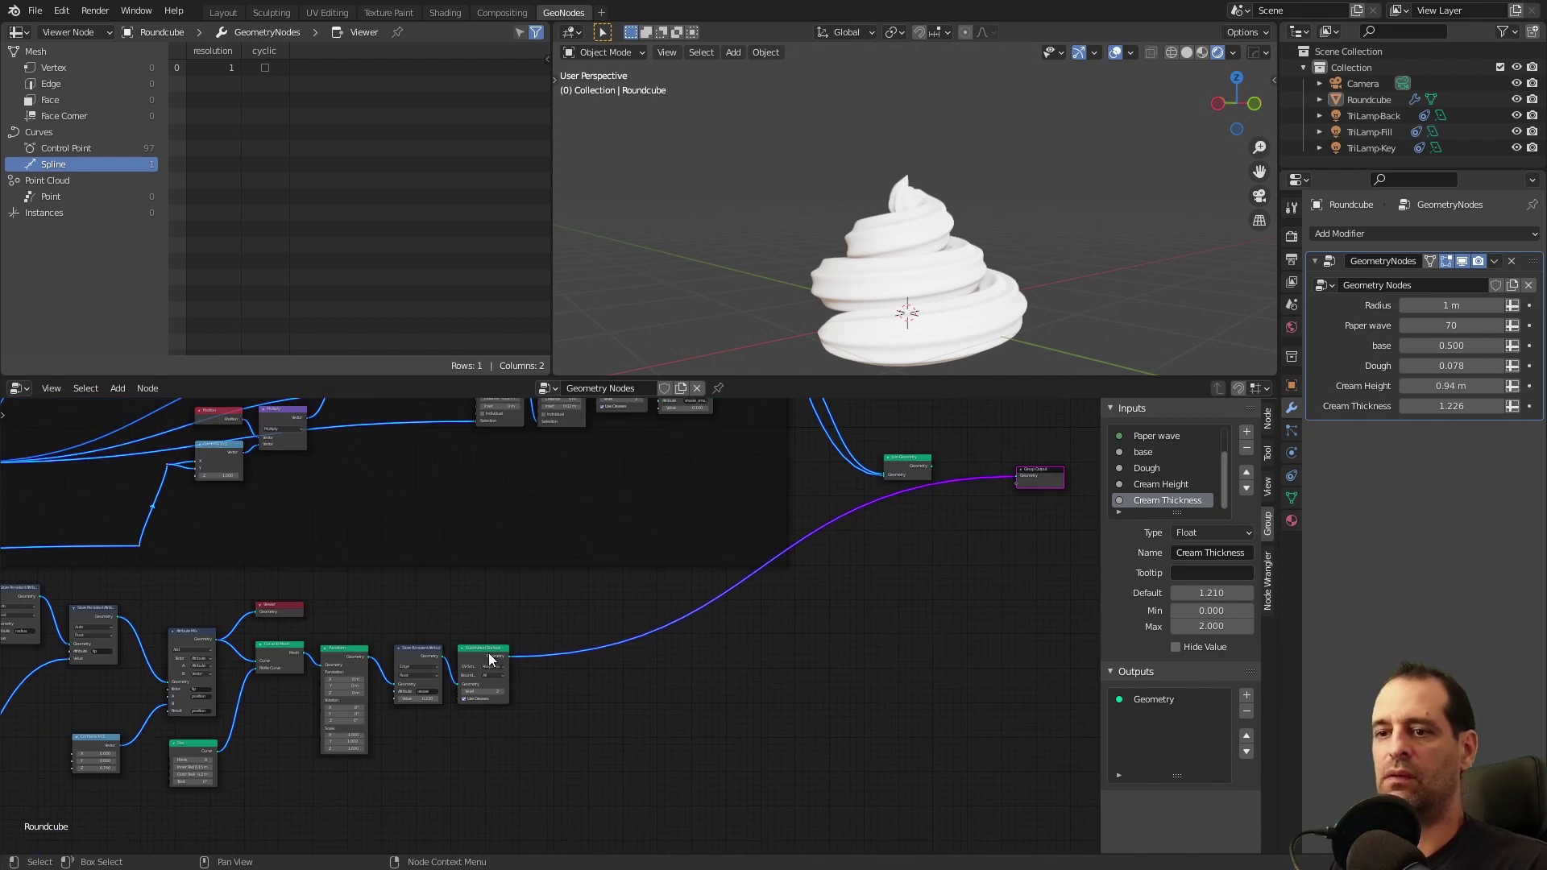
drag(490, 659, 1017, 477)
click(921, 471)
middle_drag(1013, 317, 931, 307)
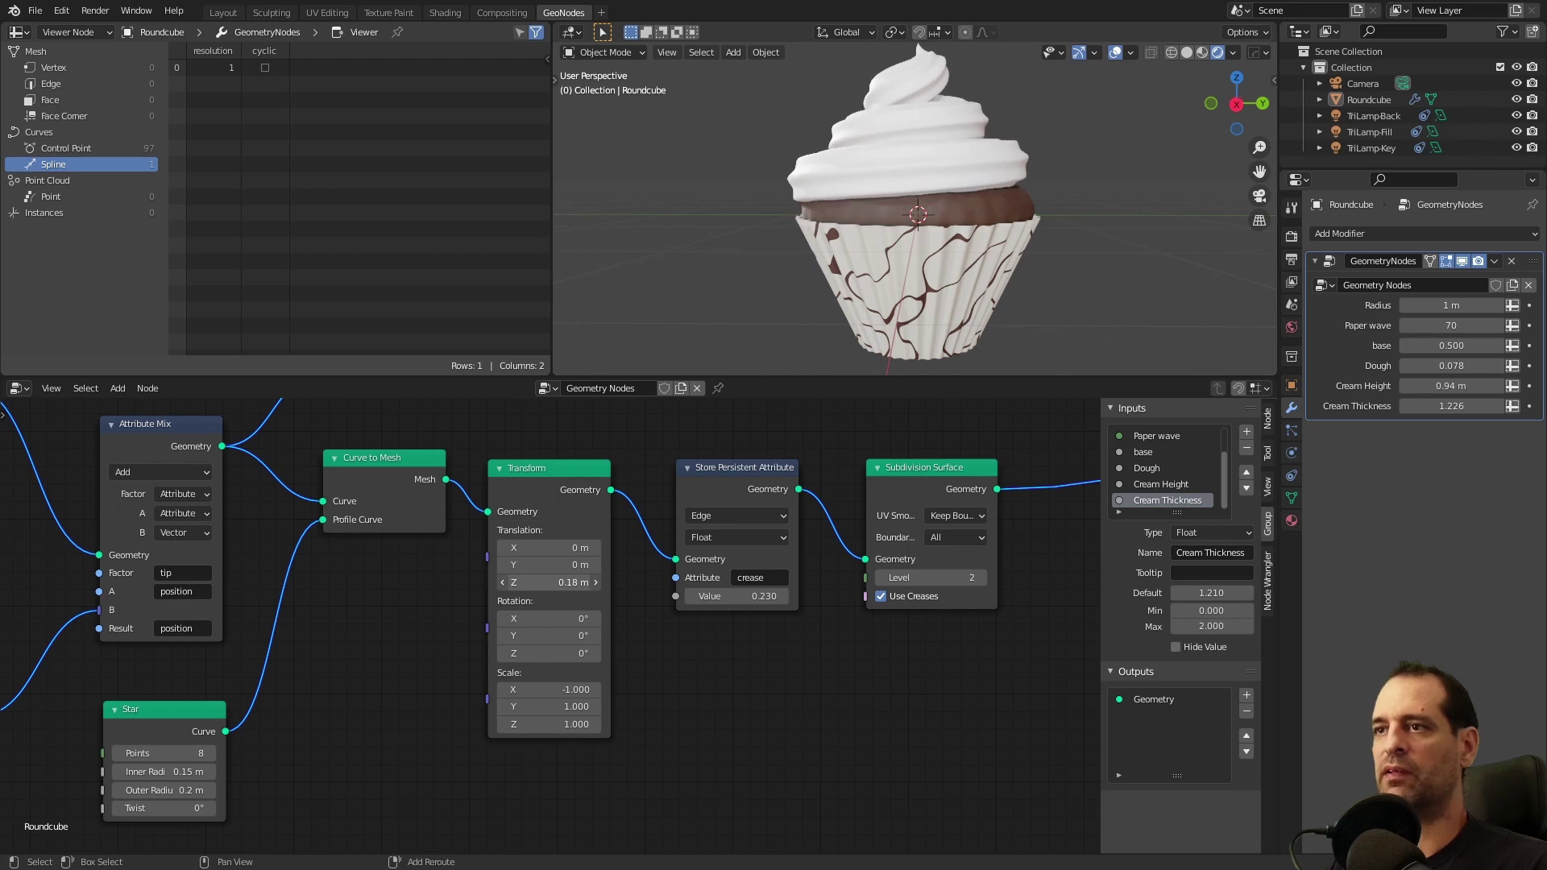
- Raise the cream on top of the dough by increasing the Transform node's Z translation
drag(549, 583, 555, 582)
middle_drag(373, 681, 652, 619)
scroll(651, 619, down, 7)
middle_drag(324, 595, 806, 607)
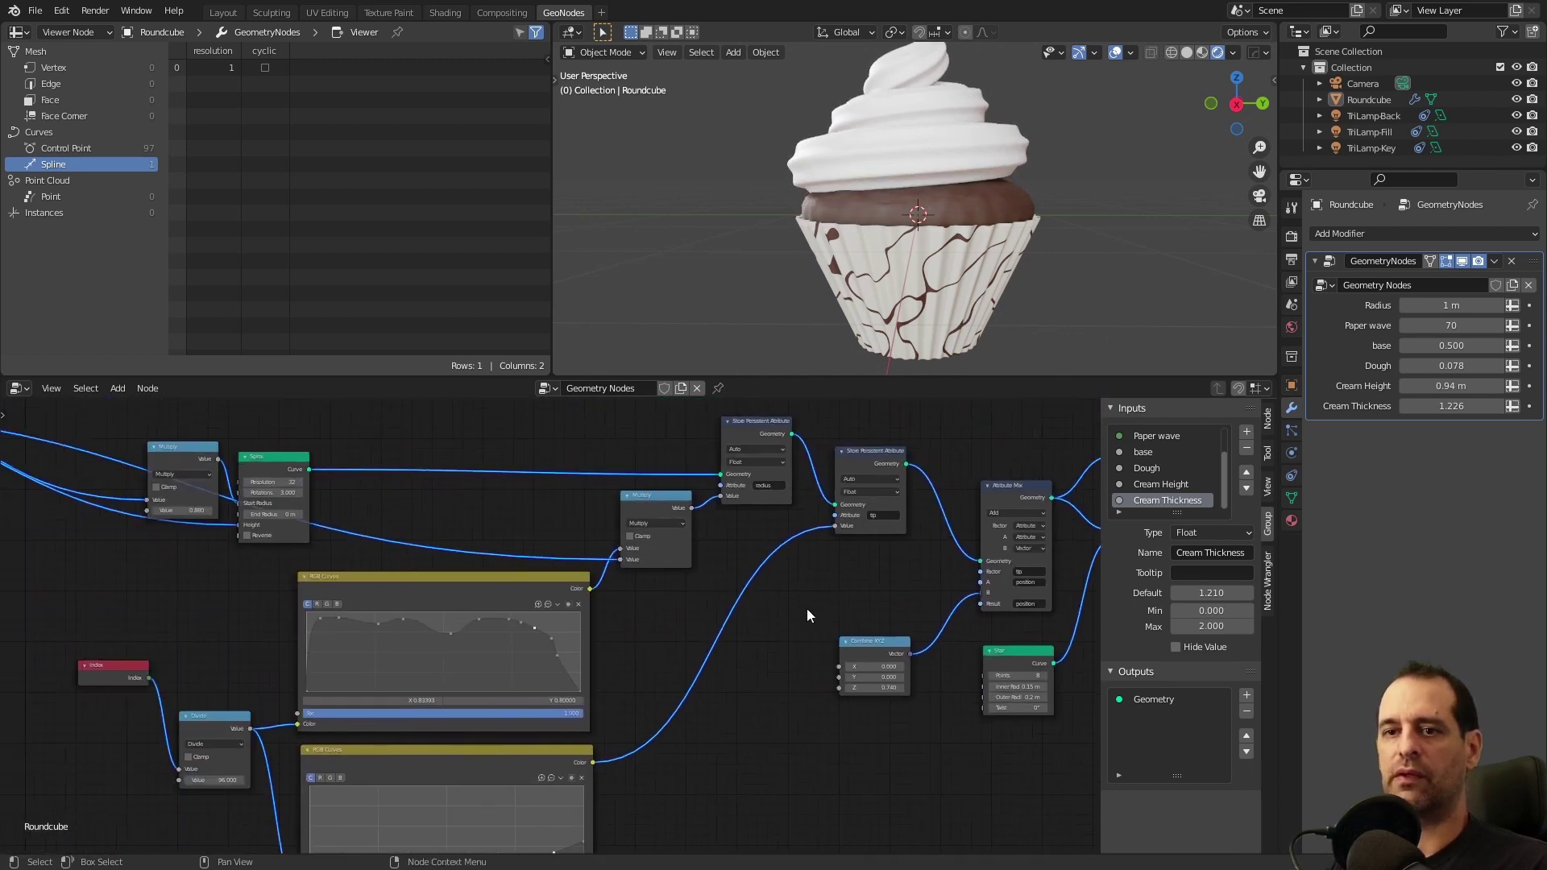
- Set the Multiply node that drives the Spiral's Start Radius to 0.750
middle_drag(419, 522, 749, 536)
scroll(538, 568, up, 4)
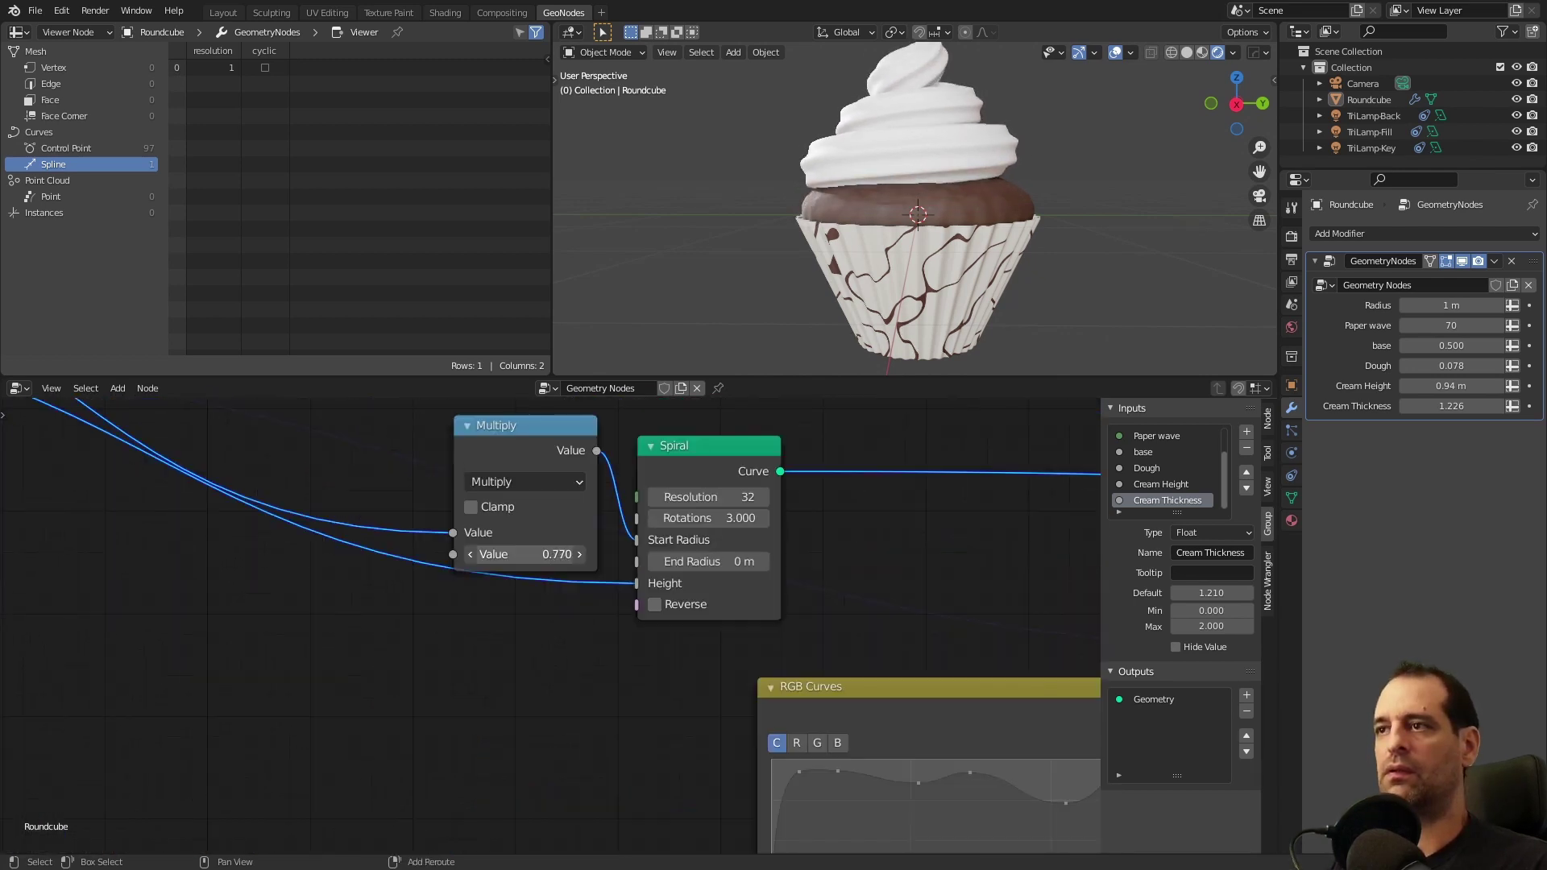
middle_drag(886, 298, 1152, 216)
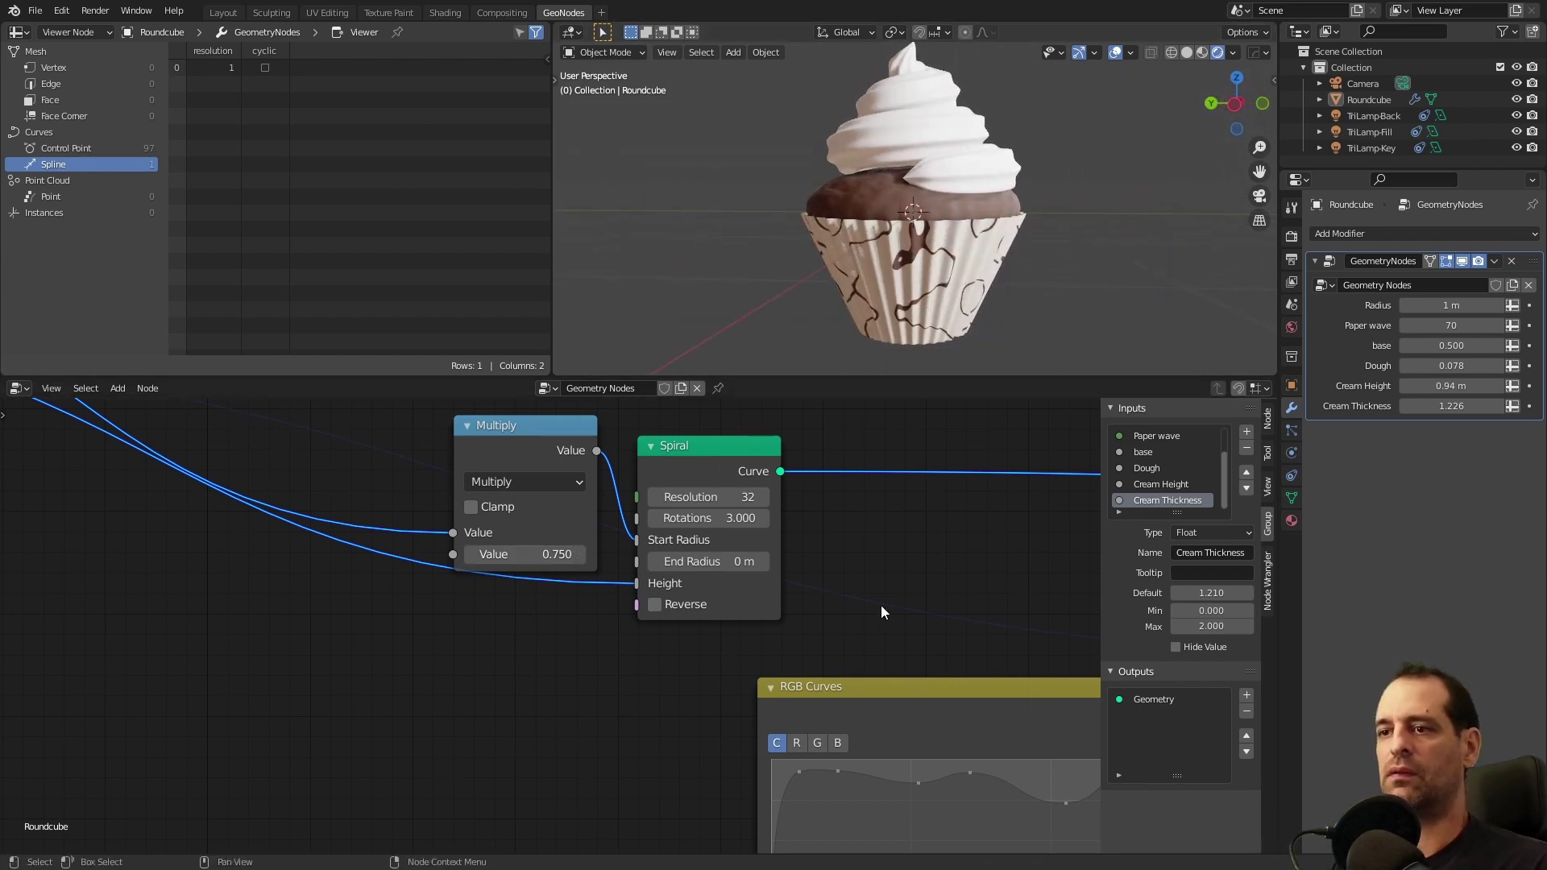
- Lower the cream onto the dough by setting the Transform node's Z translation to 0.18 m
scroll(887, 606, down, 4)
middle_drag(830, 609, 584, 604)
mouse_move(916, 597)
middle_down()
mouse_move(619, 607)
mouse_move(753, 584)
middle_up()
scroll(564, 630, up, 6)
middle_drag(407, 684, 593, 625)
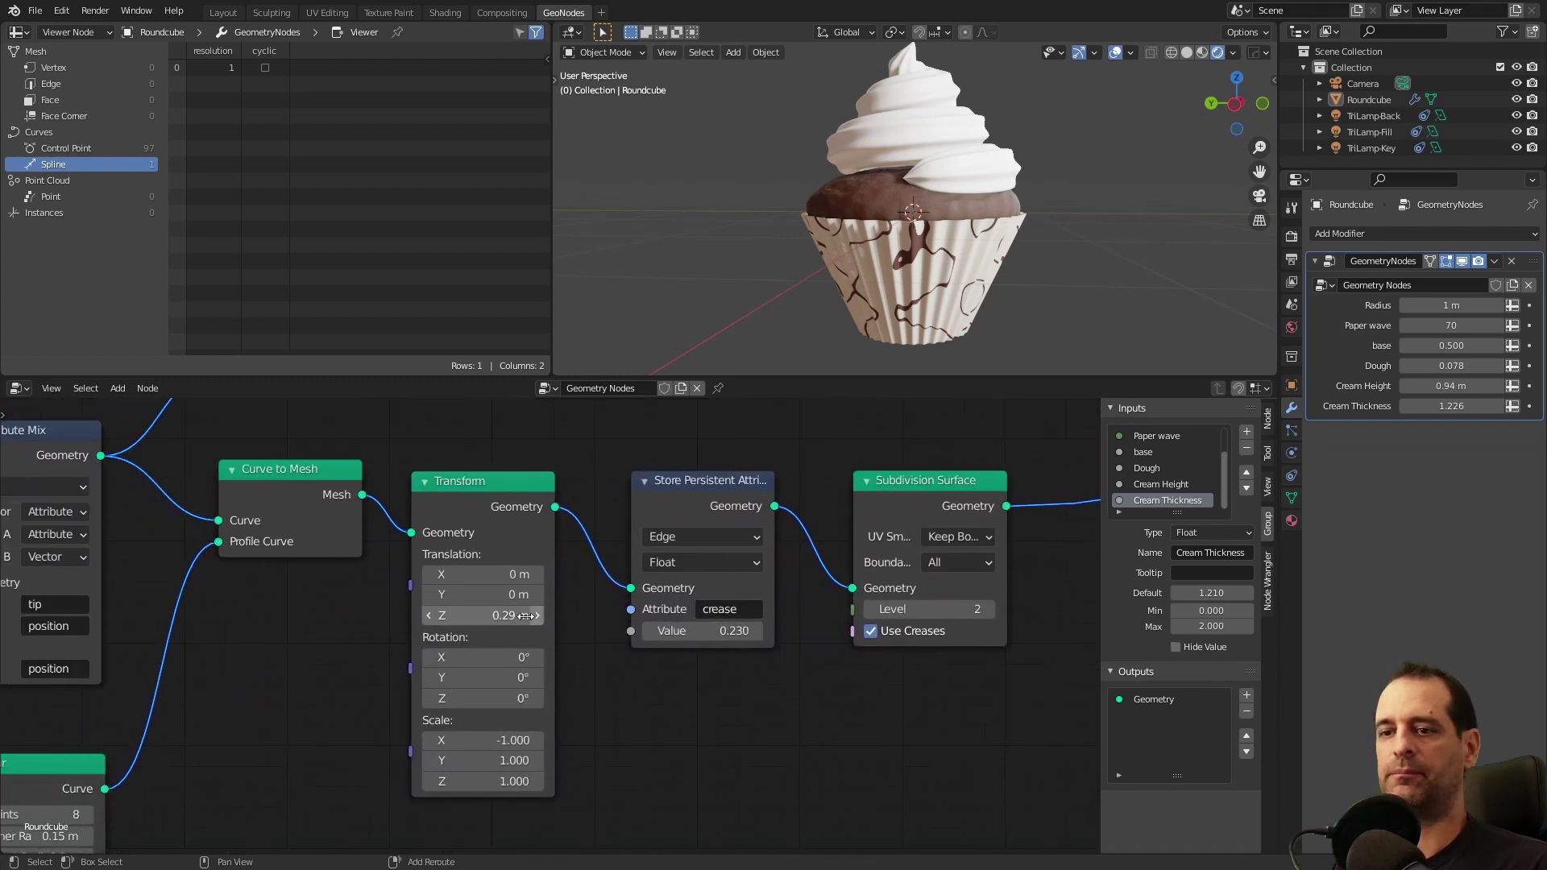
shift+drag(504, 616, 435, 615)
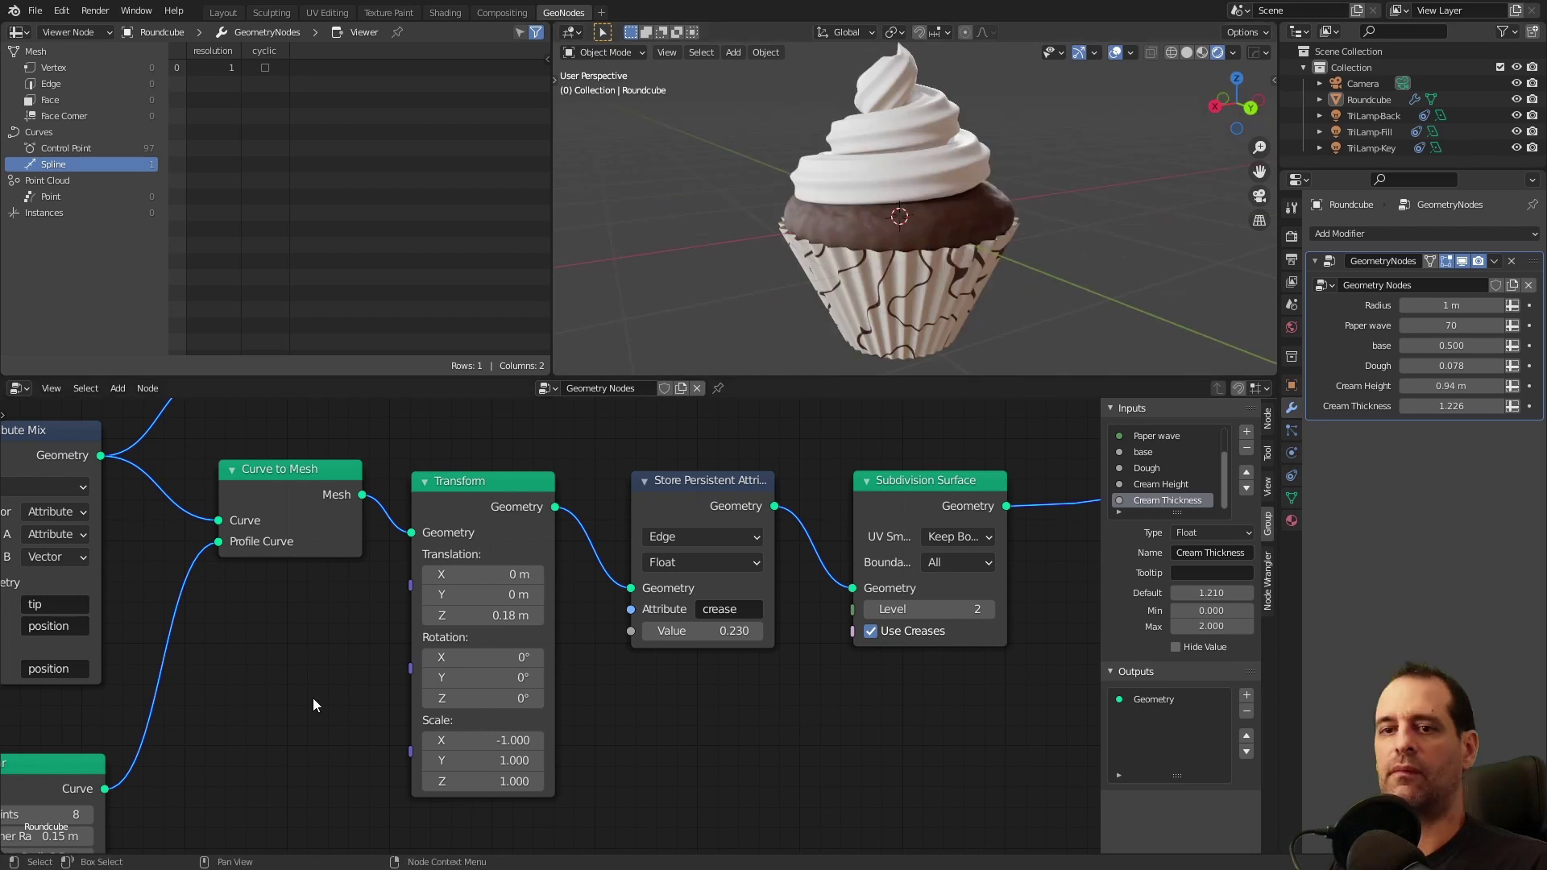
- Reshape the end of the tip RGB curve by moving its last control points
middle_drag(313, 698, 822, 559)
drag(537, 728, 549, 727)
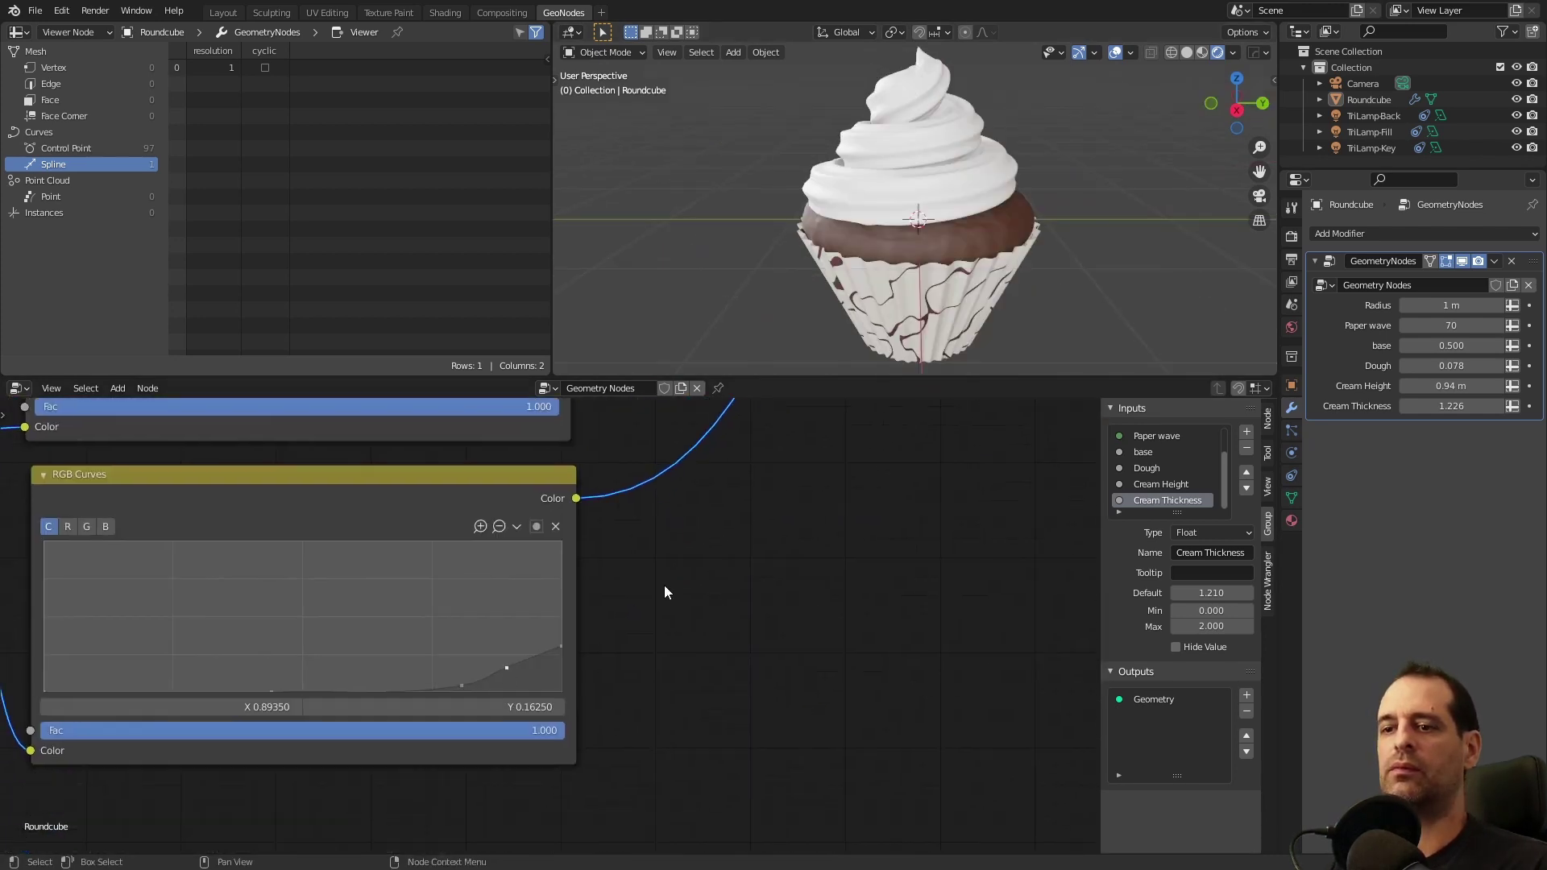
drag(506, 668, 471, 694)
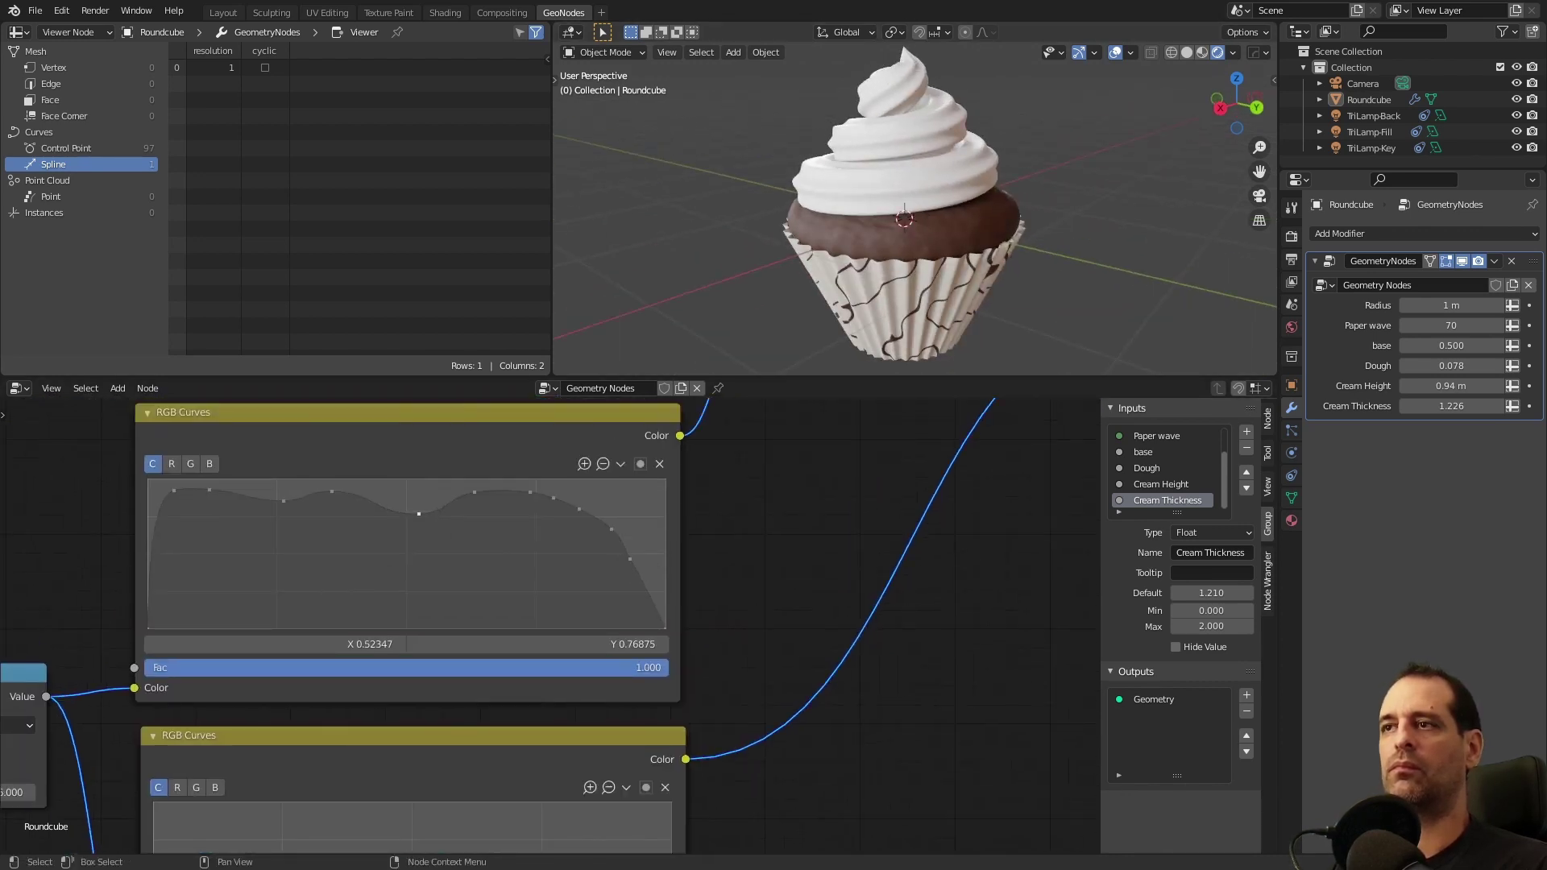
- Raise the middle dip point of the cream radius RGB curve slightly, inspect the swirl, and save the file
drag(418, 514, 405, 509)
middle_drag(829, 274, 1047, 256)
scroll(1171, 259, up, 5)
middle_drag(1172, 260, 1028, 273)
scroll(1028, 273, down, 5)
key(ctrl+s)
scroll(873, 674, down, 8)
middle_drag(895, 684, 813, 674)
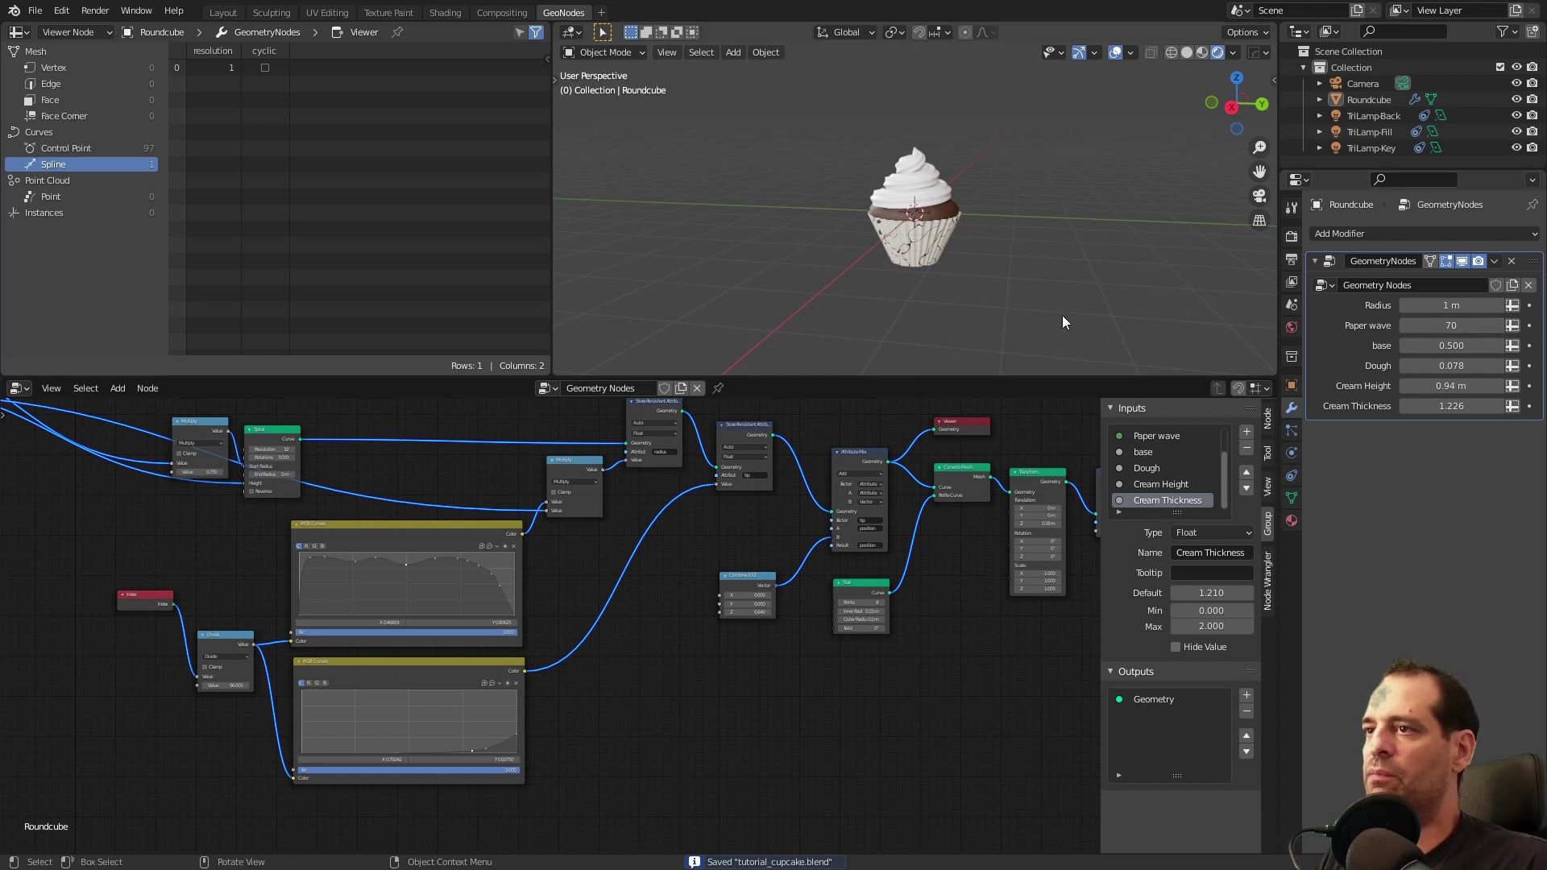
- Set the modifier's Radius to 0.95 m, Cream Height to 0.95 m and Cream Thickness to 1.356
scroll(1062, 316, up, 3)
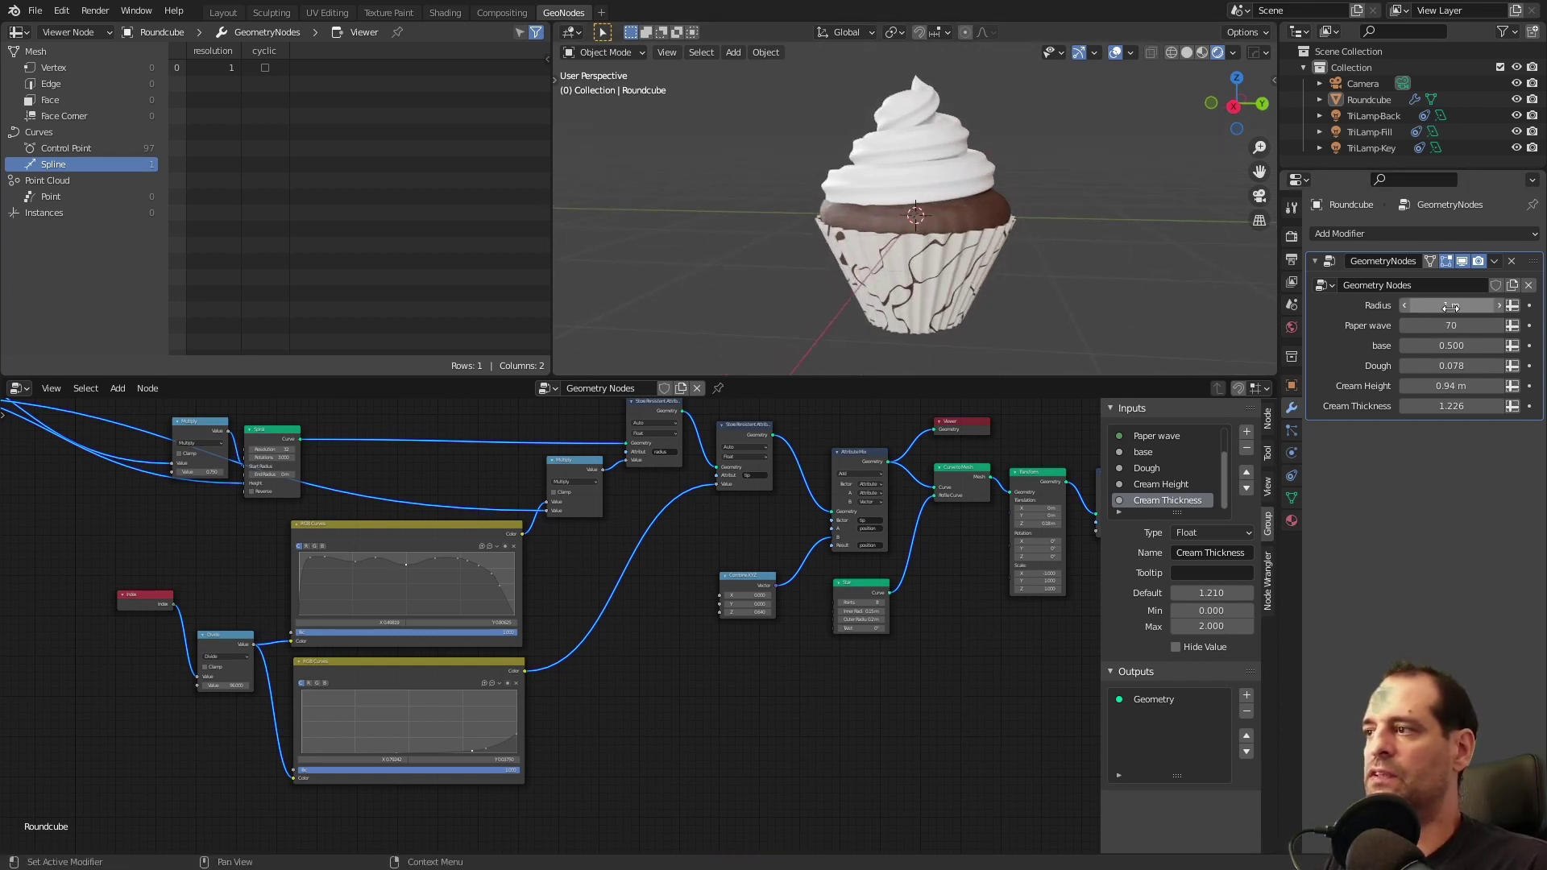
mouse_move(1450, 307)
mouse_down()
mouse_move(1470, 307)
mouse_move(1444, 307)
mouse_up()
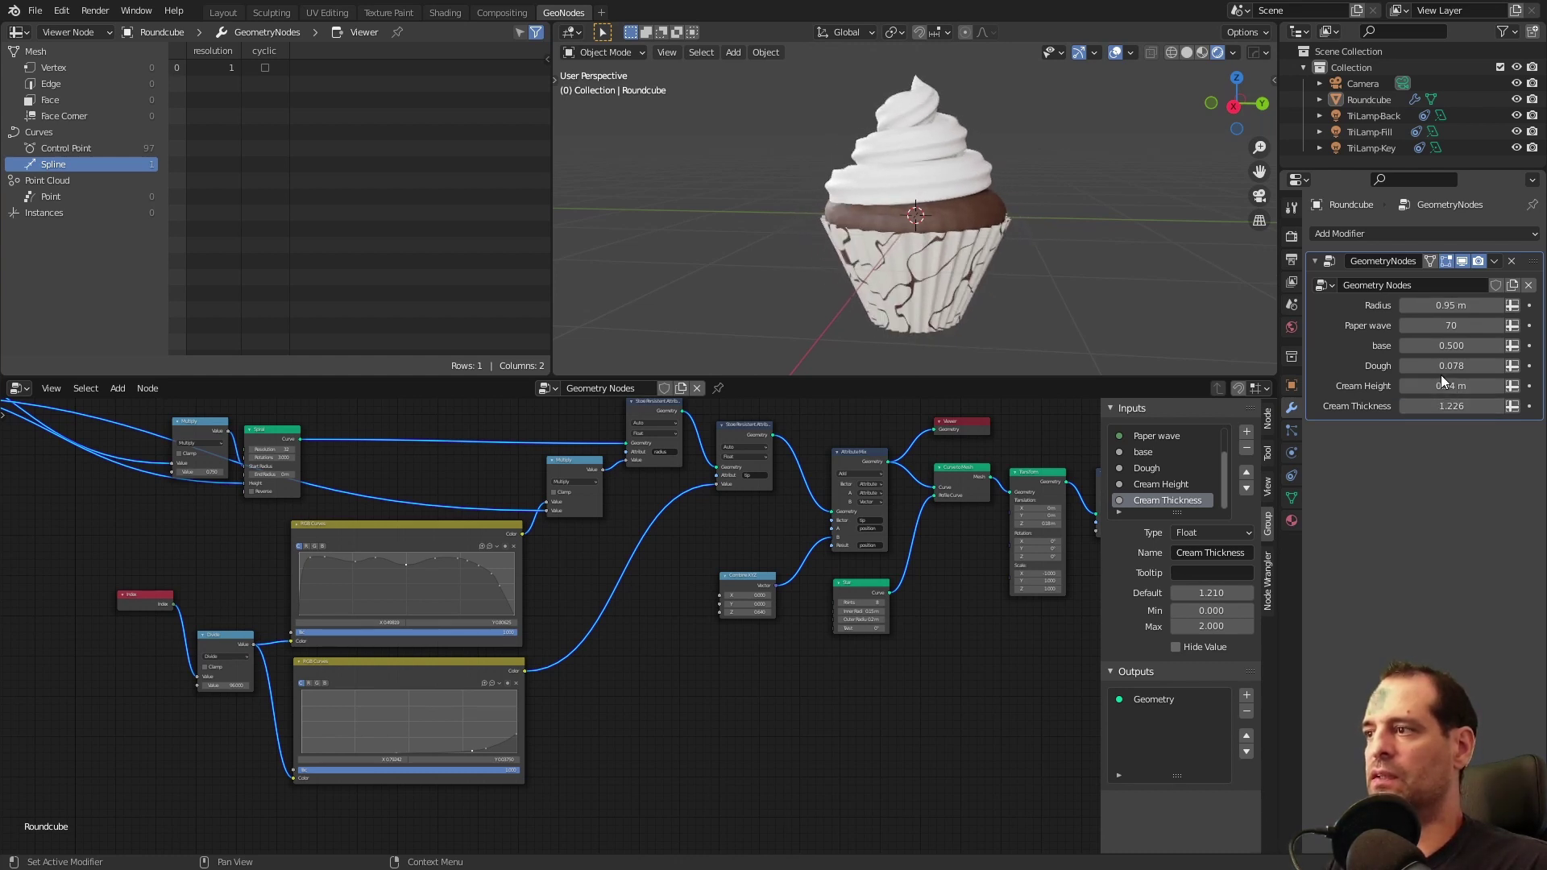
drag(1443, 380, 1450, 380)
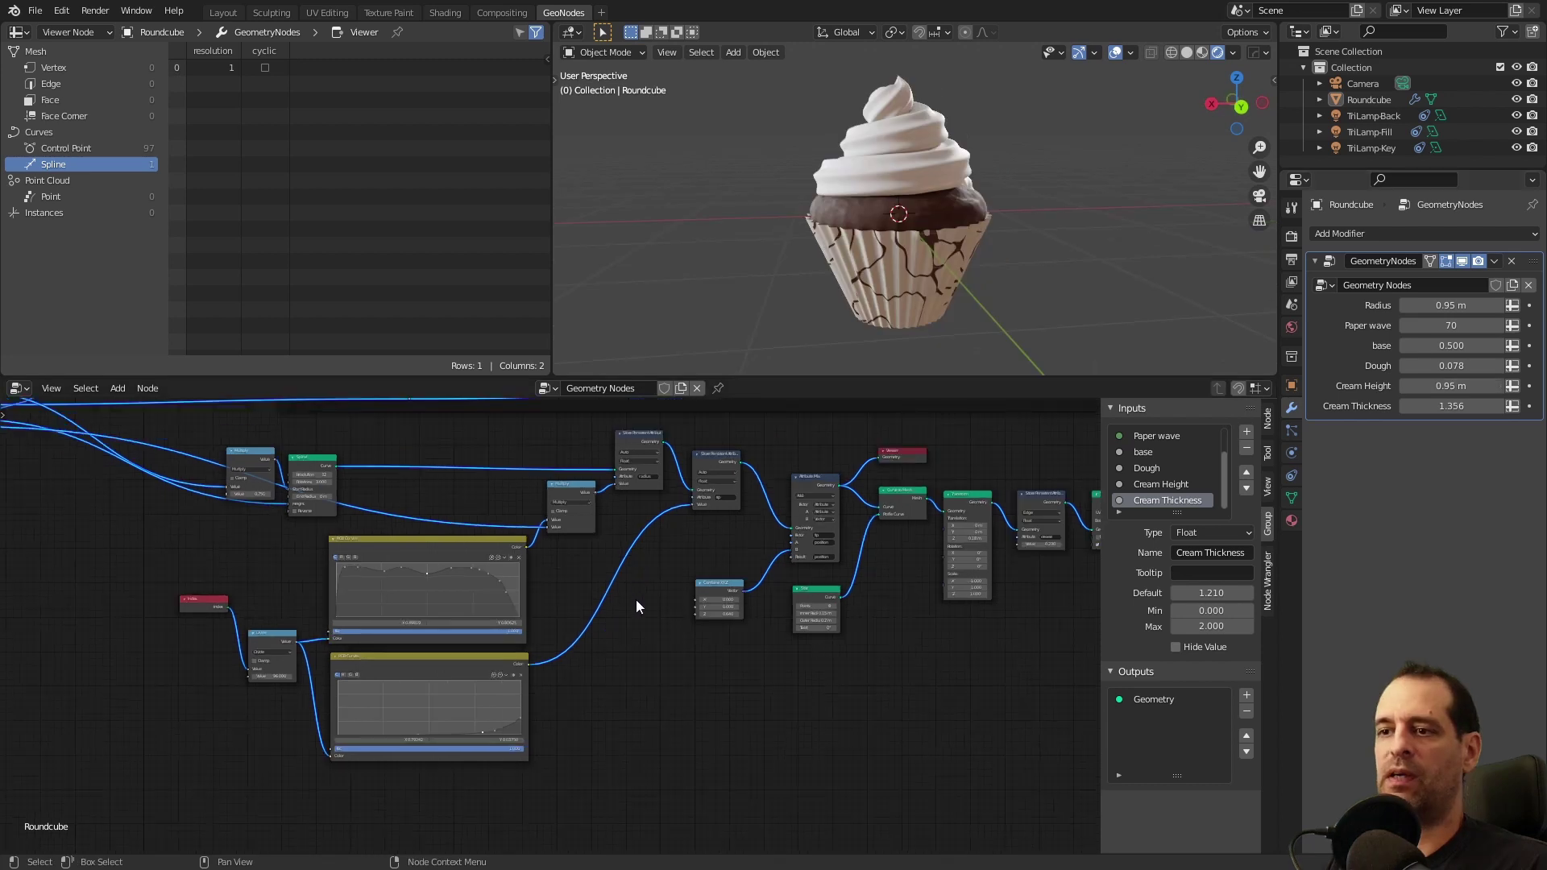
- Set the Combine XYZ node's Z value for the cream tip offset to 0.640
scroll(636, 599, up, 3)
middle_drag(786, 592, 627, 649)
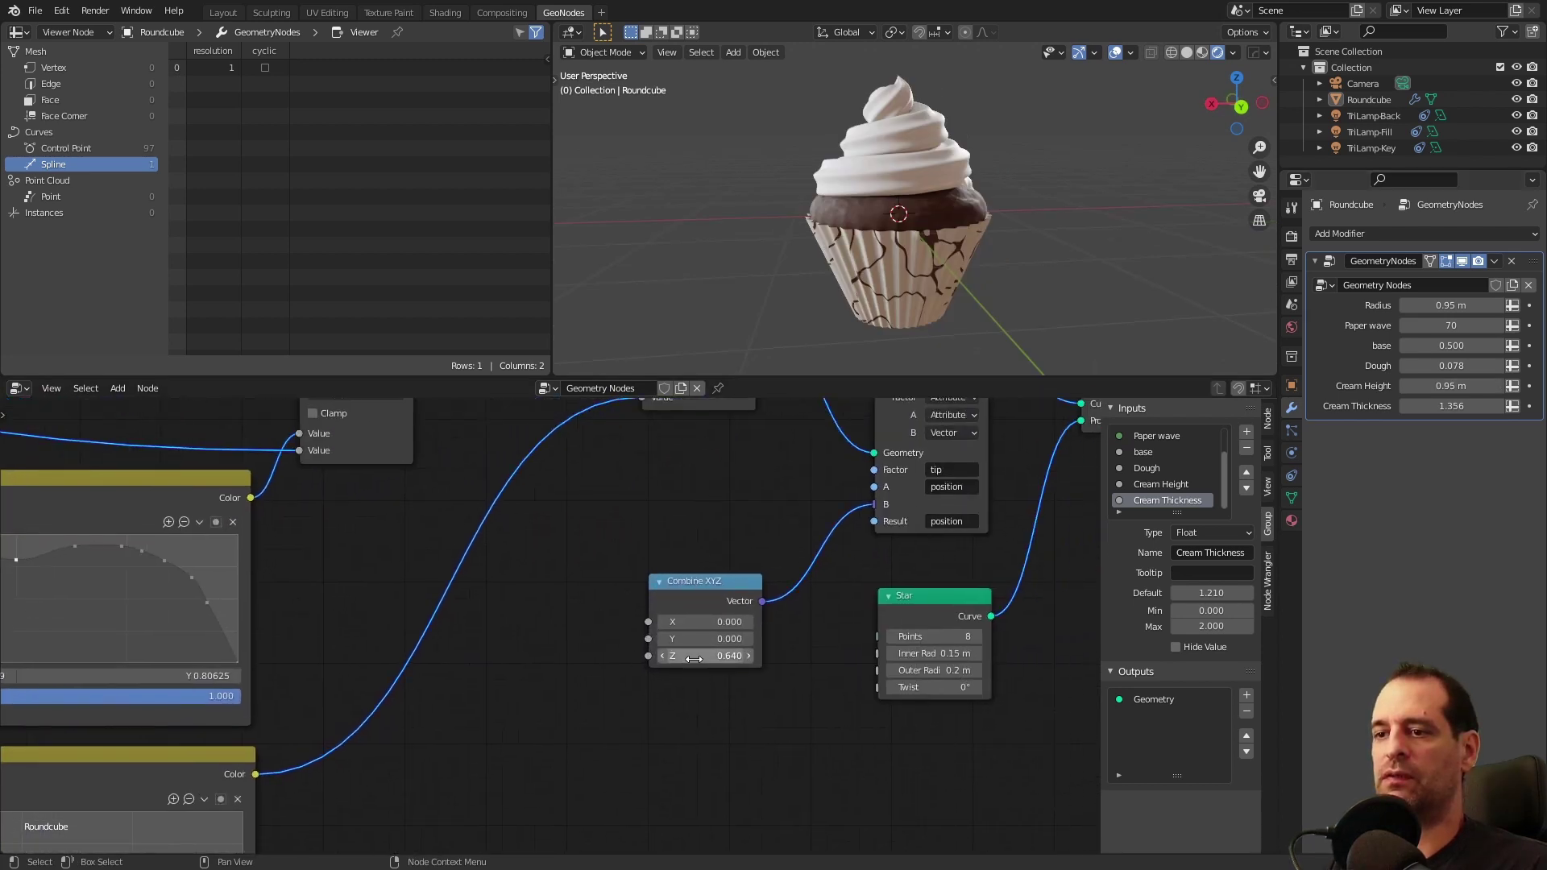
mouse_move(926, 201)
middle_down()
mouse_move(954, 127)
mouse_move(907, 85)
mouse_move(876, 145)
mouse_move(778, 135)
mouse_move(950, 226)
mouse_move(975, 201)
mouse_move(939, 216)
middle_up()
middle_drag(810, 315, 839, 185)
- Unlink the Dough material in the Shading workspace and create a new material named White Chocolate
key(Home)
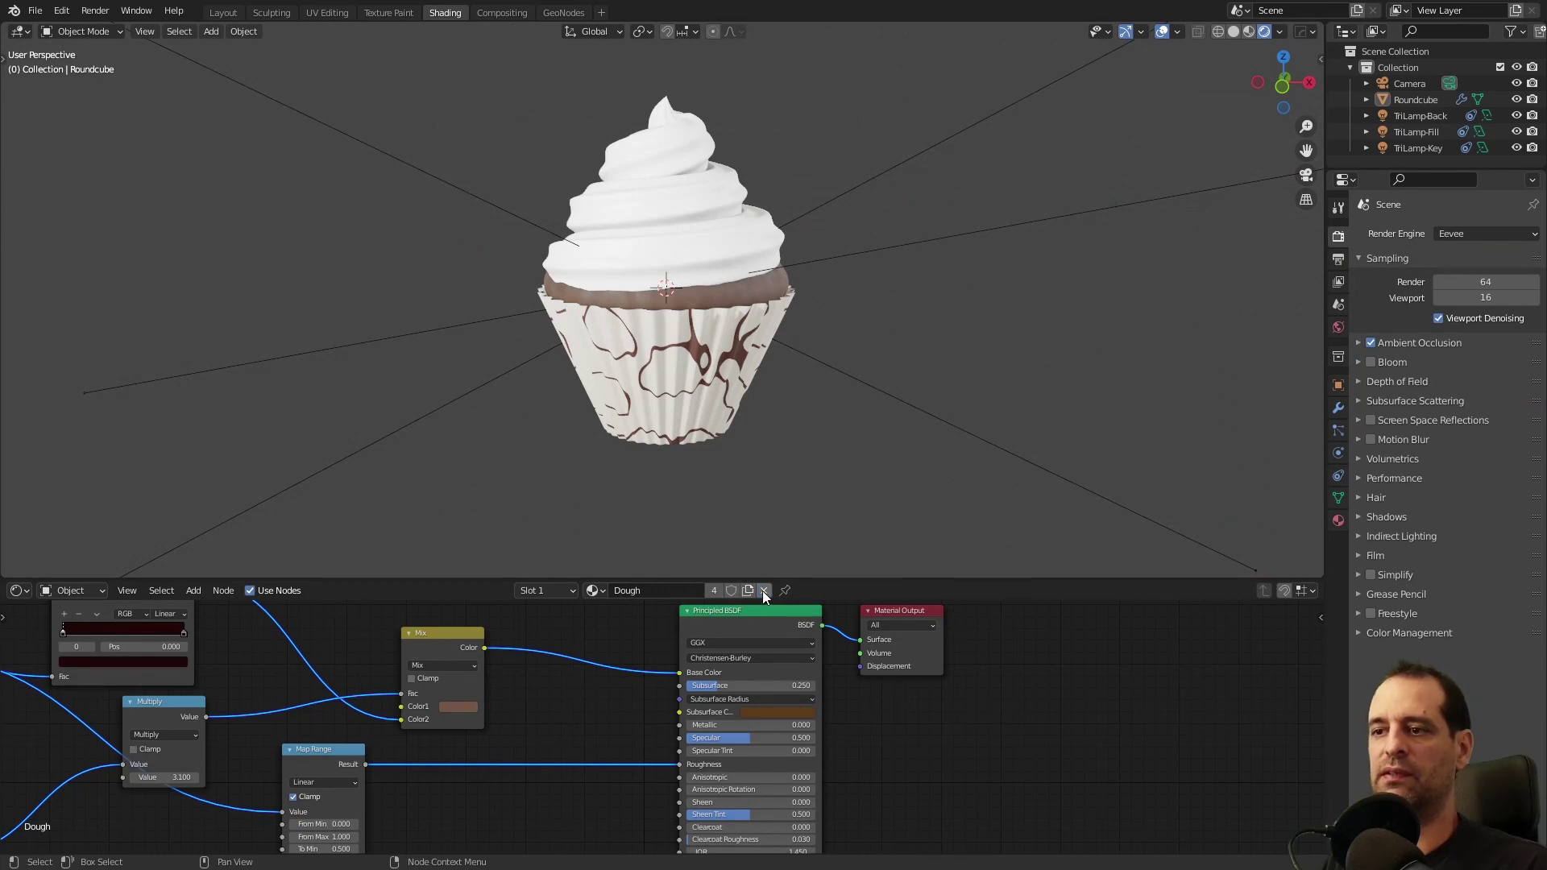
click(763, 591)
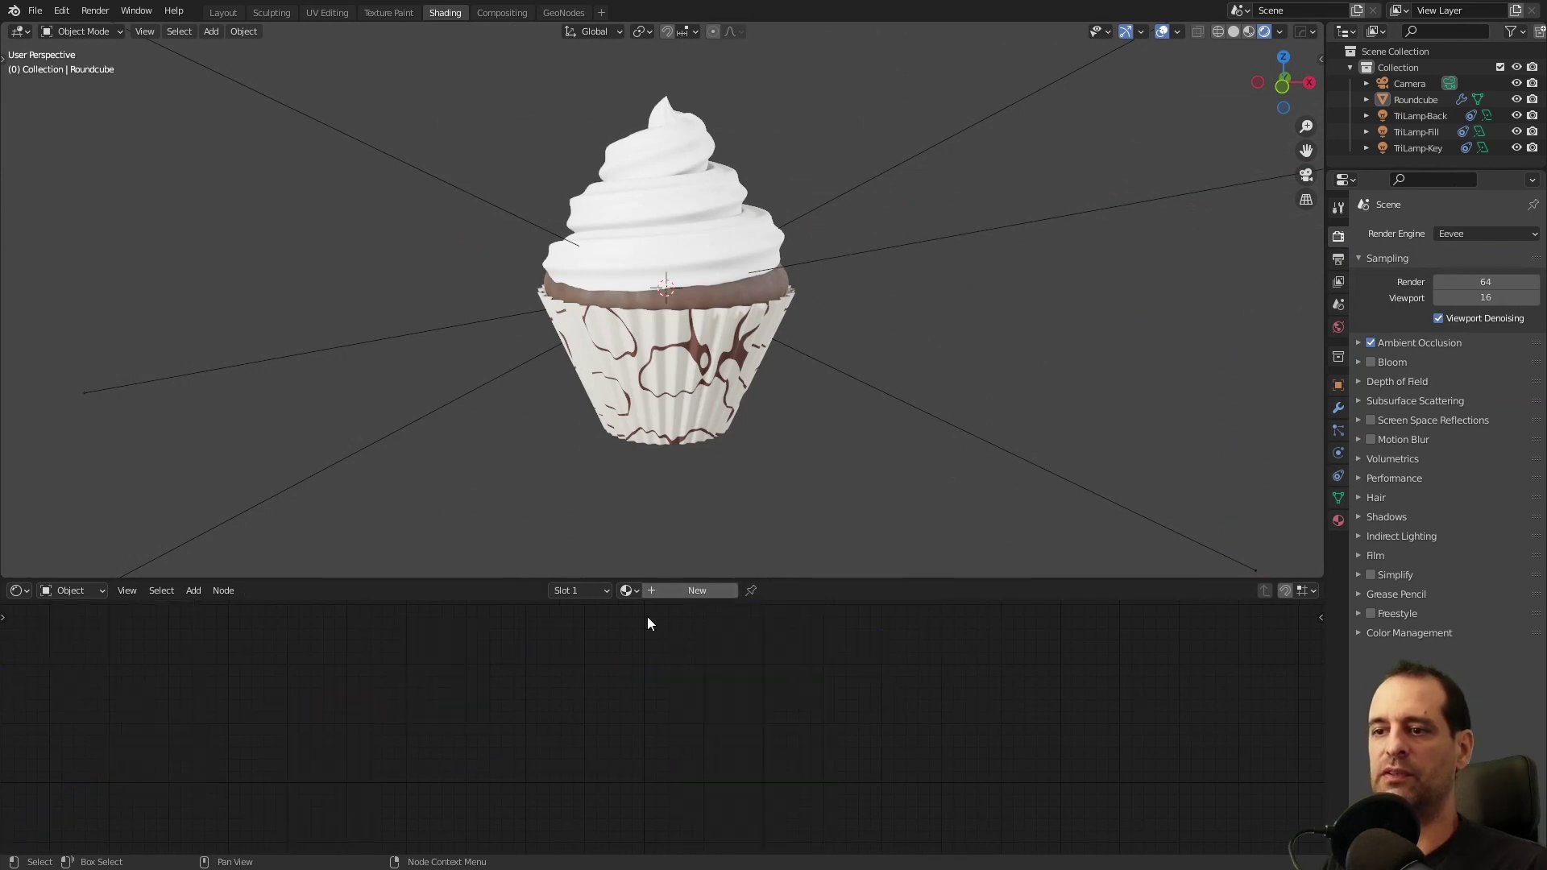
click(698, 592)
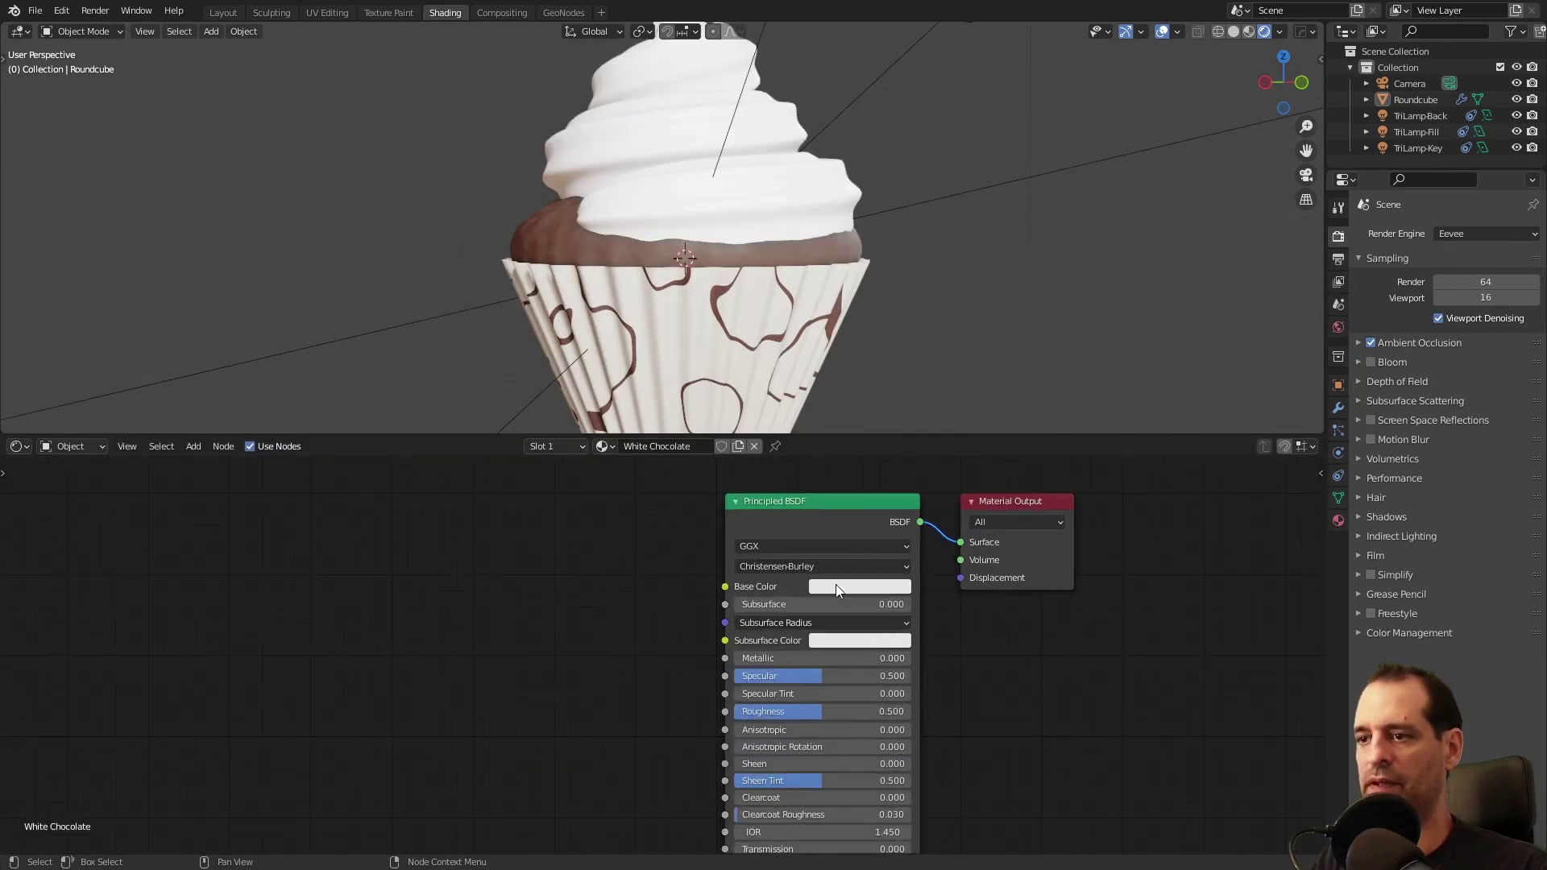
- Set the White Chocolate base color to hex C3B5BD and paste a yellow hex value for its subsurface color
click(835, 589)
click(896, 513)
text(C3B5BD)
key(Return)
click(866, 639)
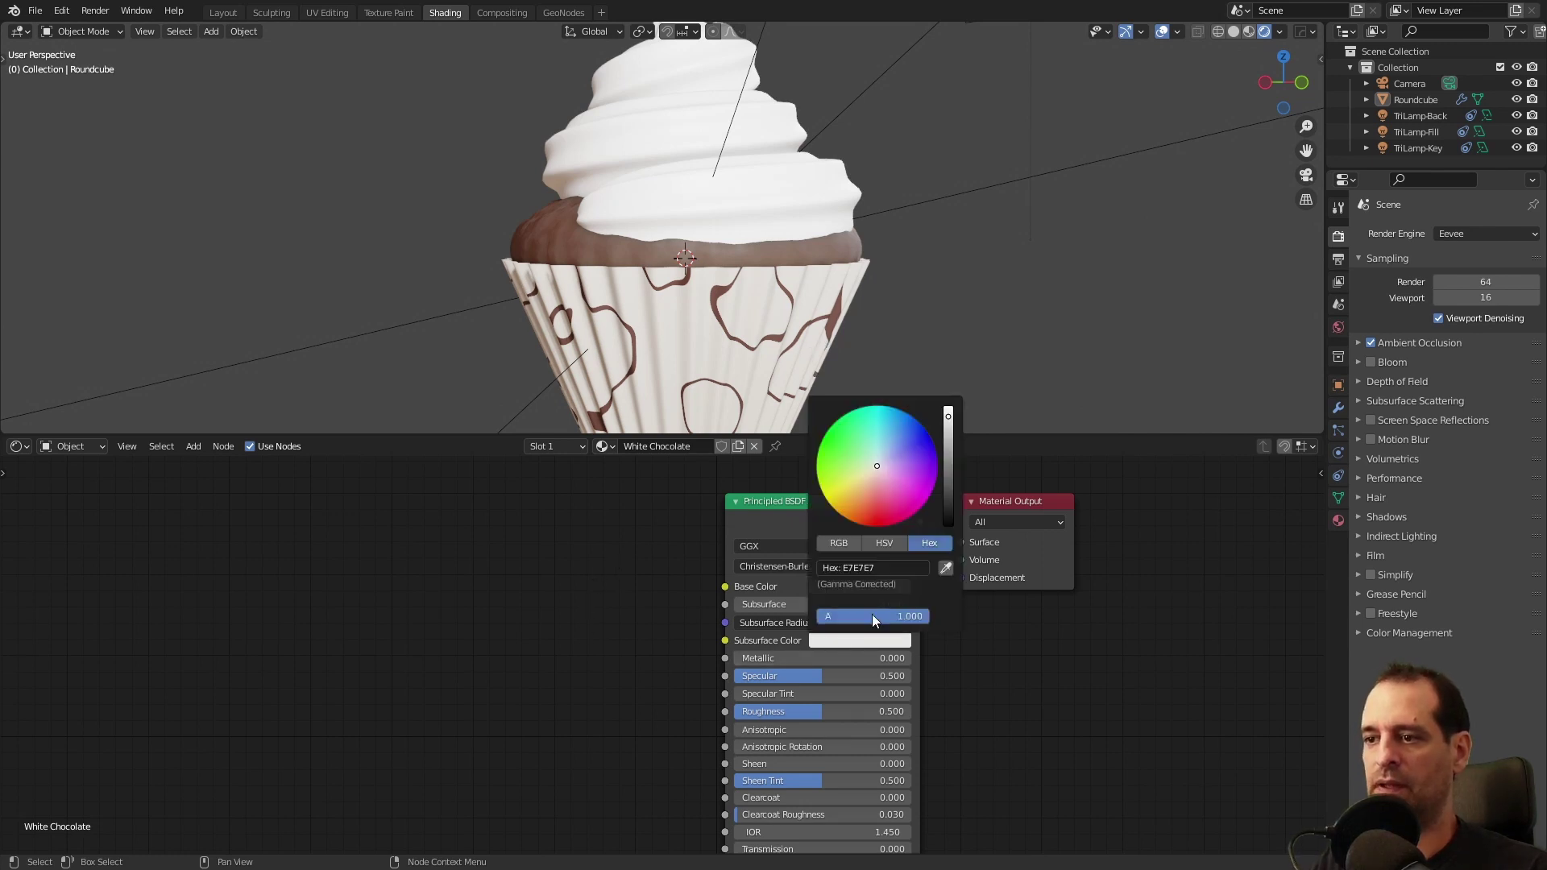
key(ctrl+v)
key(Return)
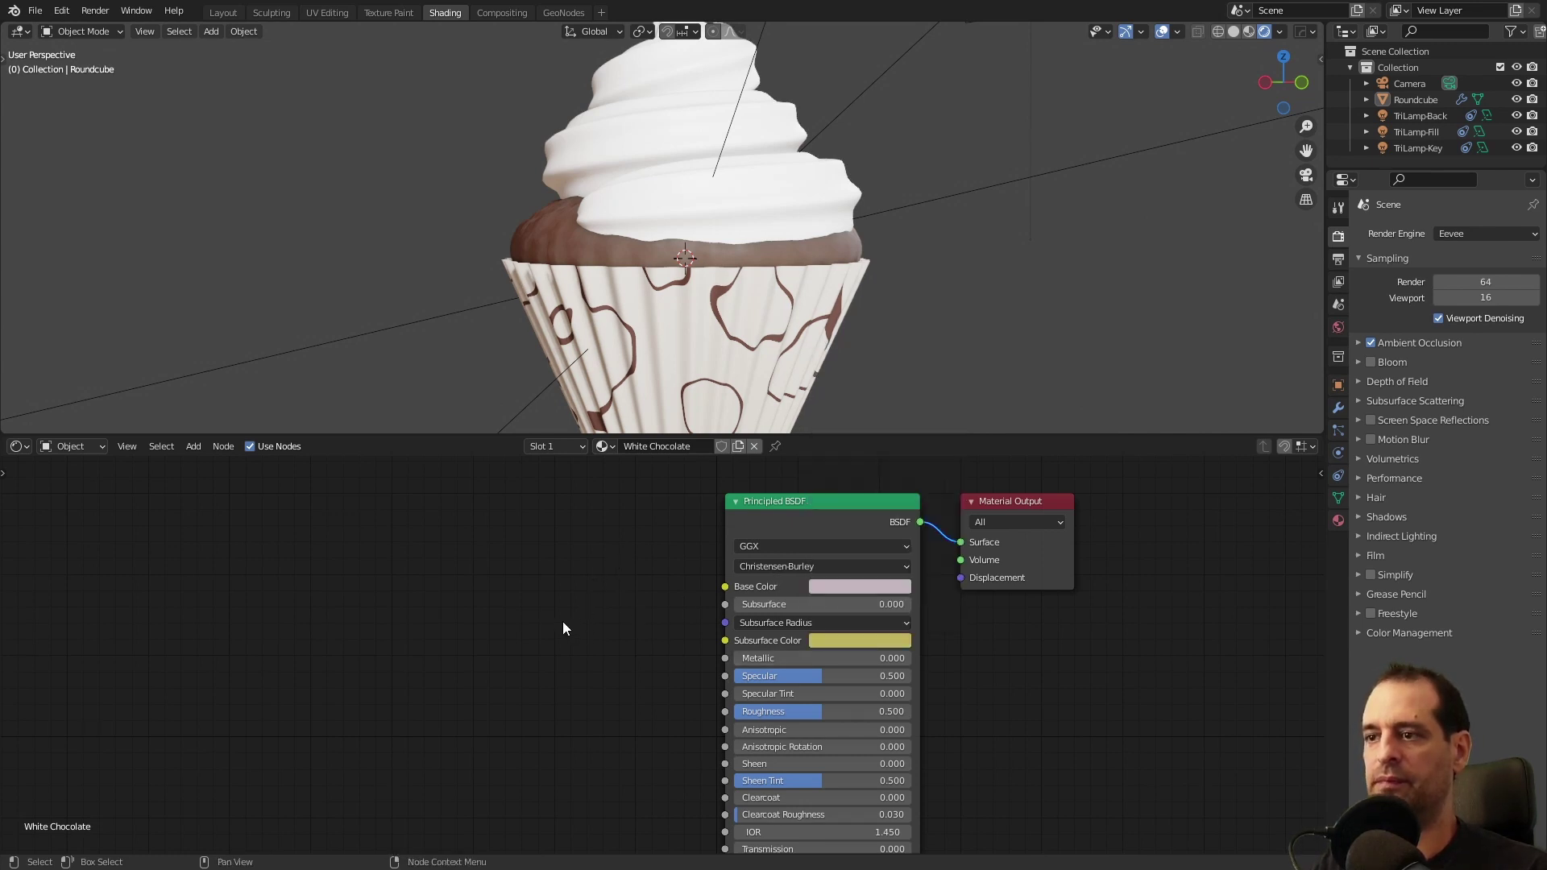
- Set the White Chocolate subsurface amount to 0.600 and give the material a fake user
click(809, 605)
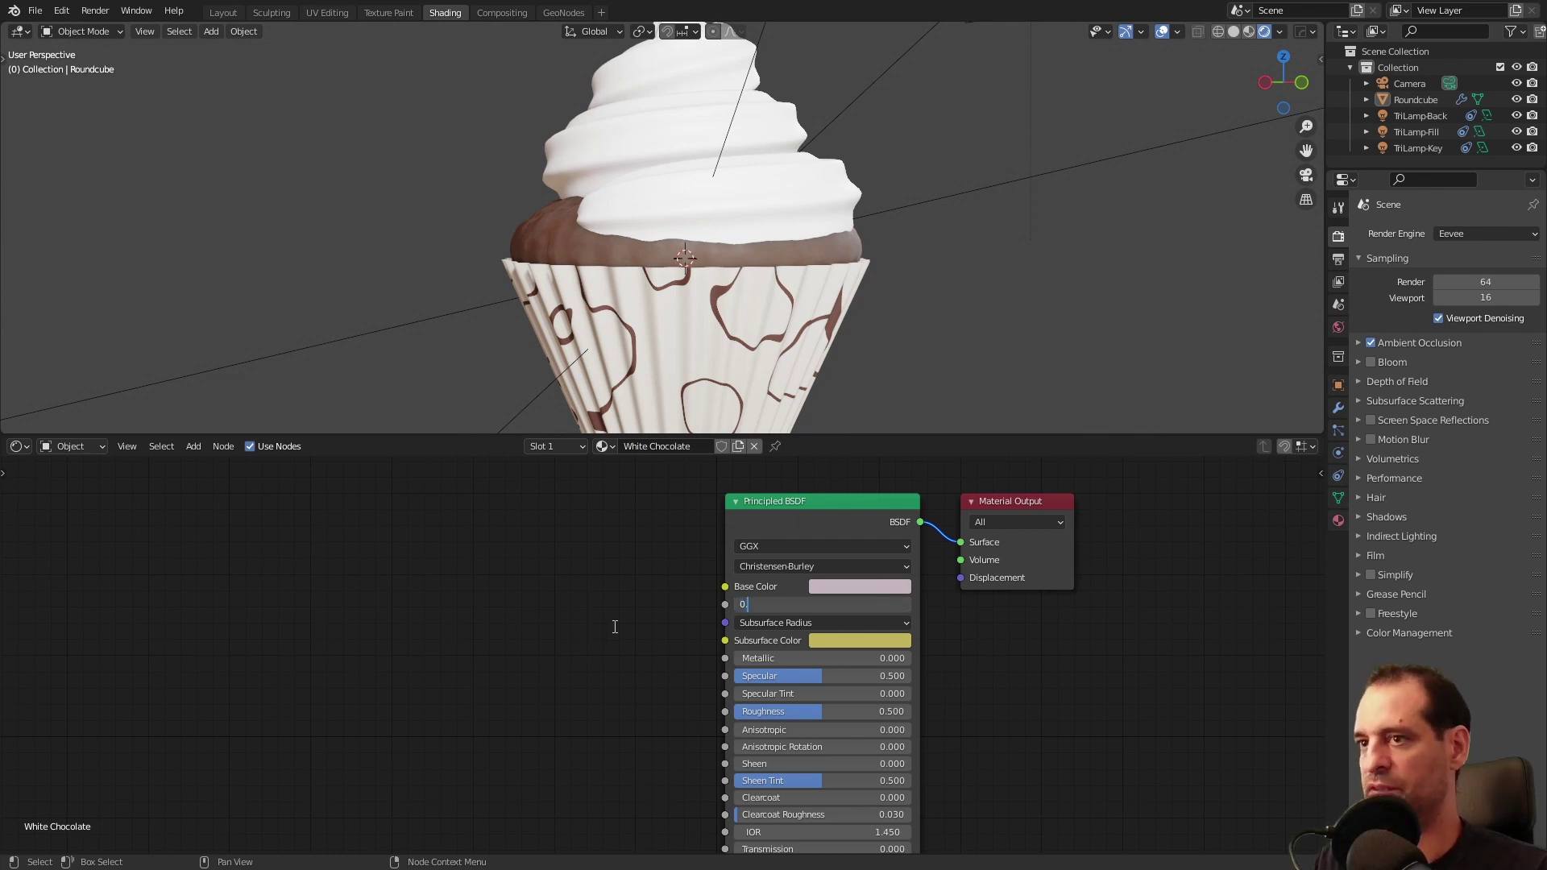
key(Return)
scroll(804, 307, down, 2)
middle_drag(804, 308, 792, 308)
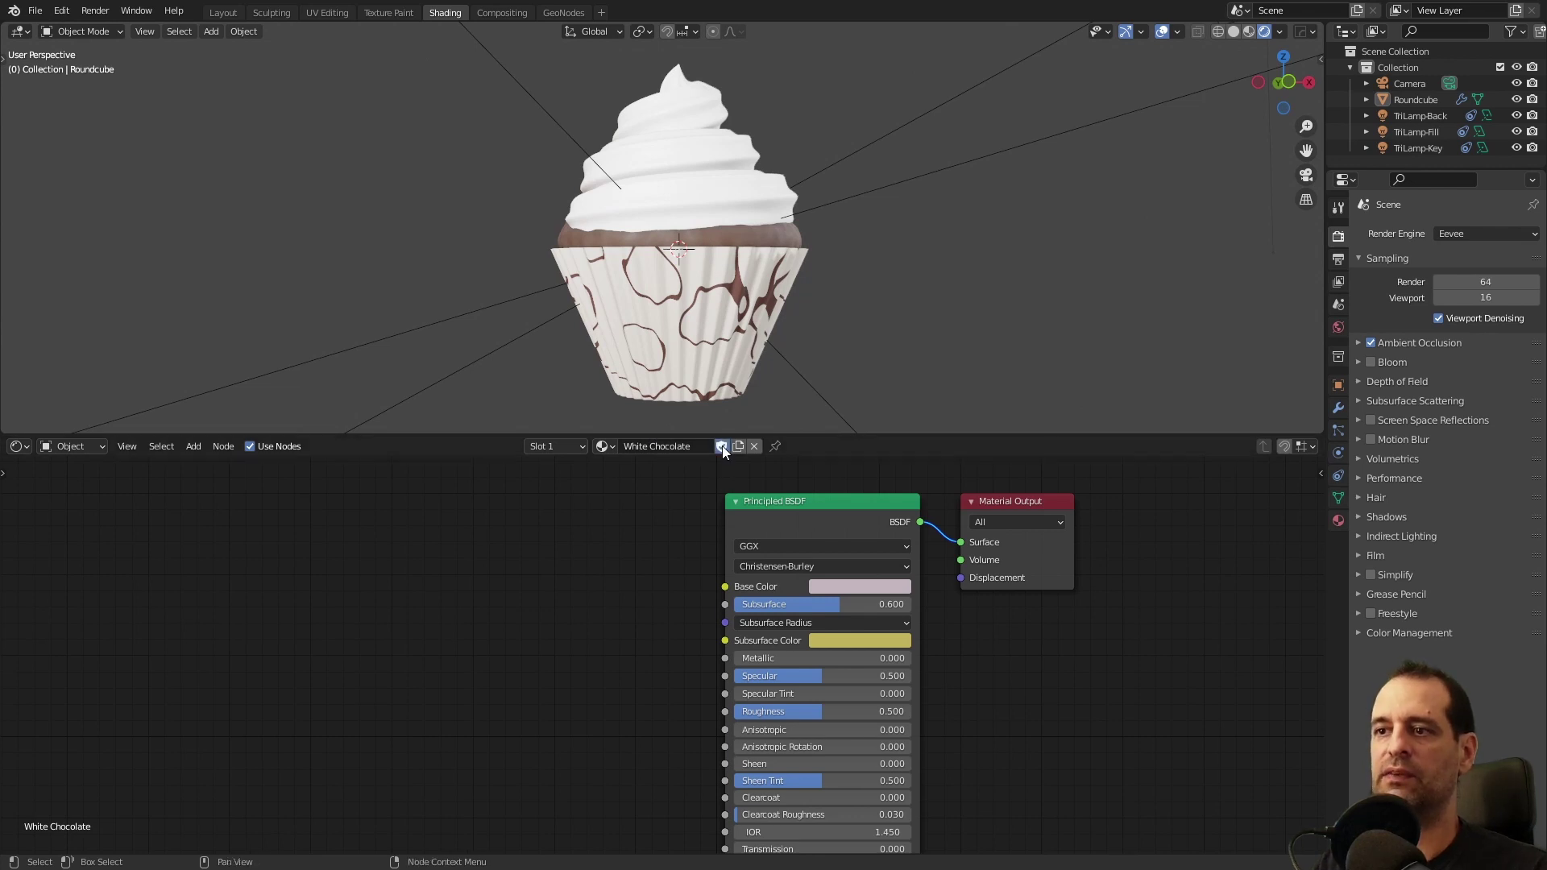
- Insert a Material Assign node after the cream's Subdivision Surface in the geometry nodes and assign White Chocolate to it
click(563, 12)
scroll(818, 621, up, 3)
key(shift+a)
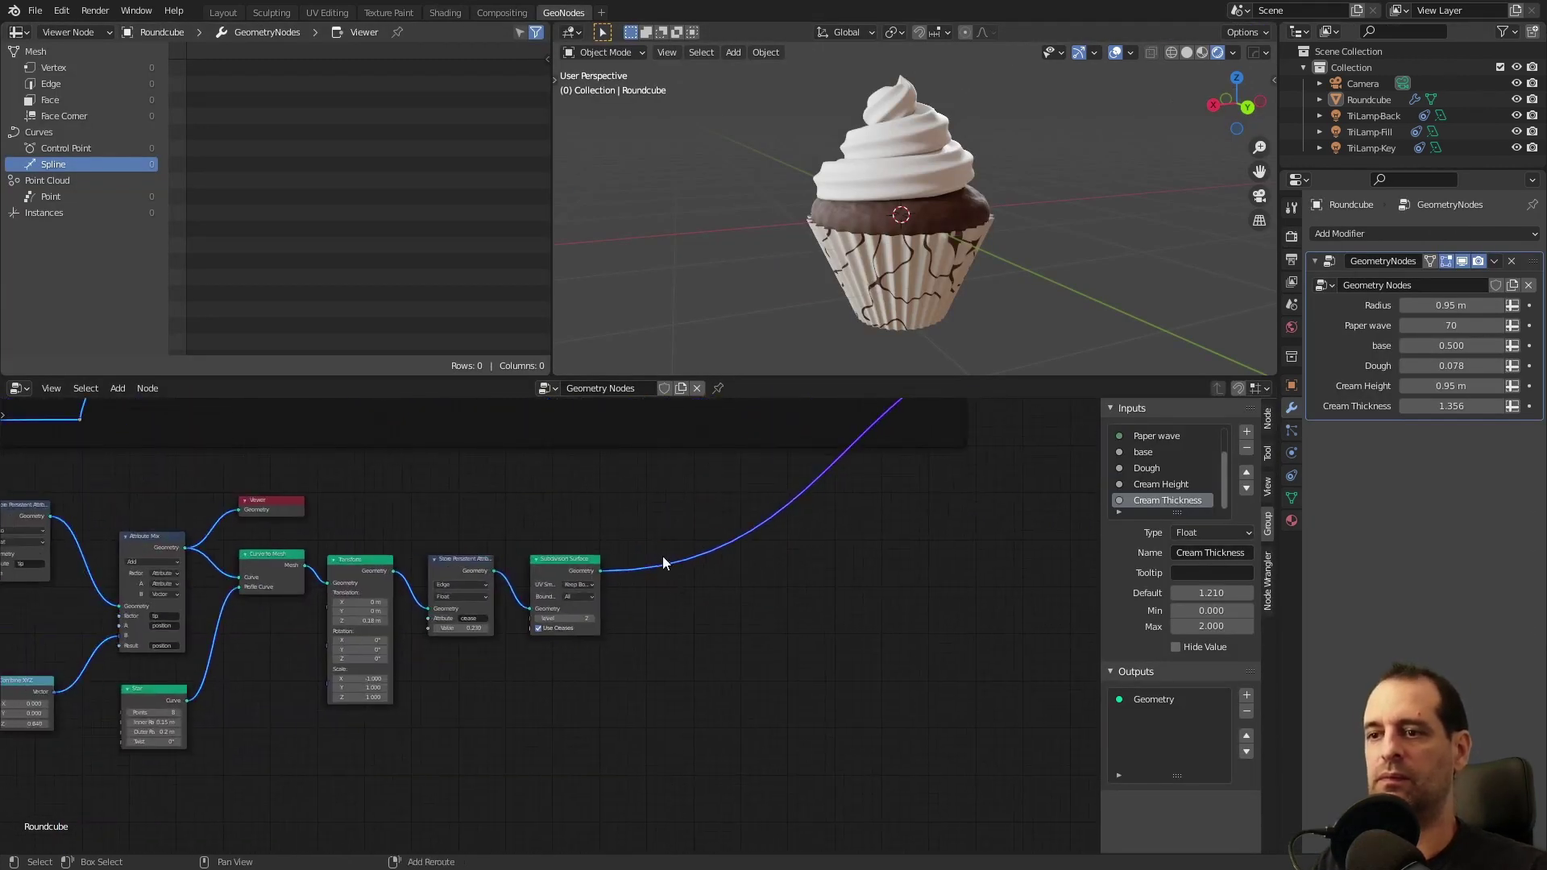
click(654, 550)
text(ma)
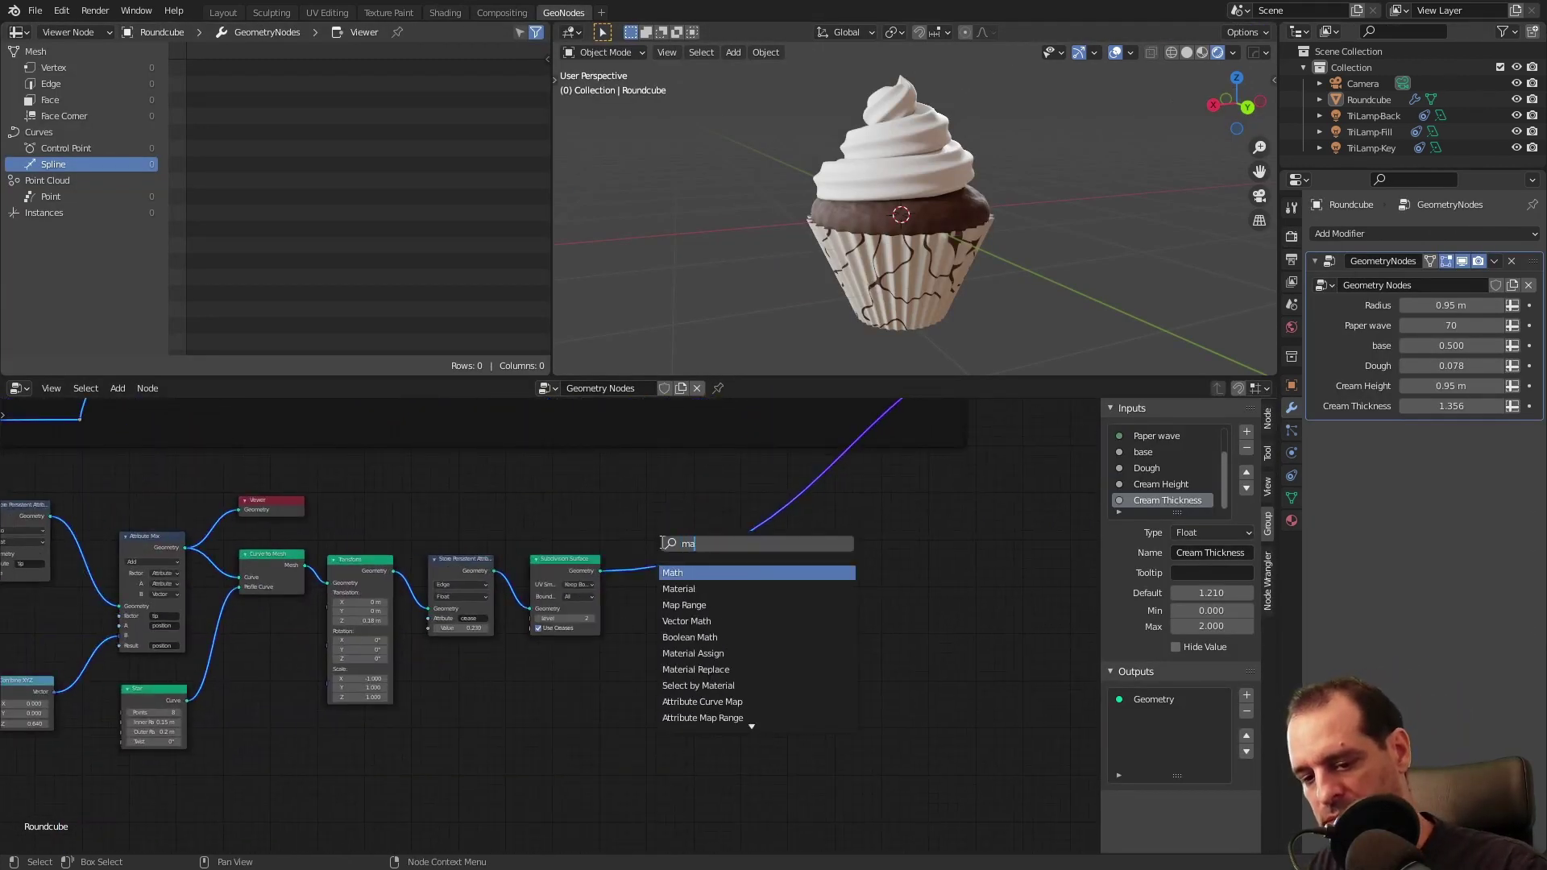
text(ter)
click(697, 589)
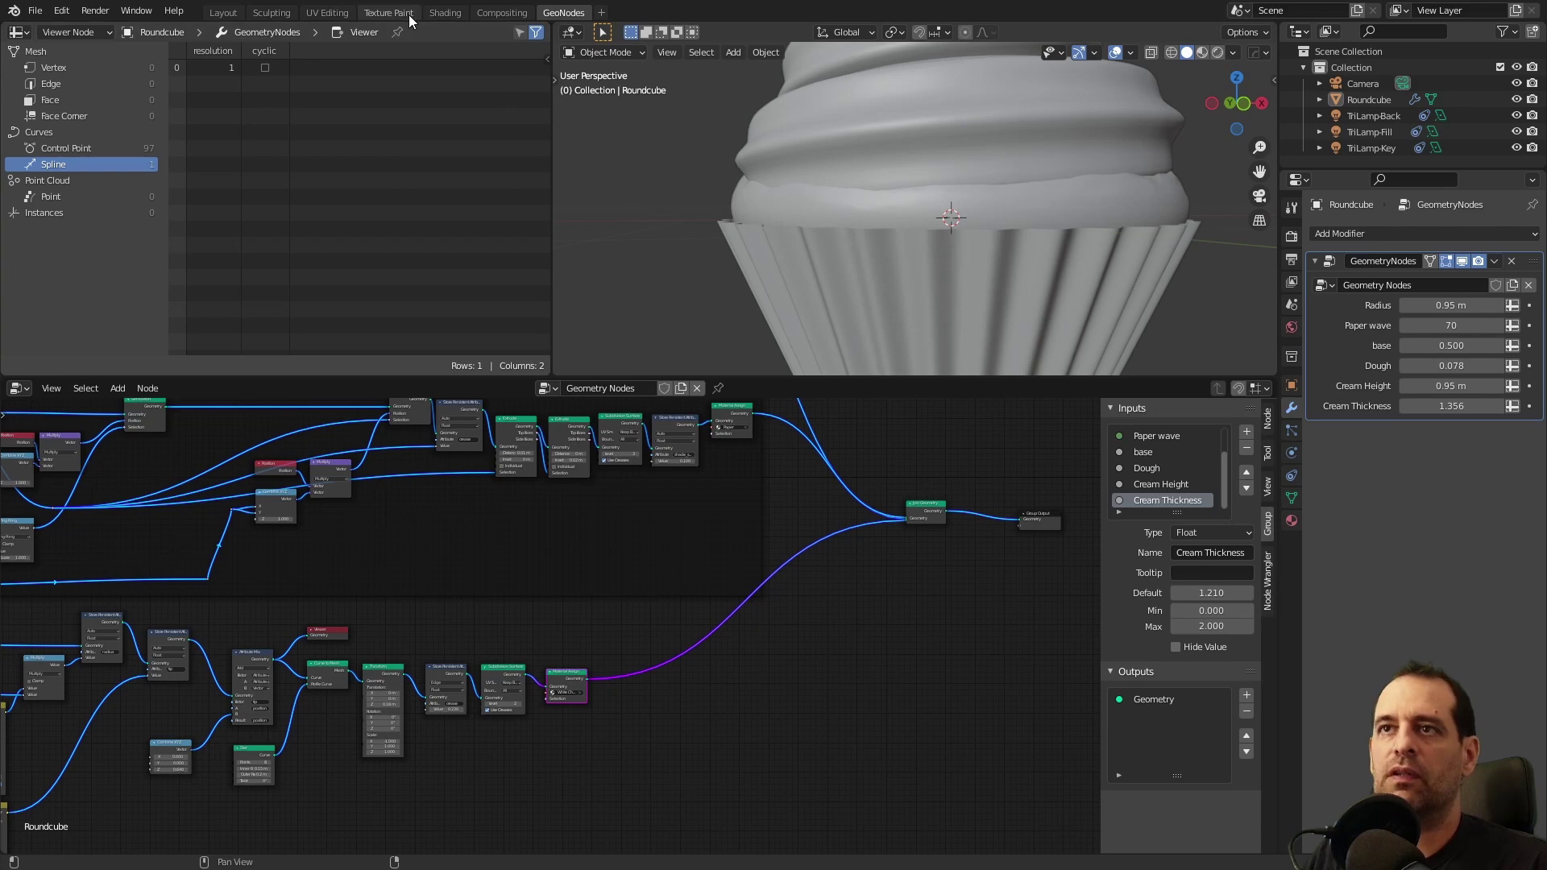
- Reduce the White Chocolate subsurface amount to 0.536 and adjust its subsurface color in the Shading workspace
click(444, 13)
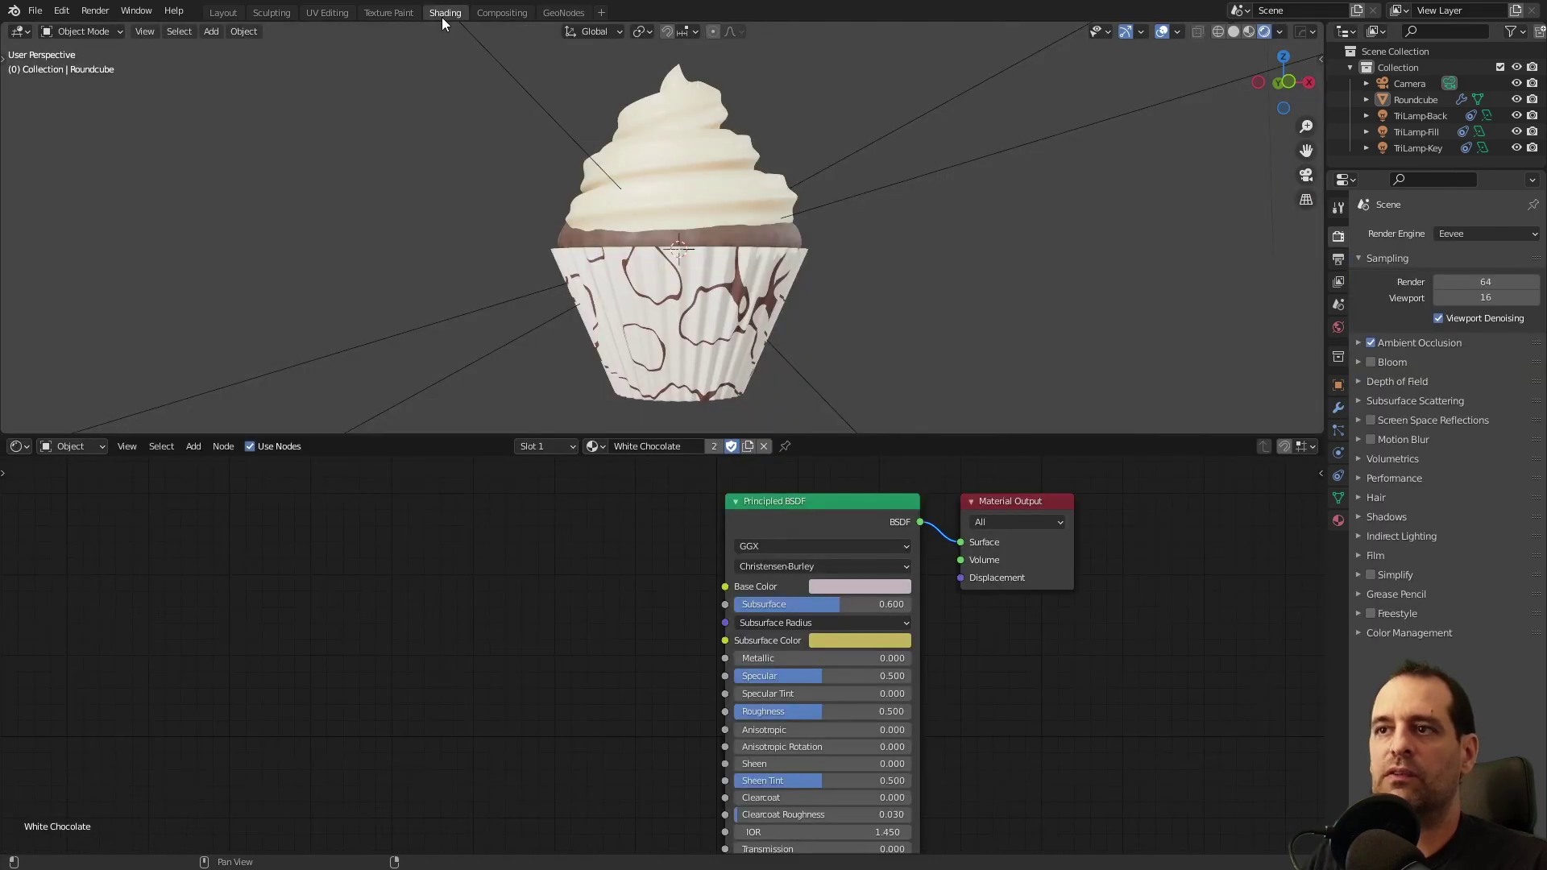
mouse_move(833, 269)
middle_down()
mouse_move(896, 276)
mouse_move(700, 273)
mouse_move(959, 264)
mouse_move(848, 267)
middle_up()
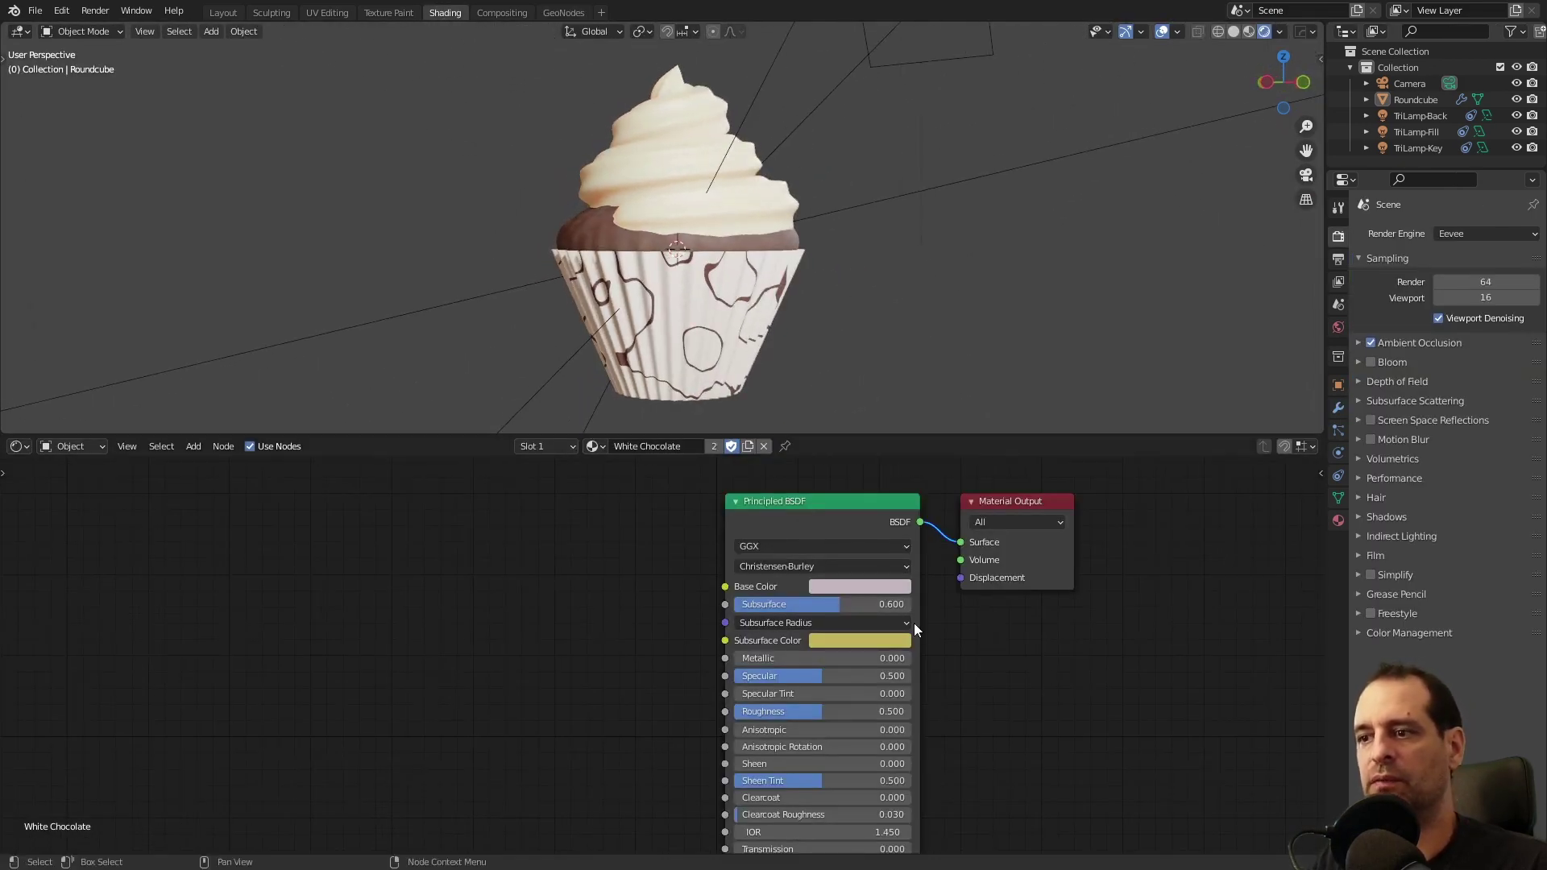
drag(843, 609, 806, 609)
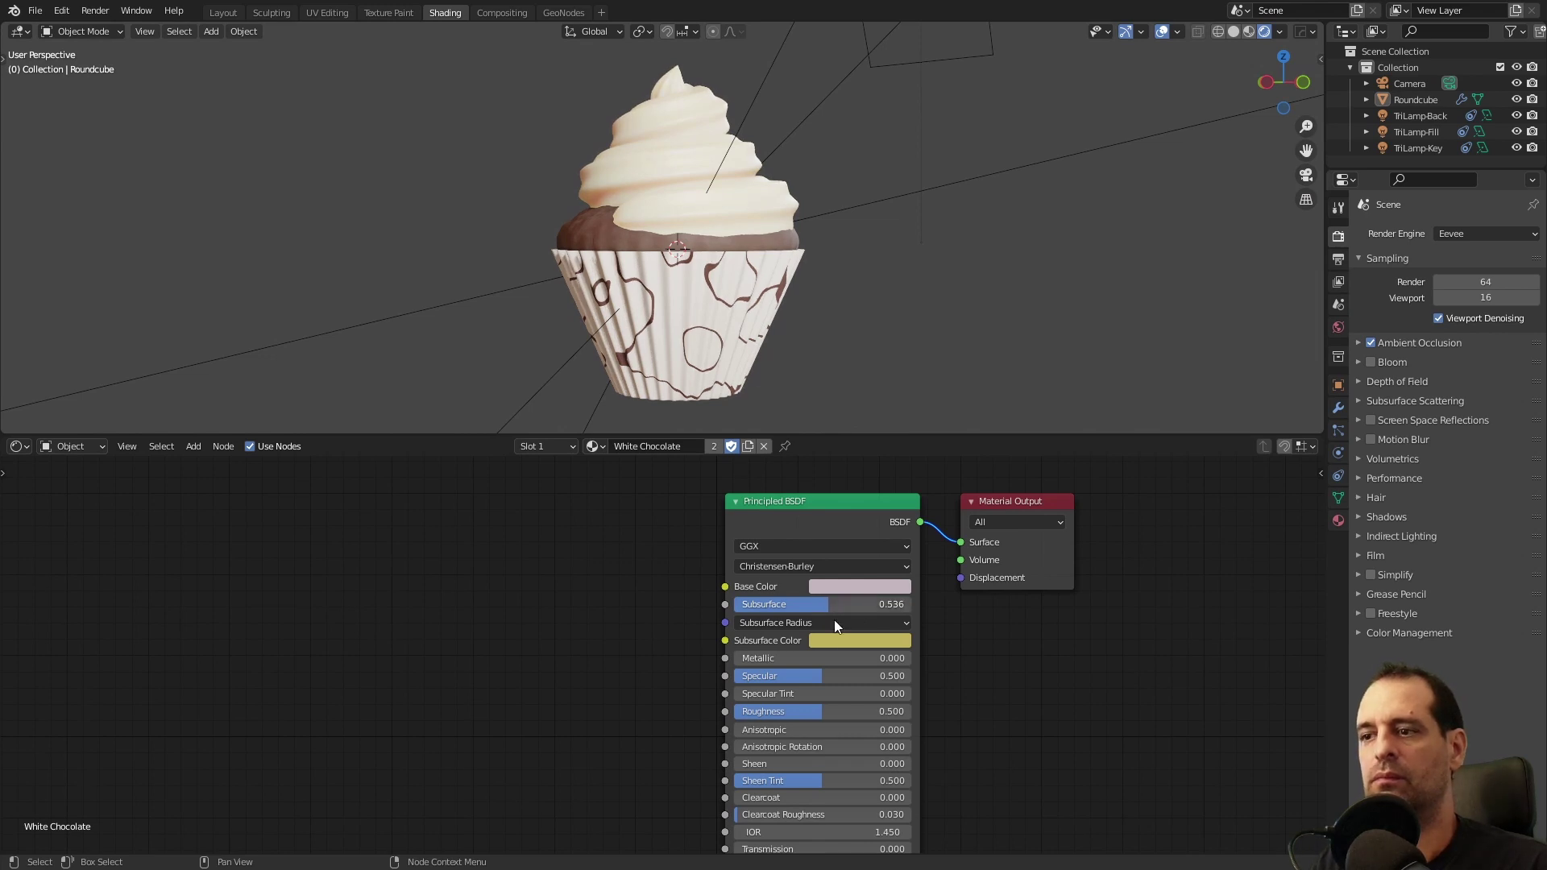
click(843, 642)
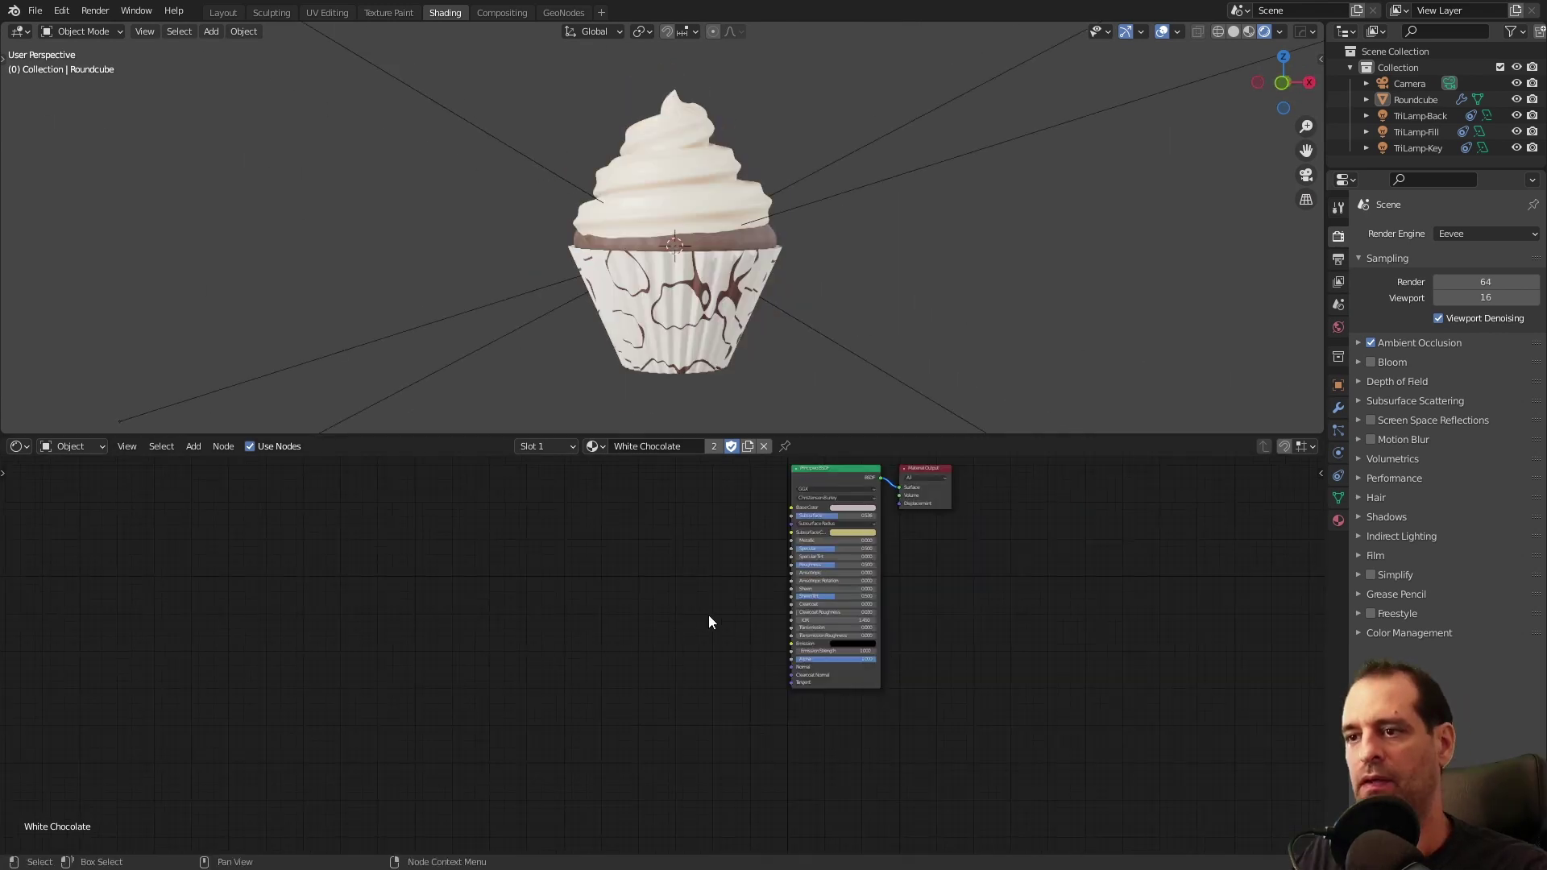
- Add a Noise Texture node to the White Chocolate material with a scale of 100
scroll(684, 711, up, 5)
middle_drag(708, 616, 675, 641)
key(shift+a)
click(674, 640)
text(noi)
click(713, 683)
click(652, 700)
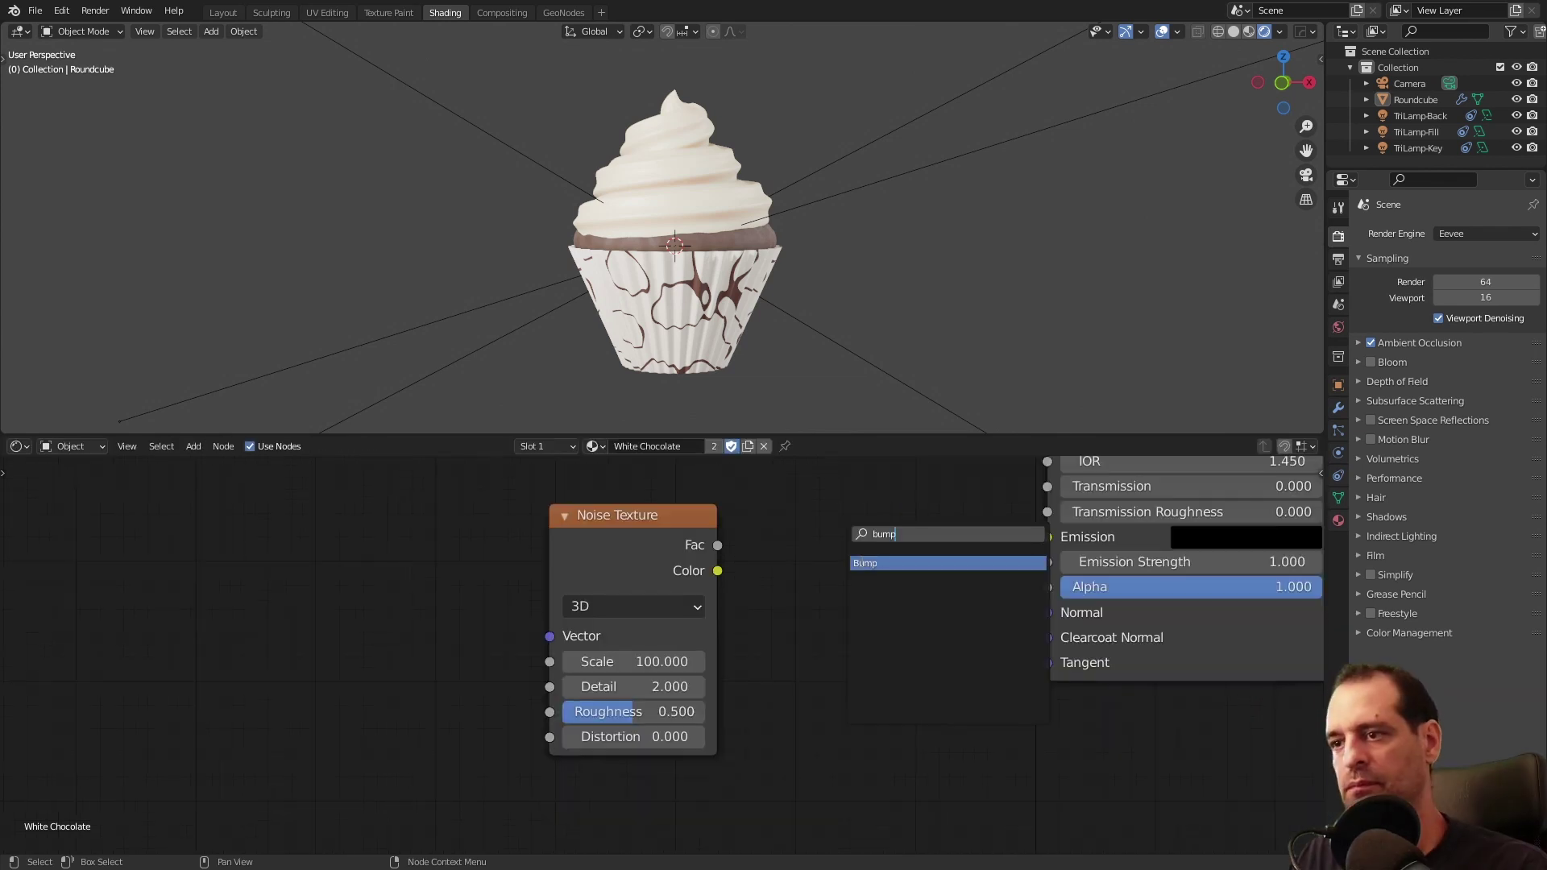
- Add a Bump node between the noise and the Principled BSDF, and preview the noise on the cream
key(Return)
click(818, 552)
drag(682, 547, 611, 547)
ctrl+shift+click(612, 547)
middle_drag(878, 262, 885, 306)
scroll(806, 273, up, 5)
middle_drag(806, 272, 852, 259)
- Connect the noise Fac to the Bump node's Height and set the bump distance to 0.005
drag(620, 496, 859, 739)
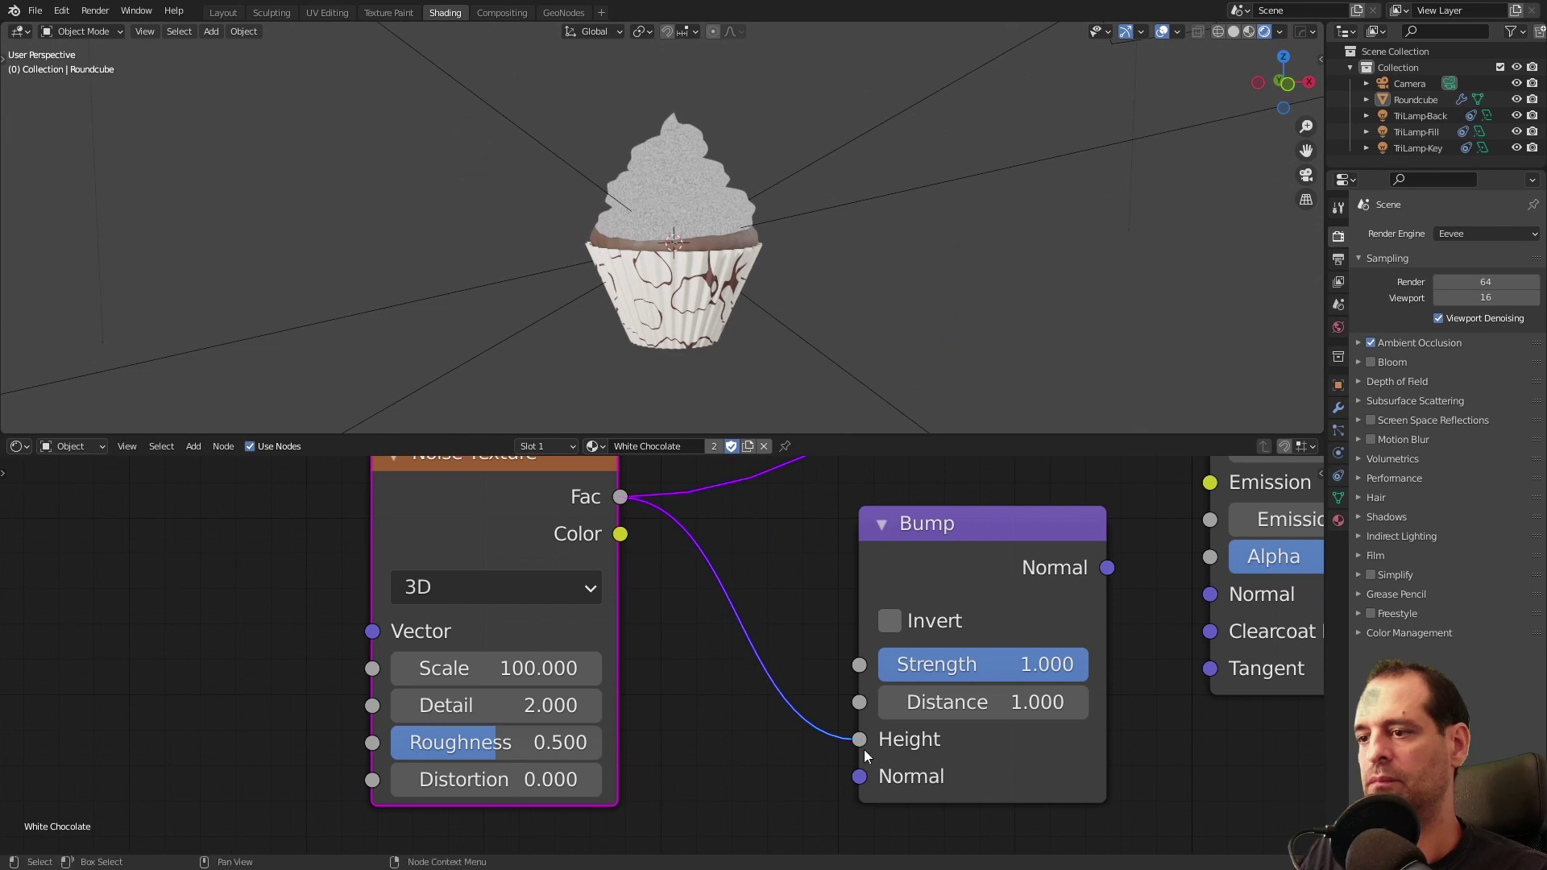
double_click(1040, 703)
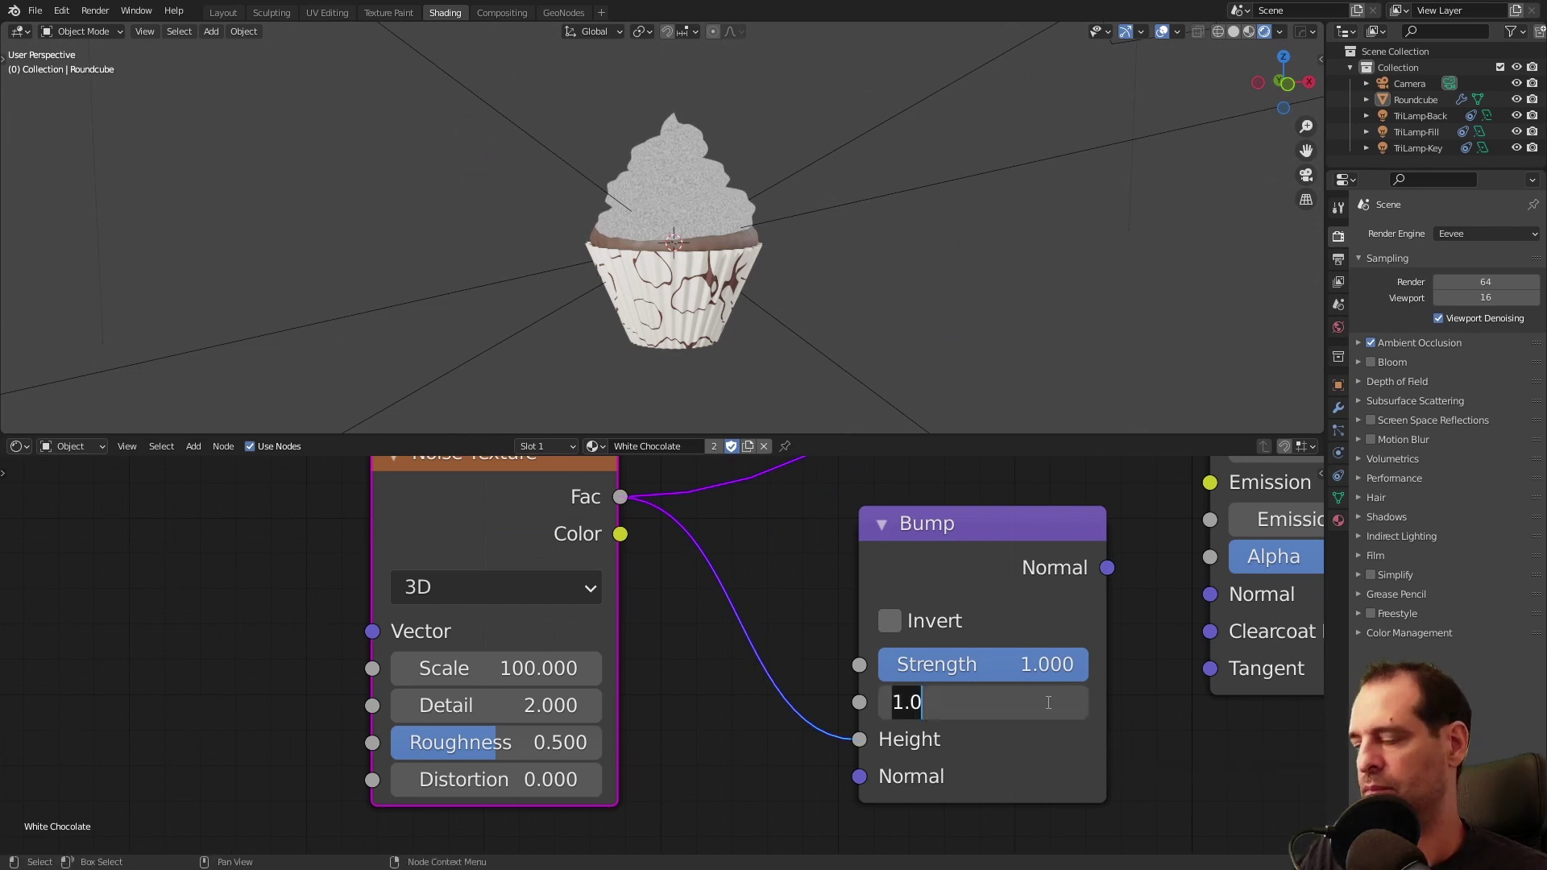
text(0.005)
key(Return)
scroll(790, 587, down, 2)
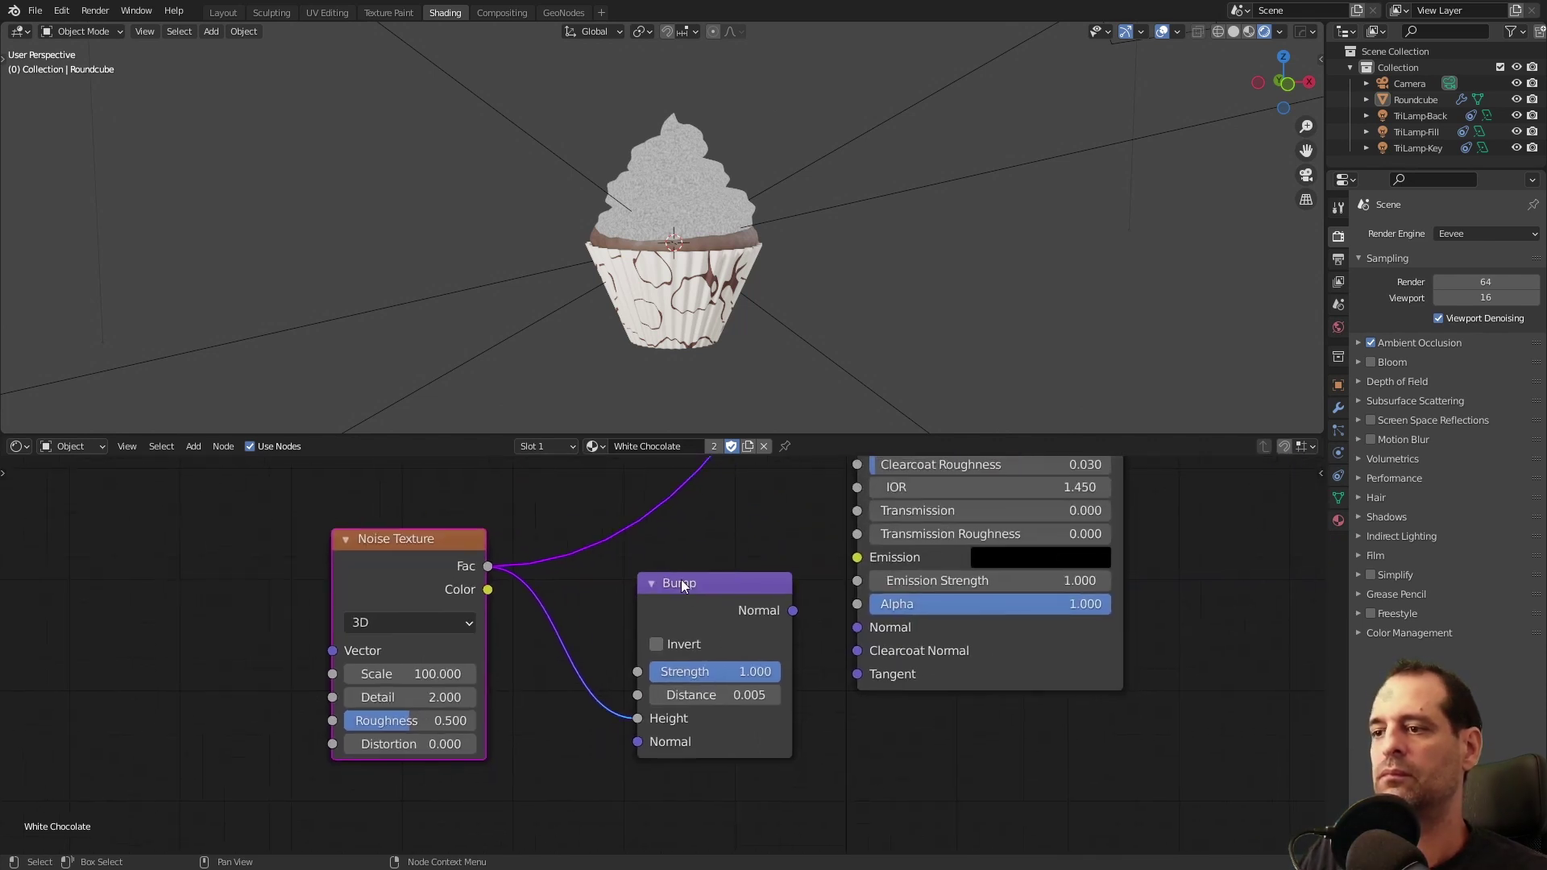
- Connect the Bump output to the Principled BSDF's Normal input and inspect the cream surface in the GeoNodes workspace
drag(790, 610, 854, 629)
scroll(828, 592, down, 6)
middle_drag(829, 555, 636, 813)
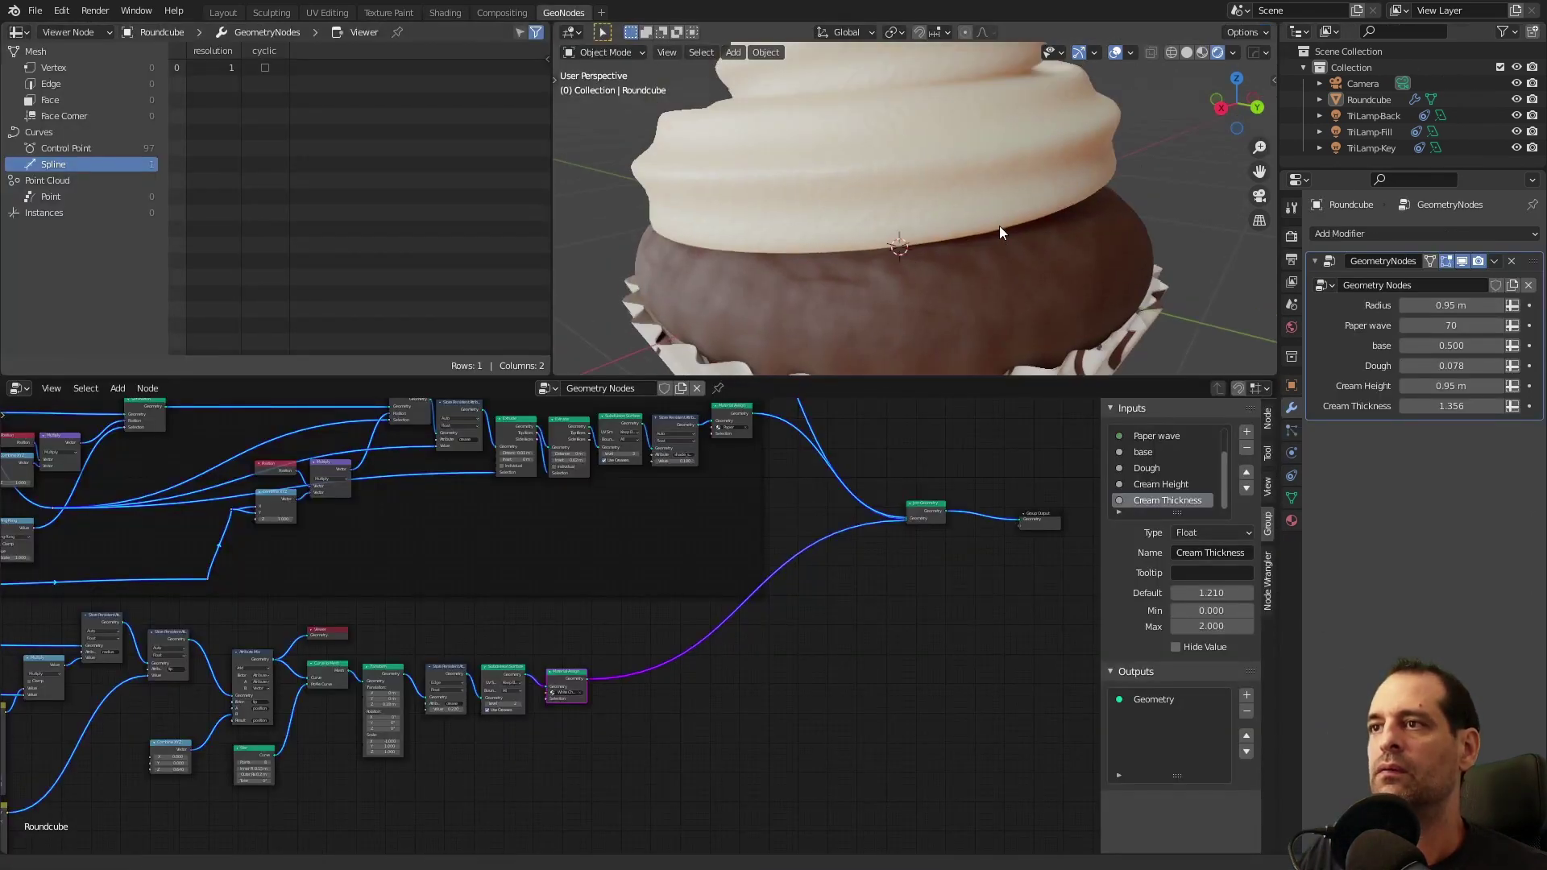
scroll(1003, 233, up, 3)
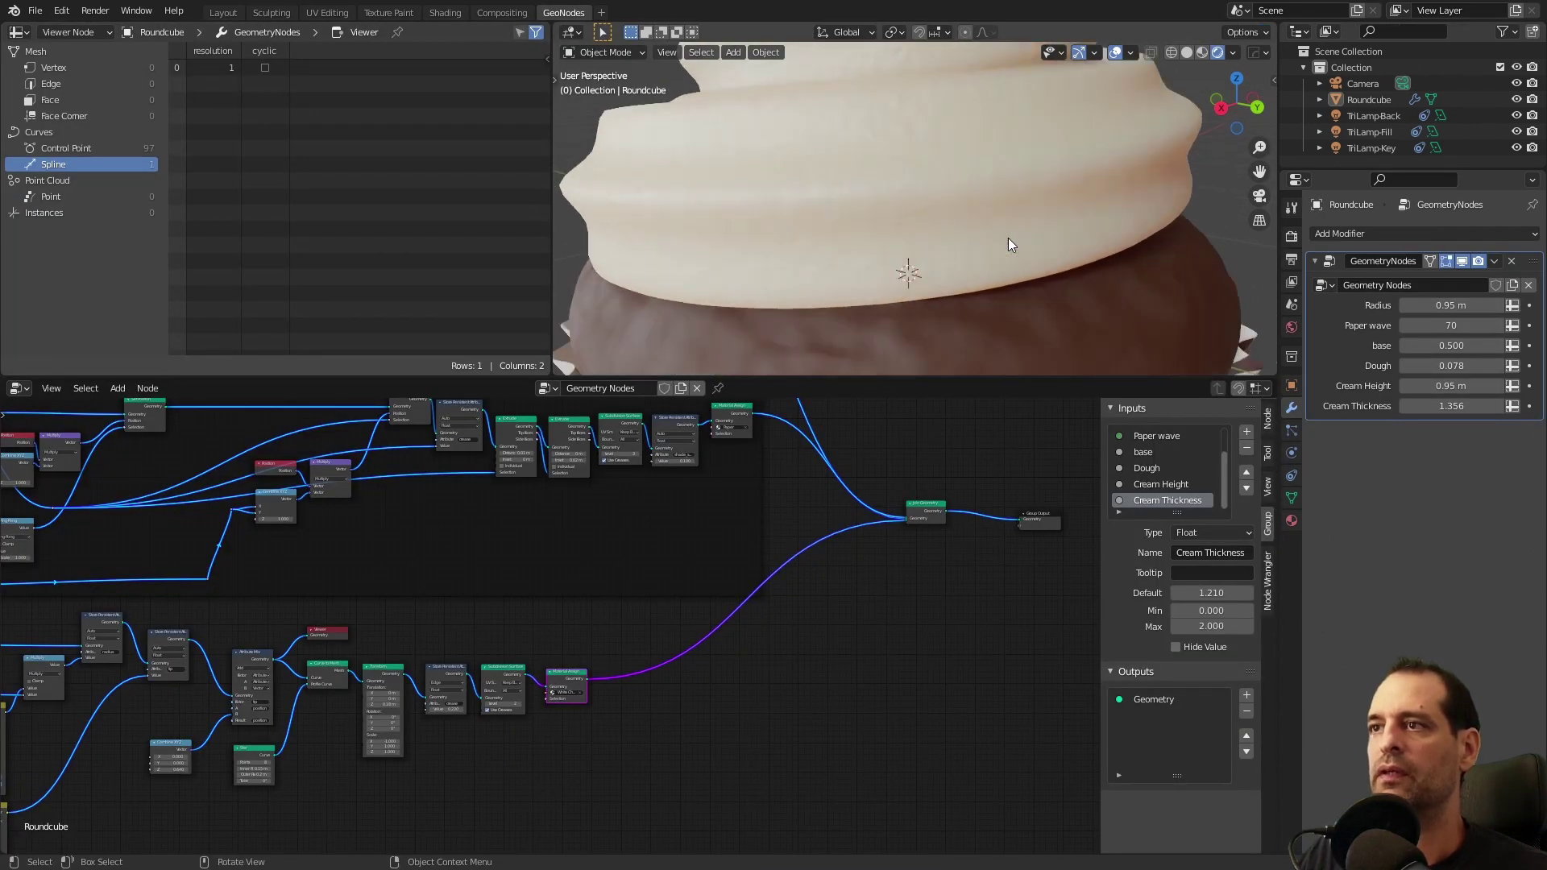
scroll(892, 150, down, 8)
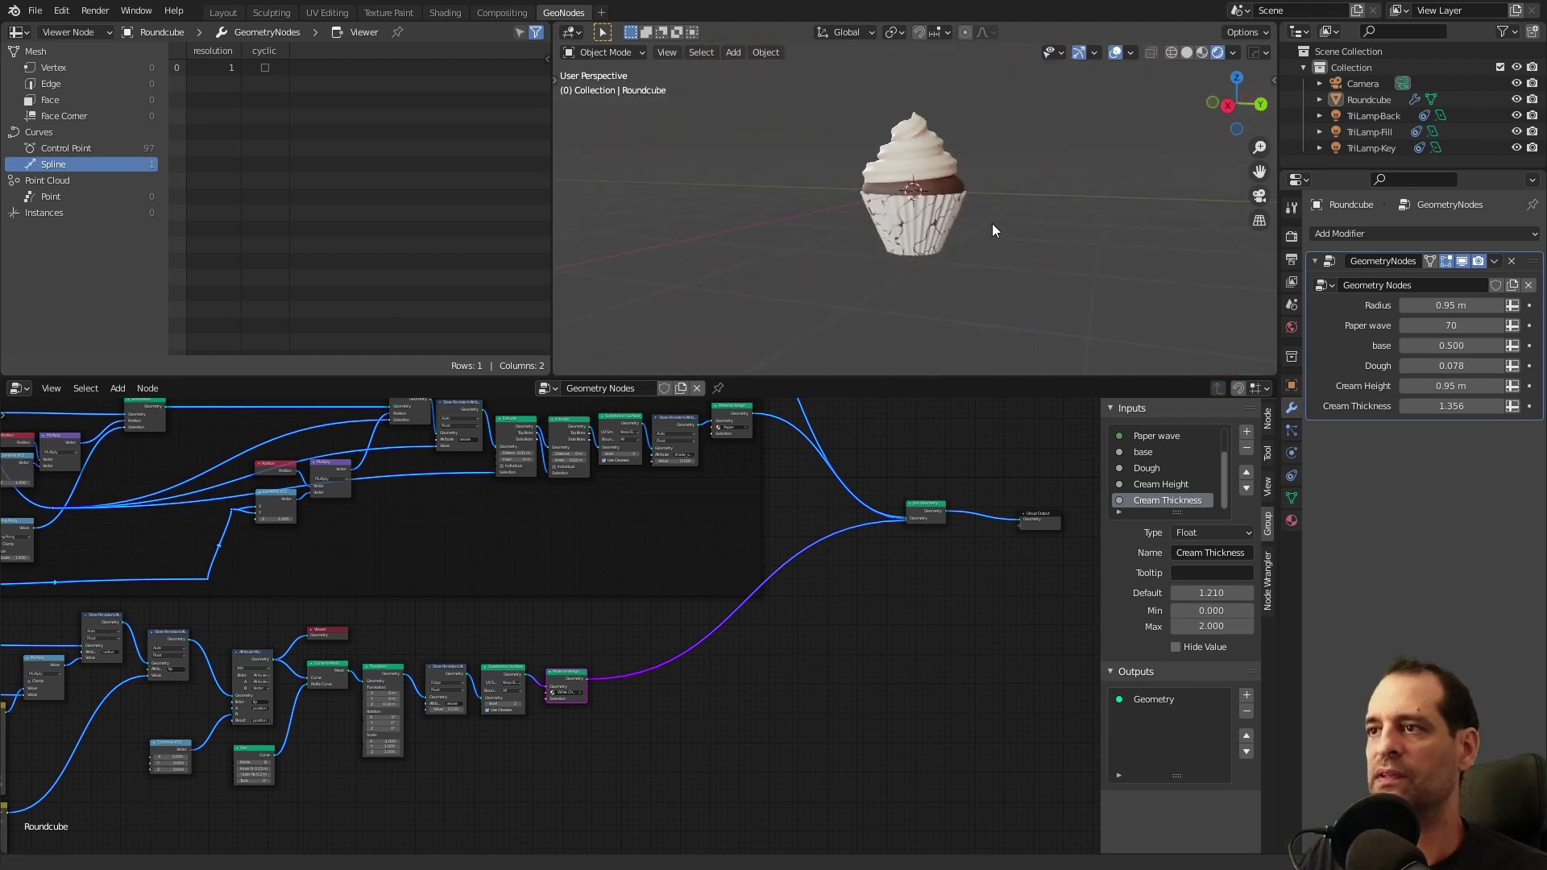